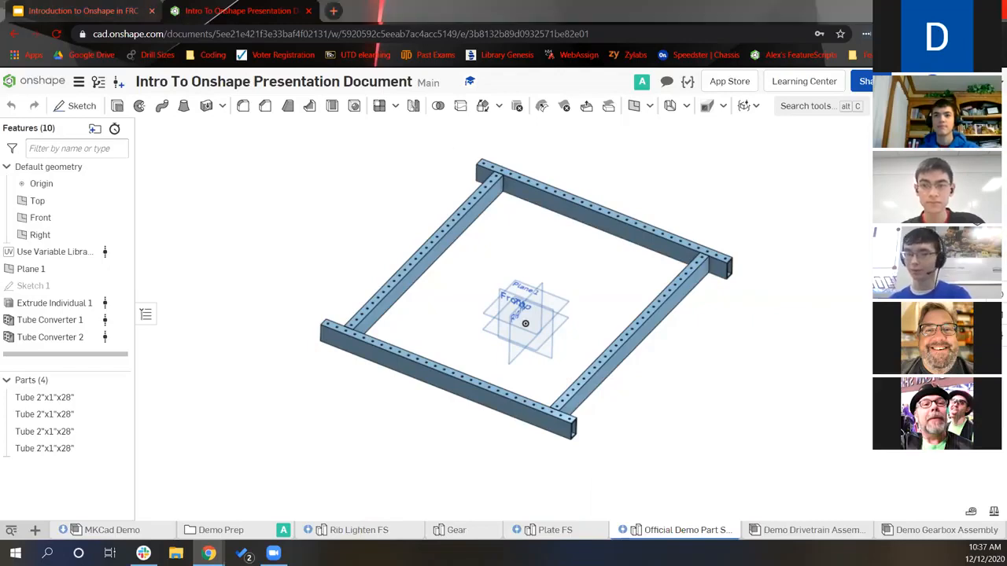
Orbit around the four-tube frame and briefly highlight Sketch 1's region
scroll(688, 388, "down", 1)
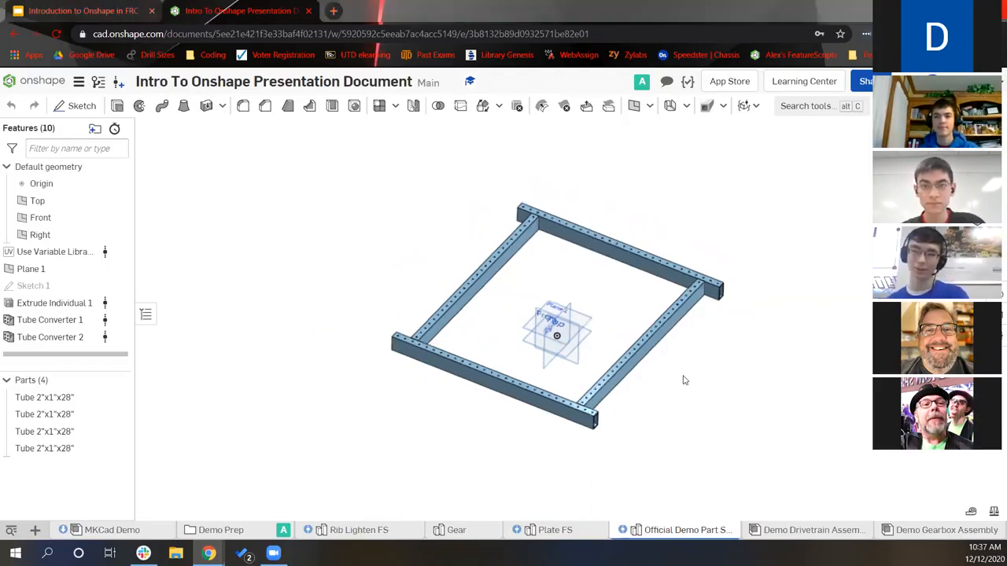
right_click_drag(685, 381, 683, 377)
scroll(682, 378, "up", 1)
middle_click_drag(683, 378, 660, 427)
scroll(660, 427, "up", 4)
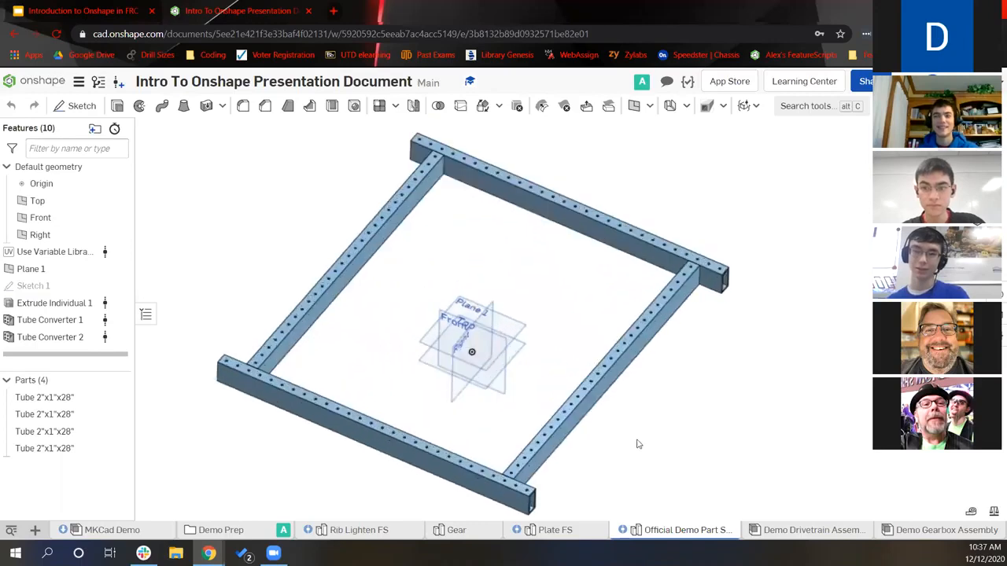
scroll(500, 474, "down", 4)
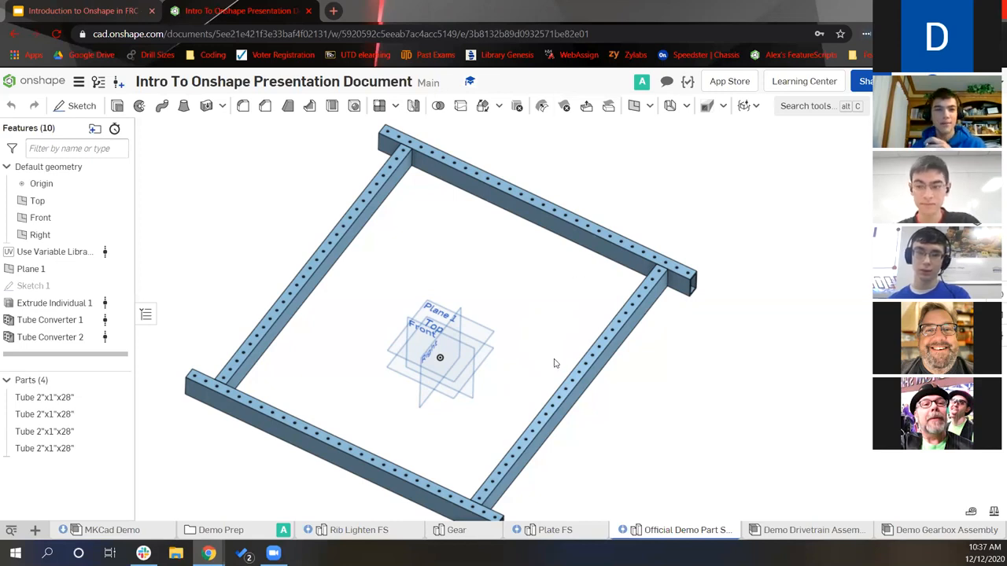
right_click_drag(460, 383, 455, 367)
middle_click_drag(357, 323, 440, 318)
right_click_drag(440, 319, 446, 313)
right_click_drag(283, 251, 283, 245)
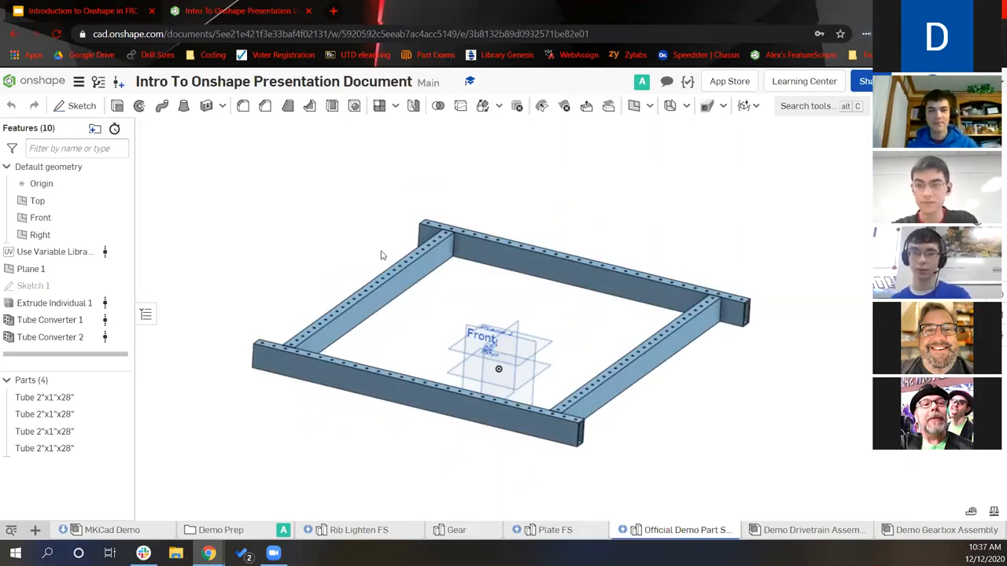
right_click_drag(328, 255, 254, 286)
right_click_drag(399, 357, 446, 375)
right_click_drag(255, 373, 267, 364)
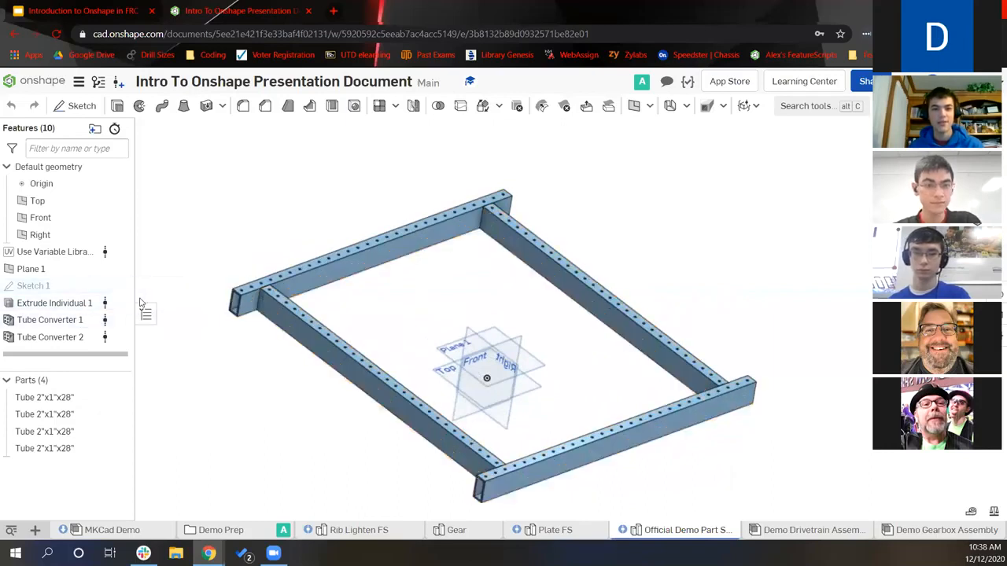
right_click_drag(406, 341, 392, 374)
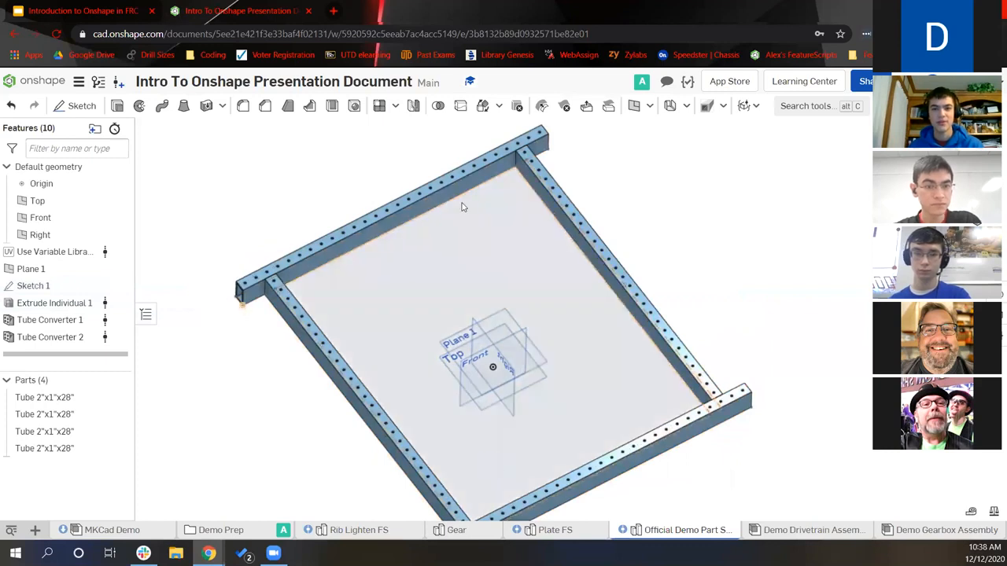
left_click(110, 286)
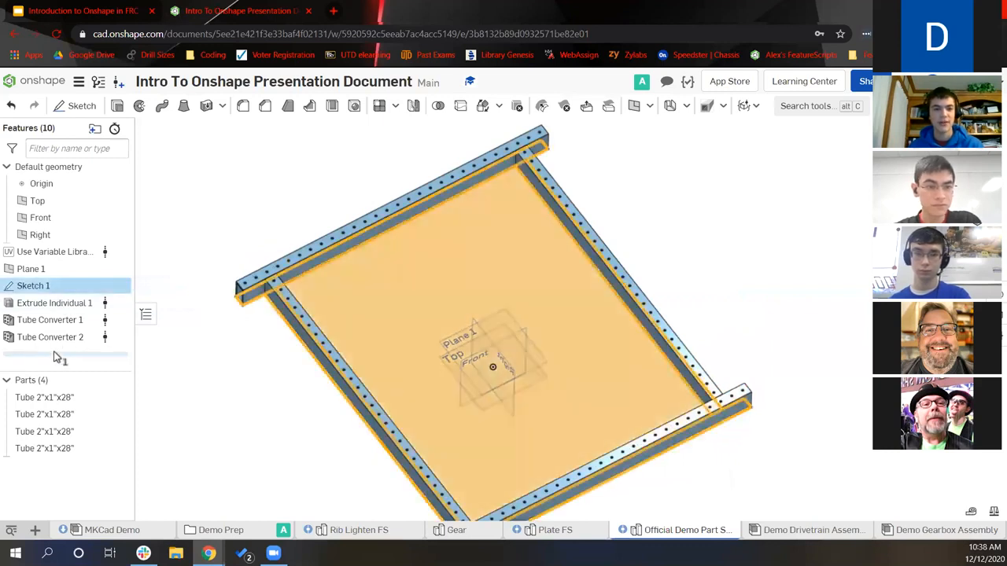
left_click(209, 353)
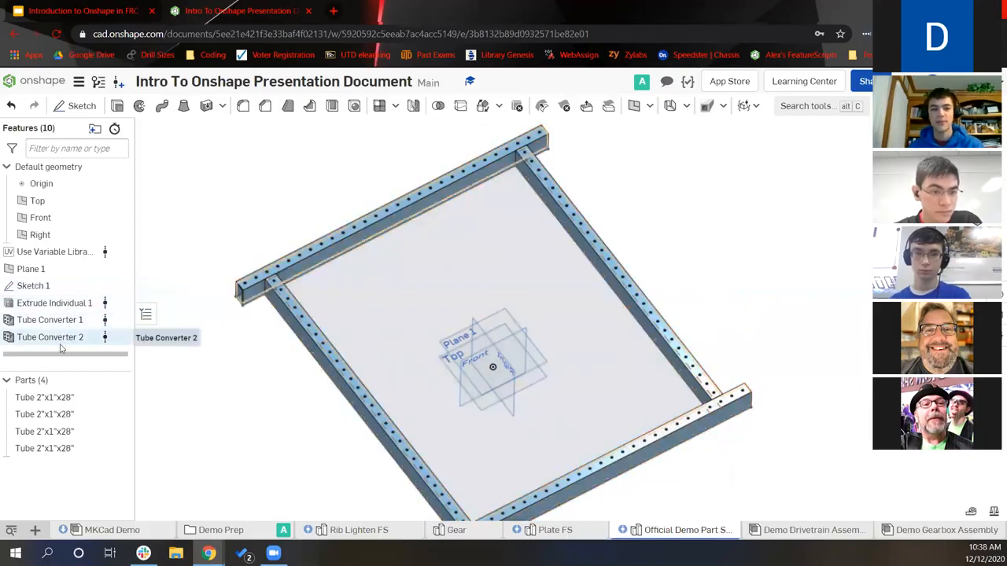
Orbit, pan and zoom to inspect the frame's bottom corner up close
right_click_drag(273, 378, 246, 368)
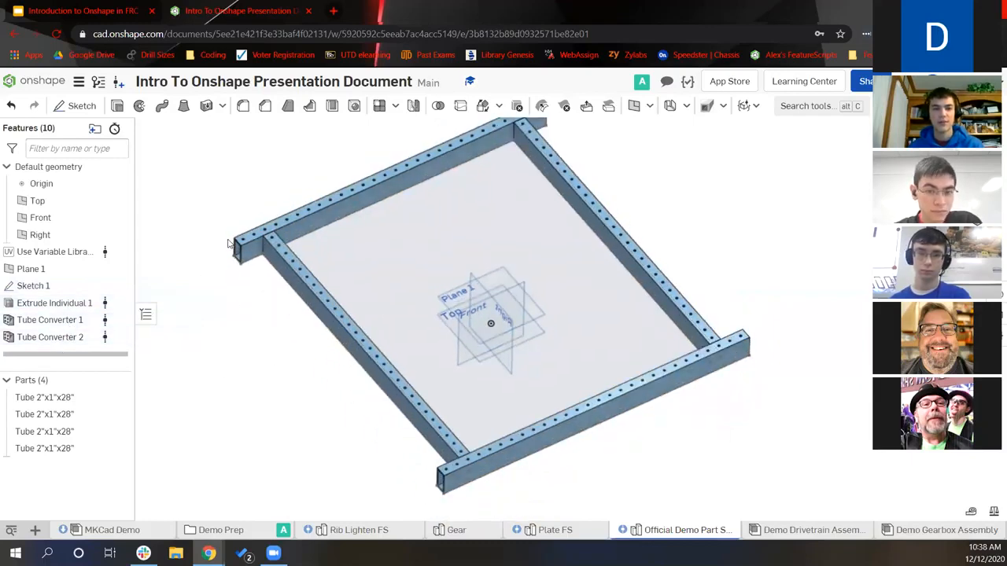
scroll(230, 244, "up", 5)
right_click_drag(277, 310, 283, 260)
scroll(281, 272, "up", 2)
scroll(212, 254, "down", 8)
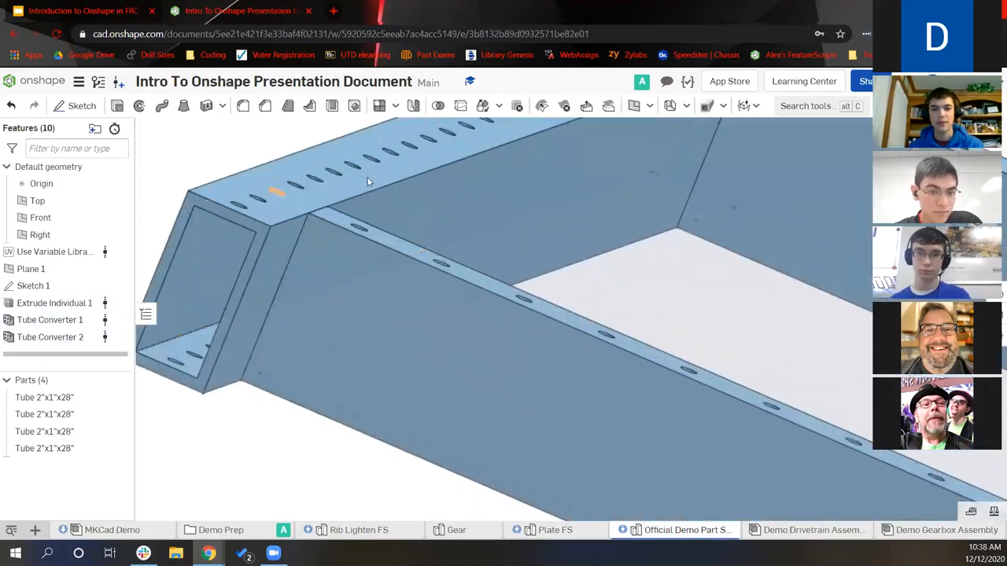
middle_click_drag(468, 253, 347, 254)
scroll(380, 272, "down", 2)
right_click_drag(380, 272, 373, 294)
scroll(285, 294, "down", 2)
middle_click_drag(286, 294, 199, 311)
middle_click_drag(205, 196, 237, 221)
right_click_drag(236, 225, 234, 218)
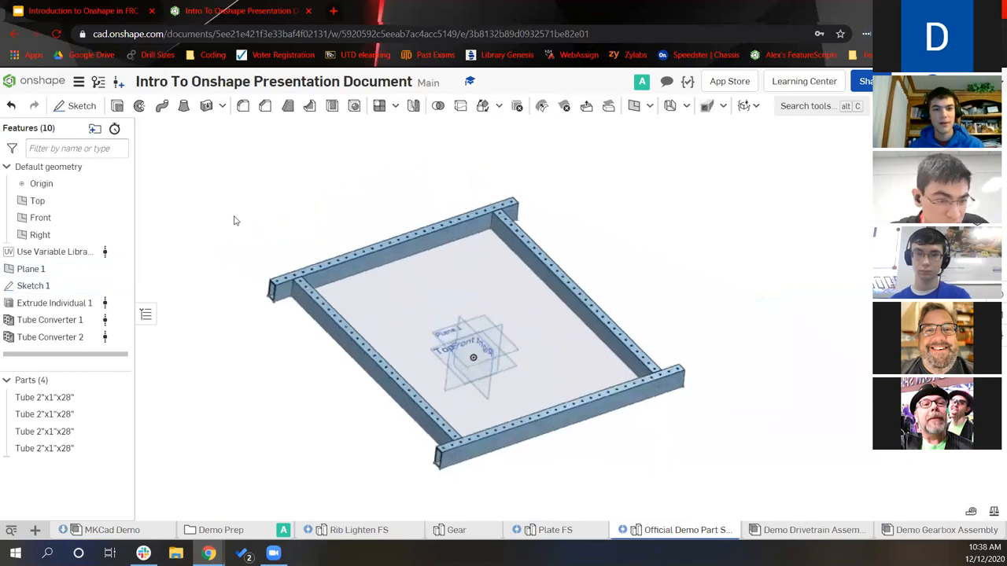
Reopen Sketch 1, move its 30 dimension farther left, and accept the sketch
left_click(54, 285)
double_click(461, 283)
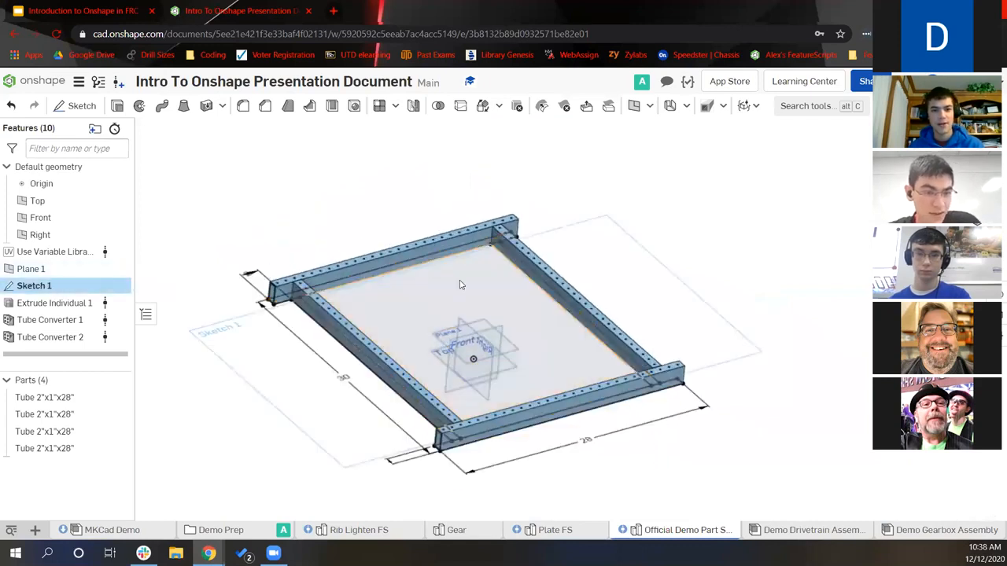
key("n")
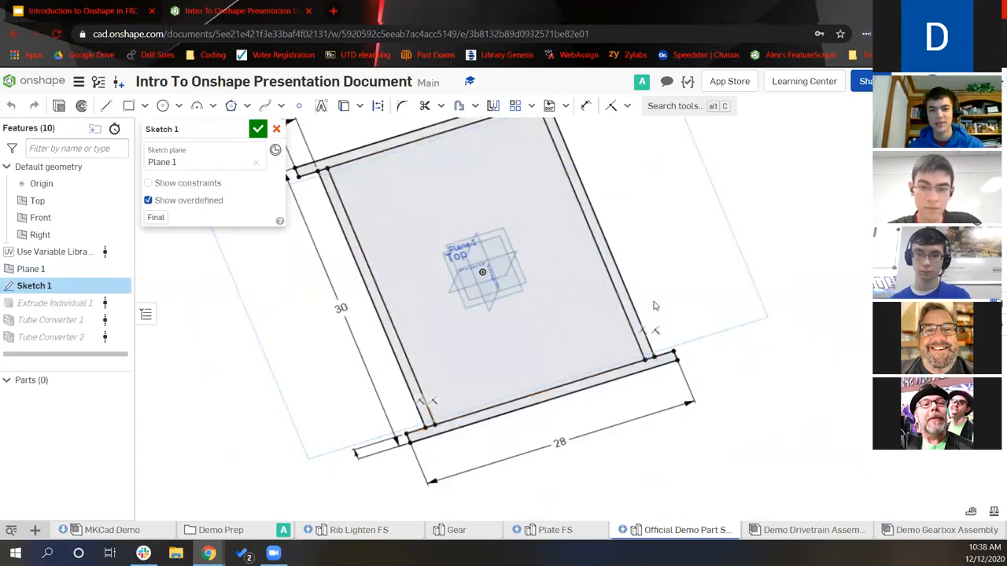
middle_click_drag(655, 308, 675, 352)
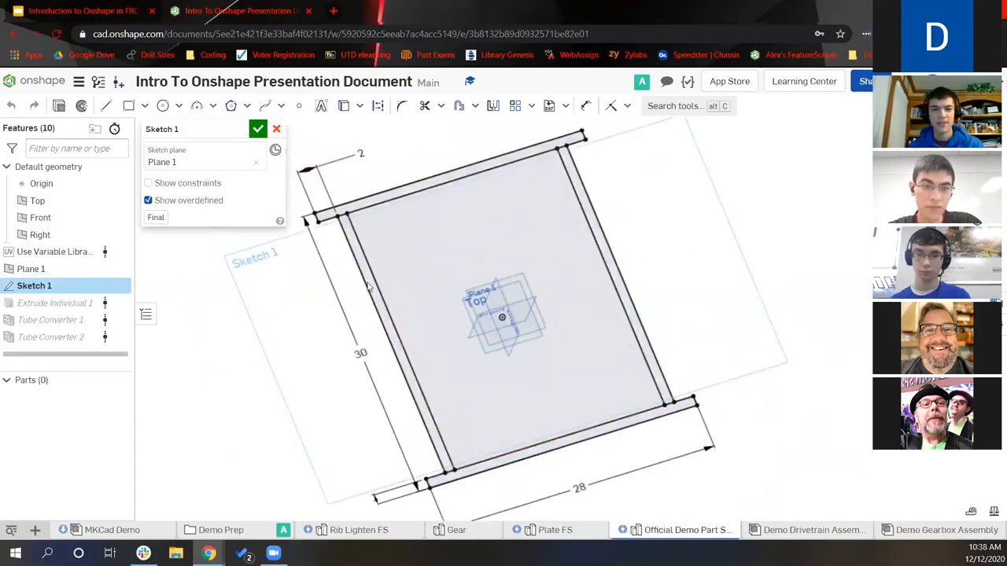
scroll(437, 163, "down", 3)
left_click_drag(372, 295, 355, 305)
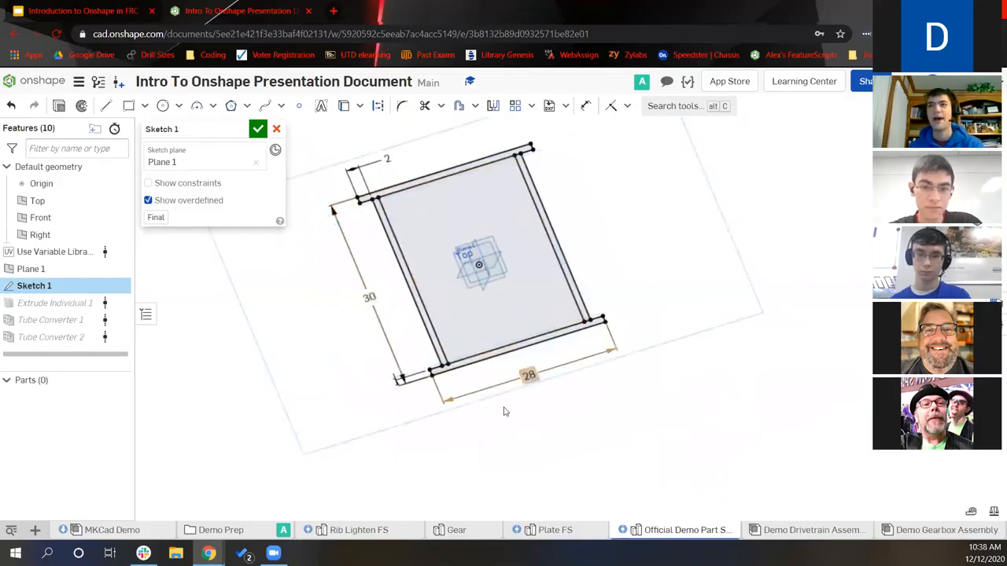
left_click_drag(368, 299, 354, 303)
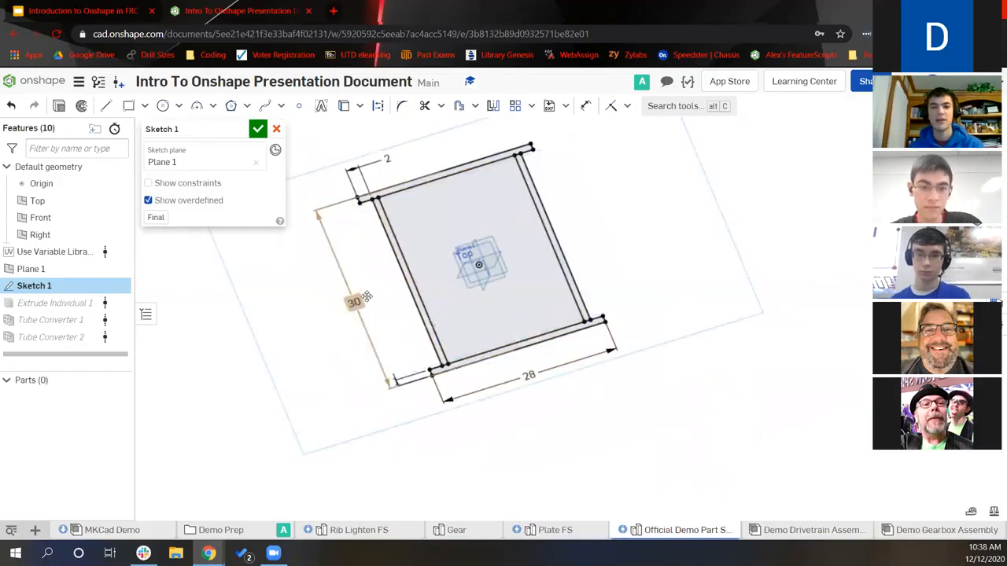
middle_click_drag(478, 267, 488, 288)
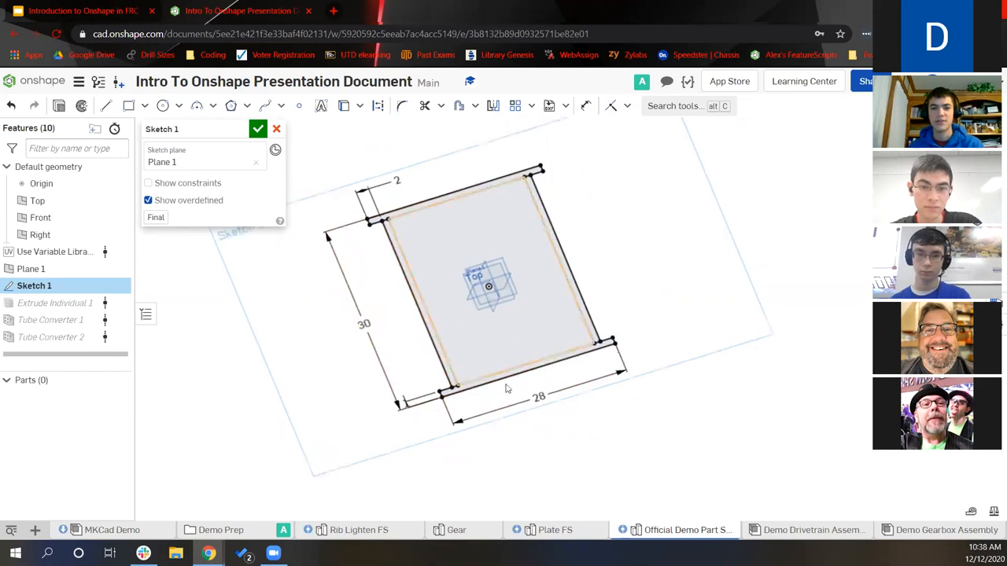
left_click(258, 128)
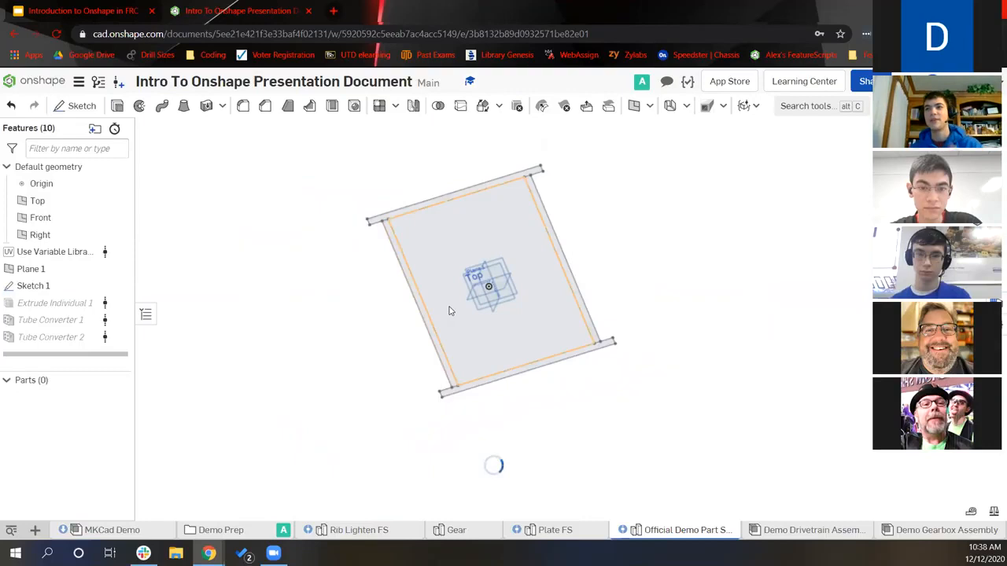
right_click_drag(445, 350, 414, 247)
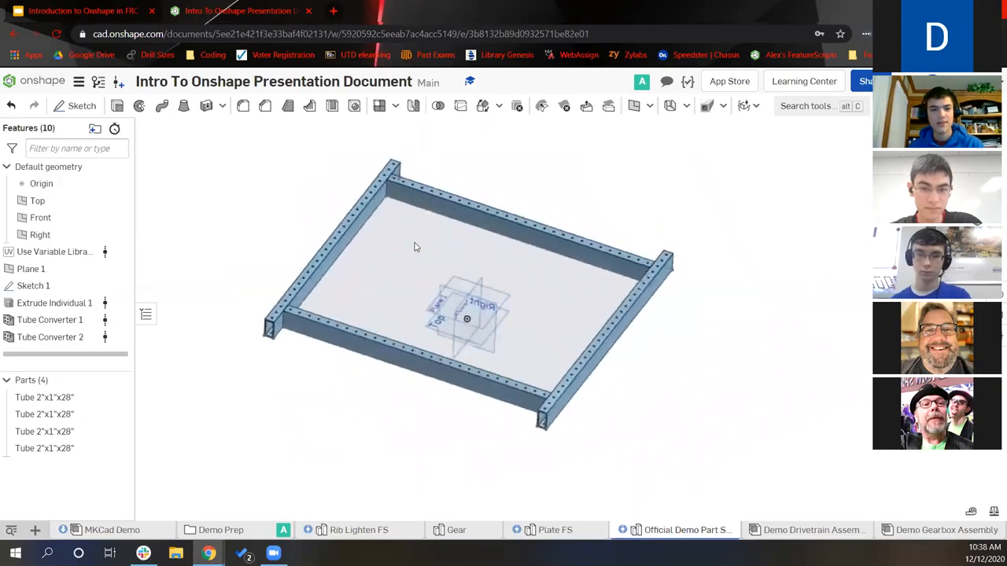
double_click(82, 258)
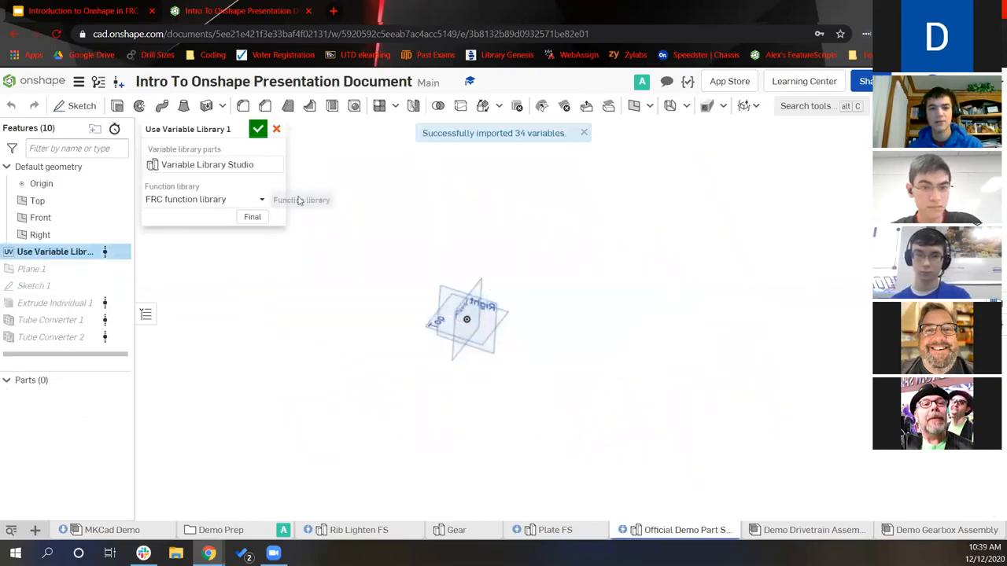
left_click_drag(515, 133, 566, 134)
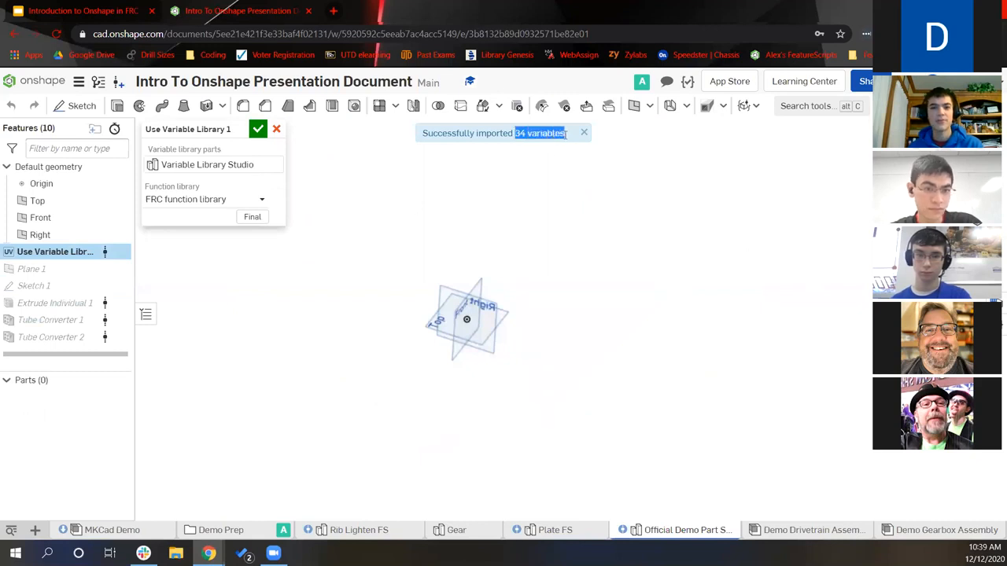
left_click(560, 136)
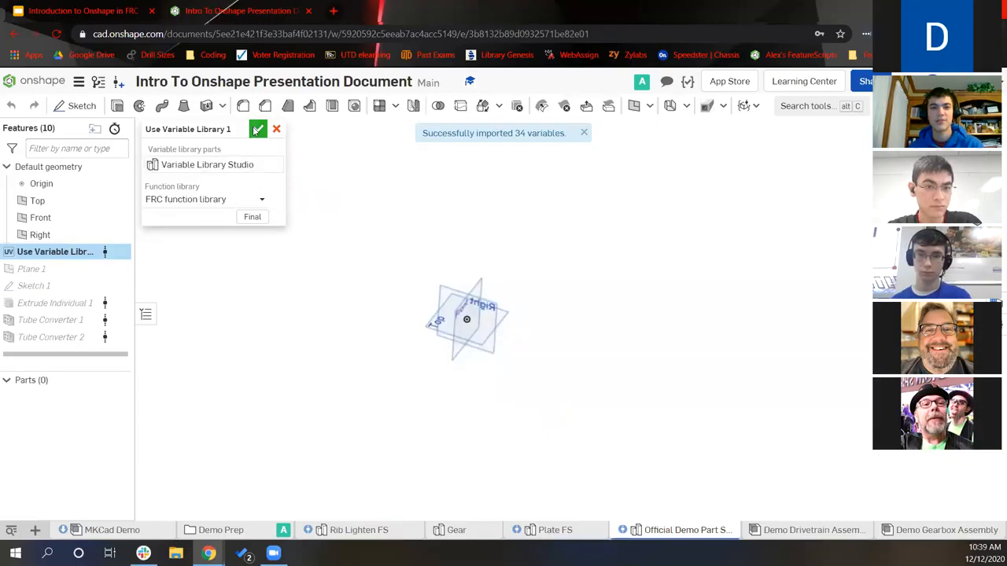
left_click(258, 129)
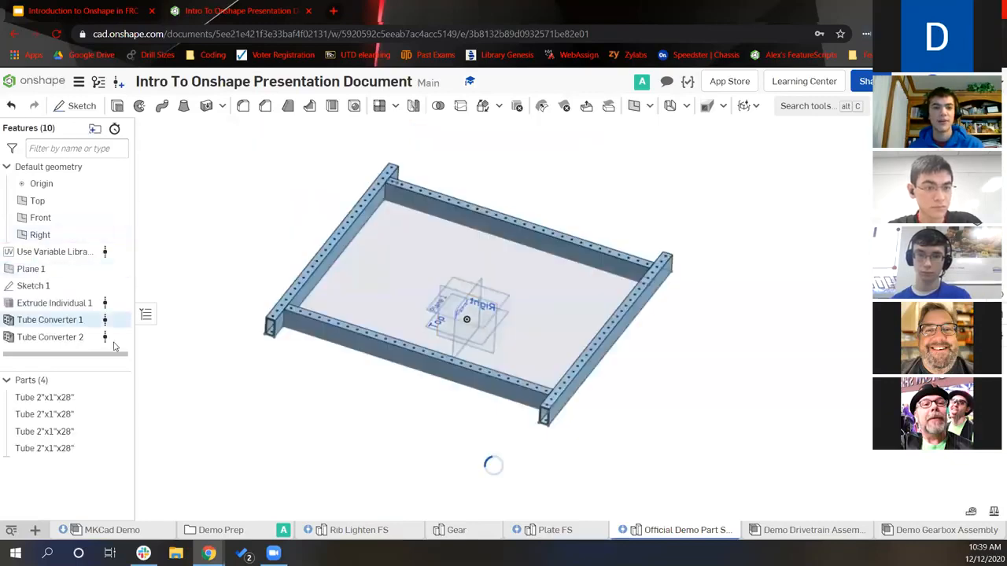
right_click_drag(257, 279, 252, 289)
middle_click_drag(252, 289, 242, 327)
scroll(321, 330, "up", 2)
scroll(319, 330, "up", 1)
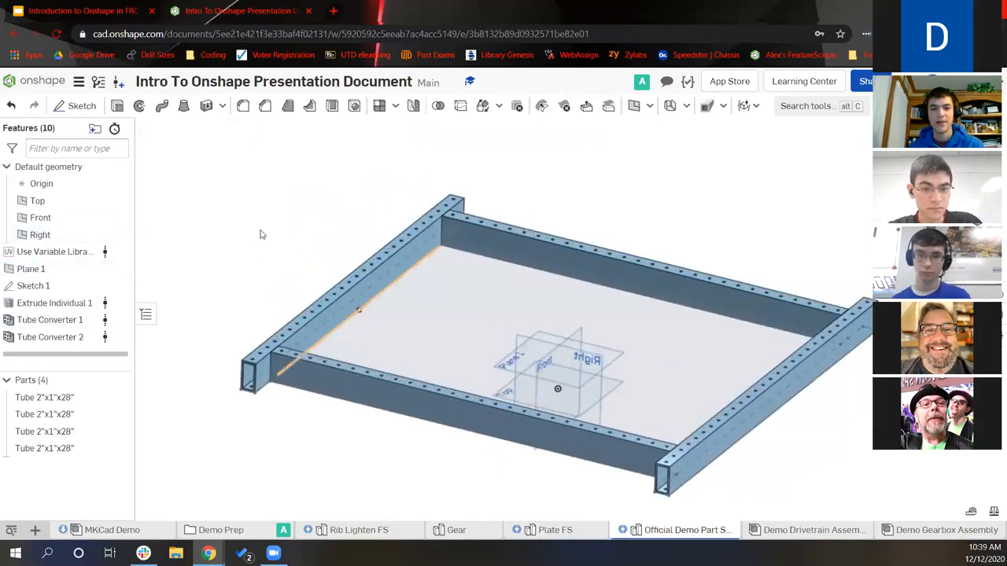
middle_click_drag(260, 239, 237, 273)
right_click(248, 275)
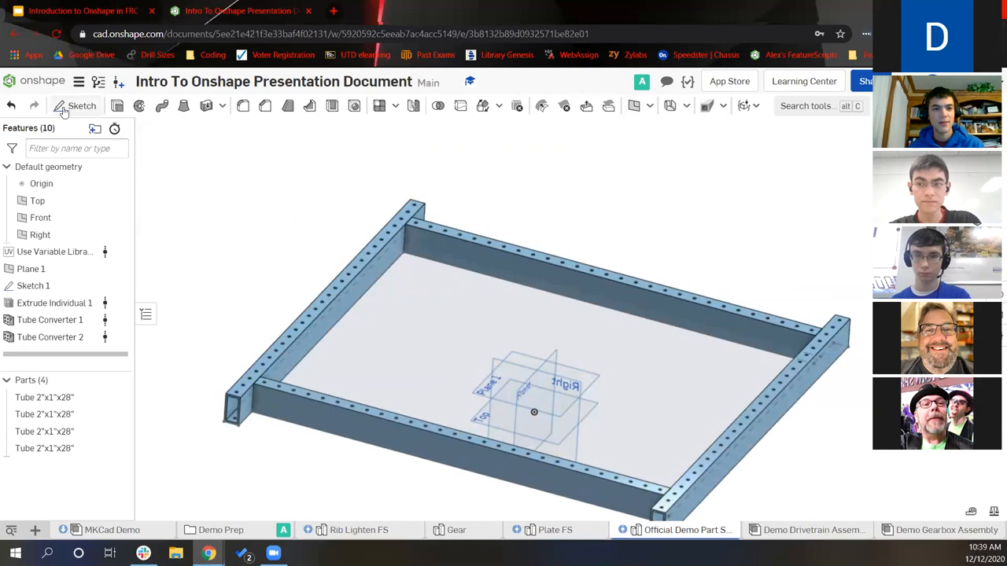
Create Plane 2 offset 1.125 in from the back rail's inner face
left_click(634, 106)
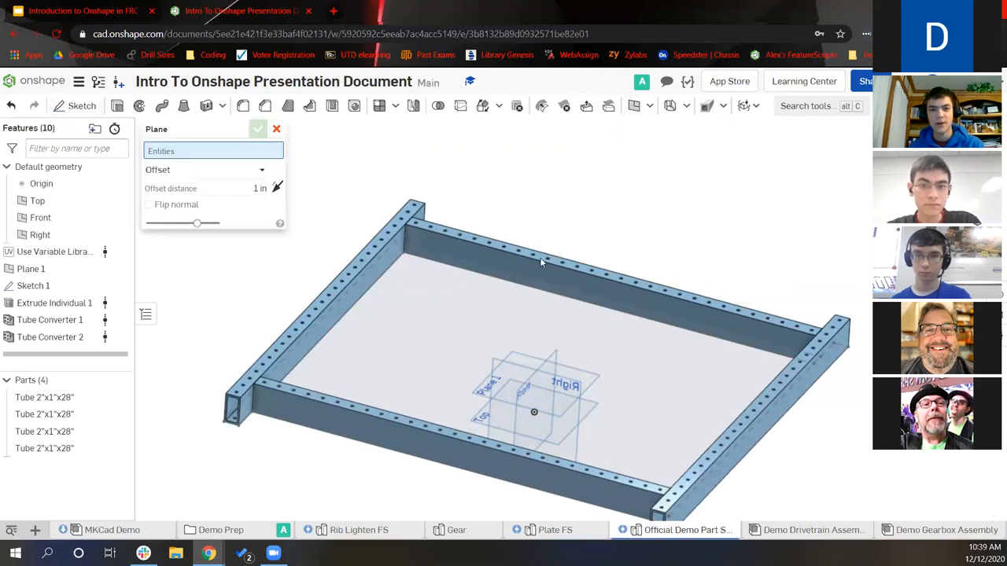
left_click(539, 272)
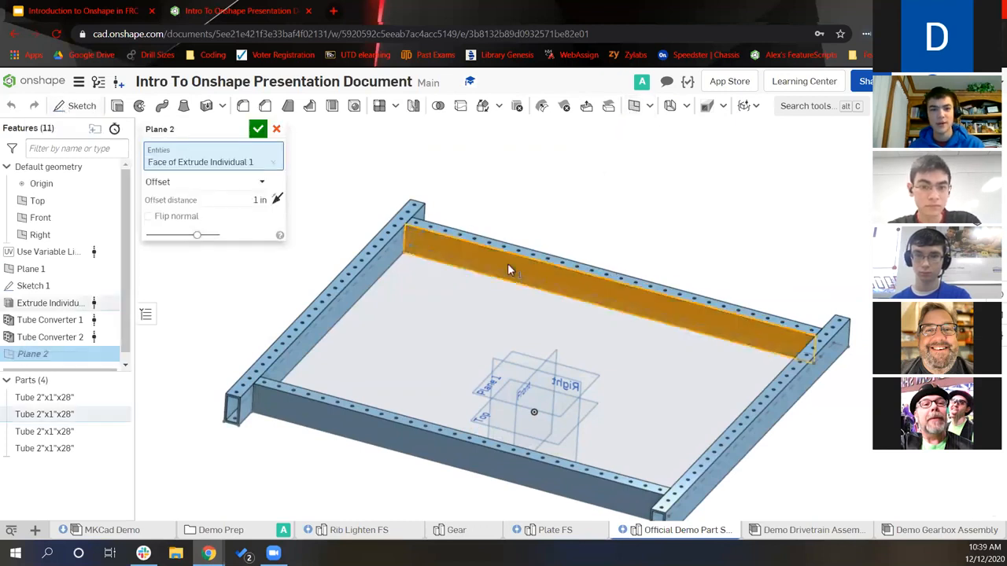
left_click(235, 200)
type("1")
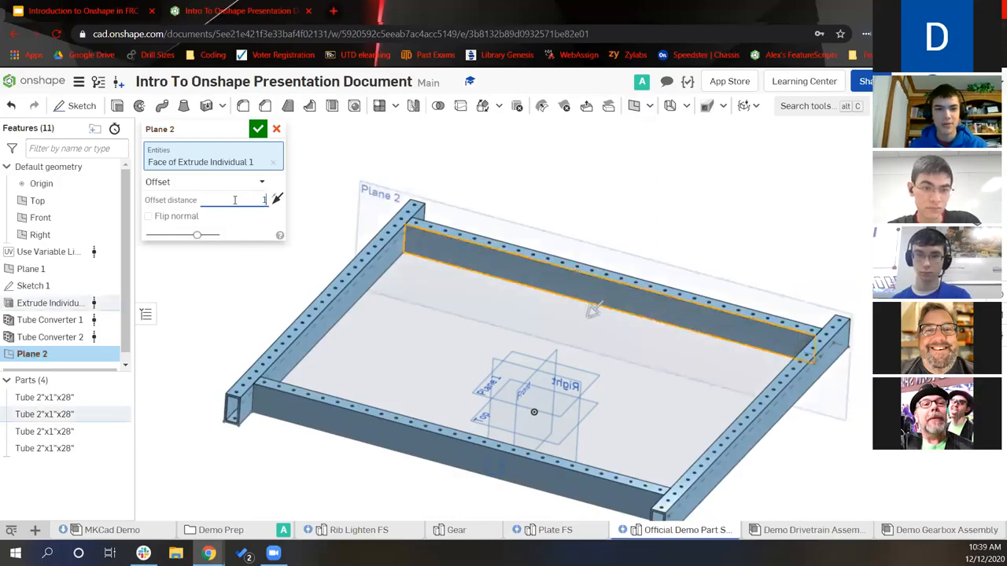
type(".125")
key("Return")
left_click(258, 129)
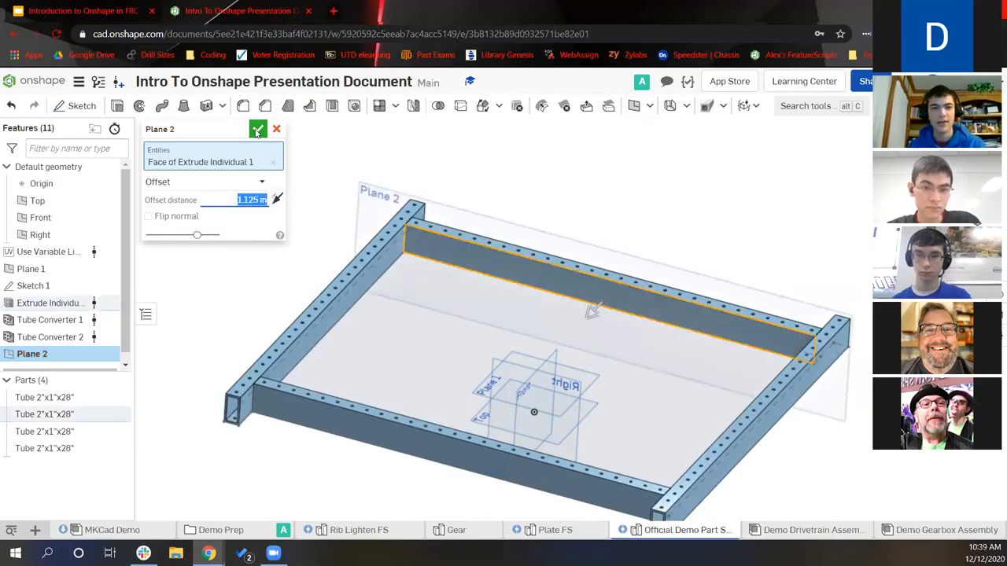
Add an empty Sketch 2 on the far rail's inner face
scroll(610, 248, "up", 5)
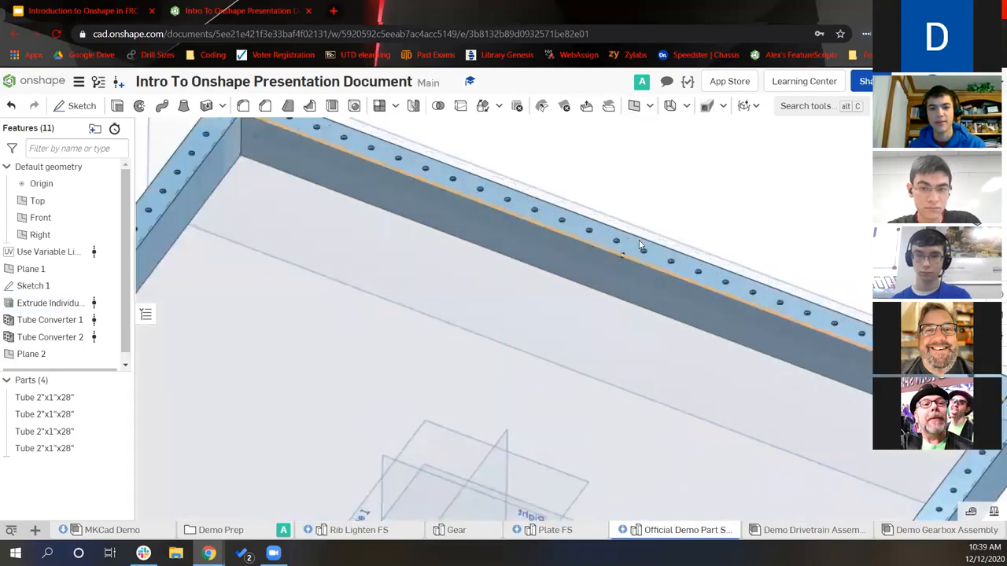
left_click(55, 106)
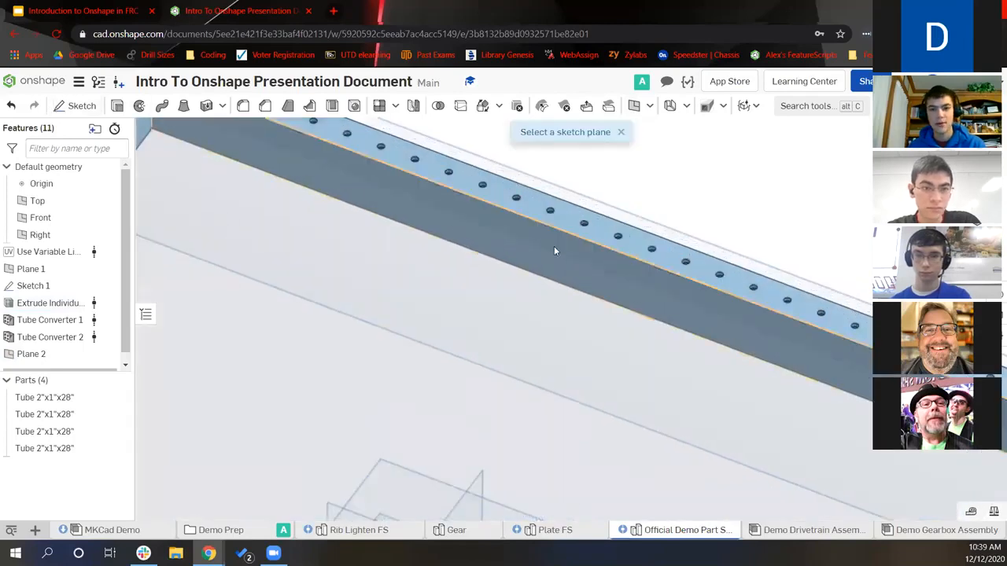
left_click(562, 266)
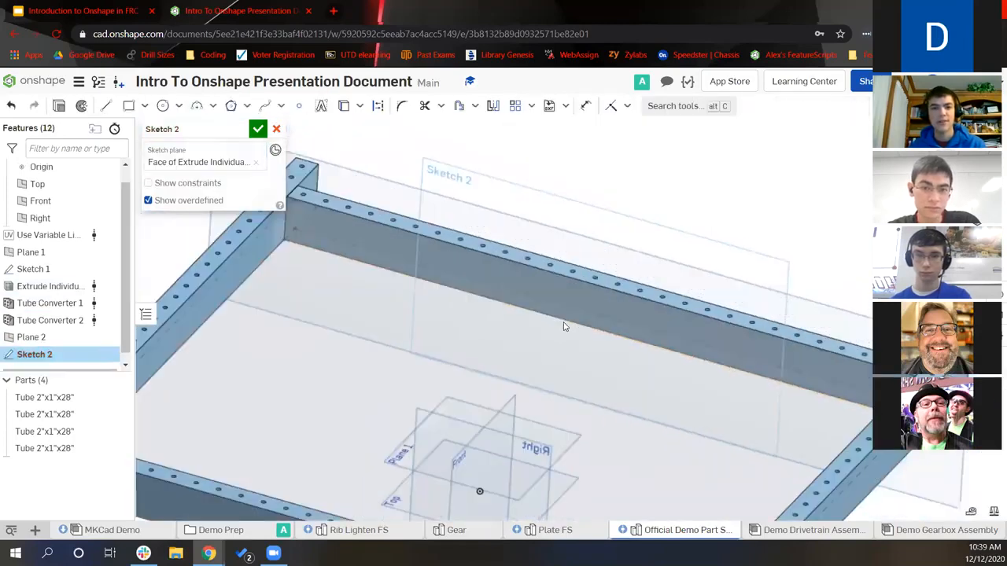
scroll(619, 275, "down", 5)
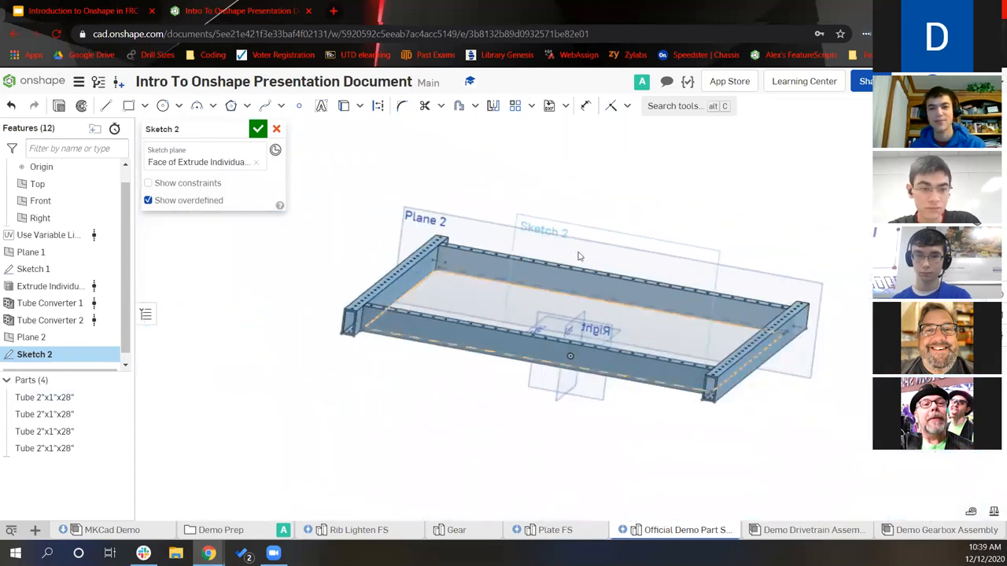
right_click_drag(595, 235, 596, 248)
middle_click_drag(578, 233, 549, 246)
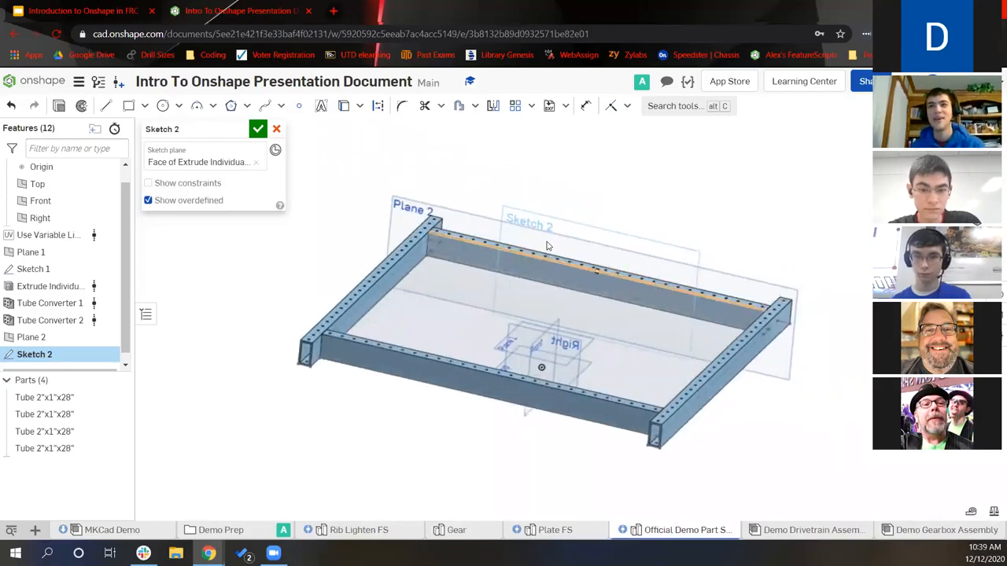
scroll(548, 246, "up", 3)
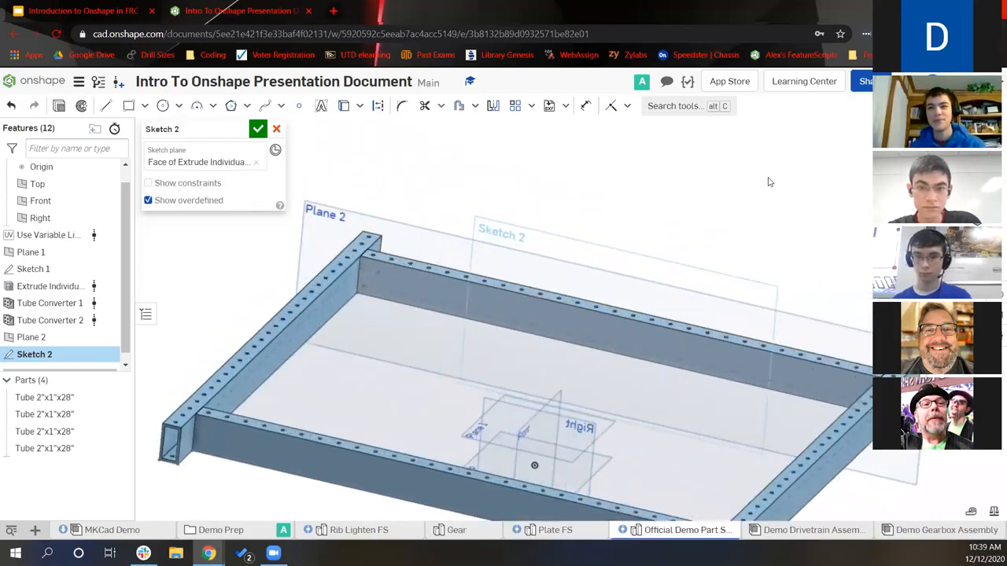
left_click(258, 129)
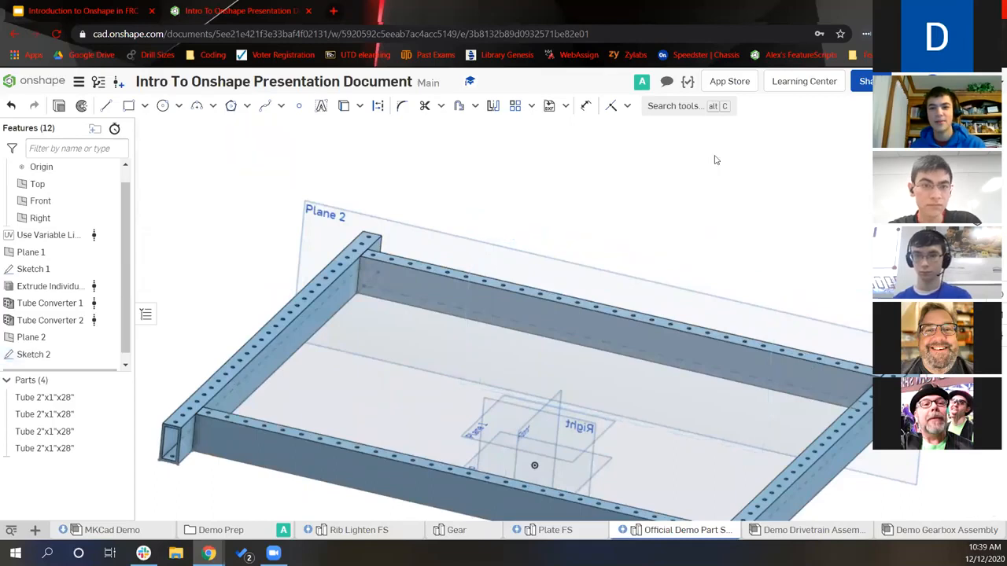
Browse the custom features list and the add-custom-features panel without adding anything
left_click(723, 105)
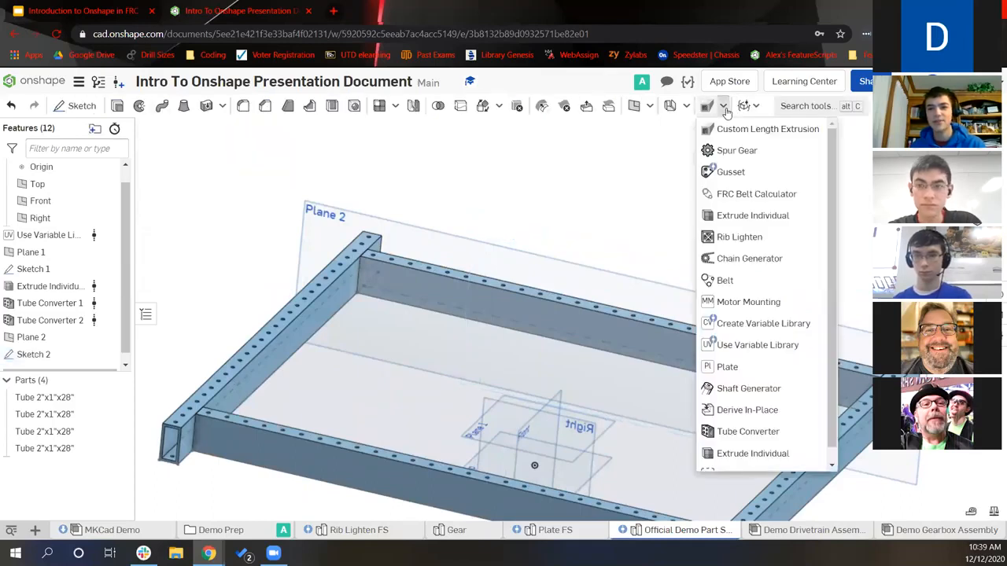
scroll(766, 241, "down", 1)
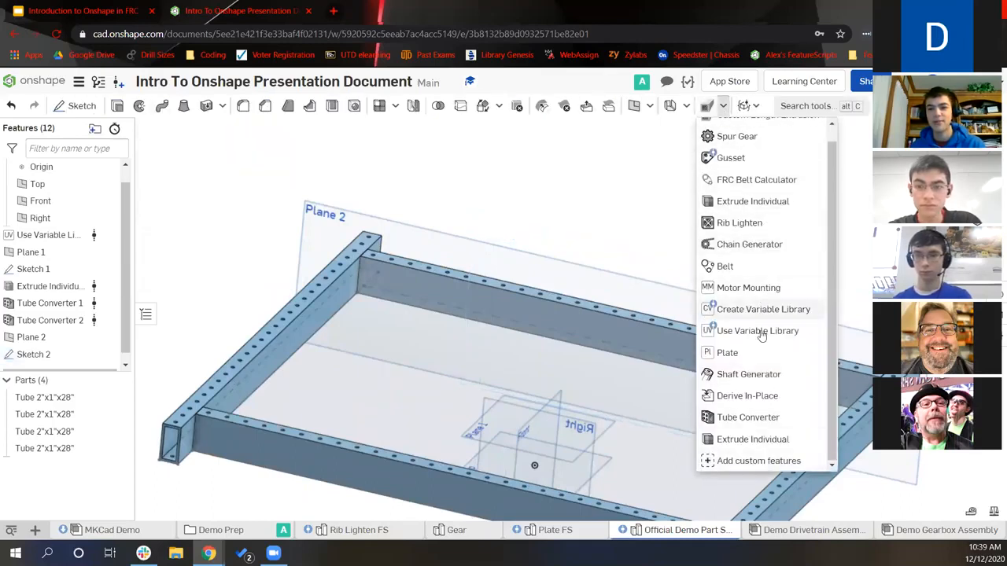
scroll(752, 158, "up", 1)
scroll(747, 282, "down", 1)
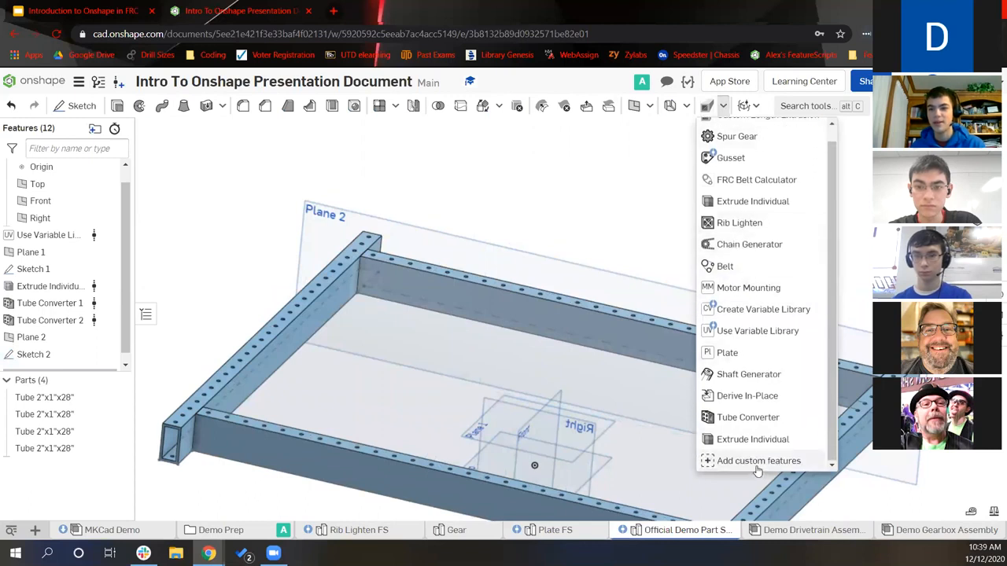
left_click(759, 464)
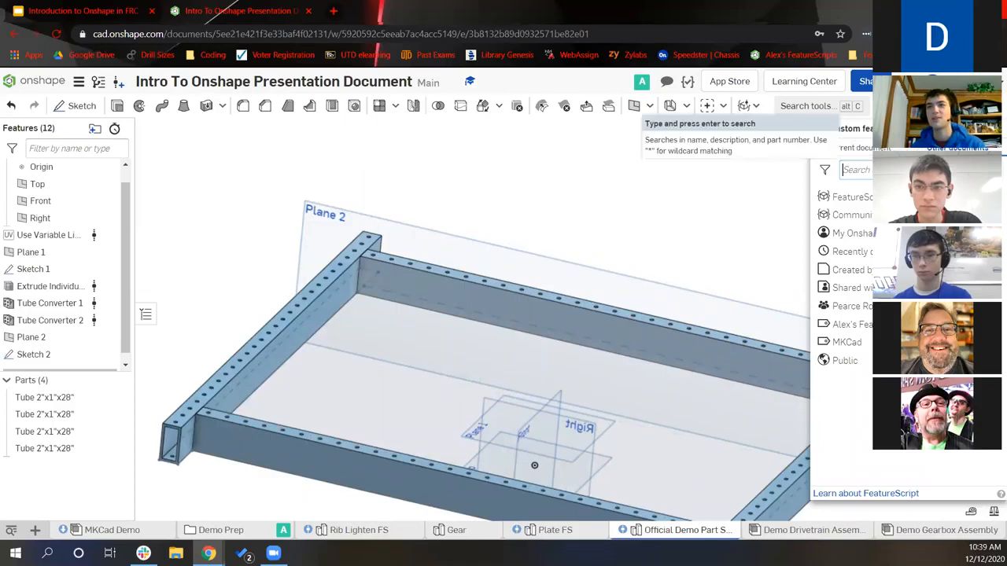
left_click(851, 170)
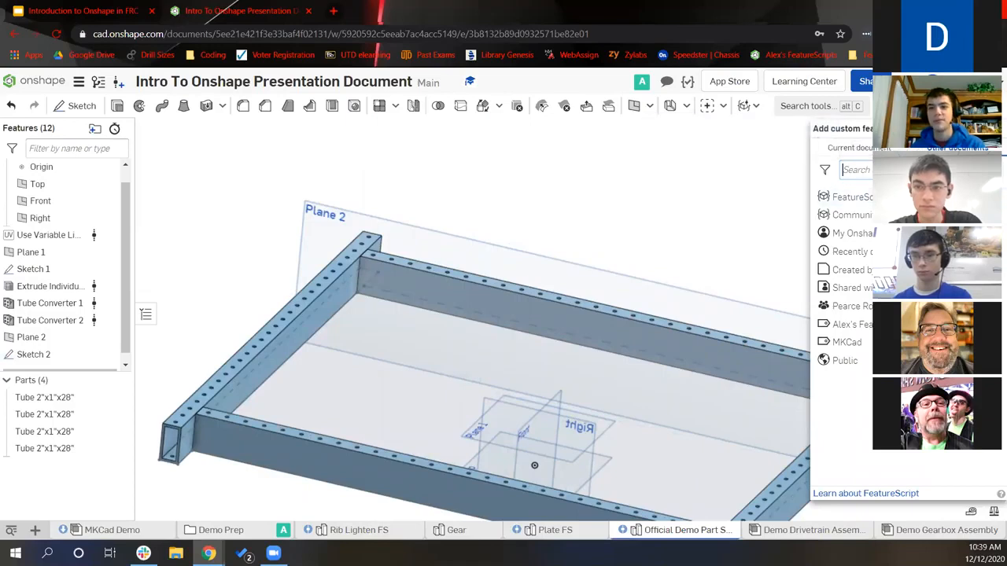
key("Escape")
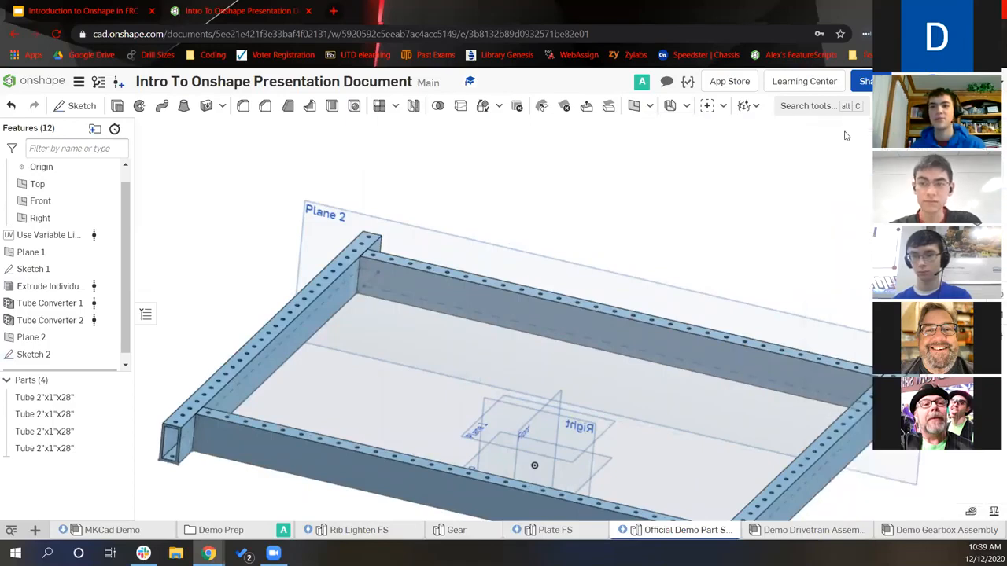
Glance through the custom features list again, then select Sketch 2 in the feature list
left_click(723, 105)
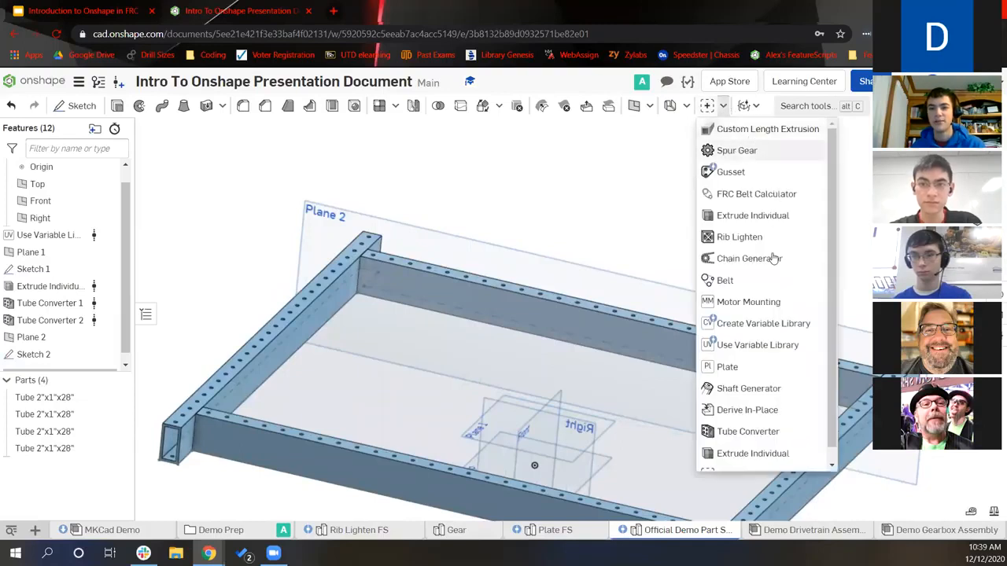
scroll(755, 362, "down", 1)
left_click(583, 219)
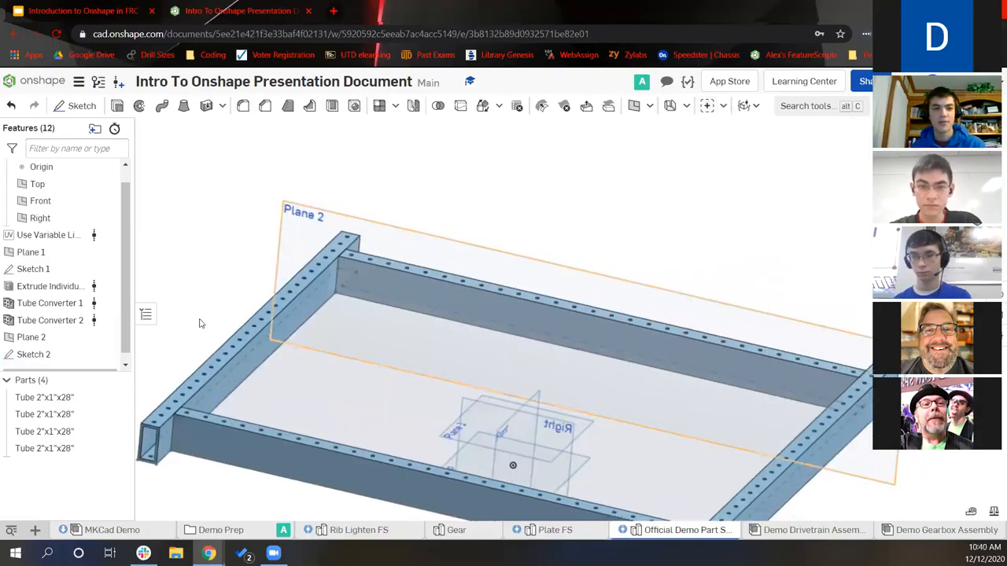
left_click(35, 354)
Reopen Sketch 2, place a point on the tube face and dimension its height above the bottom edge
double_click(524, 328)
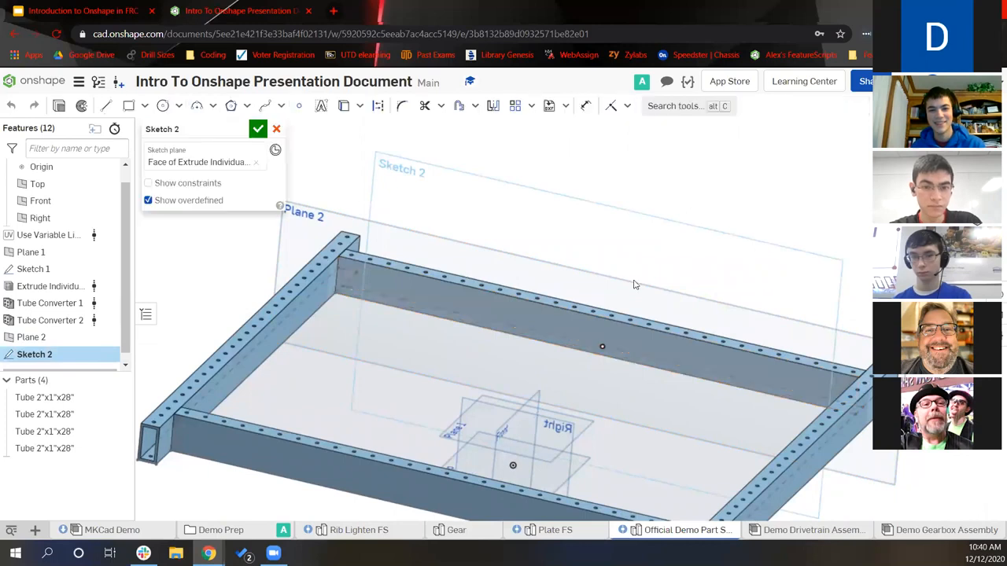
left_click(162, 105)
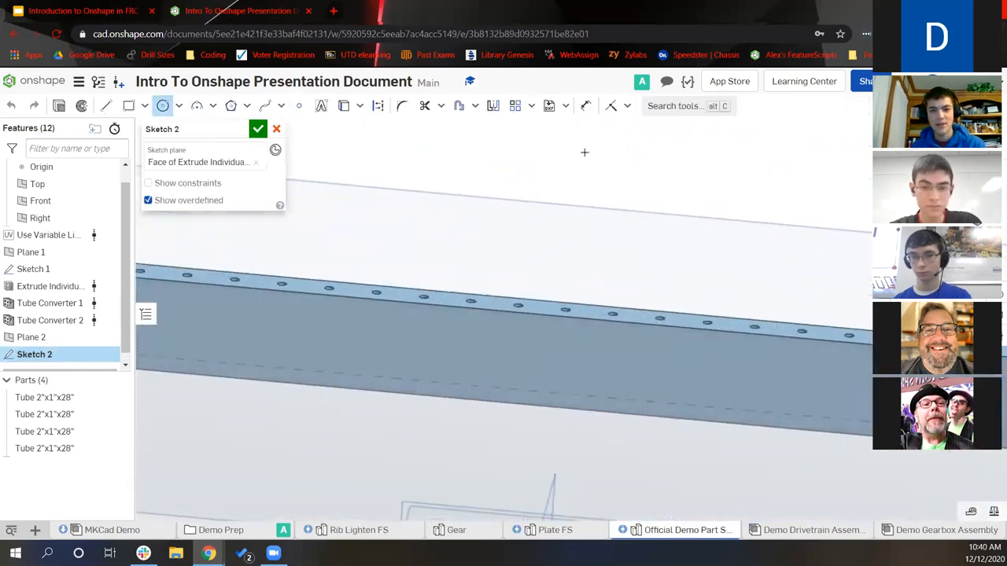
left_click(299, 106)
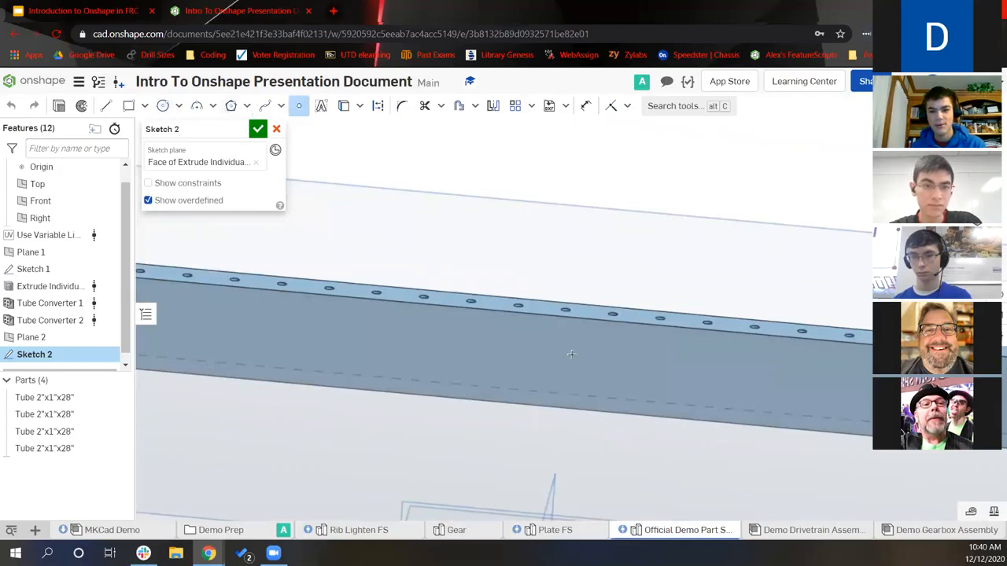
left_click(582, 356)
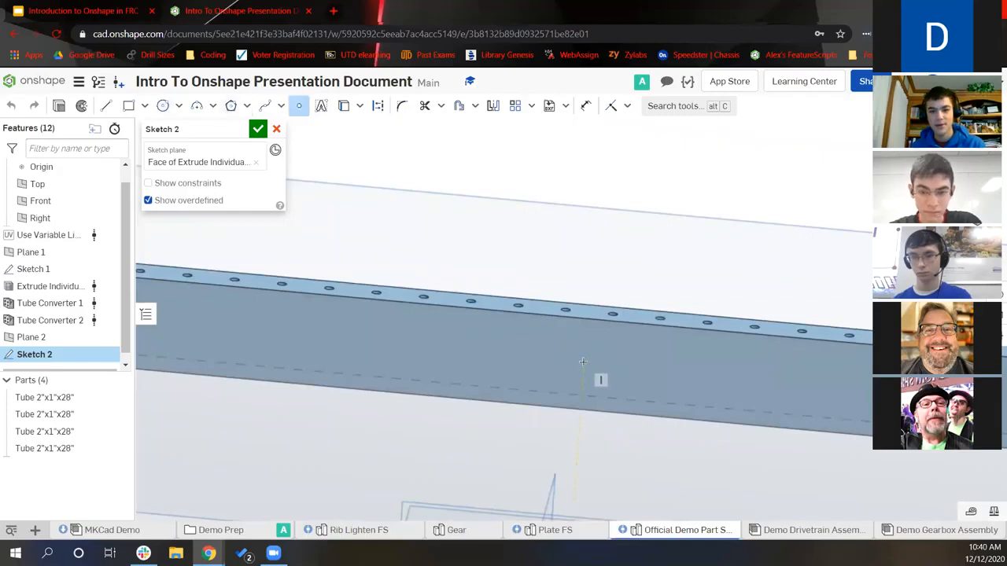
scroll(593, 386, "up", 2)
scroll(593, 386, "up", 2)
key("u")
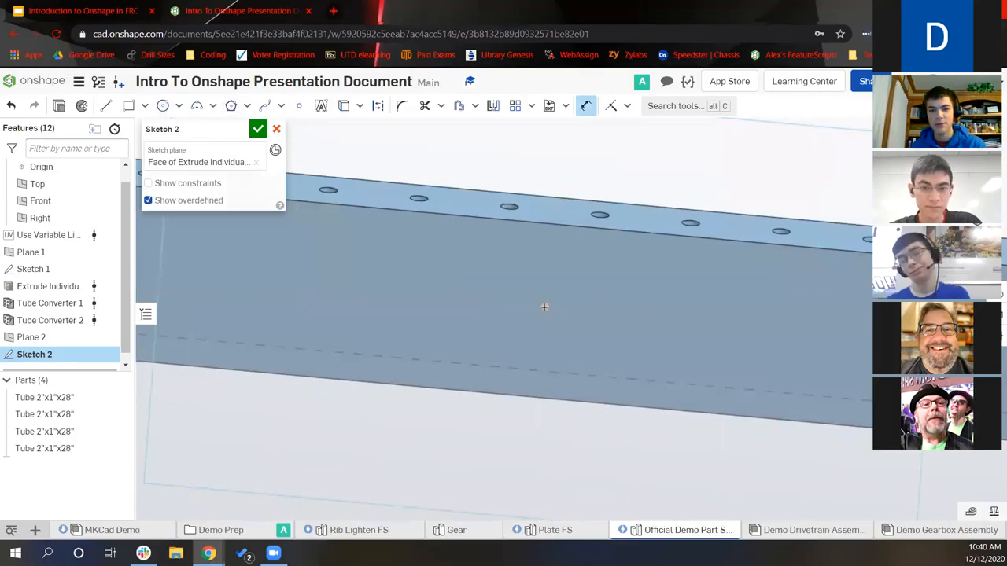
left_click(548, 394)
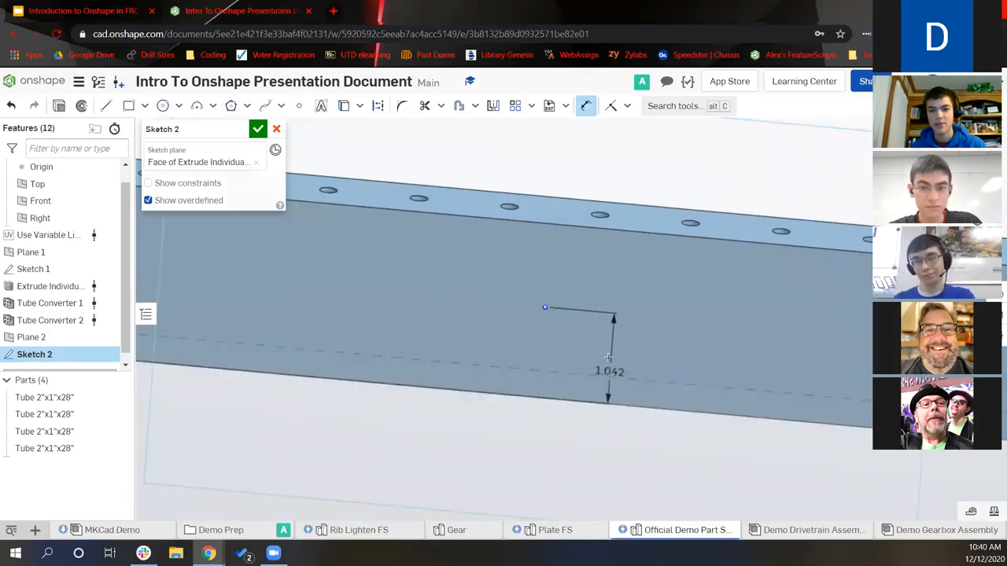
left_click(608, 358)
type("1")
key("Return")
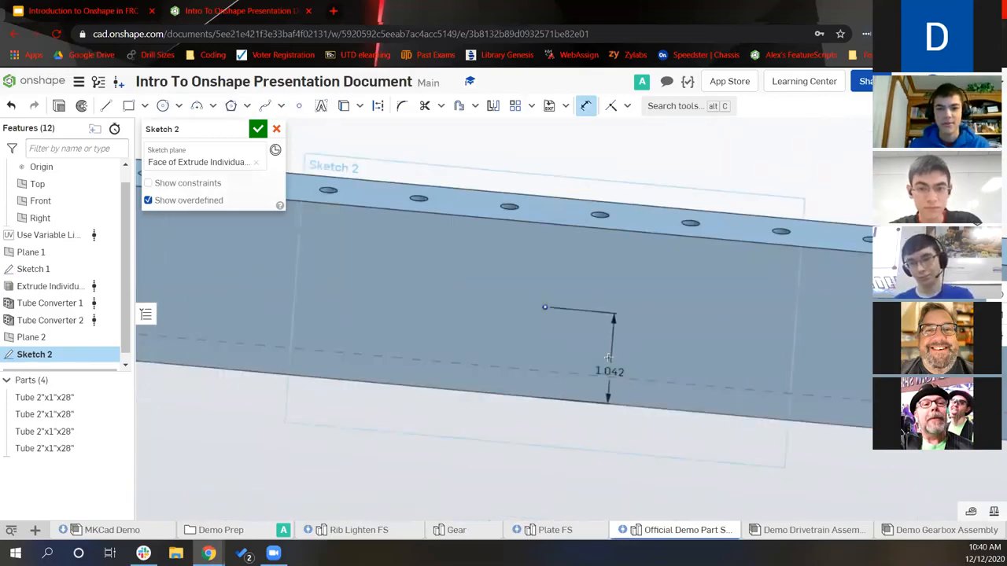
Constrain the two sketch points to be horizontally level
left_click(299, 105)
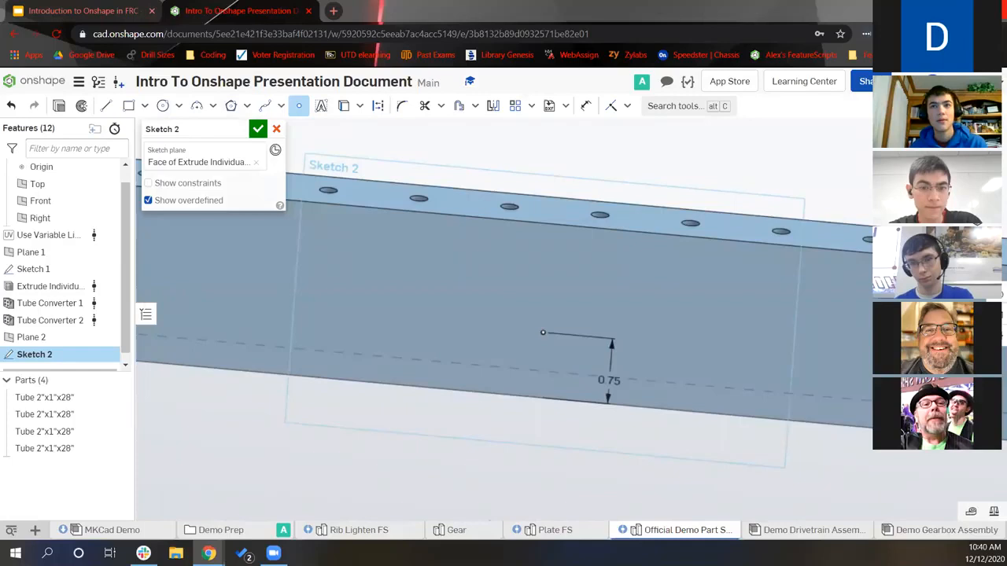
scroll(508, 318, "up", 2)
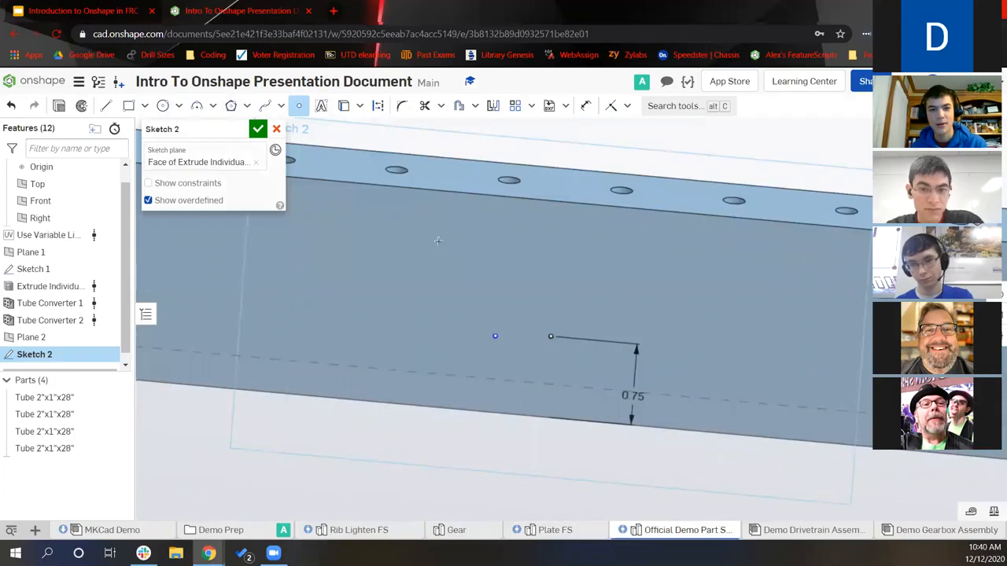
scroll(566, 184, "down", 3)
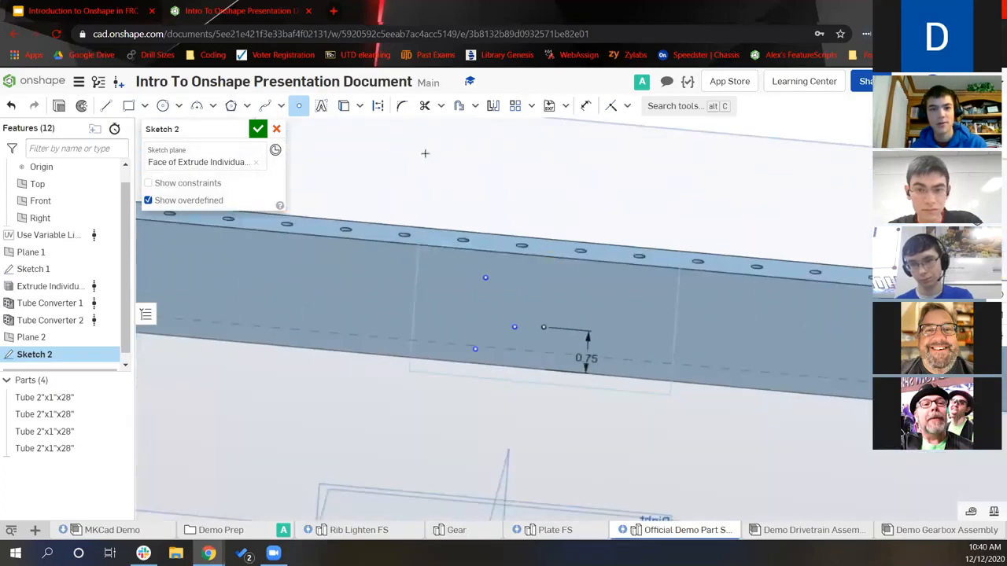
left_click(162, 106)
scroll(527, 313, "up", 2)
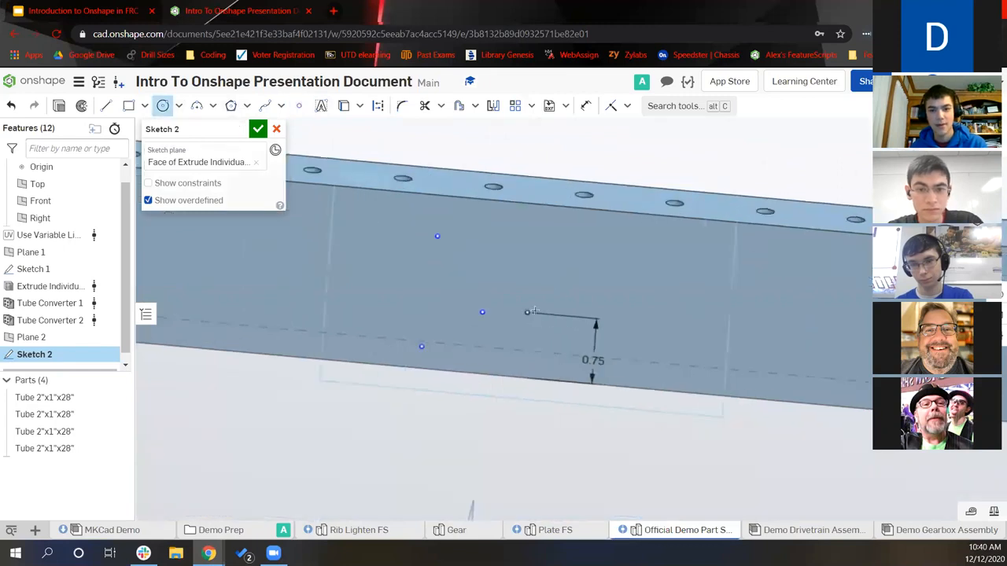
key("Escape")
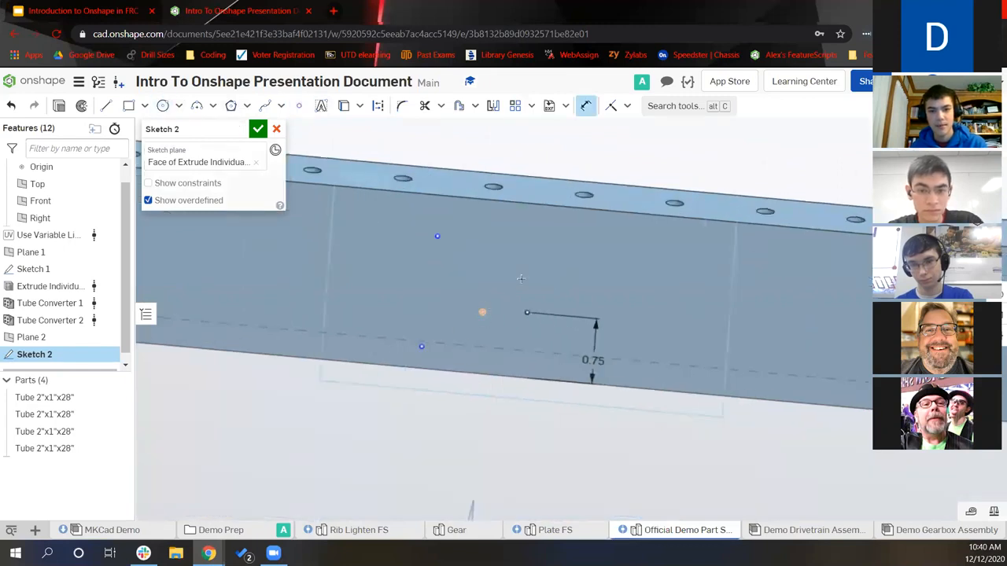
key("h")
left_click(483, 313)
left_click(528, 312)
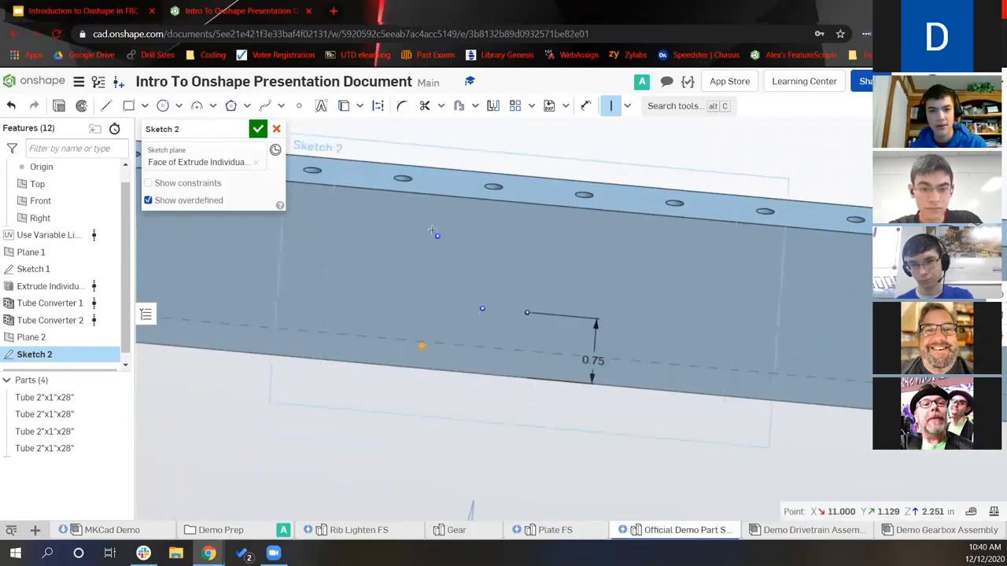
Dimension the horizontal gap between the points as 1.875/2 (0.938)
key("d")
left_click(528, 313)
left_click(540, 244)
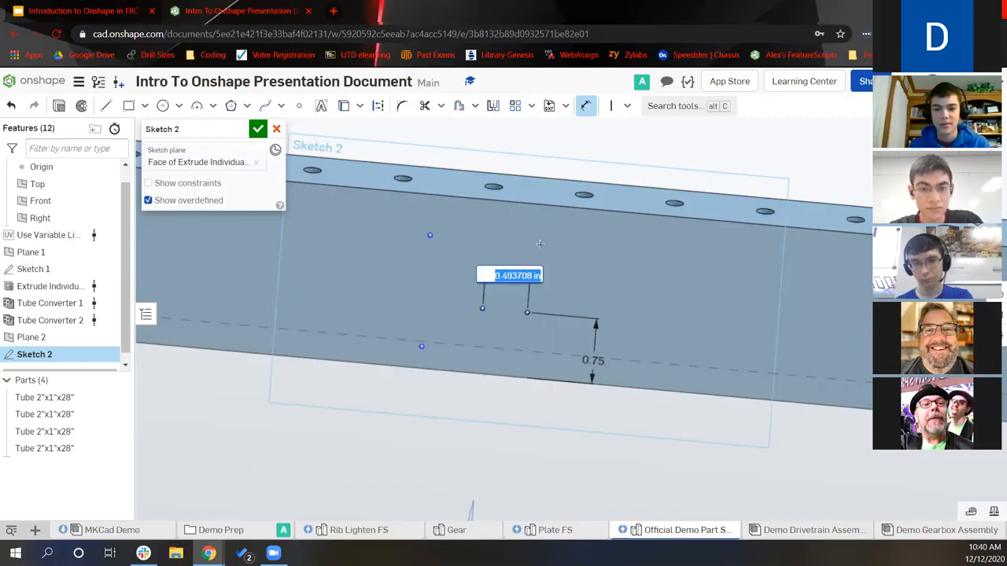
type("1.875/2")
key("Return")
key("Escape")
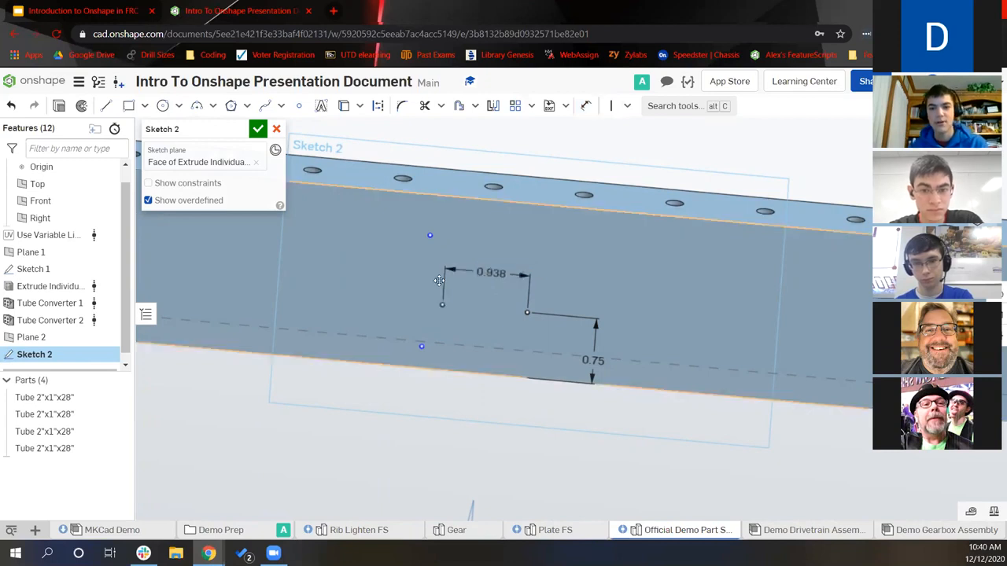
Draw a rectangle on the tube face and set its width to 4.5
key("r")
left_click(438, 341)
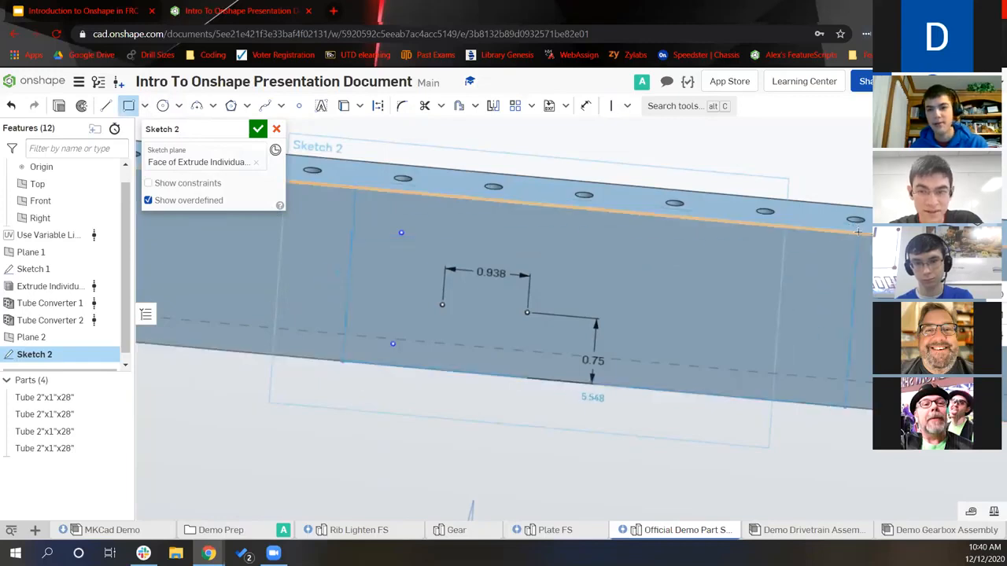
left_click(858, 231)
key("u")
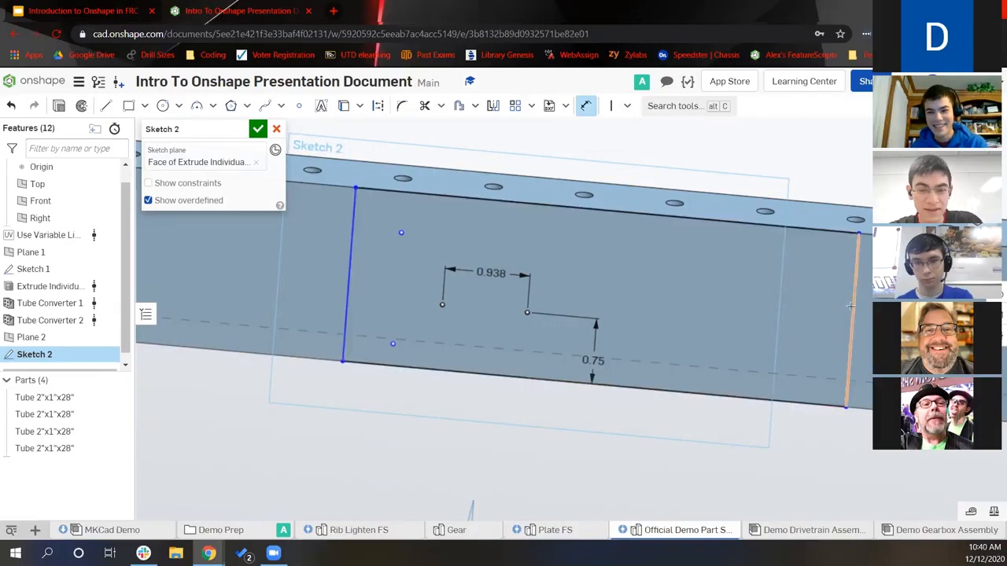
left_click(346, 323)
left_click(347, 288)
left_click(400, 367)
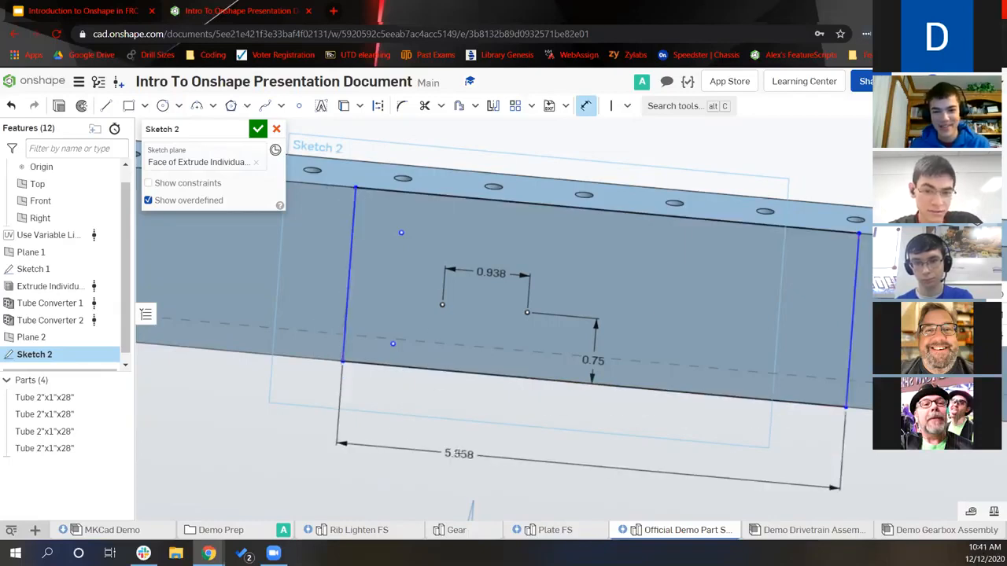
key("Escape")
double_click(340, 442)
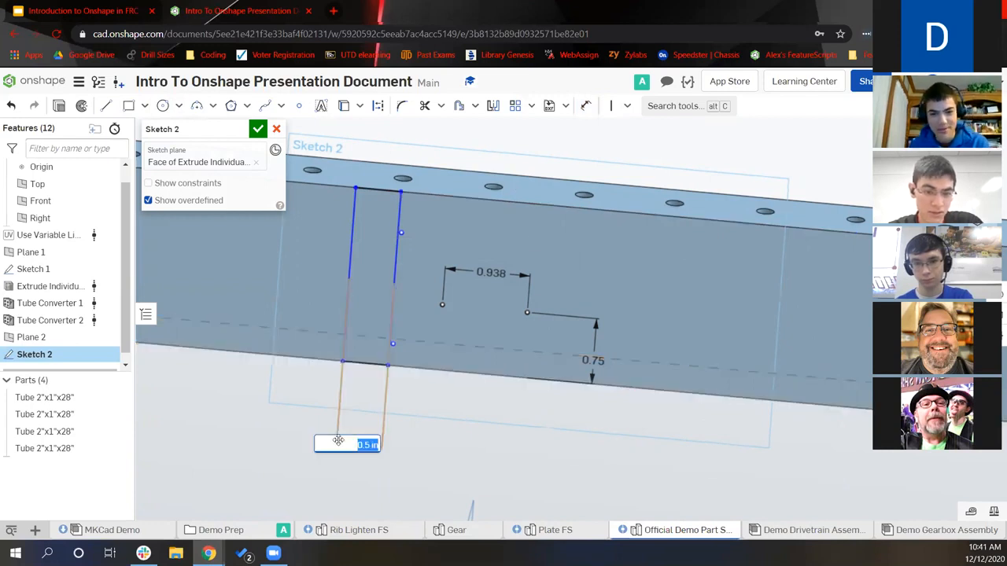
type("4.5")
key("Return")
Dimension the main point 2.25 from the rectangle's left edge
key("d")
left_click(526, 314)
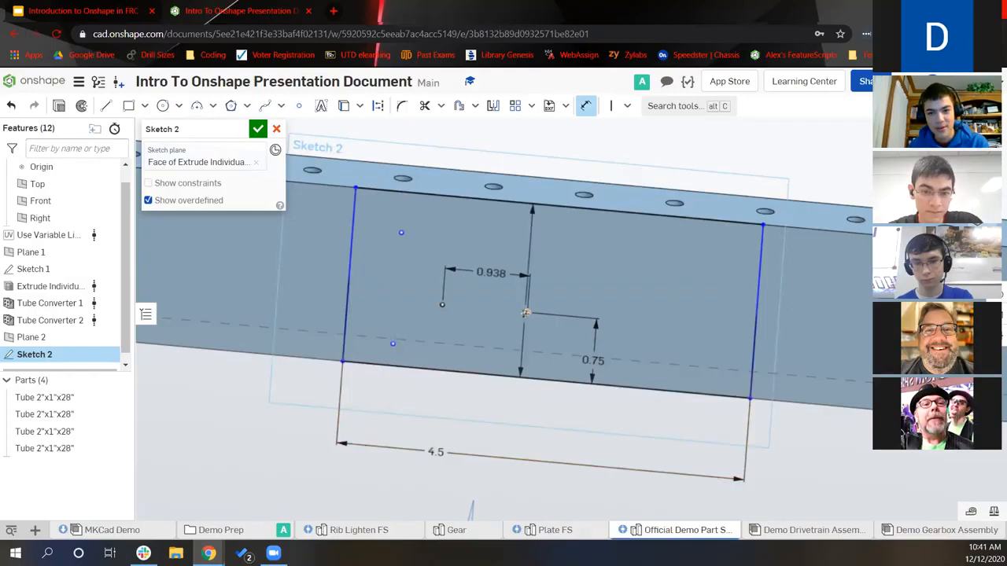
left_click(467, 384)
type("2.25")
key("Return")
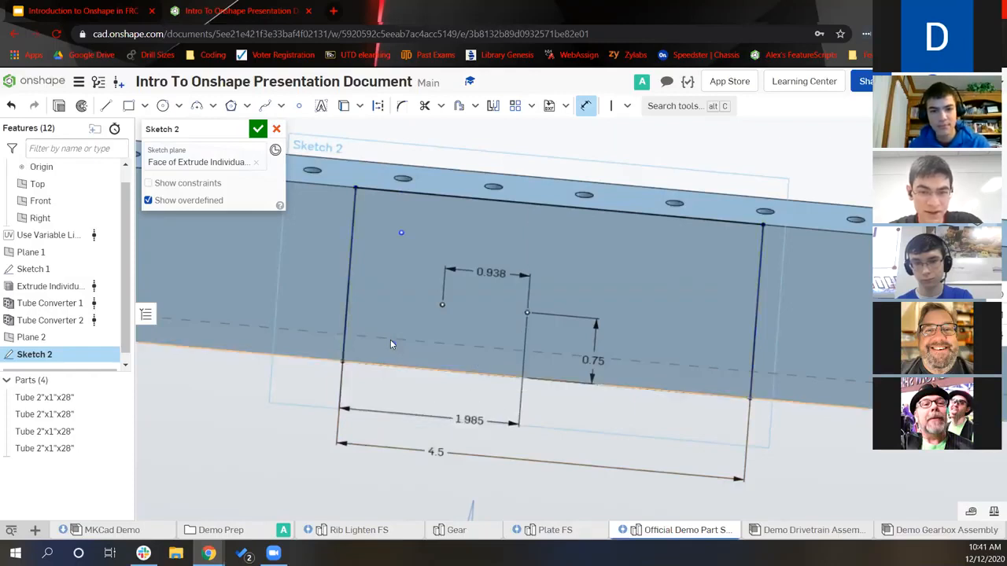
Locate the second point 0.25 from the left edge and 1.25 vertically
key("d")
left_click(319, 319)
left_click(393, 344)
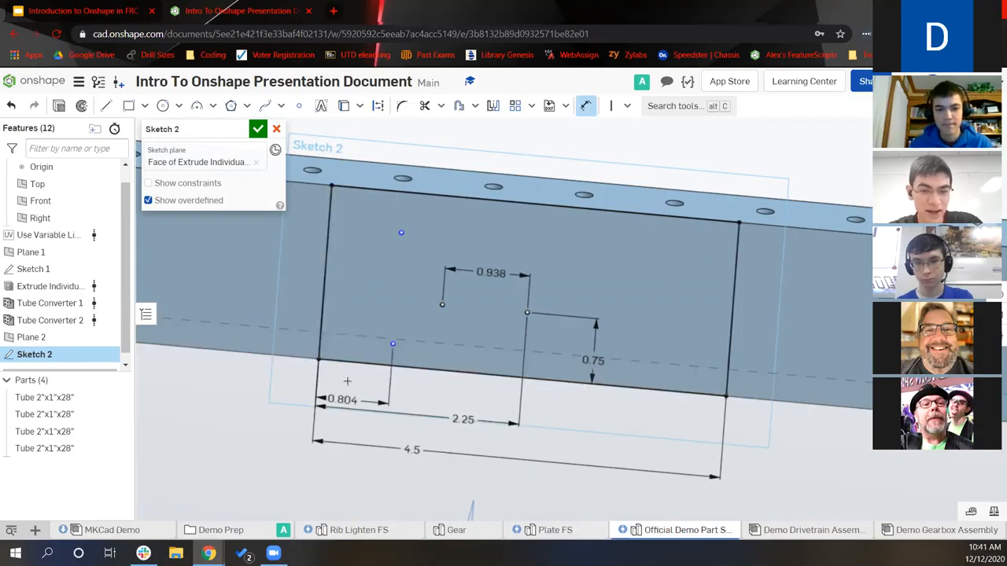
left_click(346, 381)
type("0.25")
key("Return")
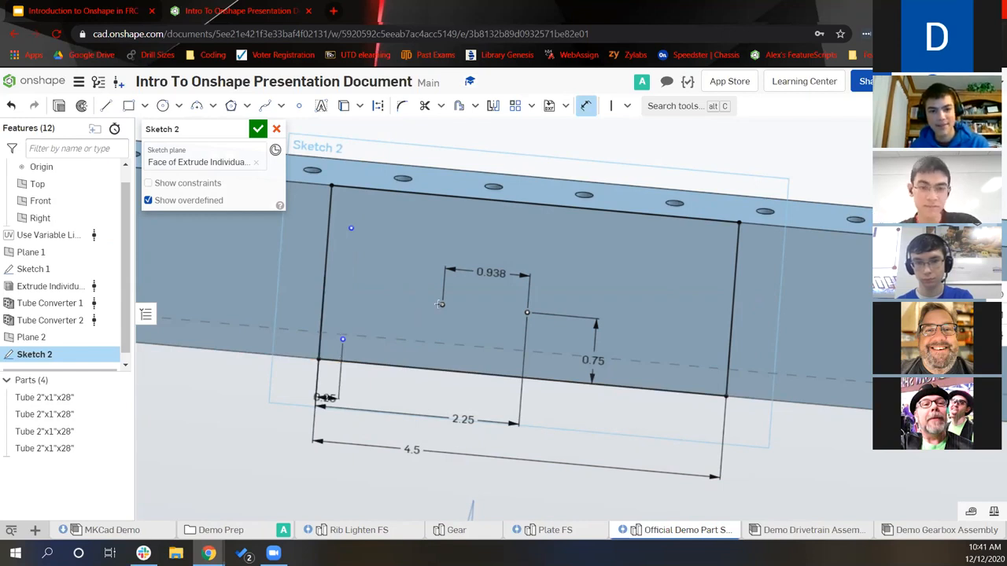
left_click(273, 312)
key("Return")
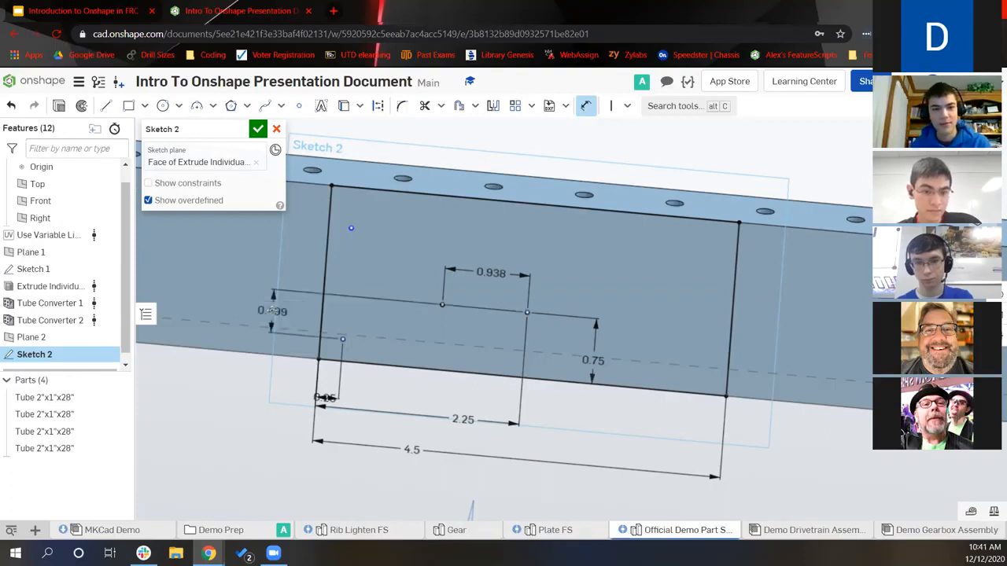
left_click(251, 266)
type("1.25")
key("Return")
mouse_move(460, 242)
right_mouse_down()
mouse_move(444, 269)
mouse_move(476, 218)
mouse_move(485, 239)
mouse_move(460, 252)
mouse_move(259, 157)
right_mouse_up()
left_click(162, 105)
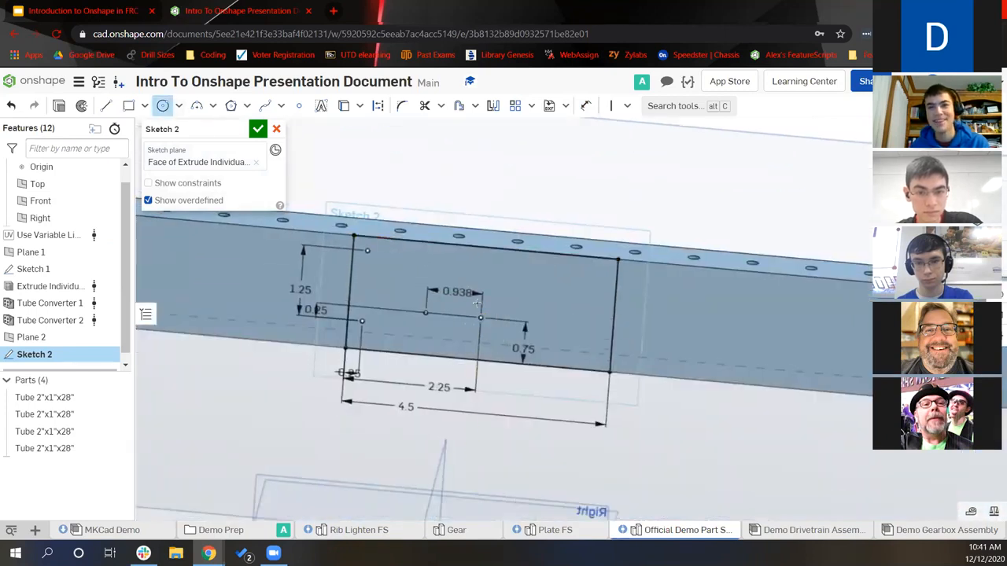
mouse_move(527, 319)
middle_mouse_down()
mouse_move(533, 332)
mouse_move(527, 300)
middle_mouse_up()
scroll(477, 321, "up", 2)
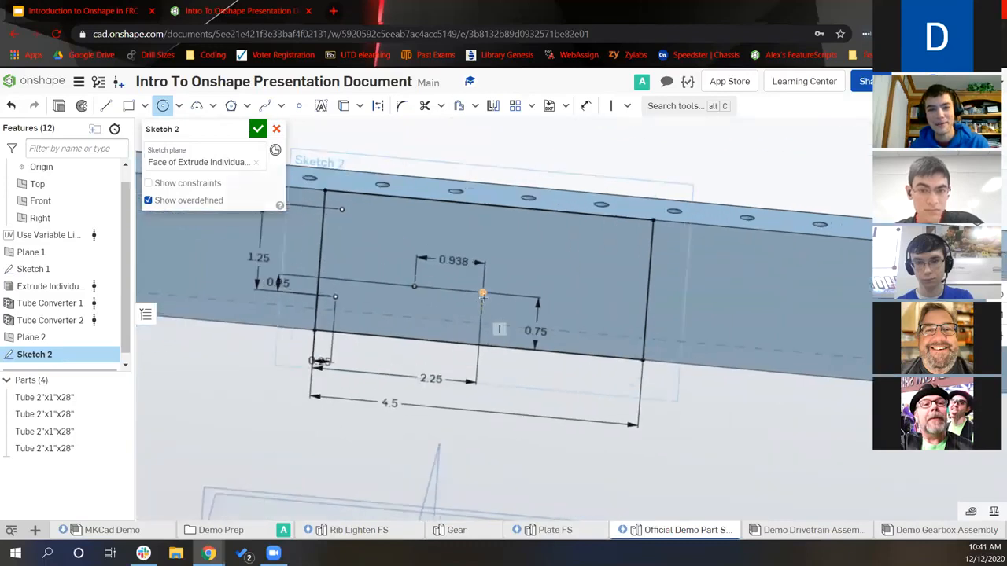
Draw a circle on the main point and drive its diameter with #GearOD_VP_20DP, giving Ø3.1
left_click(491, 386)
key("Escape")
key("d")
left_click(517, 384)
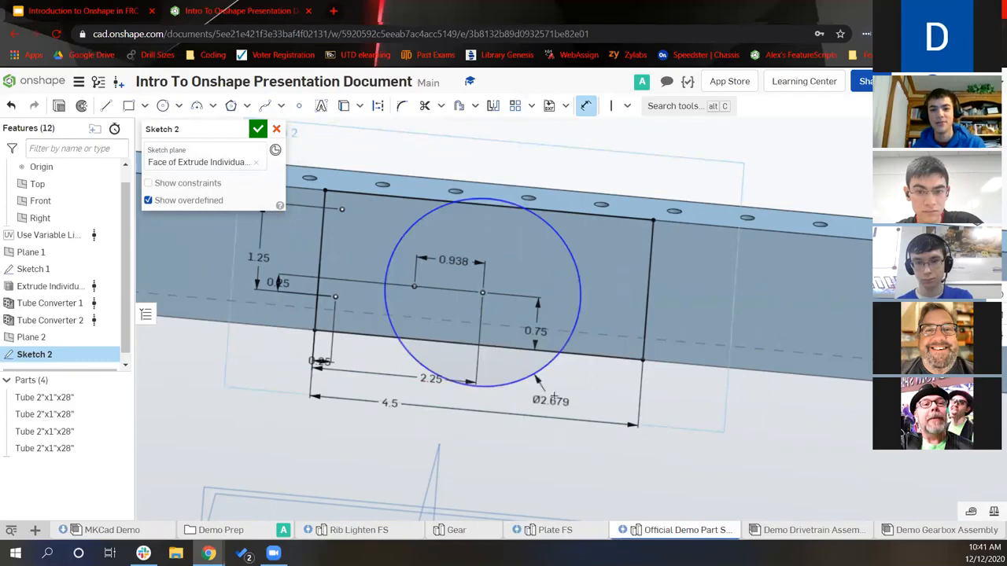
left_click(590, 371)
type("#Gear")
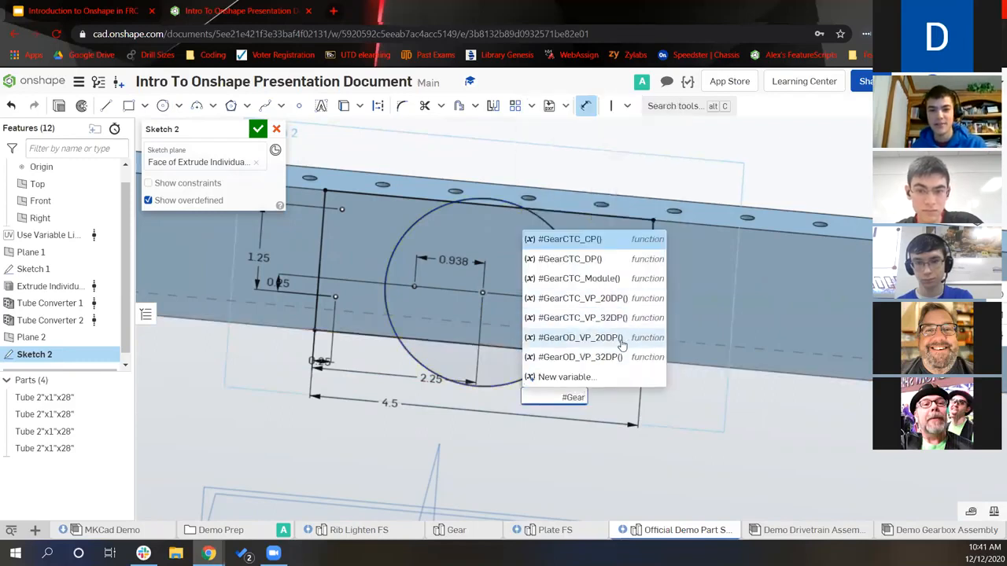
left_click(622, 341)
left_click_drag(556, 400, 612, 395)
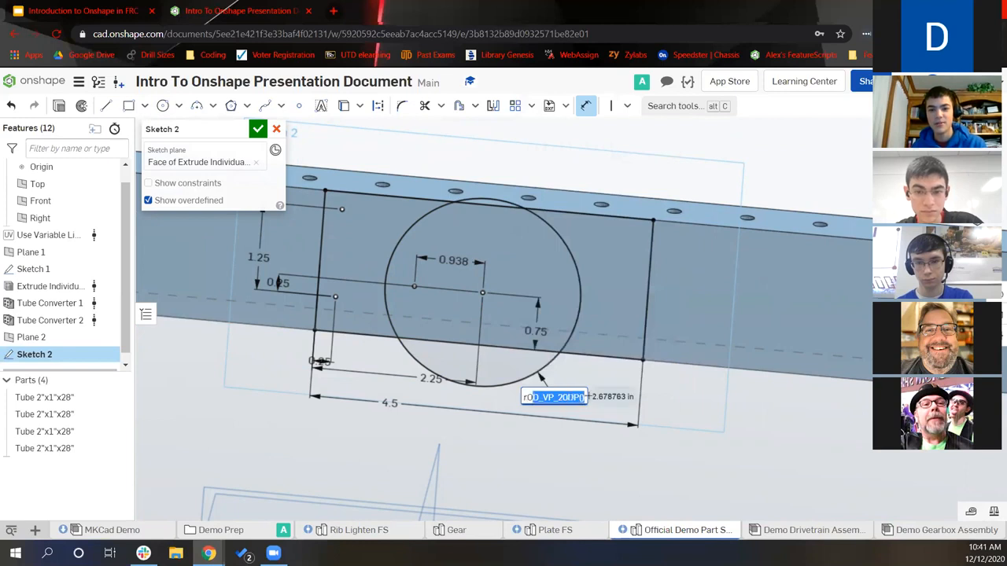
left_click(583, 397)
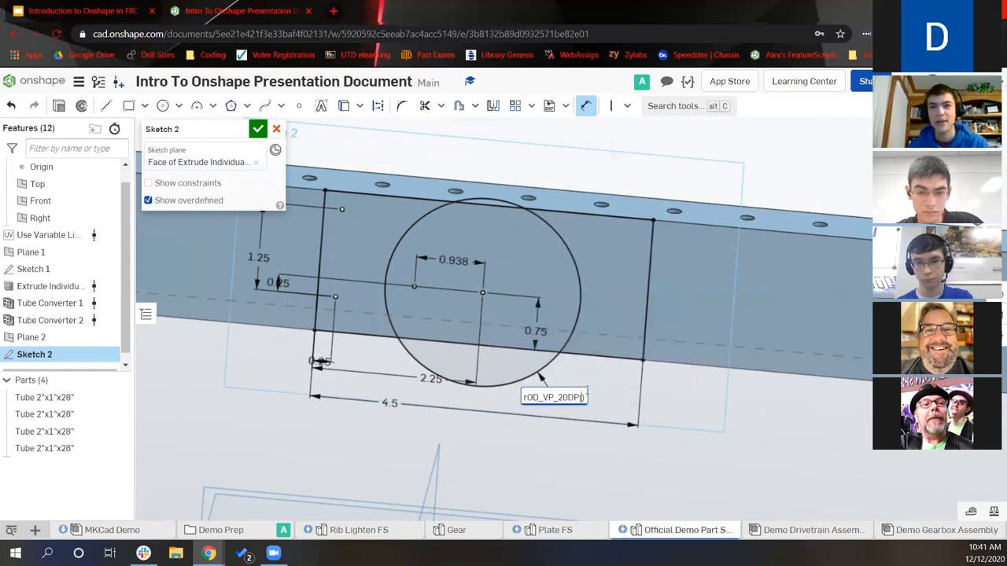
key("Return")
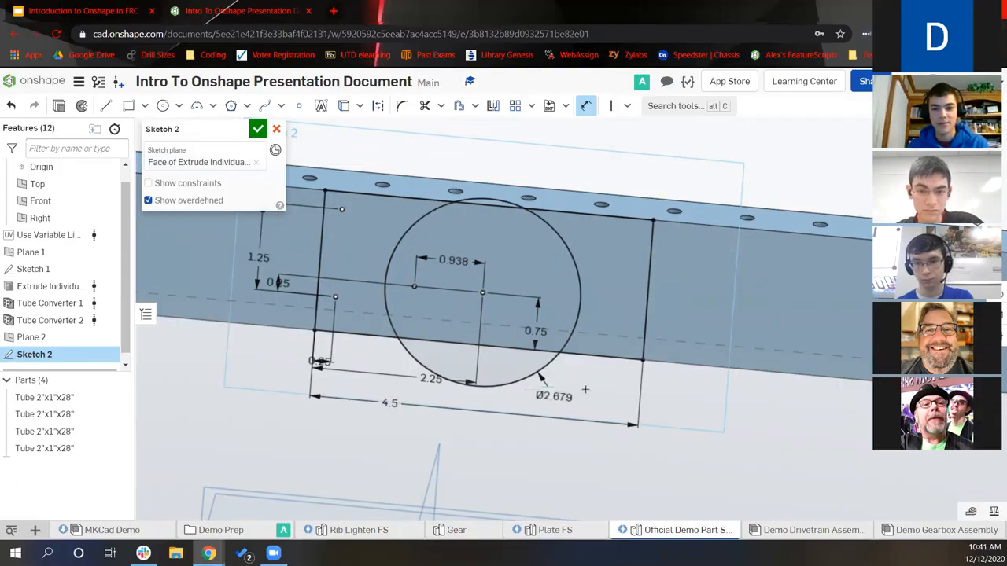
Draw a new set of concentric circles above the tube, plus a small circle beside them
key("c")
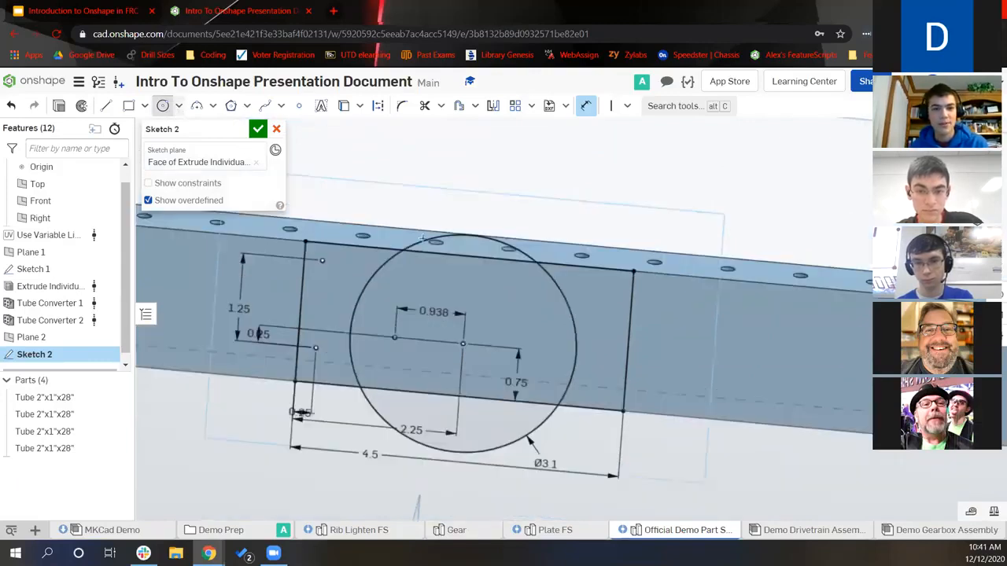
left_click(477, 160)
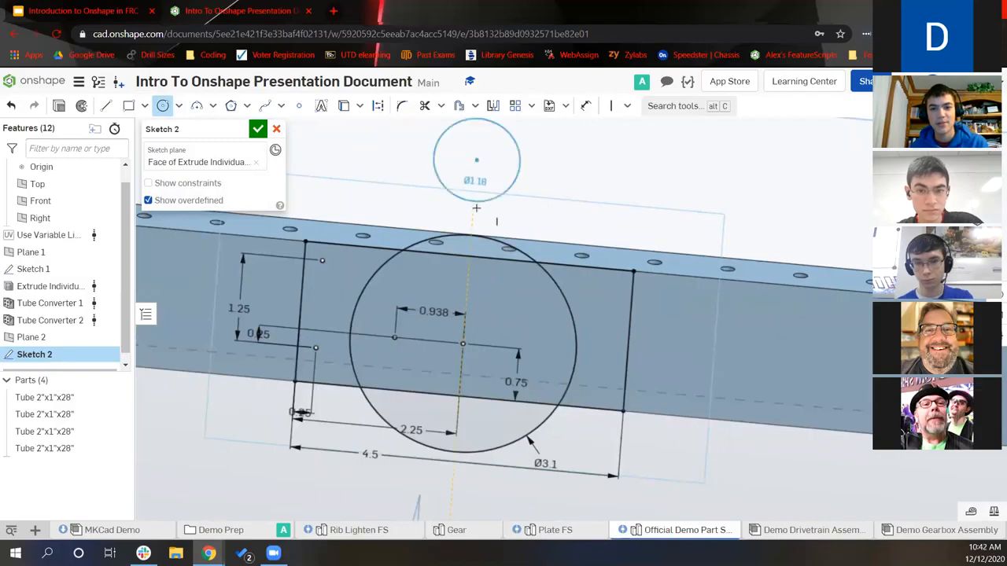
left_click(478, 212)
scroll(519, 210, "down", 3)
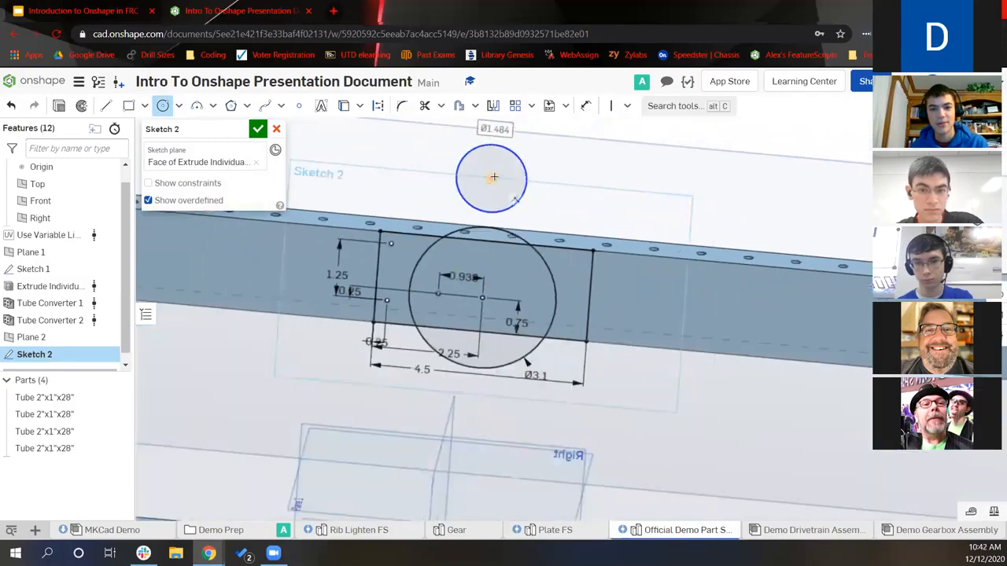
left_click(492, 178)
left_click(482, 260)
left_click(397, 134)
left_click(402, 153)
key("Escape")
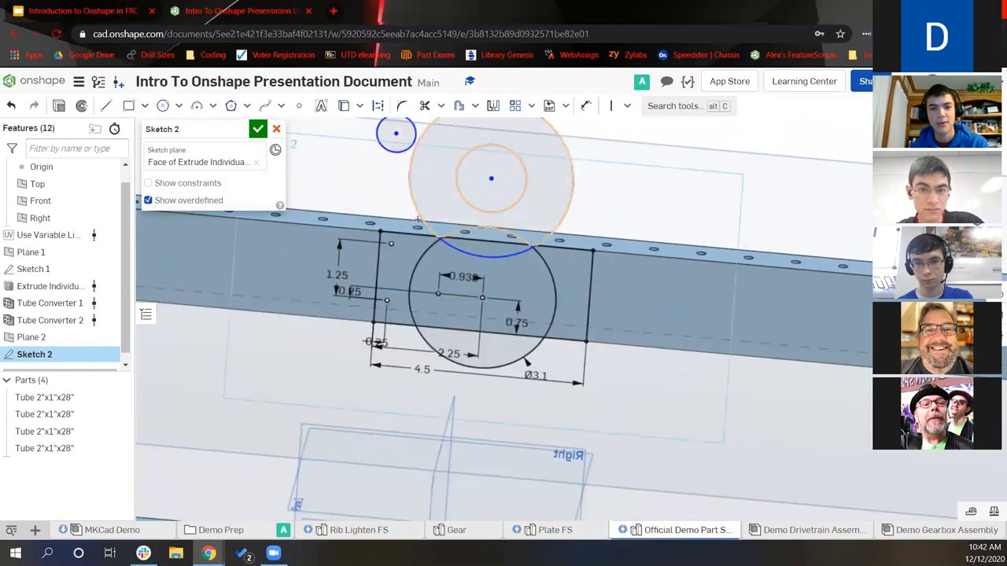
Dimension the large circle's diameter with #GearOD_VP_20DP(68)
key("d")
left_click(400, 208)
left_click(366, 194)
type("#Gear")
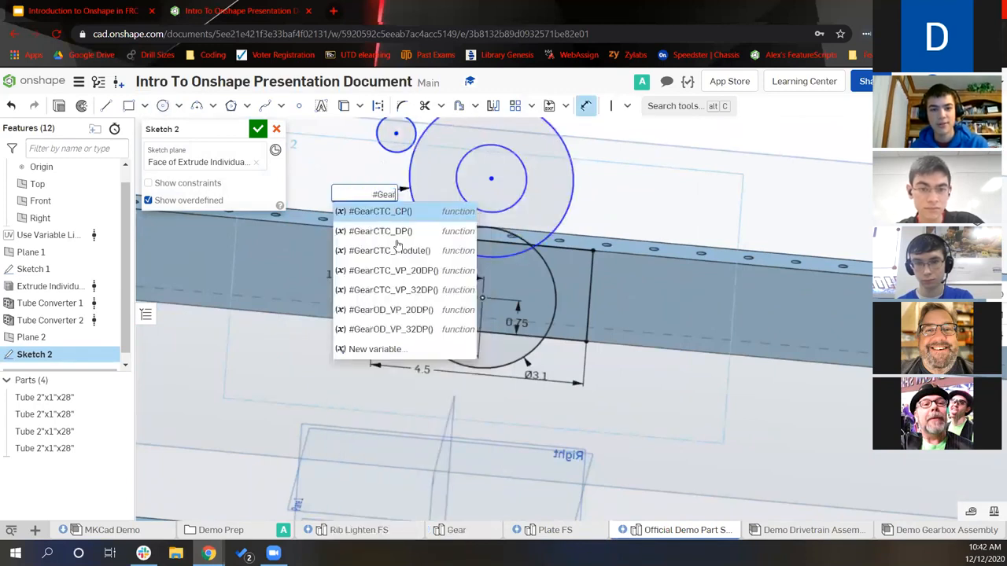
left_click(430, 312)
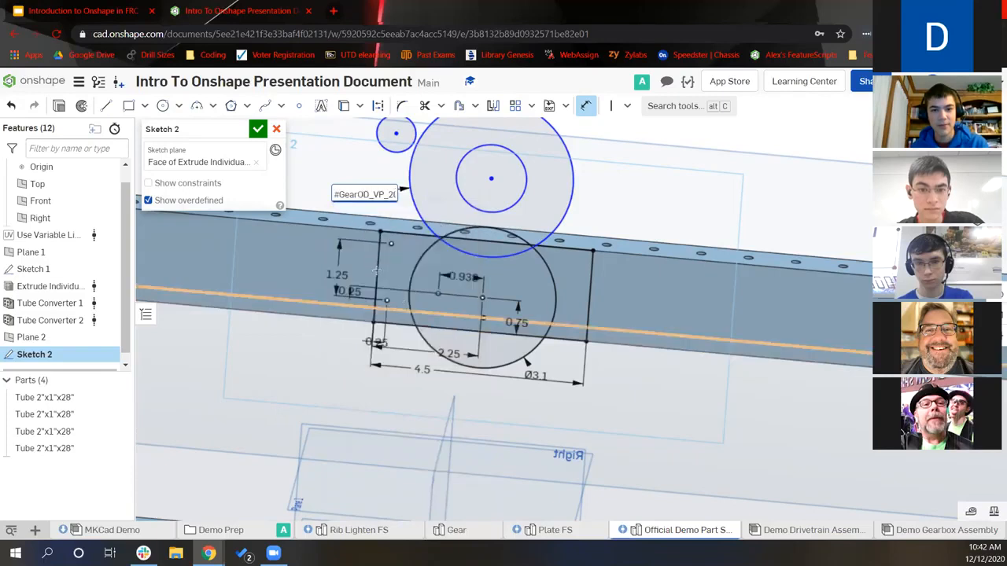
type("1")
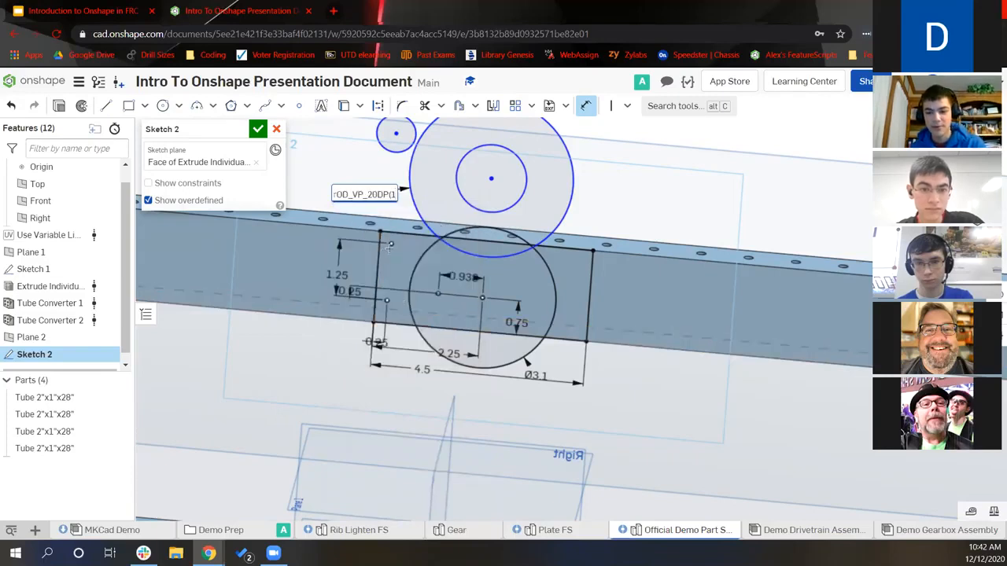
key("BackSpace")
type("68")
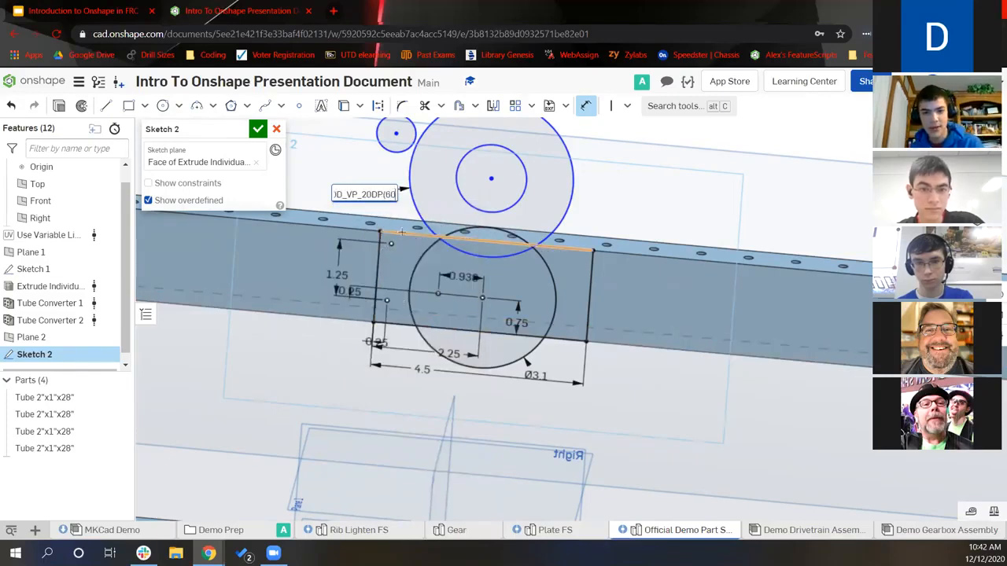
key("Return")
key("Escape")
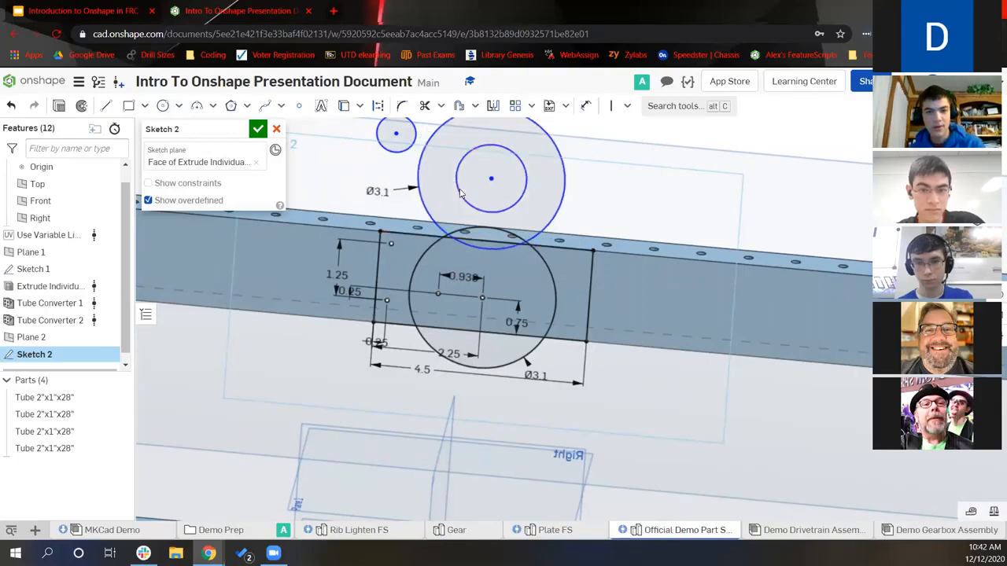
Dimension the inner circle's diameter as #GearOD_VP_20DP(30), giving Ø1.6
key("d")
left_click(457, 187)
left_click(441, 194)
type("#")
scroll(472, 331, "down", 5)
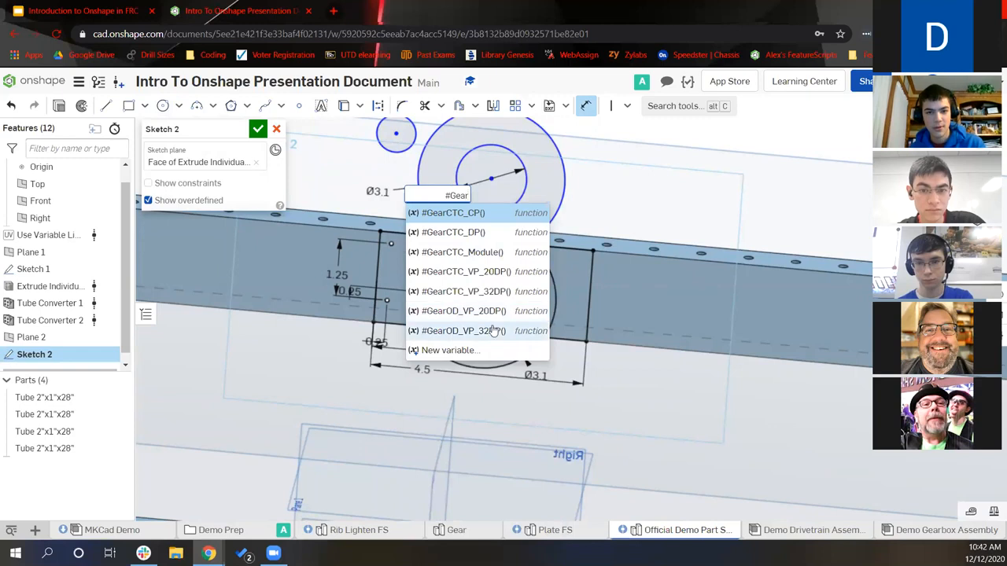
left_click(464, 332)
type("30")
key("Return")
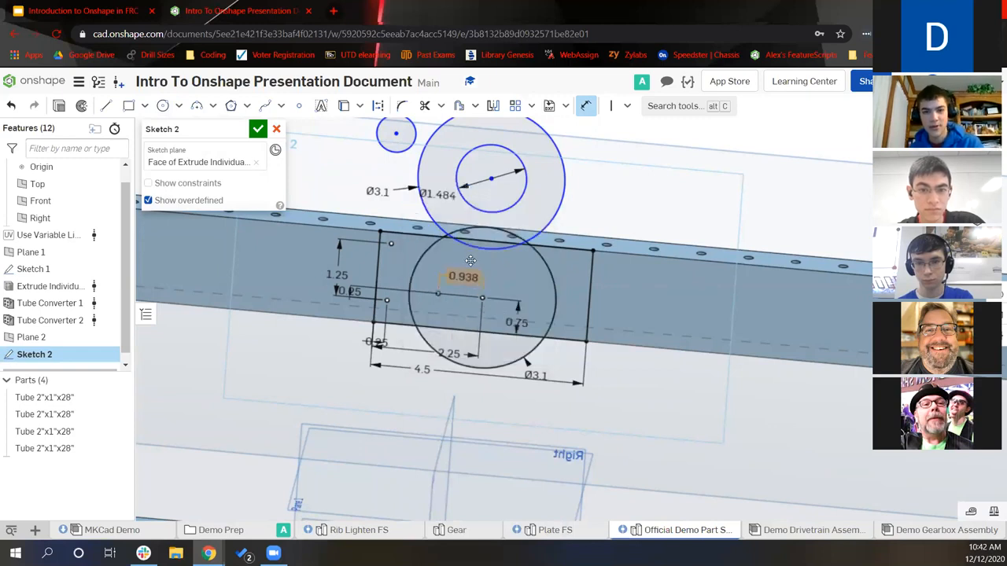
key("Escape")
Dimension the small circle's diameter as #GearOD_VP_20DP(12), giving Ø0.7
key("s")
key("d")
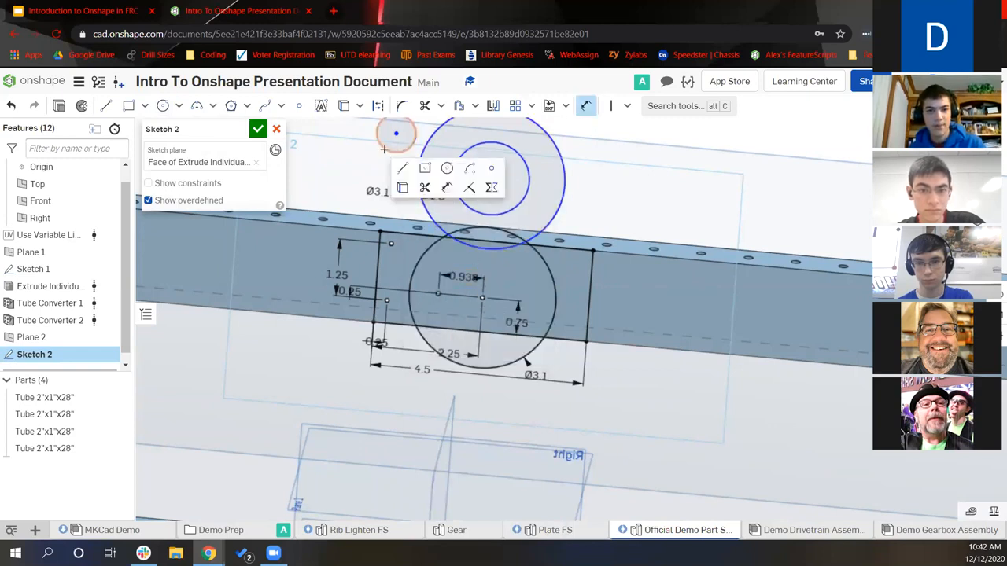
left_click(384, 149)
left_click(342, 167)
left_click(374, 163)
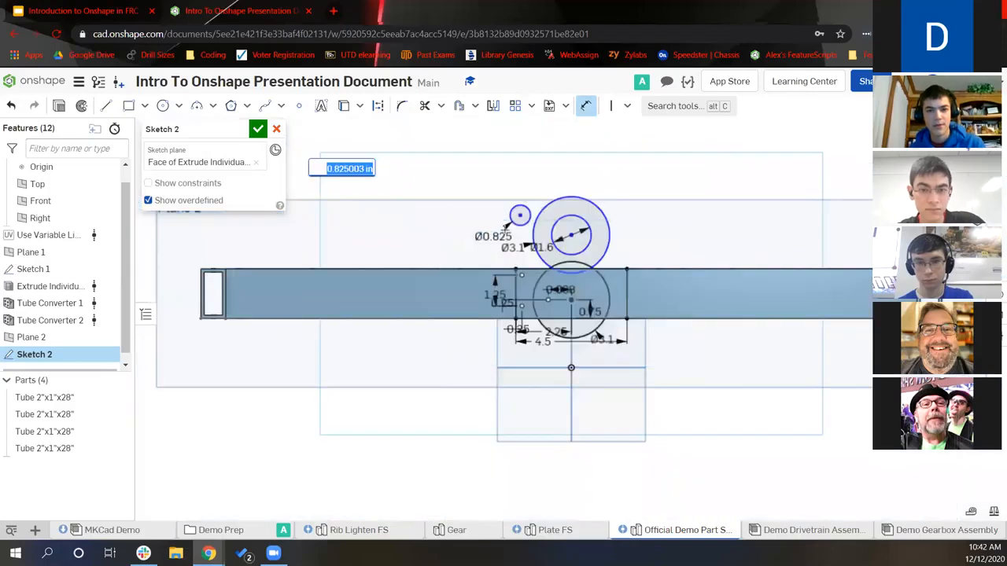
type("#Gear")
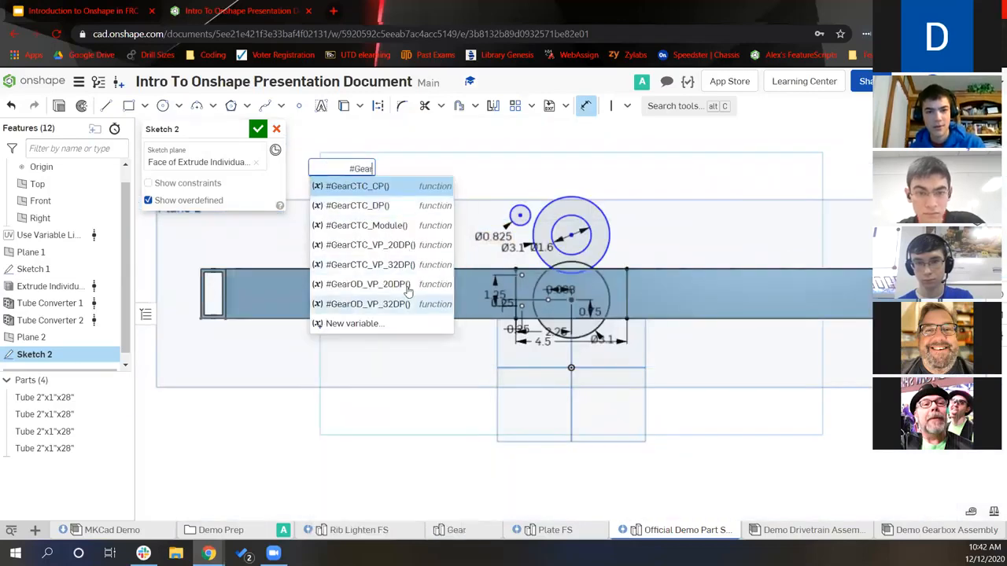
left_click(404, 284)
type("12)")
key("Return")
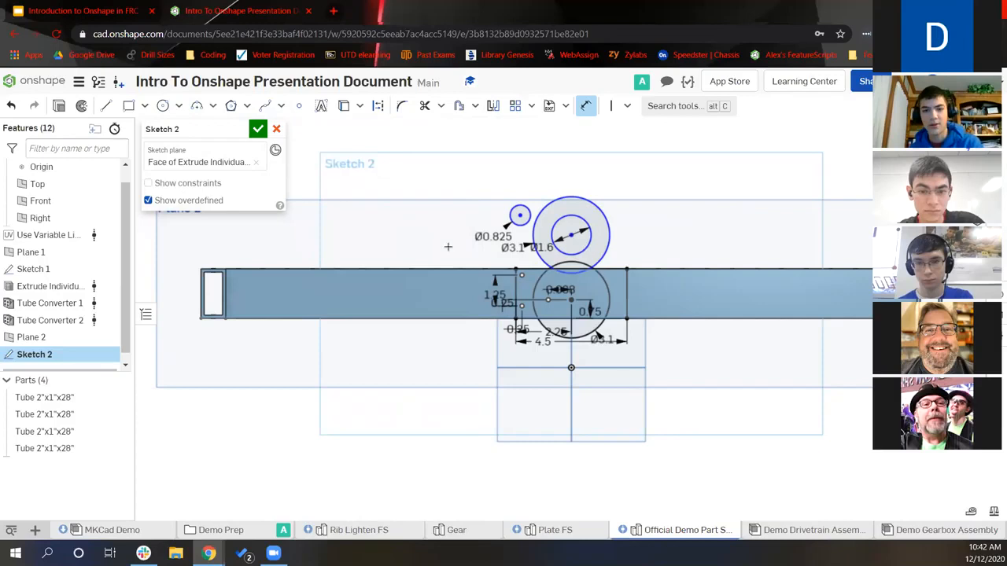
Set the gear centre distance to #GearCTC_VP_20DP(60, 30), giving 2.25
scroll(499, 206, "up", 3)
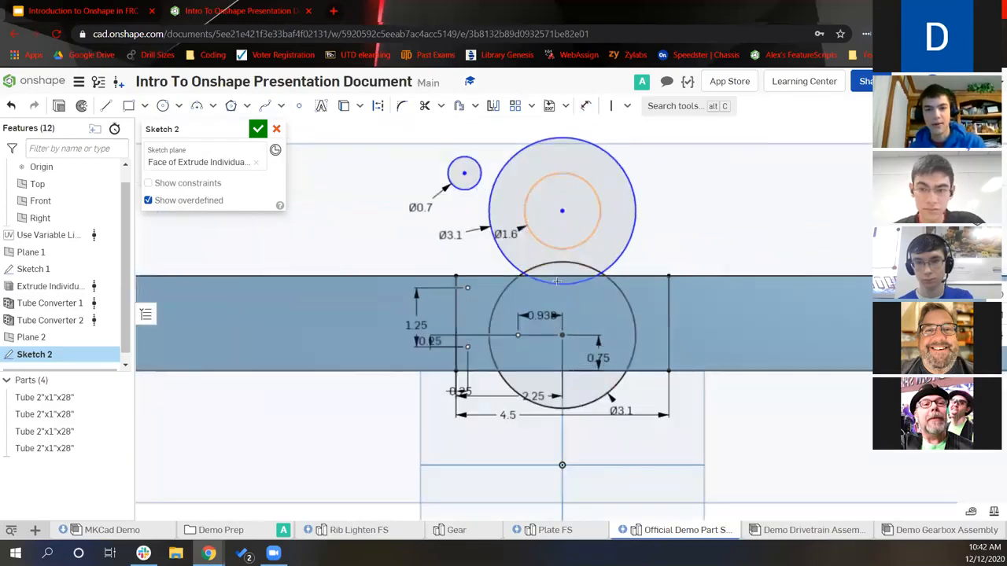
left_click(562, 213)
left_click(592, 246)
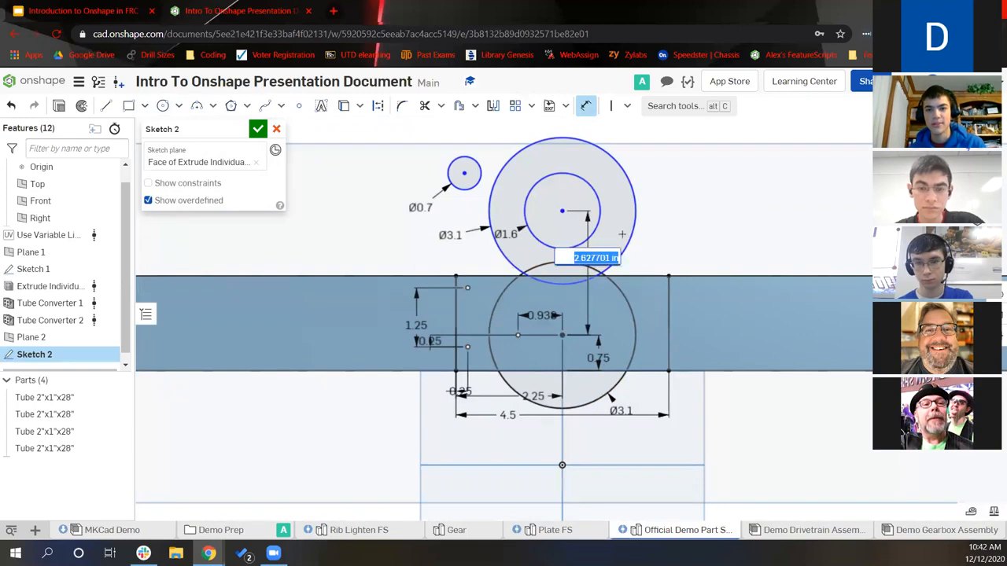
type("#Gear")
left_click(649, 336)
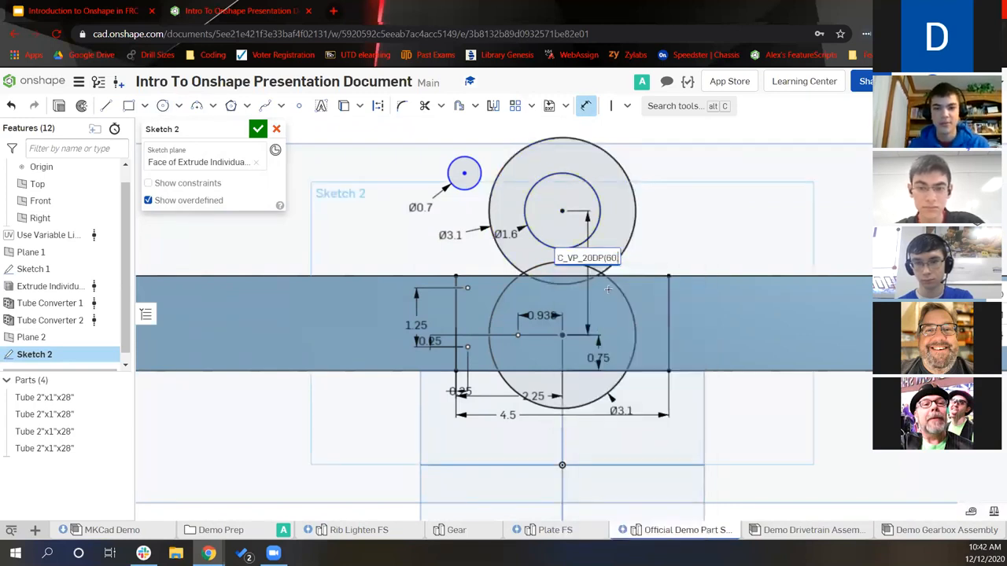
type("60, 30")
key("Return")
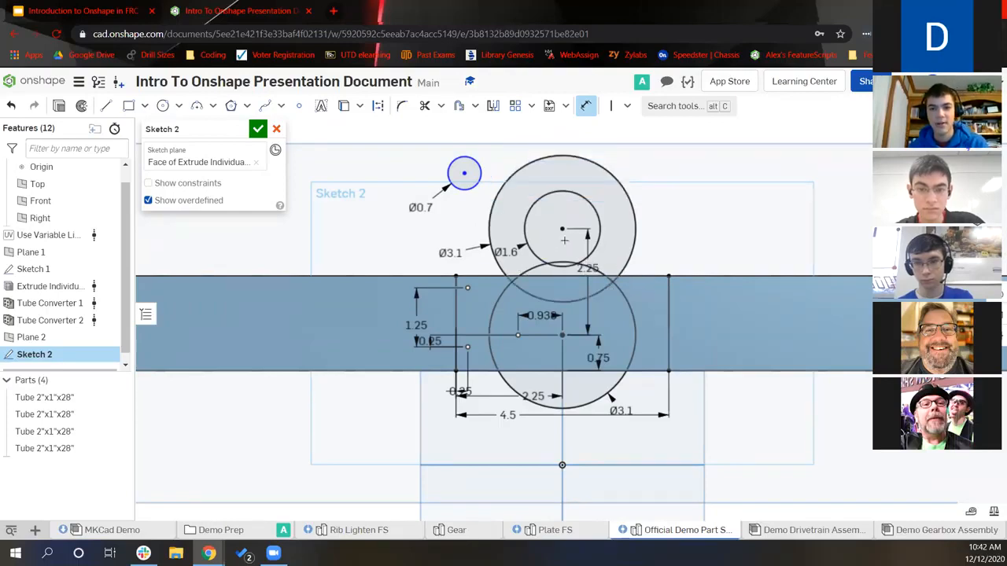
Space the small circle 1.8 from the upper gear centre with a GearCTC_VP_20DP formula, swinging it down-left
left_click(465, 173)
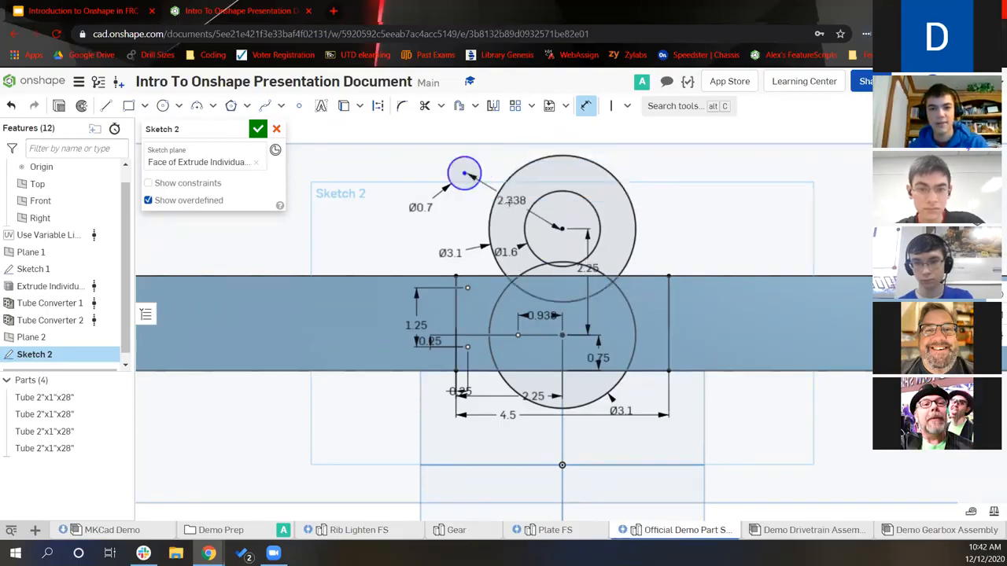
left_click(520, 196)
type("#Ga")
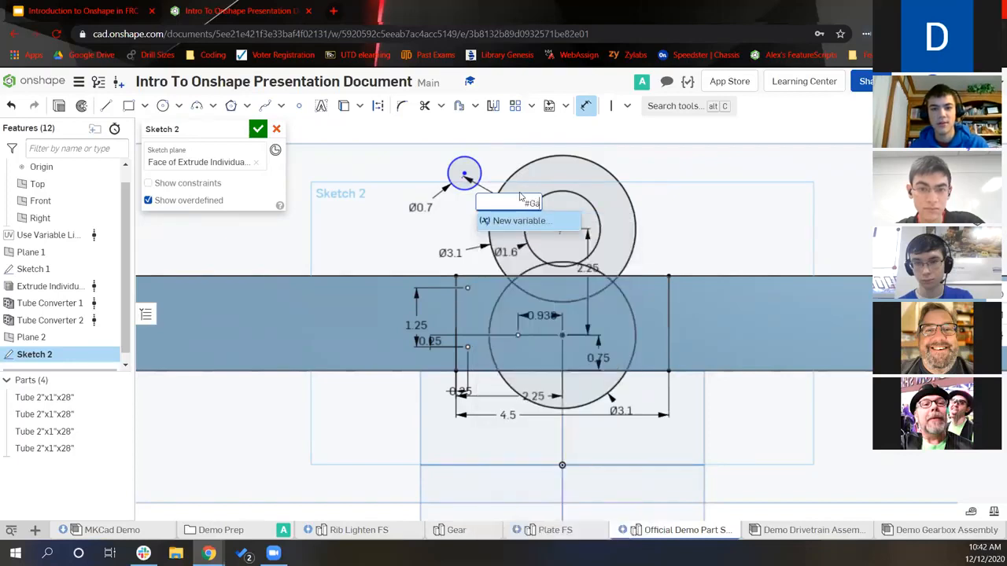
type("ear")
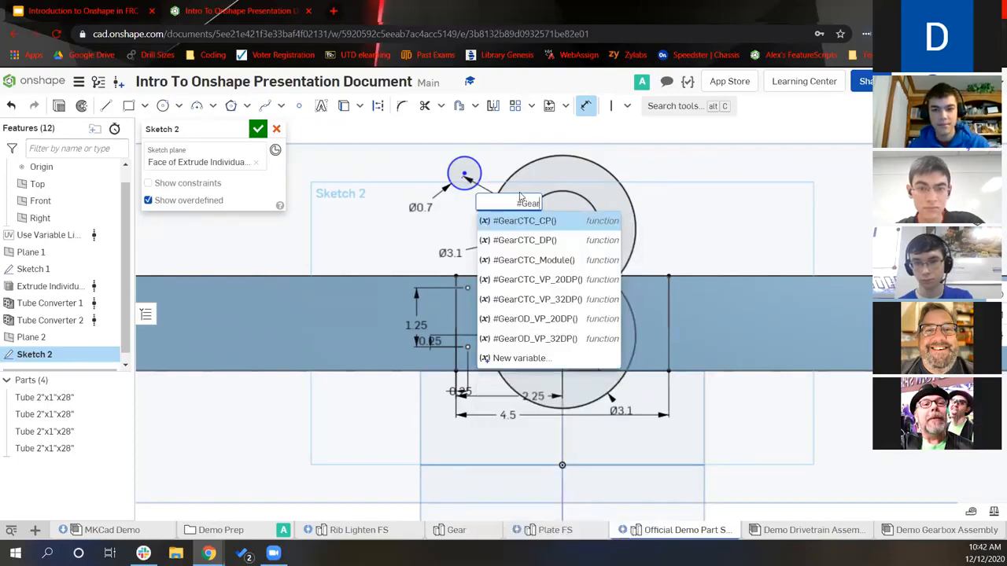
left_click(551, 279)
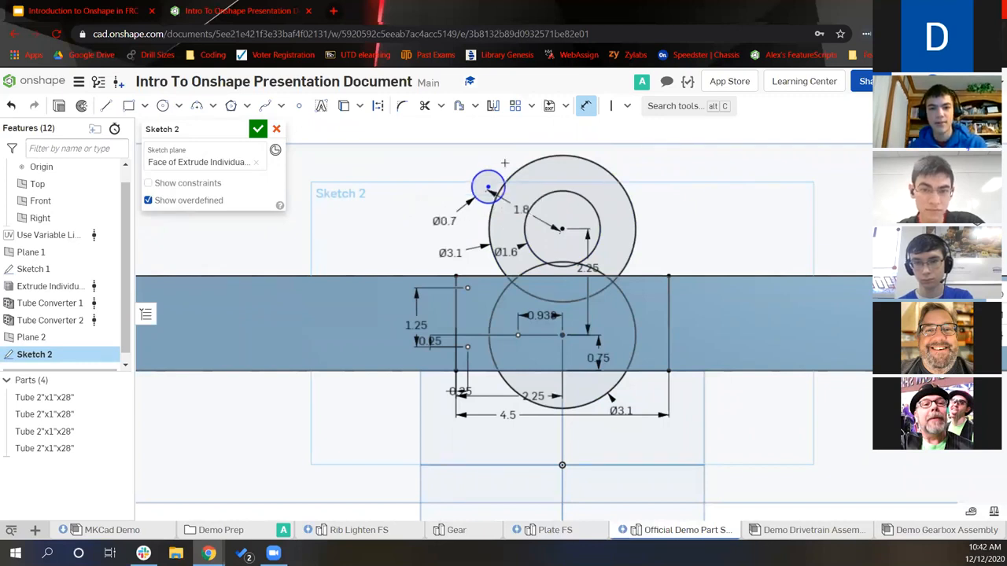
scroll(488, 188, "up", 2)
left_click_drag(488, 193, 482, 202)
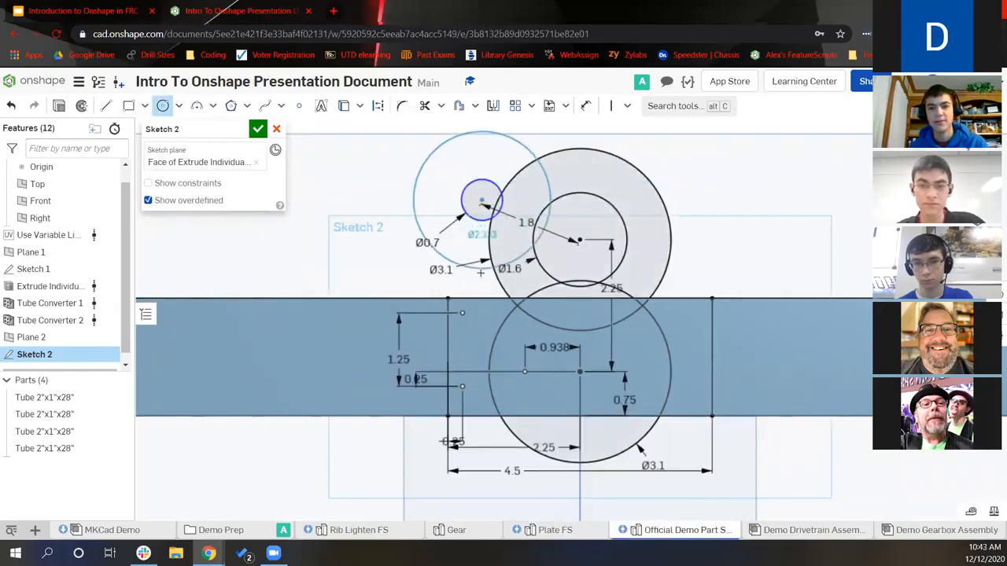
Dimension the circle around the Ø0.7 hole as #Falcon500_OD (Ø2.362) and nudge the pair down-left
key("d")
left_click(409, 213)
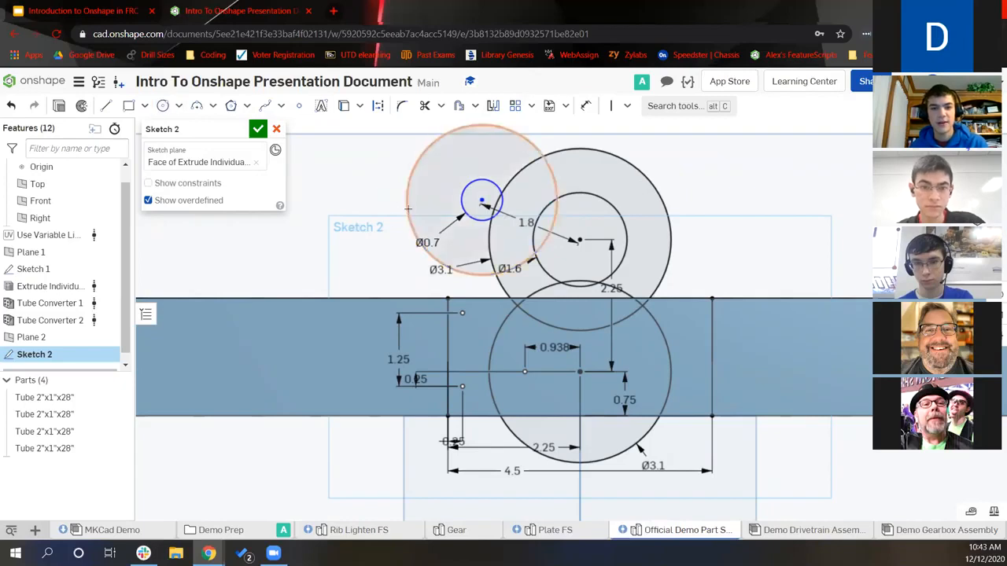
left_click(361, 227)
type("#Gear")
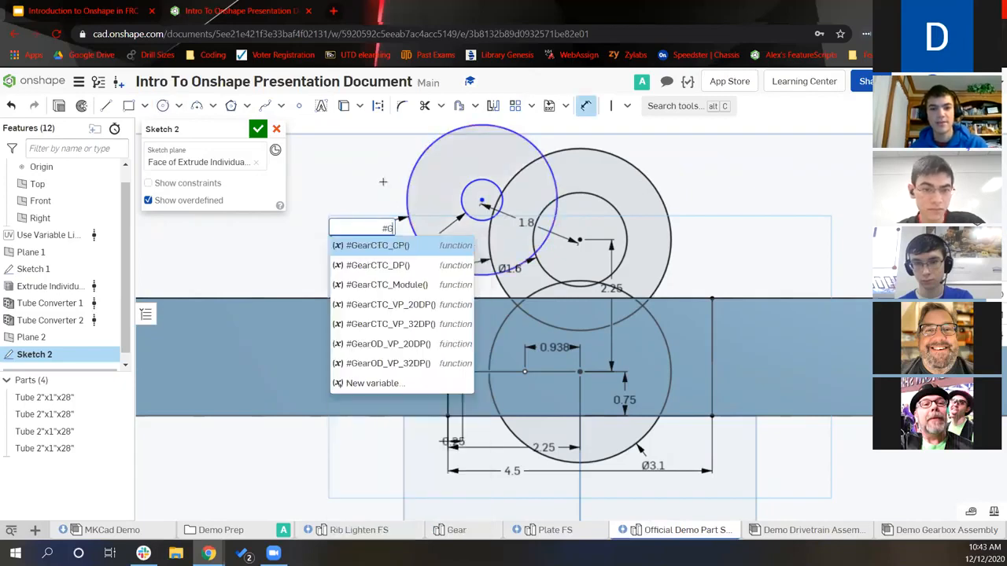
key("BackSpace")
key("BackSpace")
key("BackSpace")
key("BackSpace")
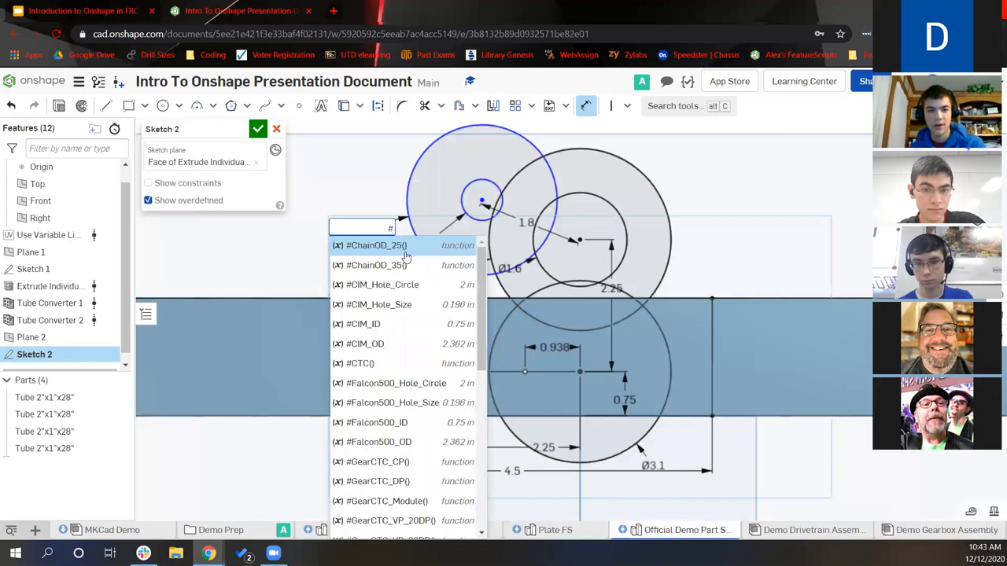
type("Falcon")
left_click(410, 302)
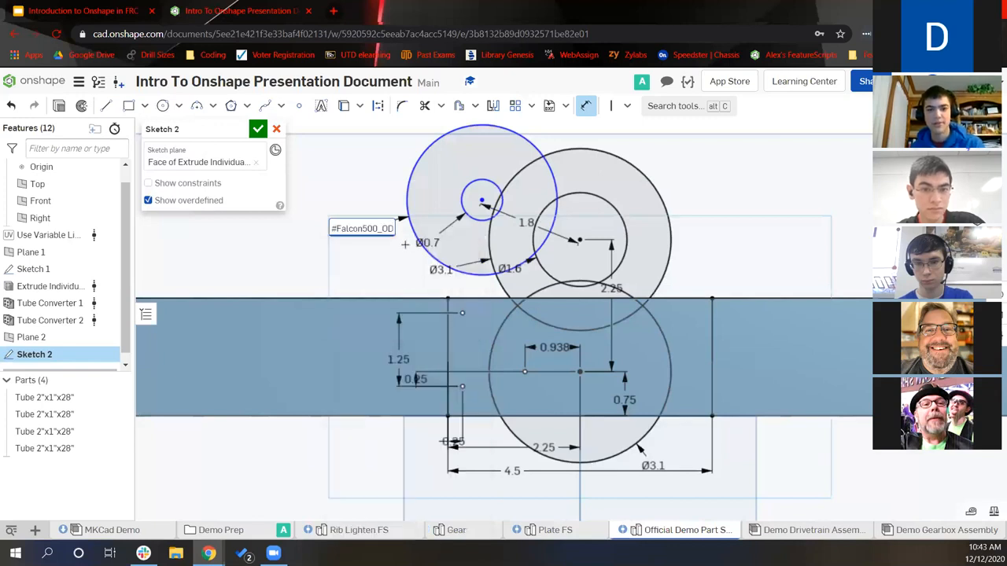
key("Return")
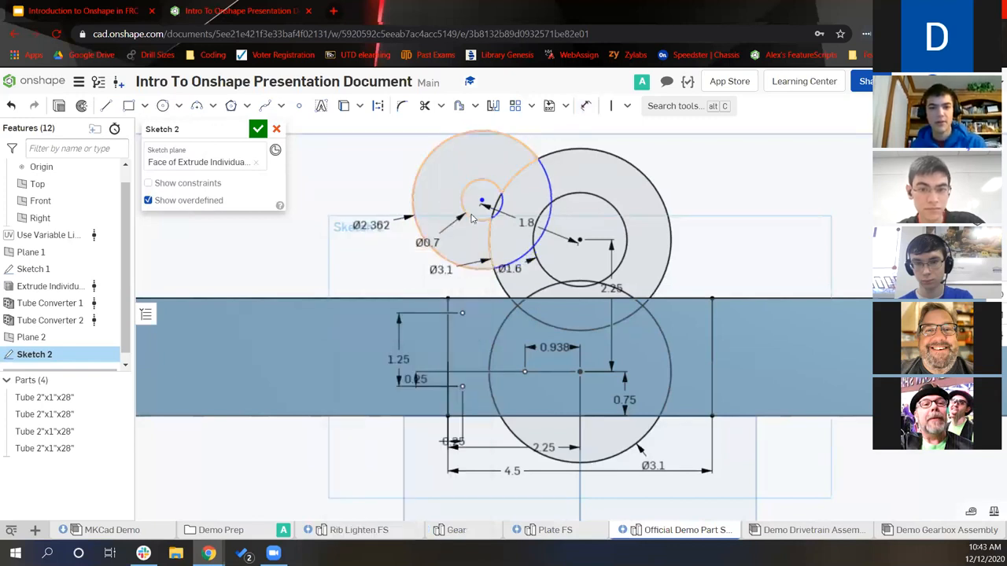
left_click_drag(486, 205, 482, 208)
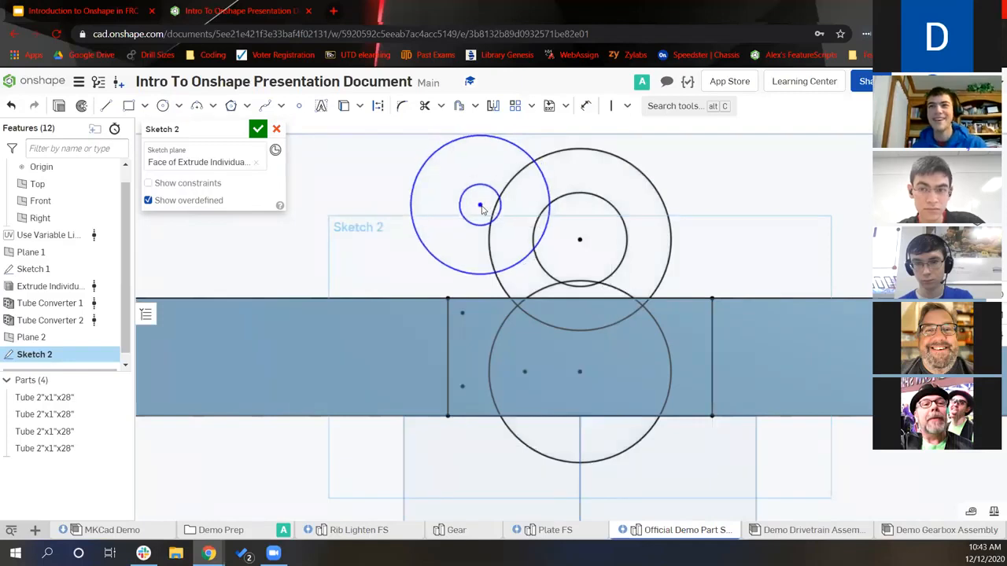
scroll(523, 333, "up", 3)
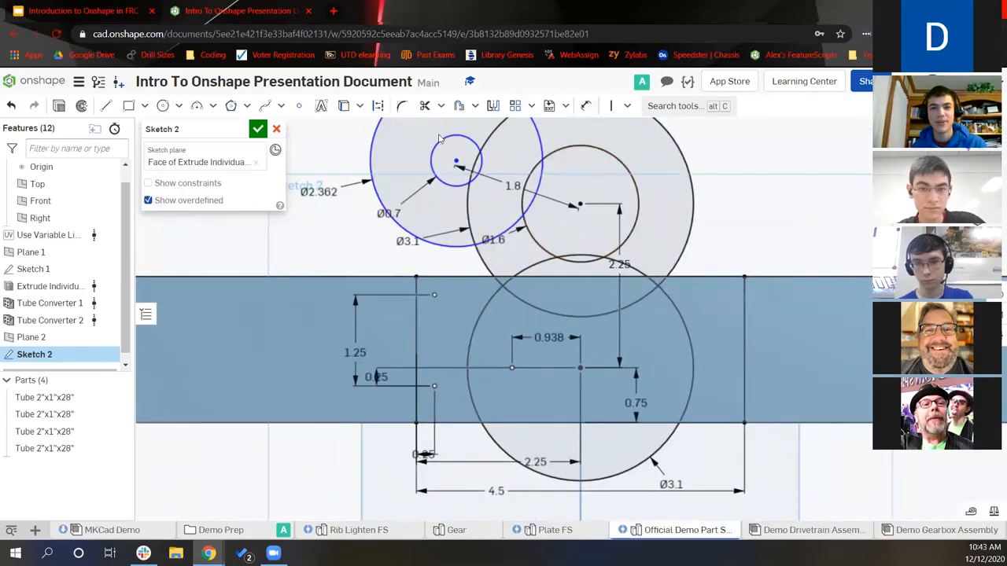
Make the Ø2.362 motor circle tangent to the tube's top edge
left_click(462, 140)
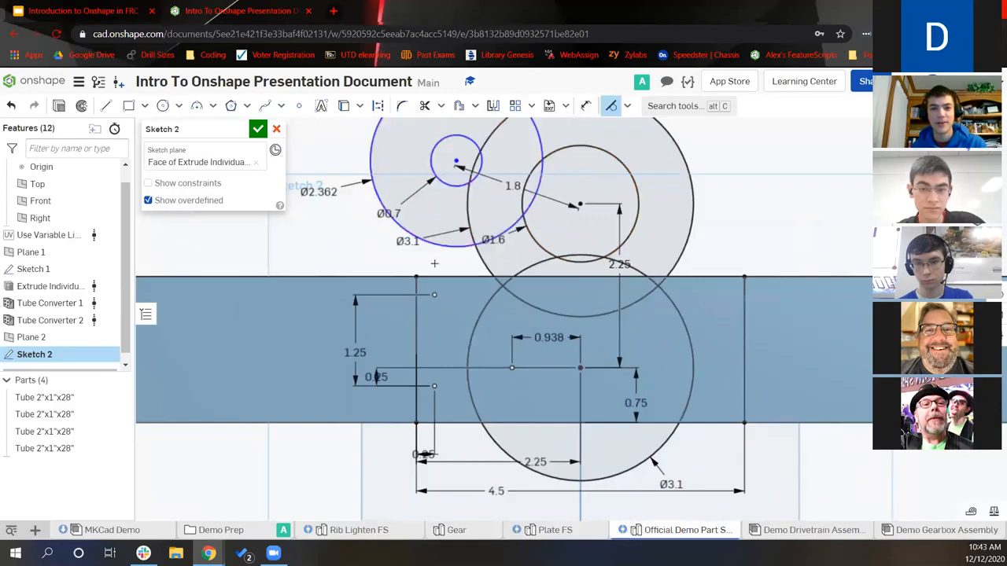
left_click(436, 277)
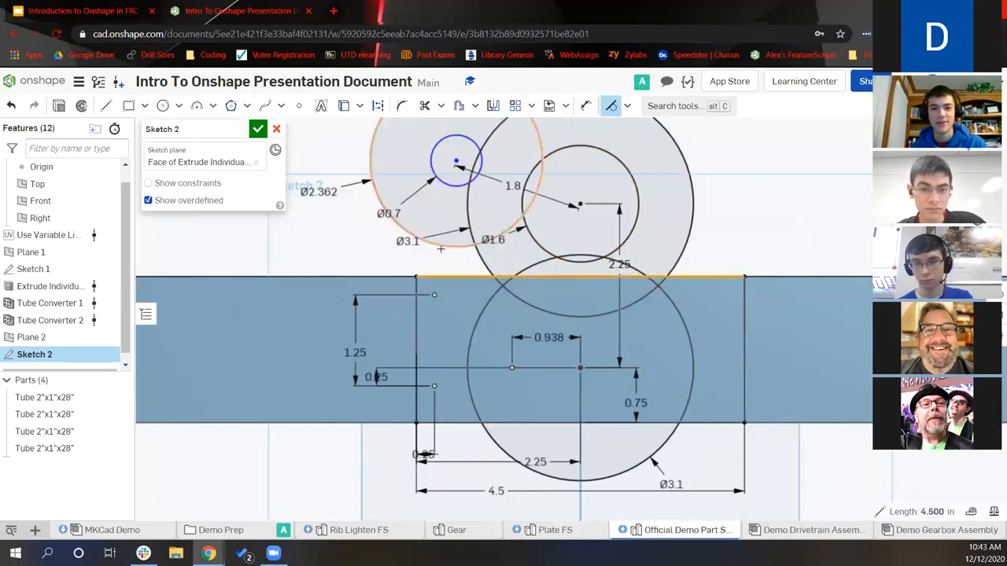
key("t")
scroll(472, 259, "down", 3)
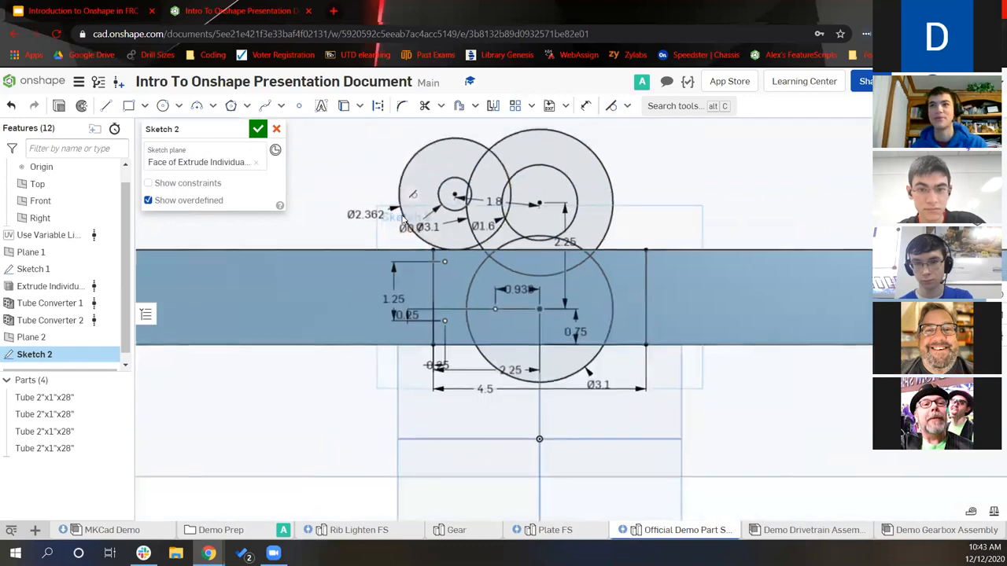
scroll(488, 280, "up", 3)
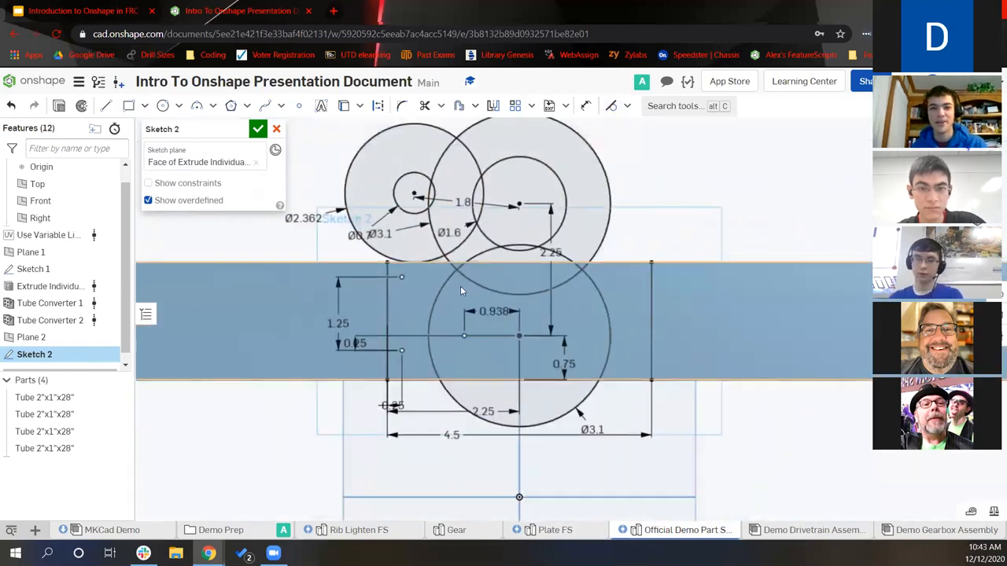
scroll(480, 261, "down", 2)
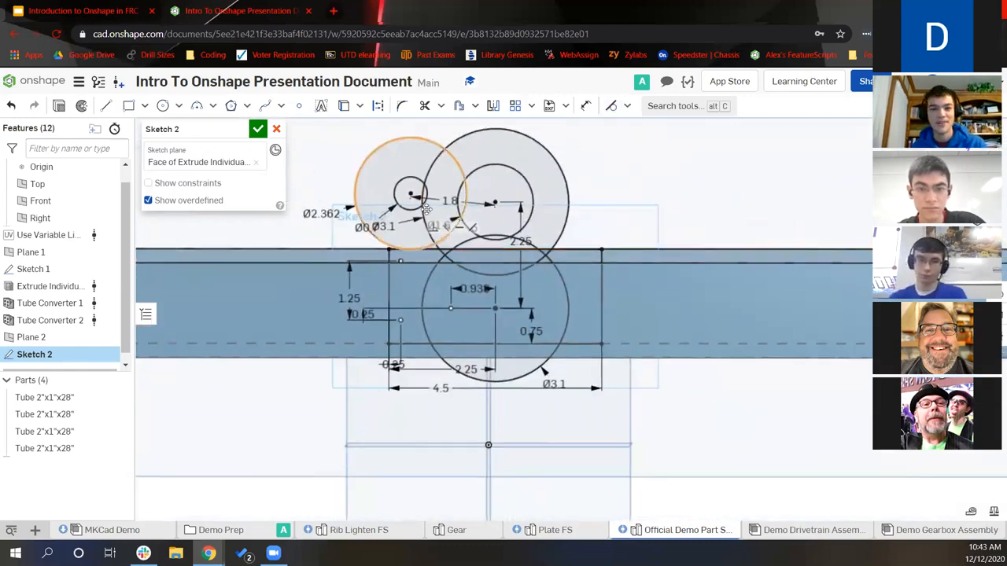
Convert the small Ø0.7 circle and both gear circles to construction geometry
left_click(418, 213)
key("d")
left_click(425, 224)
left_click(470, 225)
key("q")
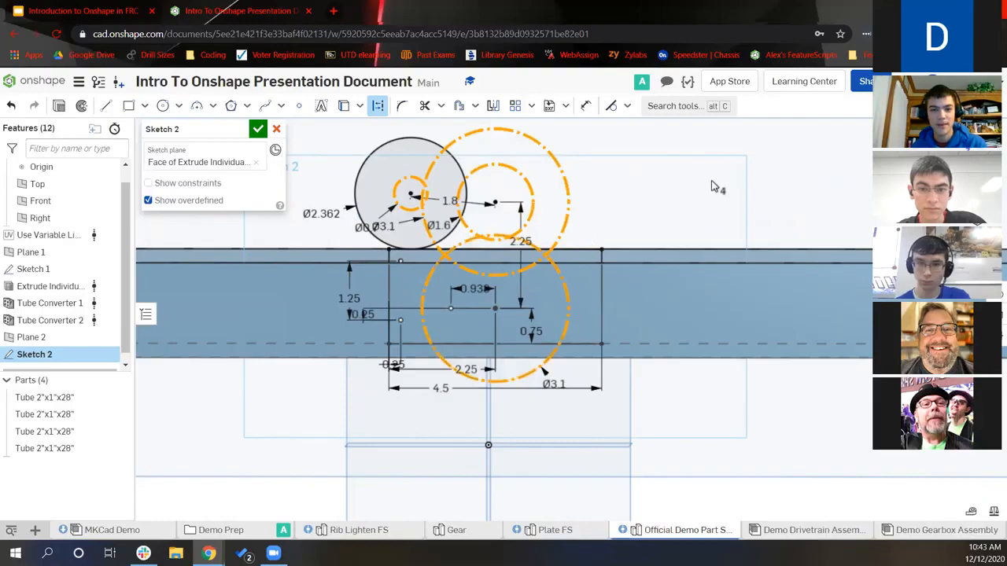
key("Escape")
Trim away the lower gear arc below the line and the line segment between its ends
left_click(425, 106)
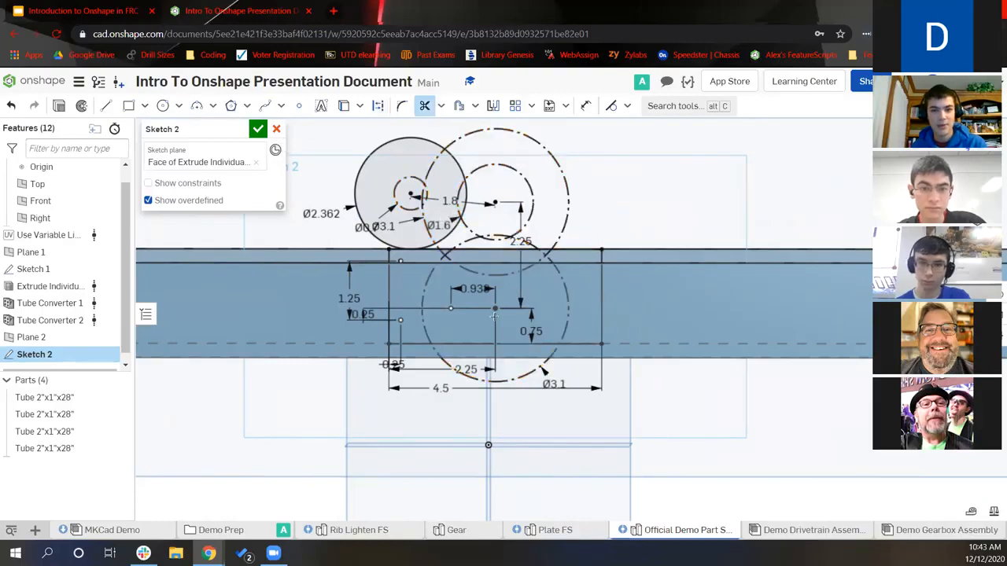
scroll(505, 358, "up", 5)
left_click(514, 406)
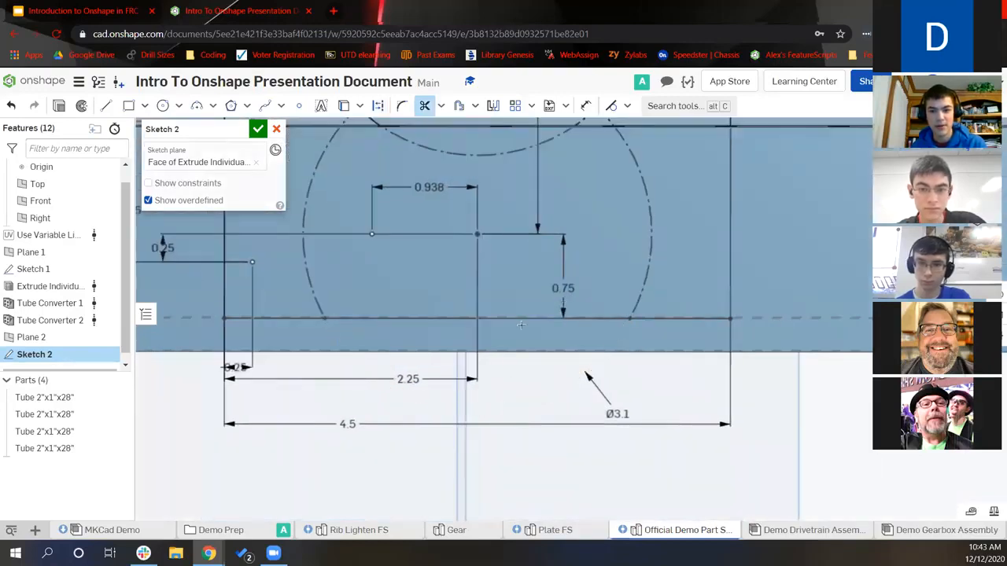
left_click(516, 319)
key("Escape")
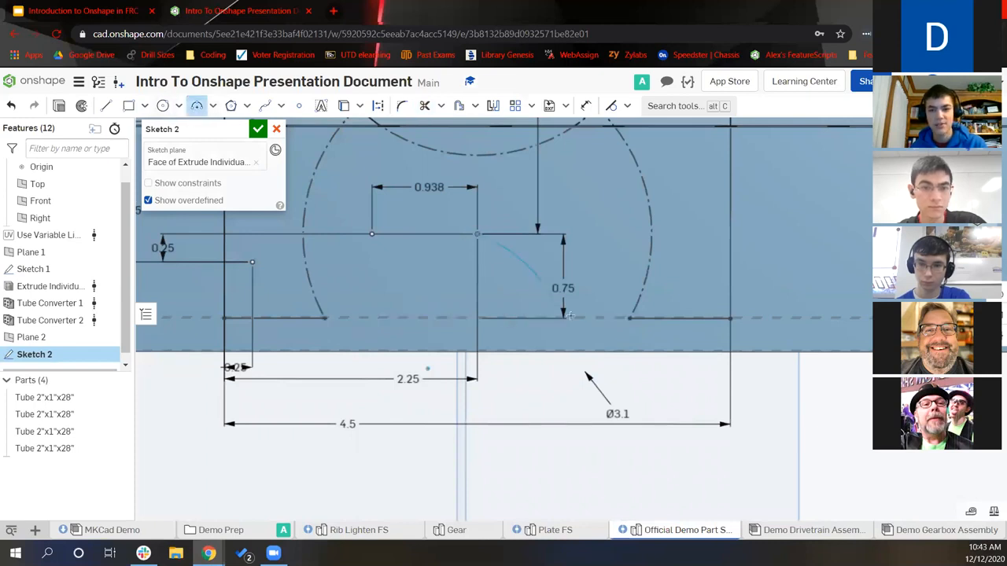
Choose an arc type from the arc dropdown and reposition the view on the dimensioned sketch
key("Escape")
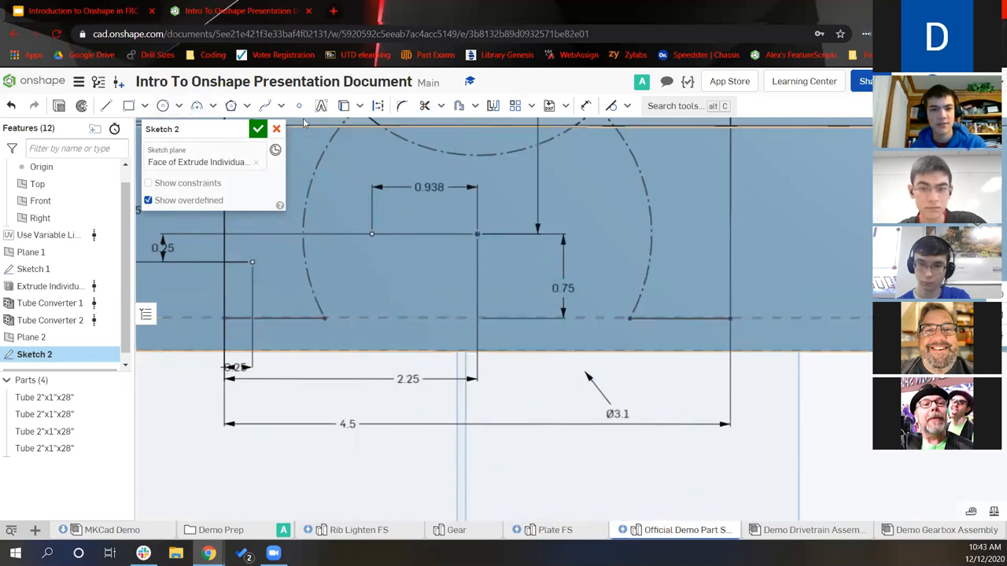
left_click(212, 105)
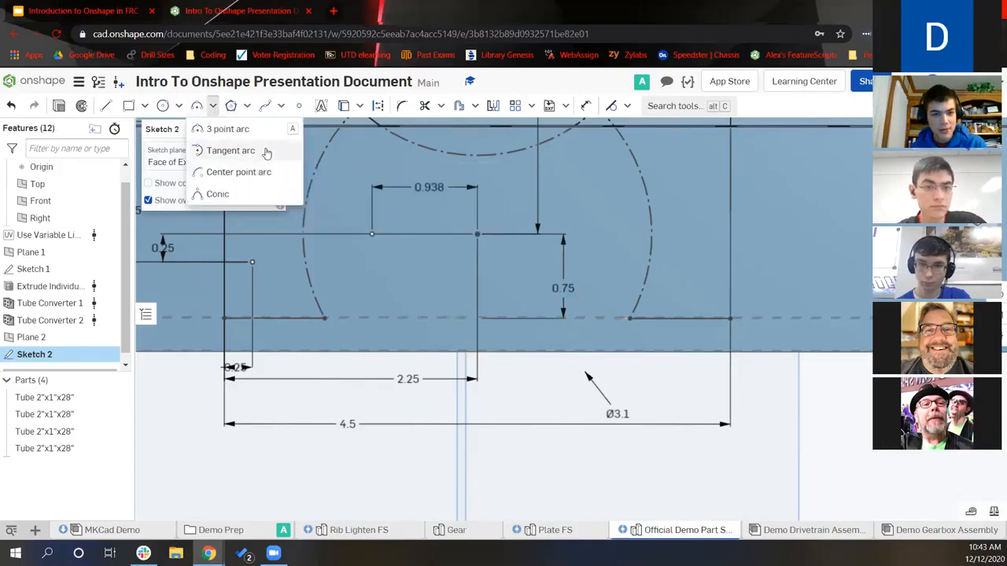
left_click(236, 172)
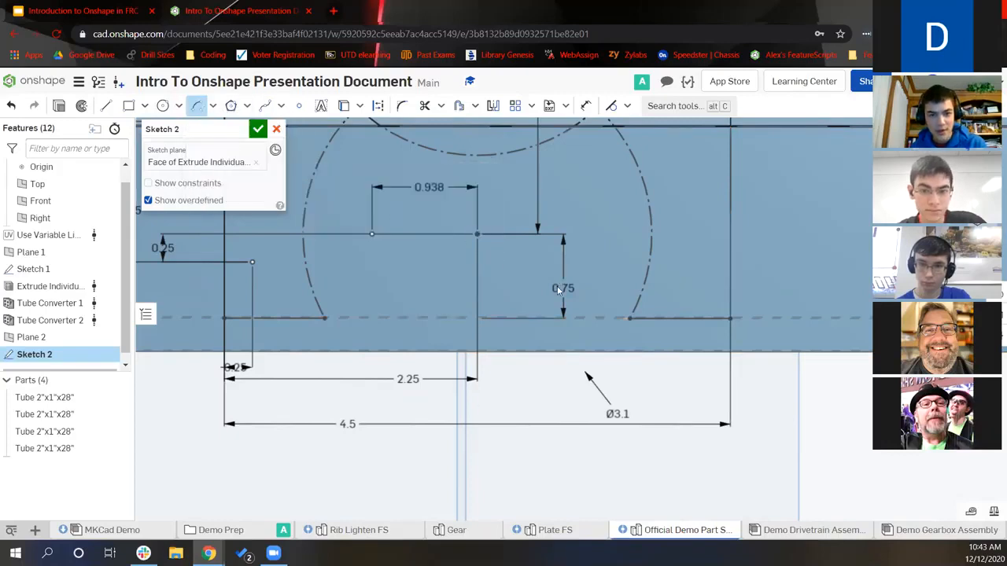
key("Escape")
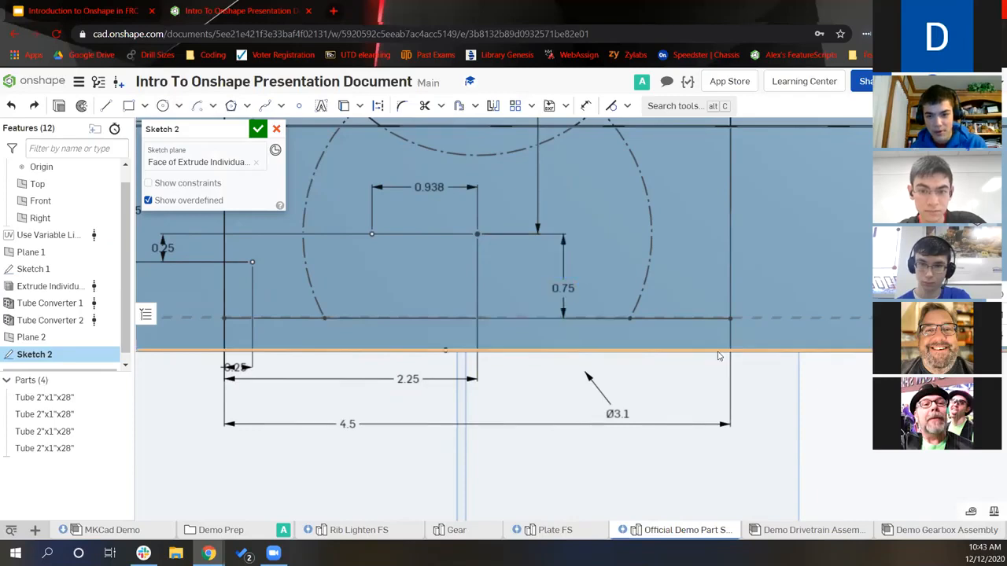
middle_click_drag(241, 337, 449, 354)
scroll(449, 354, "down", 4)
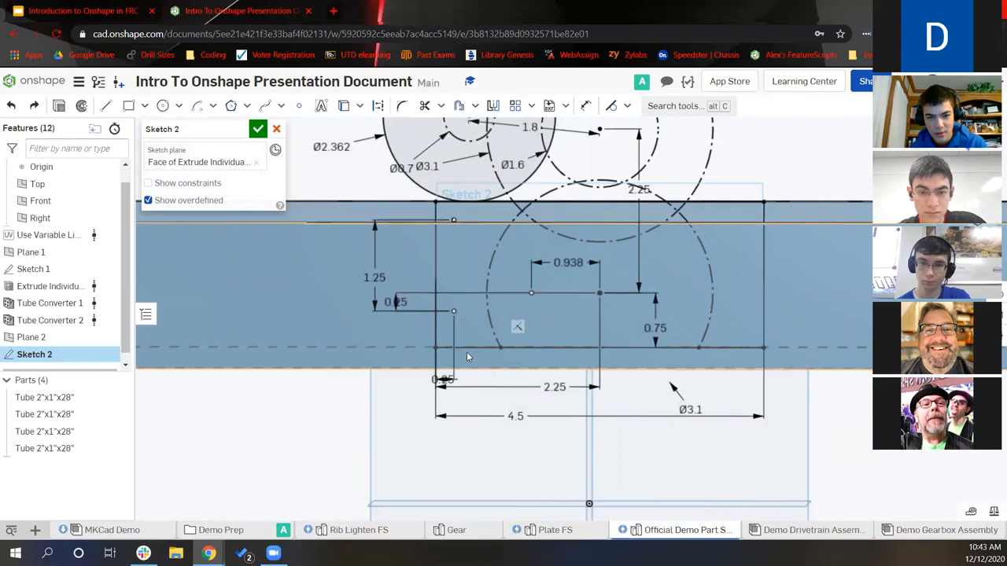
mouse_move(470, 346)
right_mouse_down()
mouse_move(470, 337)
mouse_move(483, 358)
mouse_move(524, 355)
right_mouse_up()
middle_click_drag(496, 212, 525, 449)
middle_click_drag(462, 249, 820, 404)
Draw an arc tracing the lower Ø3.1 circle where it dips below the tube's bottom edge
left_click(197, 108)
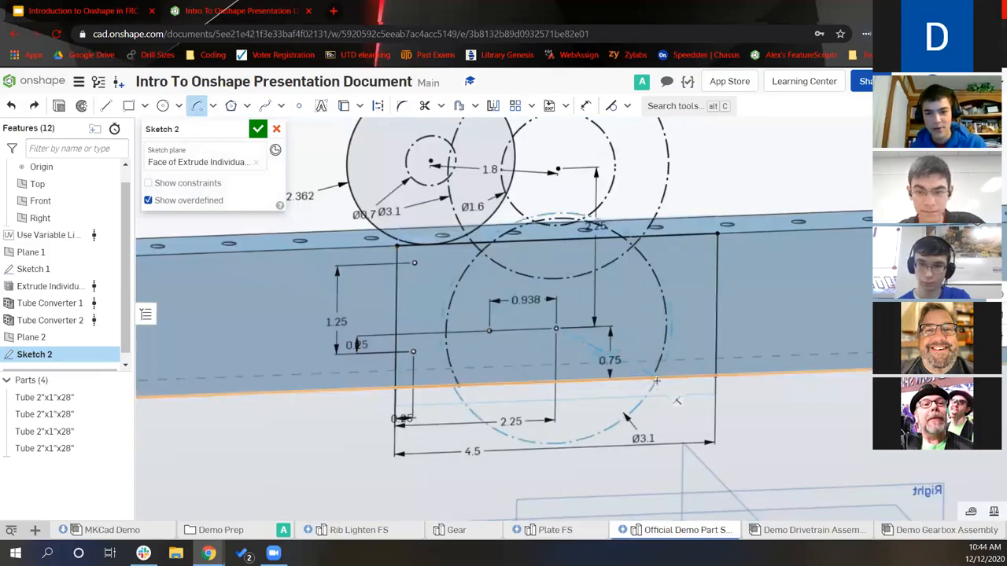
left_click(201, 107)
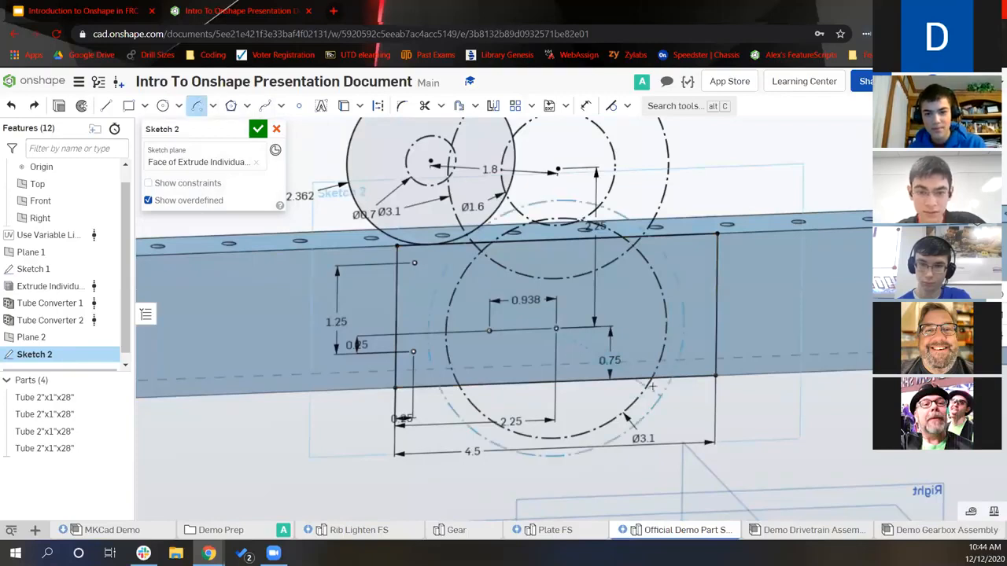
left_click(461, 385)
key("Escape")
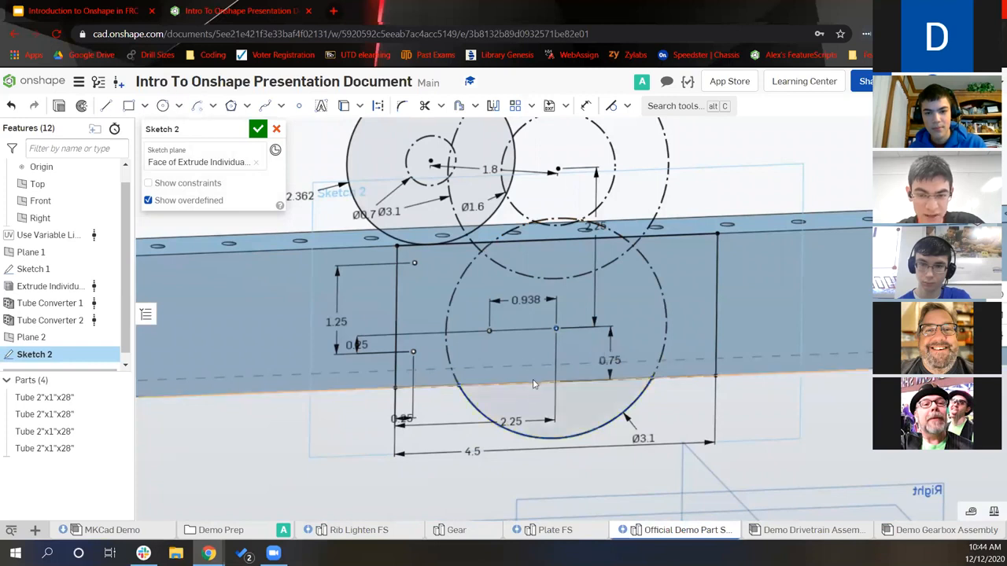
left_click(423, 105)
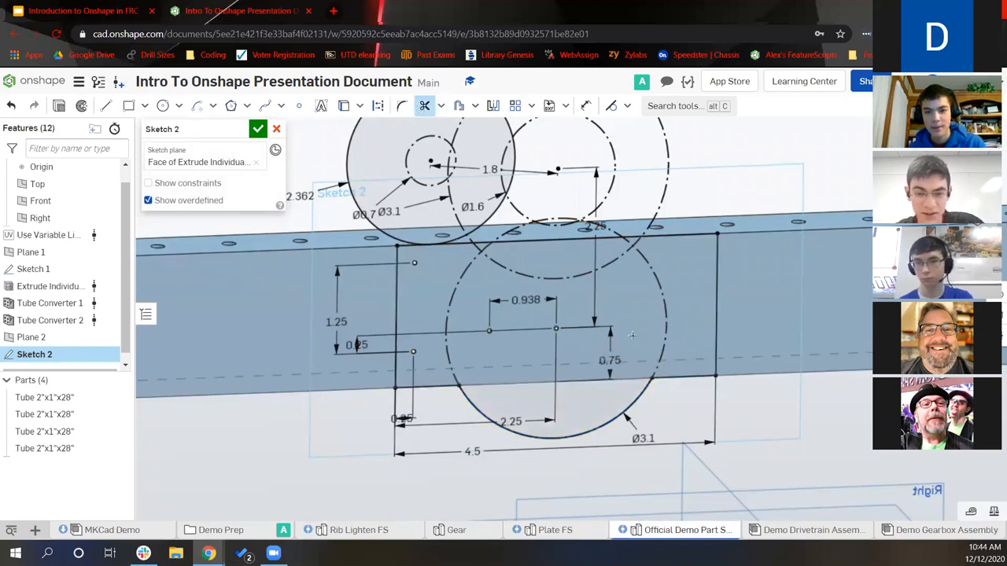
middle_click_drag(584, 321, 584, 341)
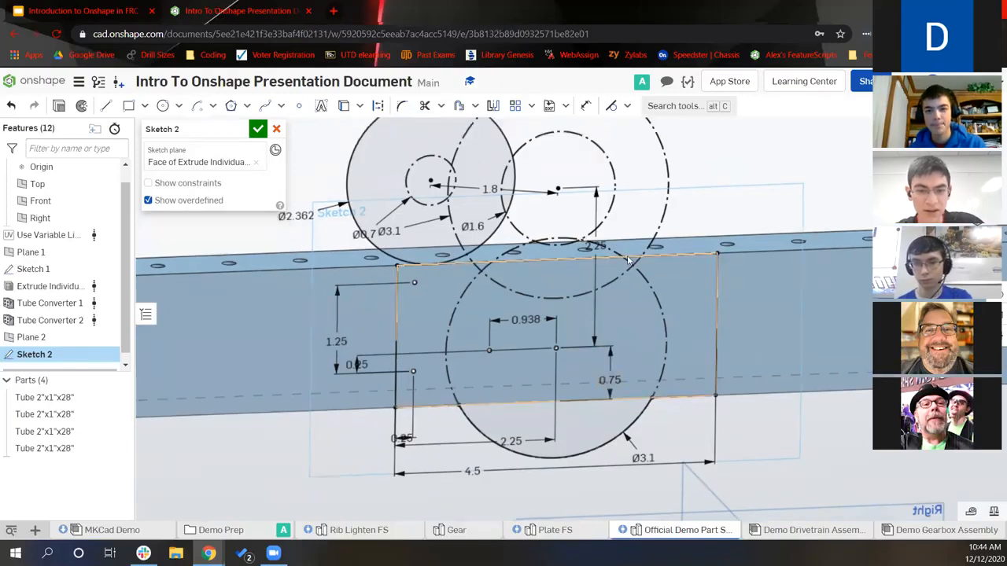
scroll(622, 299, "down", 2)
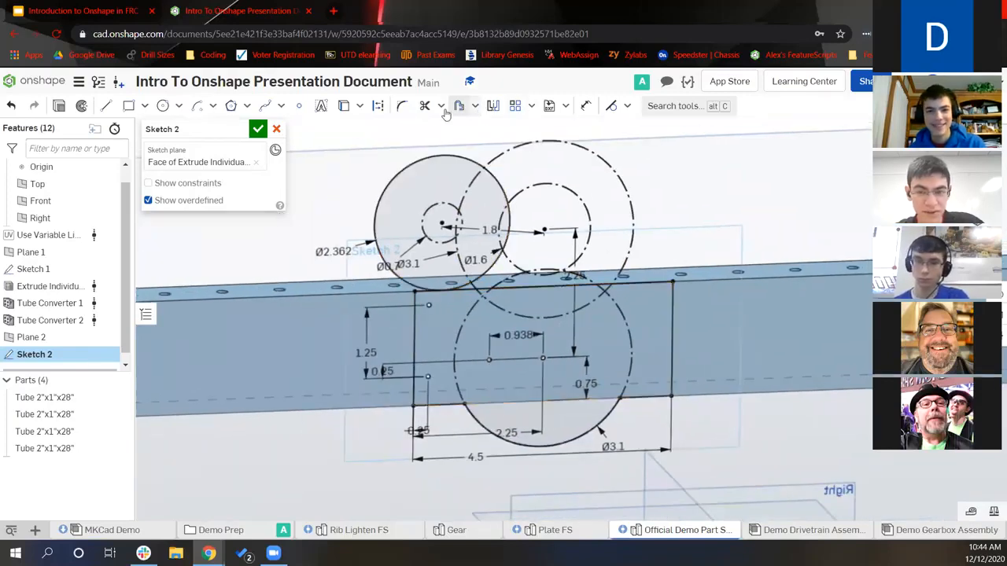
Mirror the left Ø3.1 circle and its small centre circle across the Front plane
left_click(492, 106)
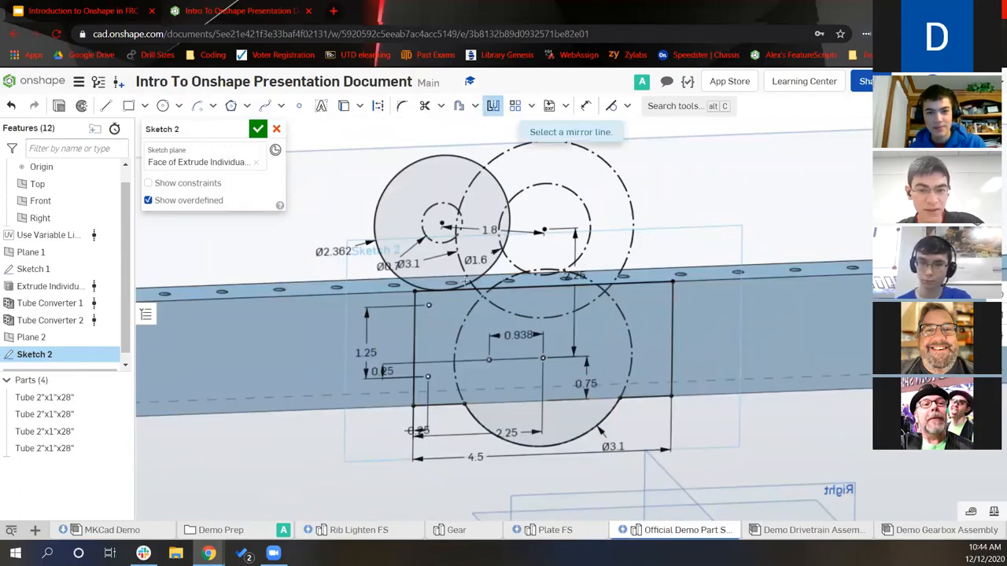
scroll(672, 197, "down", 5)
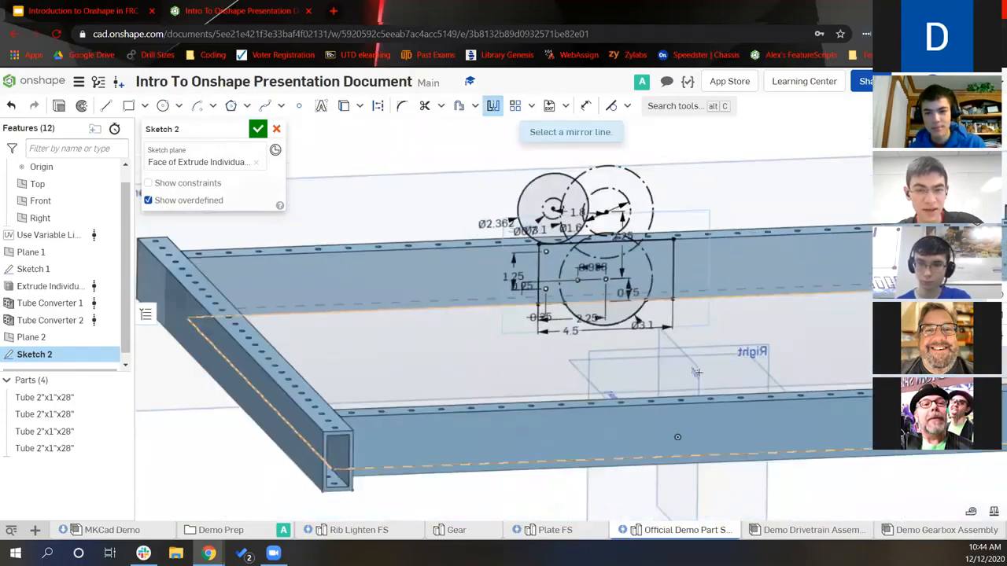
left_click(666, 418)
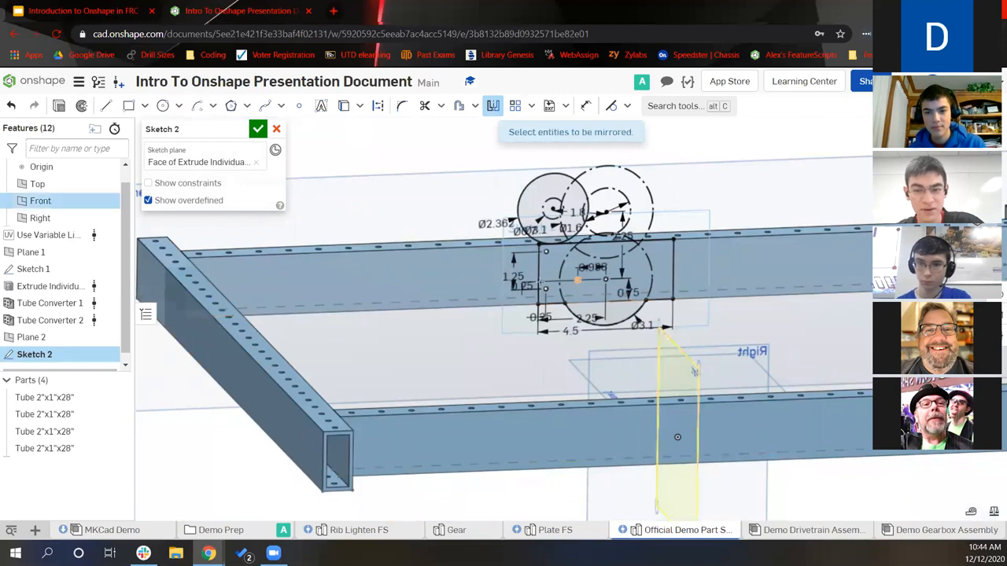
scroll(530, 306, "up", 3)
left_click(589, 293)
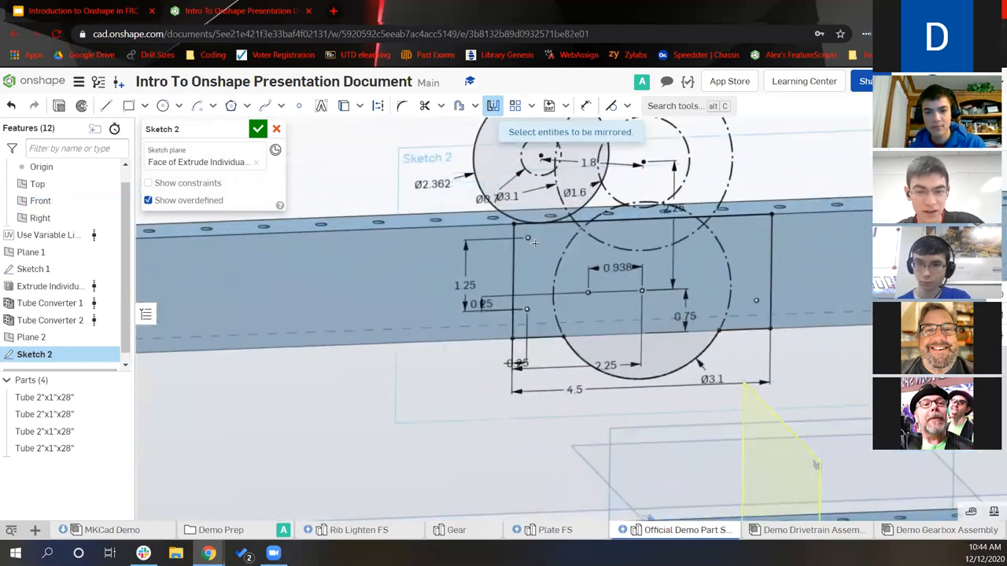
middle_click_drag(664, 296, 631, 336)
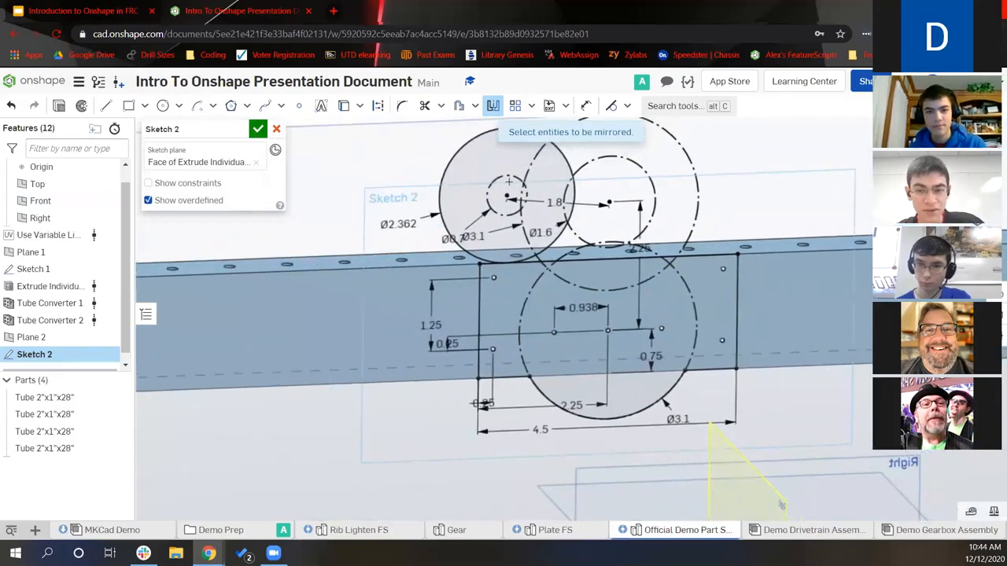
left_click(573, 212)
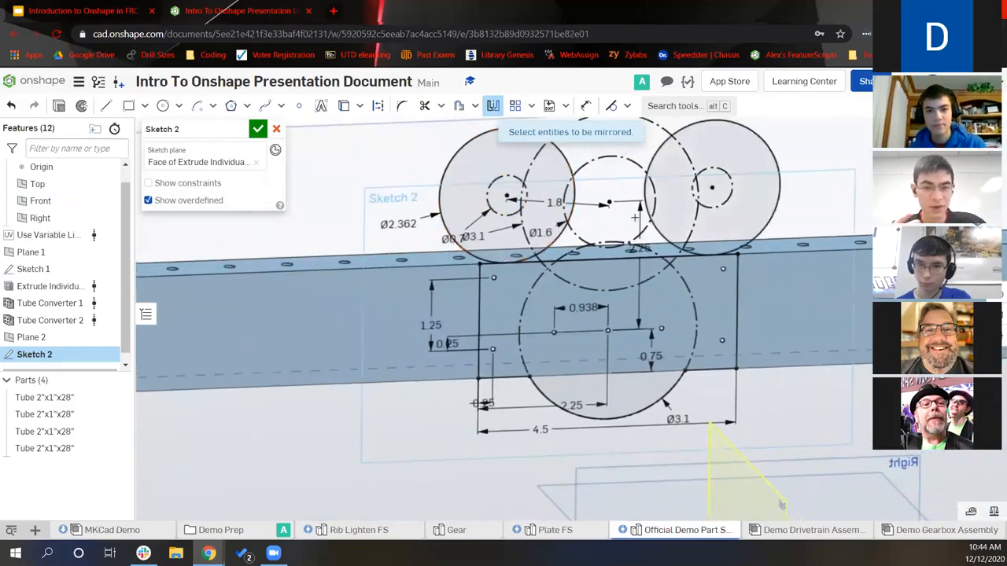
middle_click_drag(632, 318, 588, 374)
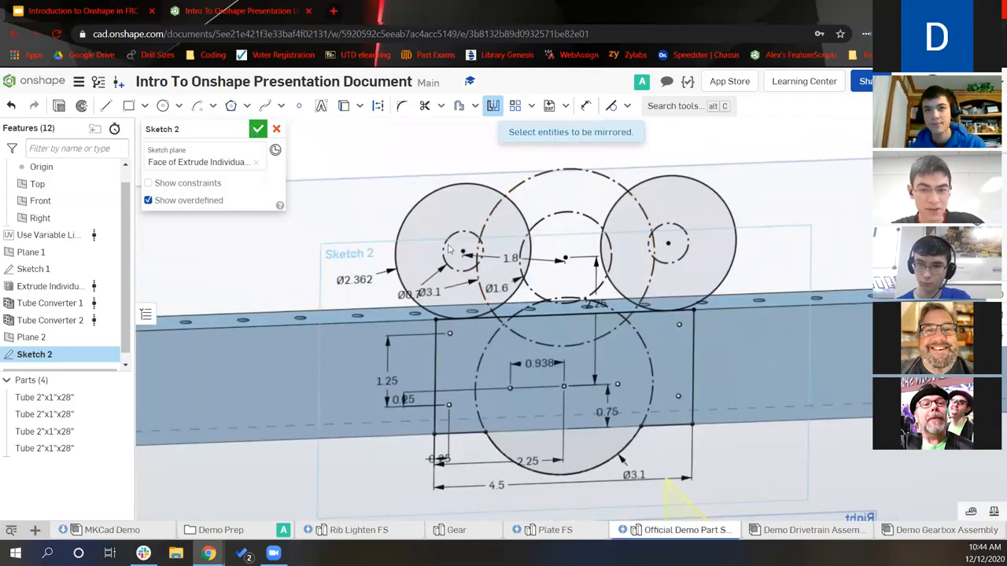
scroll(467, 265, "down", 2)
mouse_move(467, 265)
right_mouse_down()
mouse_move(476, 273)
mouse_move(480, 230)
right_mouse_up()
middle_click_drag(530, 258, 538, 283)
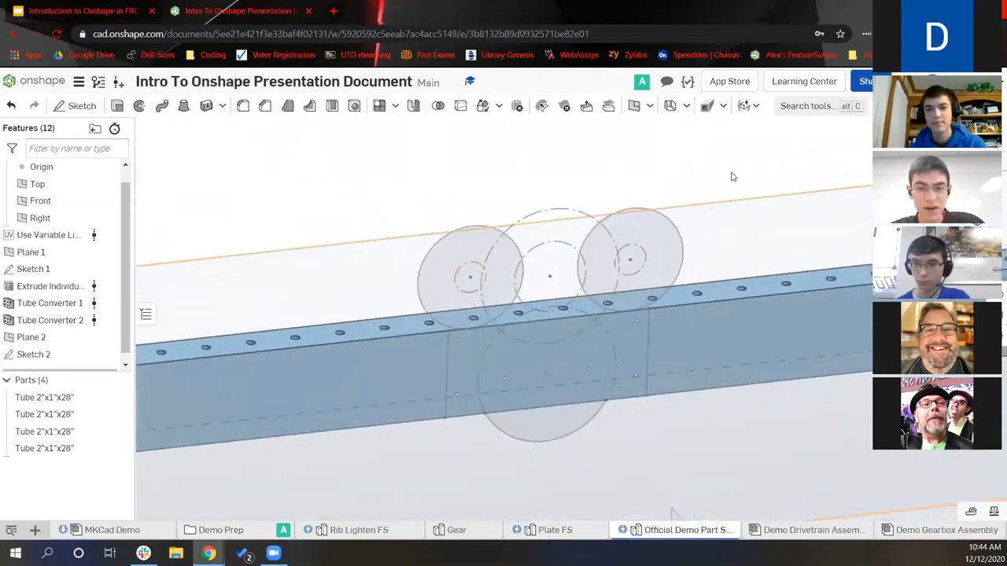
Start a custom Plate feature and select the sketch's circles and edges as its outline
left_click(722, 110)
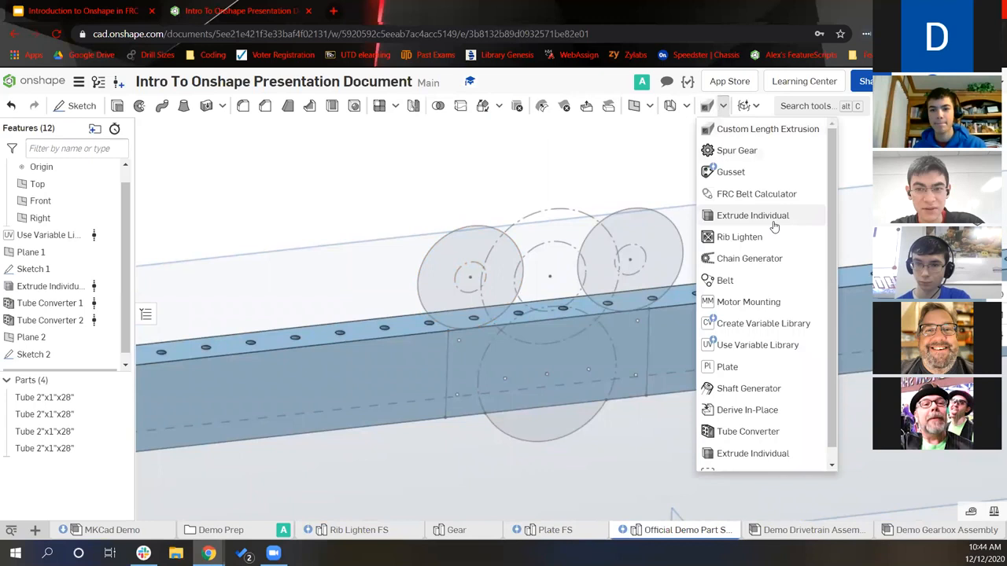
left_click(744, 365)
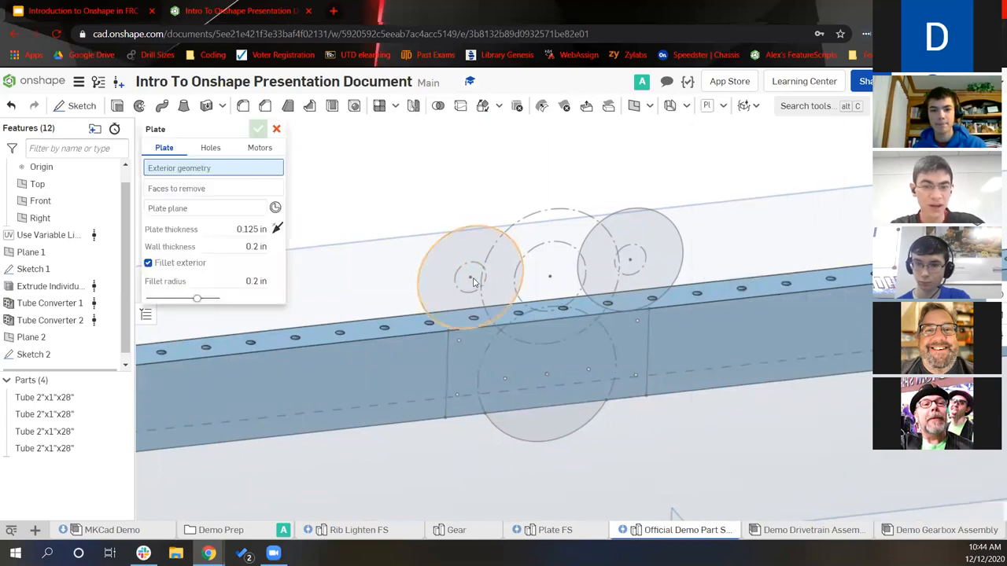
left_click(526, 281)
left_click(617, 266)
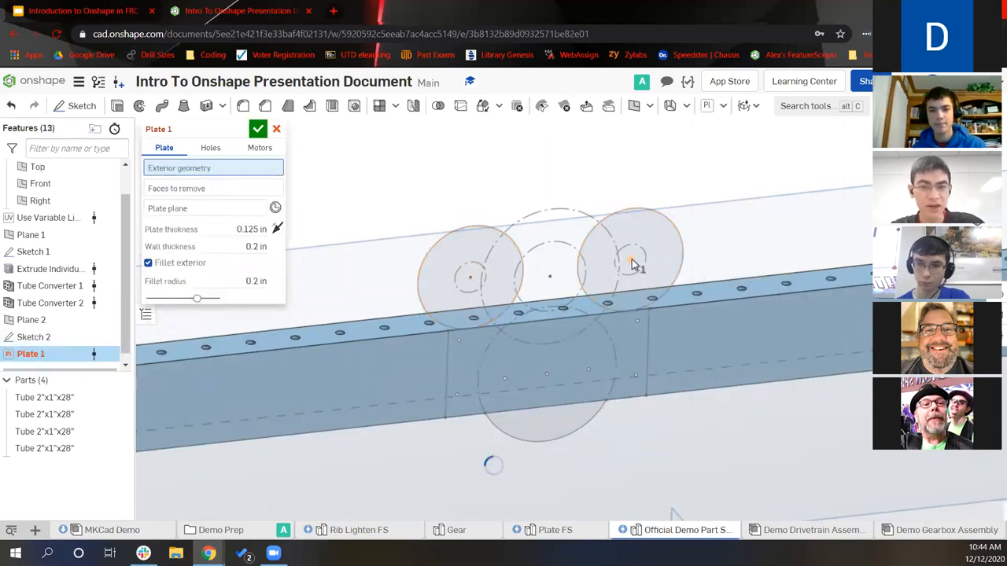
left_click(649, 341)
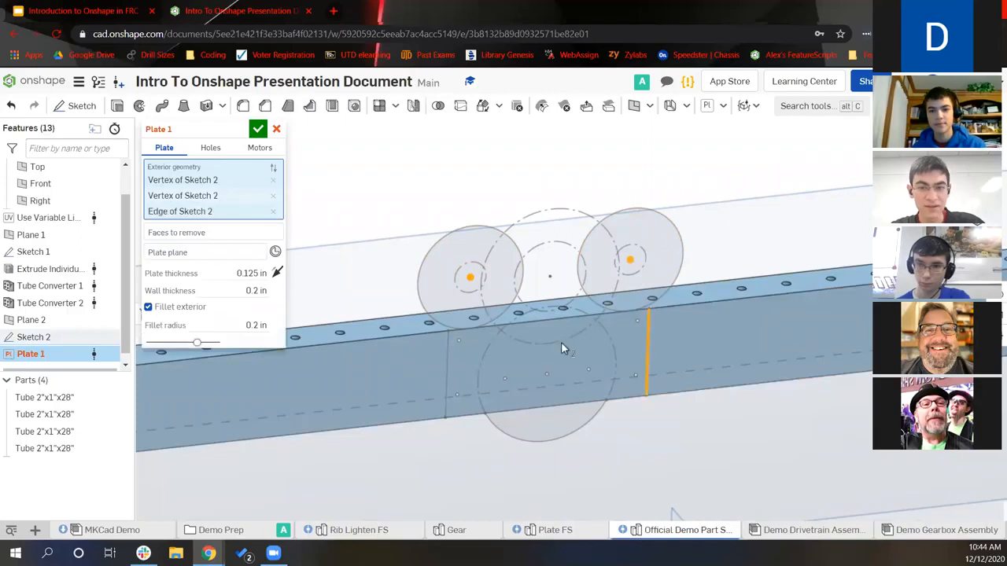
left_click(447, 353)
left_click(540, 436)
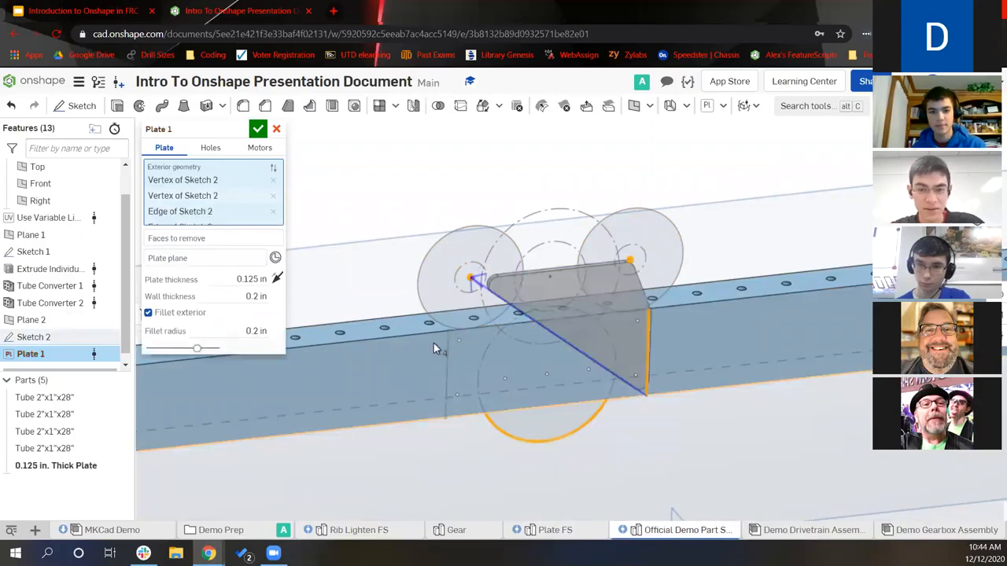
left_click(445, 358)
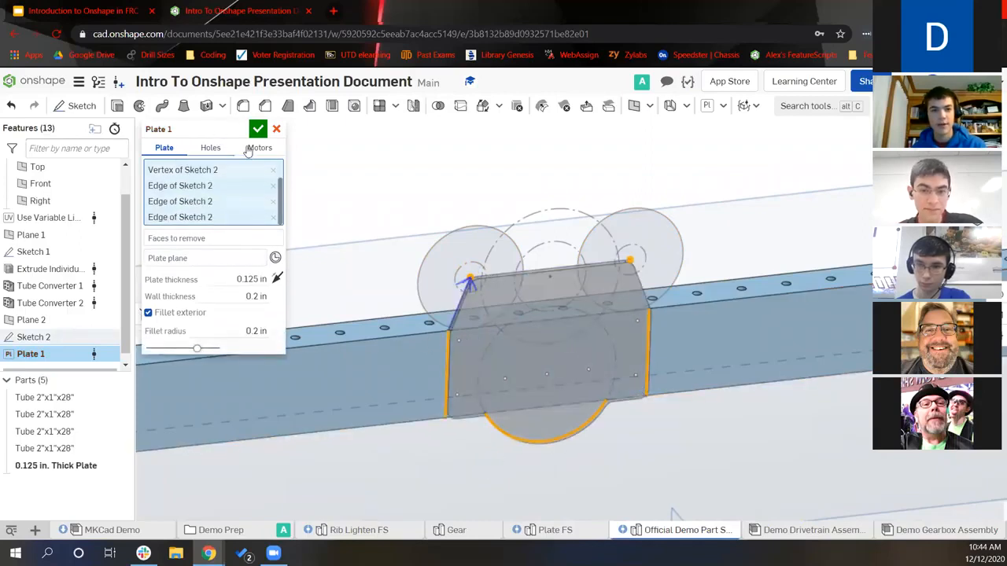
Set the plate thickness to 0.25 in and the fillet radius to 0.25 in
left_click(231, 280)
type("0")
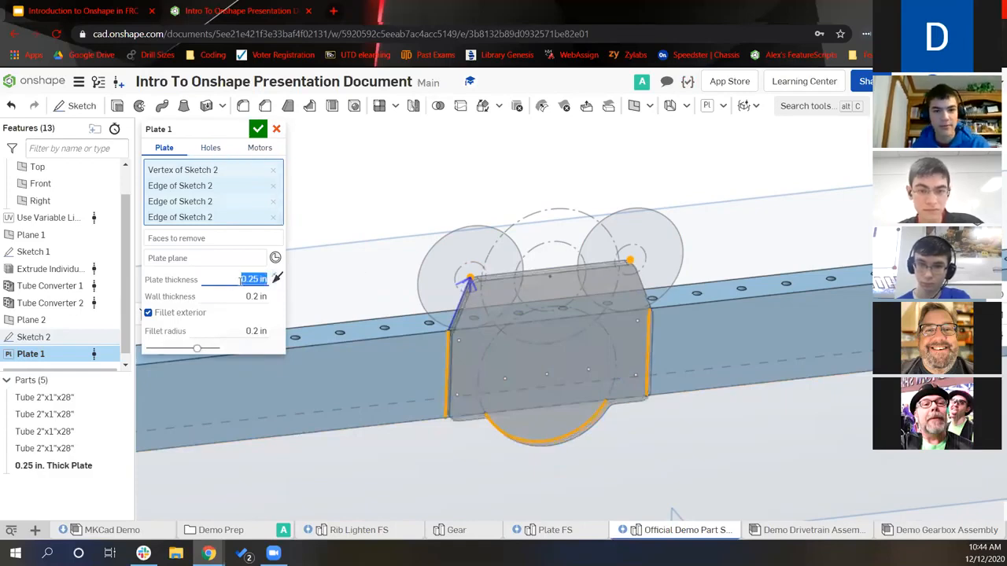
left_click(236, 296)
left_click(242, 331)
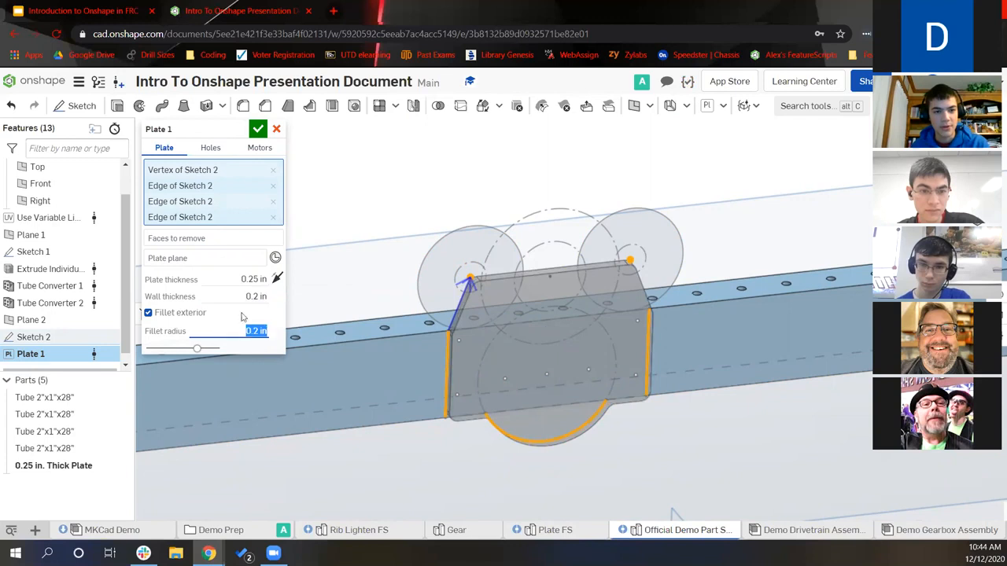
type("0.2")
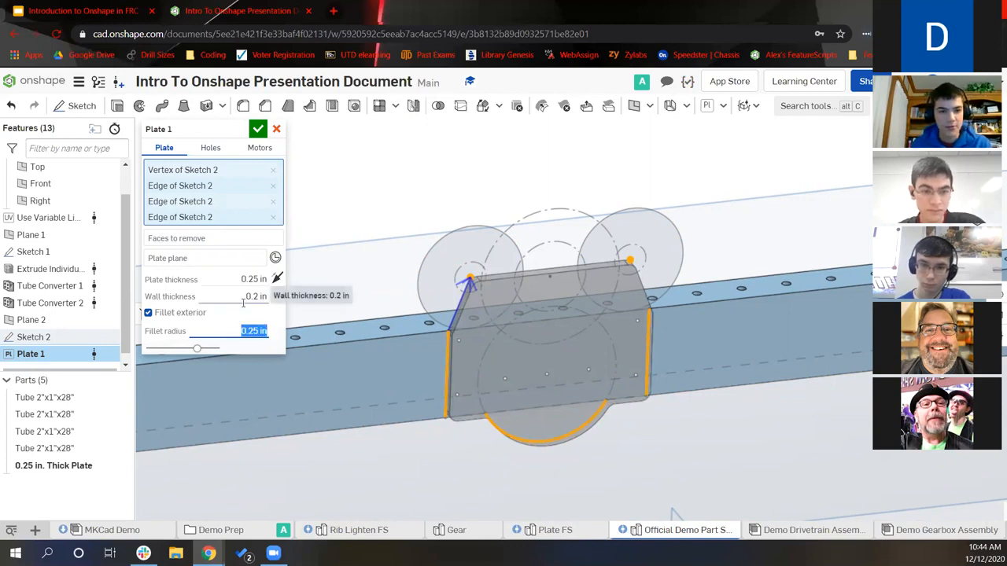
left_click(210, 148)
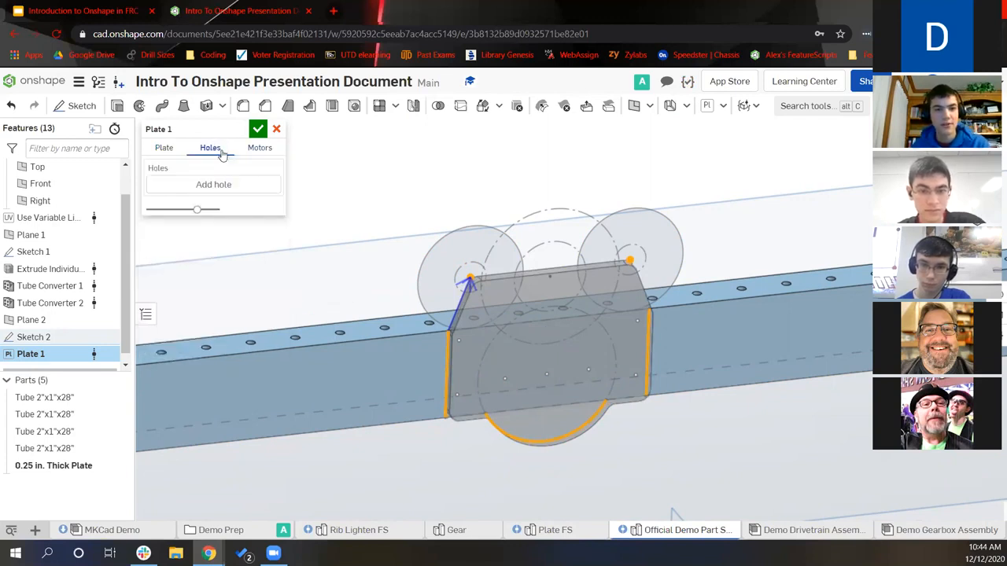
Add 1.125 in holes at the top and lower centre points of Plate 1
left_click(219, 186)
left_click(213, 237)
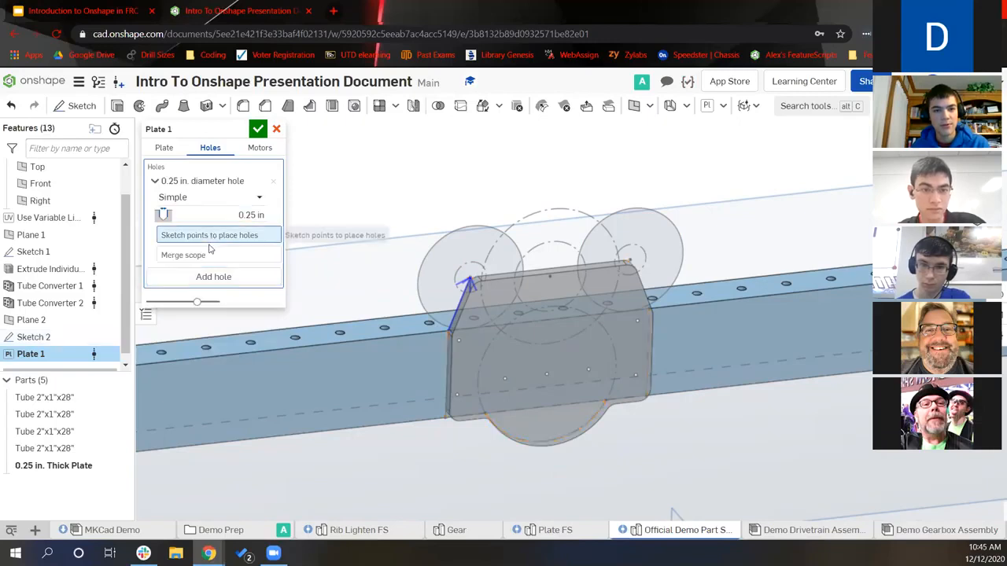
left_click(223, 217)
type("1.125")
key("Return")
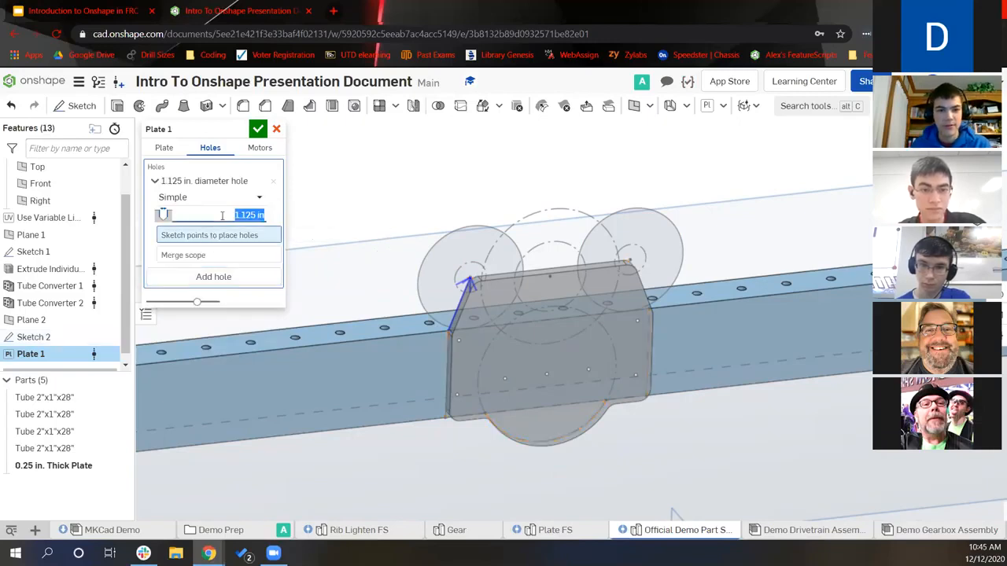
left_click(550, 277)
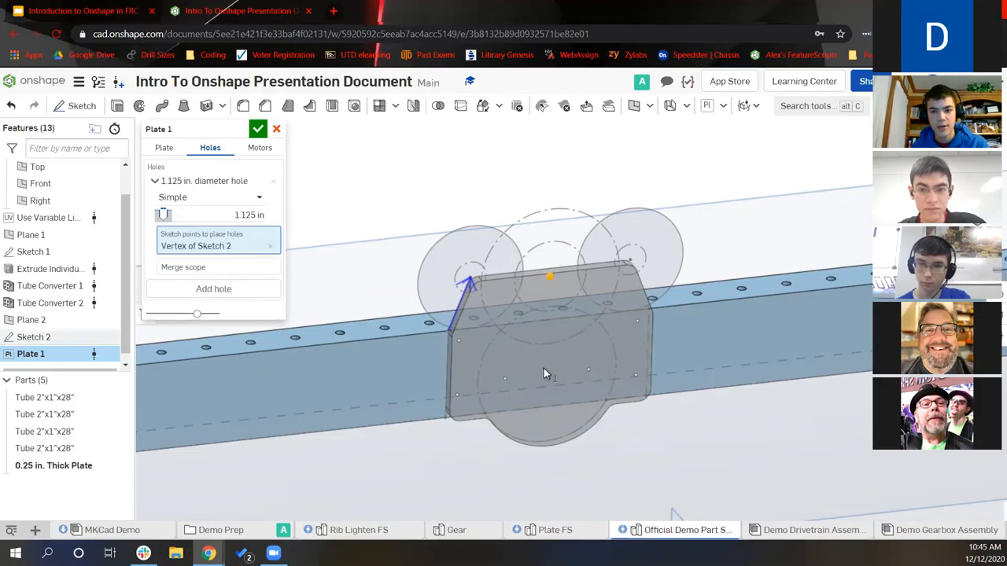
left_click(547, 374)
Set the large holes' merge scope to the two tubes
left_click(214, 304)
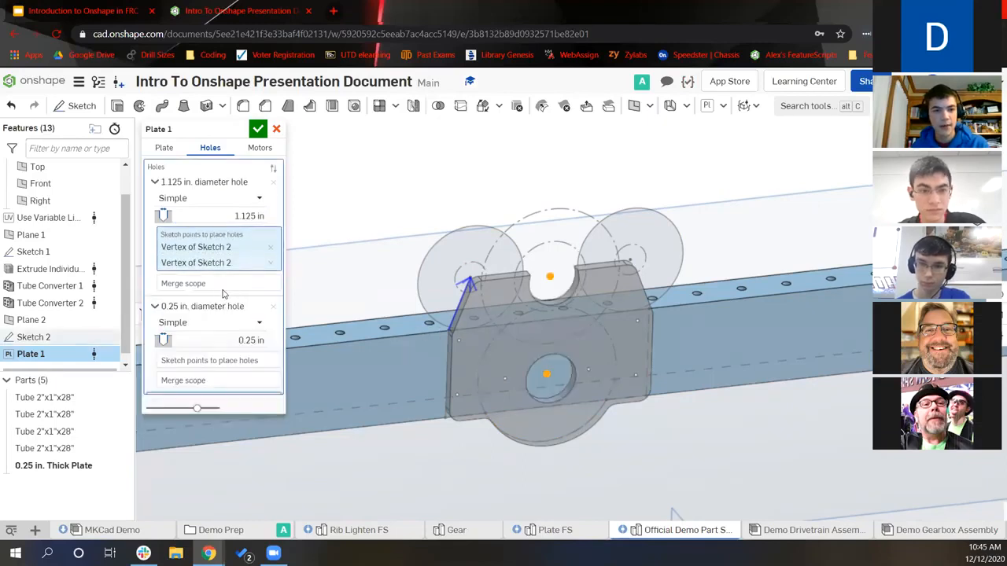
left_click(219, 289)
left_click(202, 281)
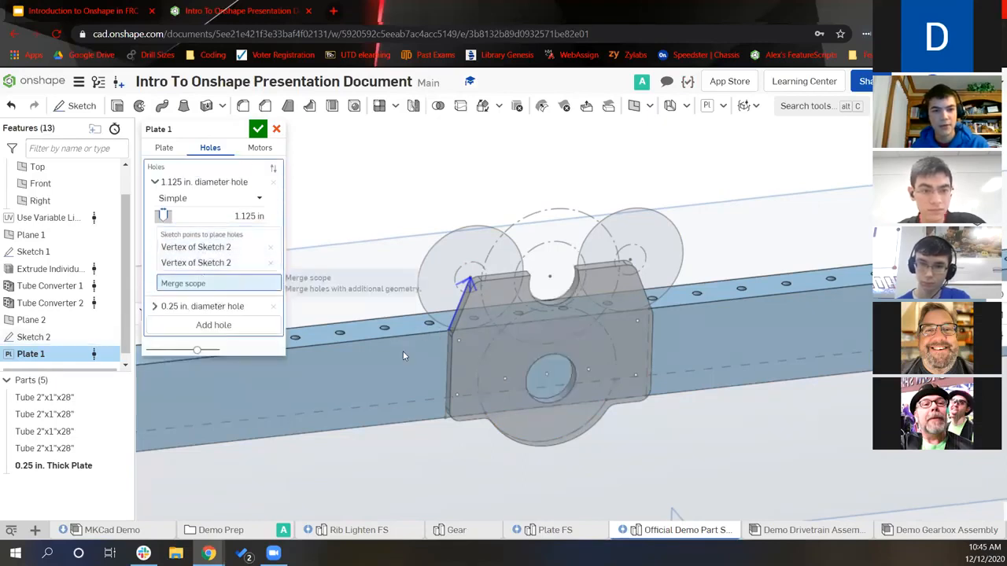
left_click(393, 349)
key("f")
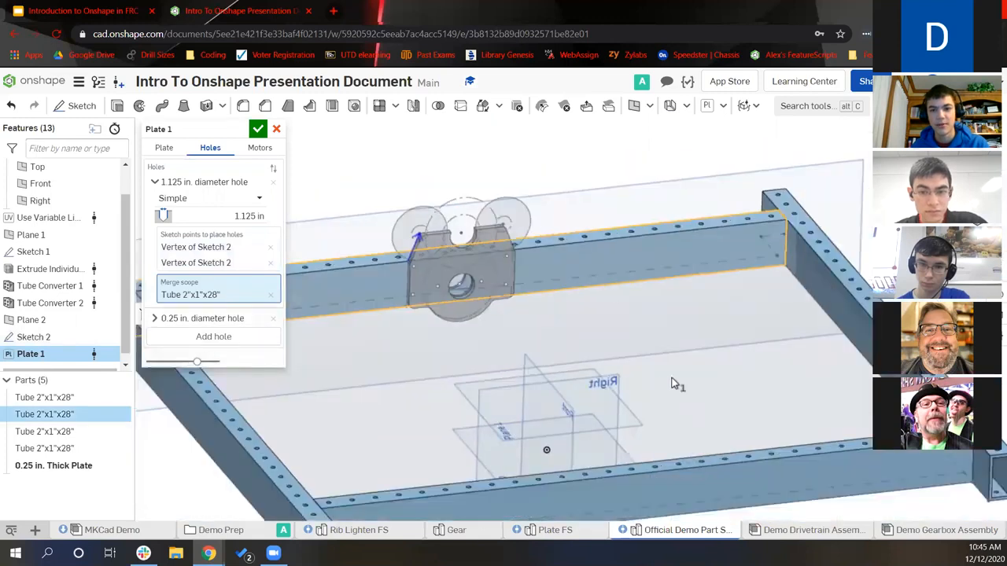
left_click(646, 385)
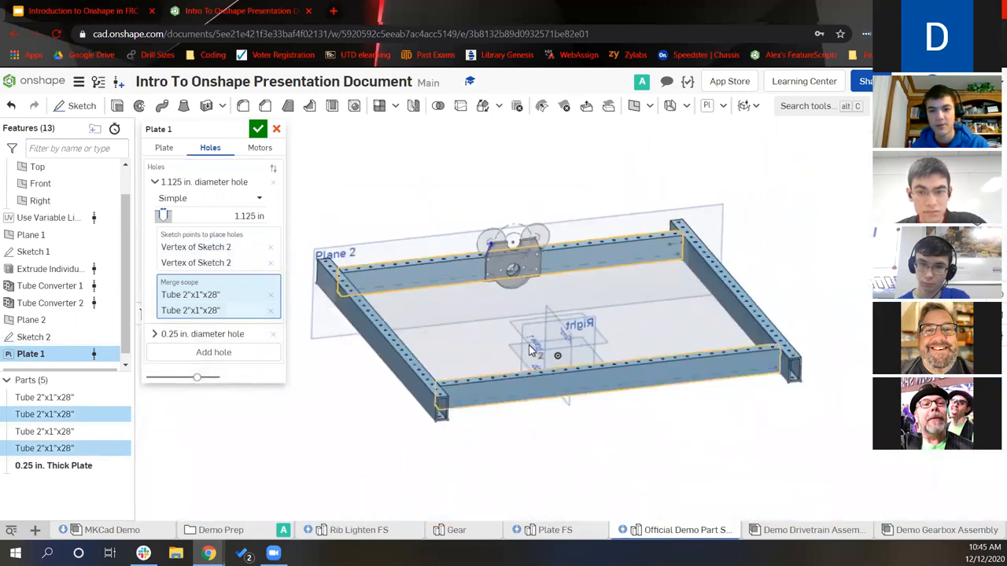
scroll(522, 312, "up", 5)
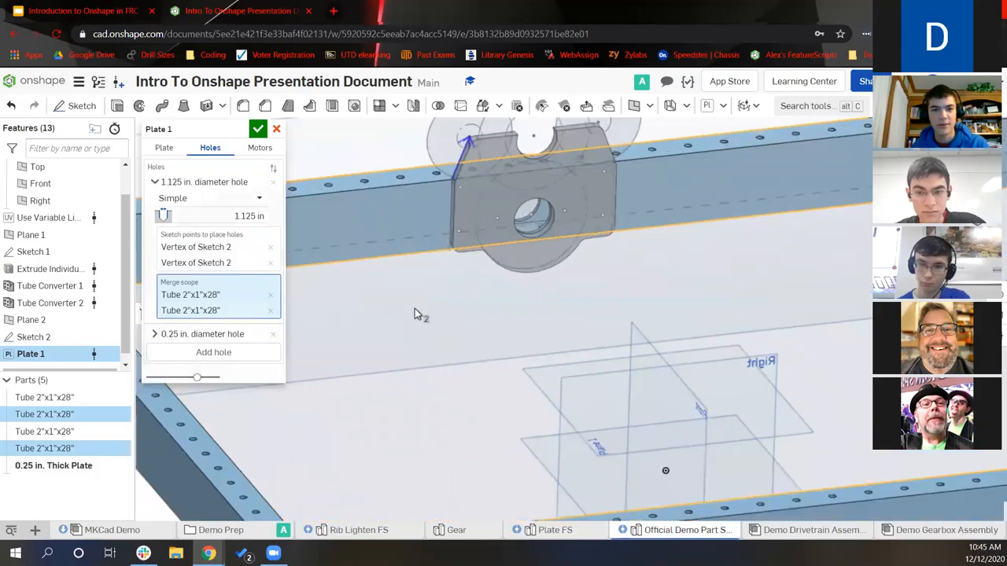
Add a 0.196 in hole size and place it at the plate's mounting vertices
left_click(193, 351)
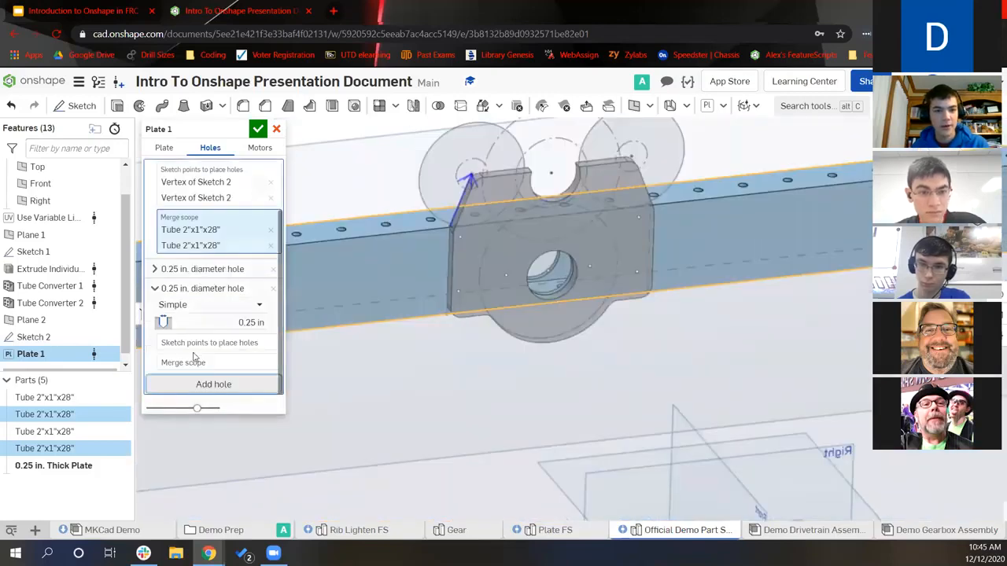
left_click(271, 289)
left_click(155, 335)
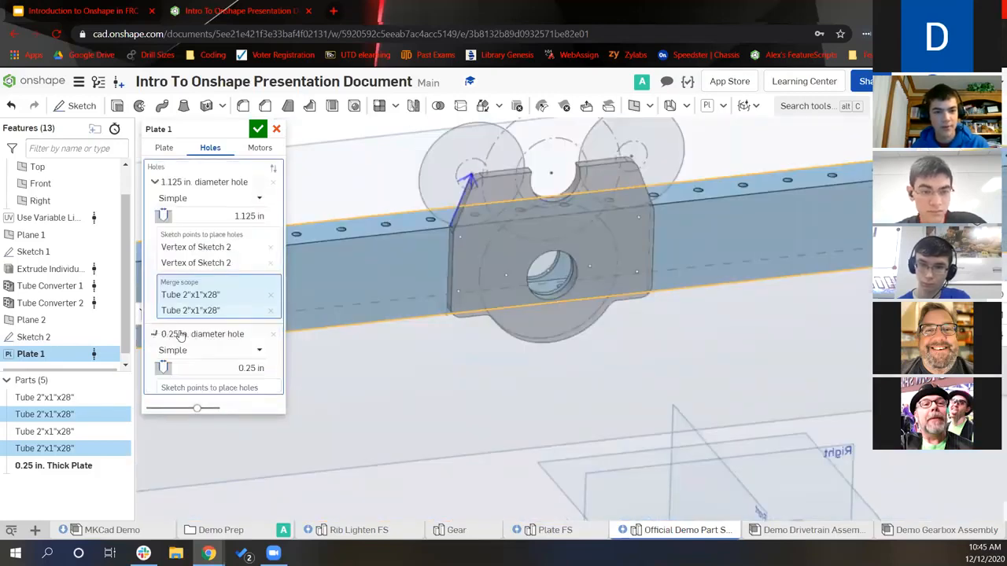
type("0.196")
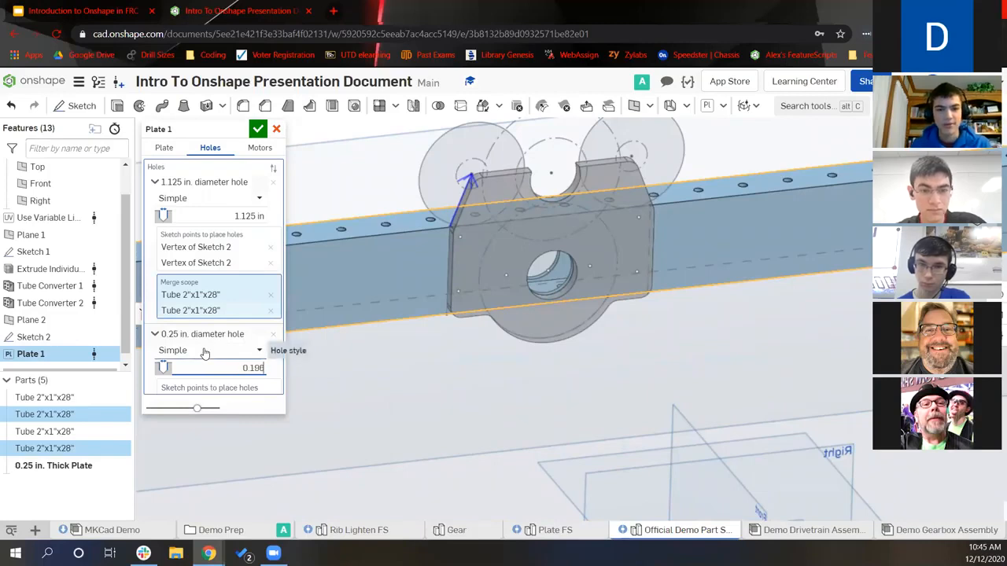
key("Return")
scroll(212, 355, "down", 1)
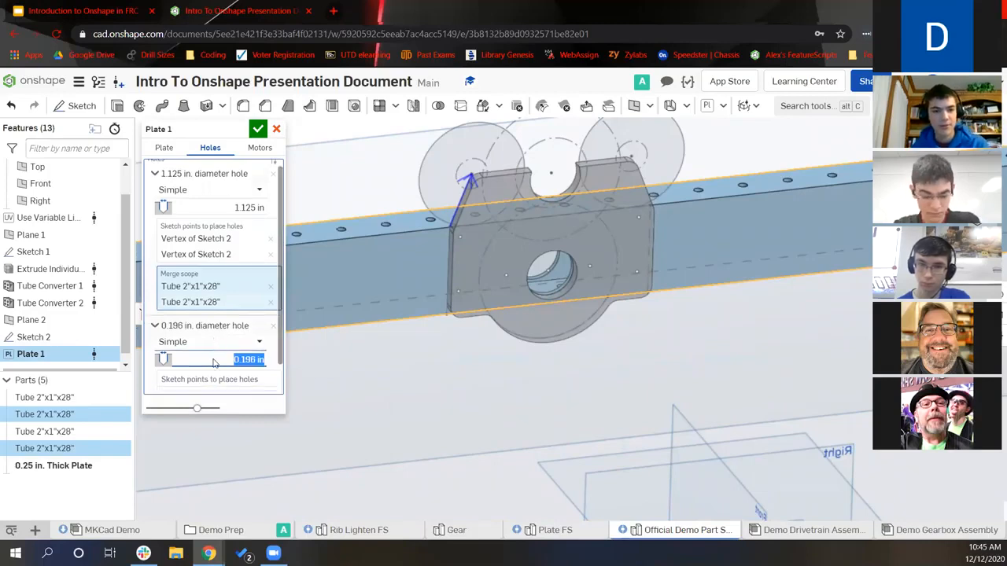
left_click(460, 236)
left_click(459, 290)
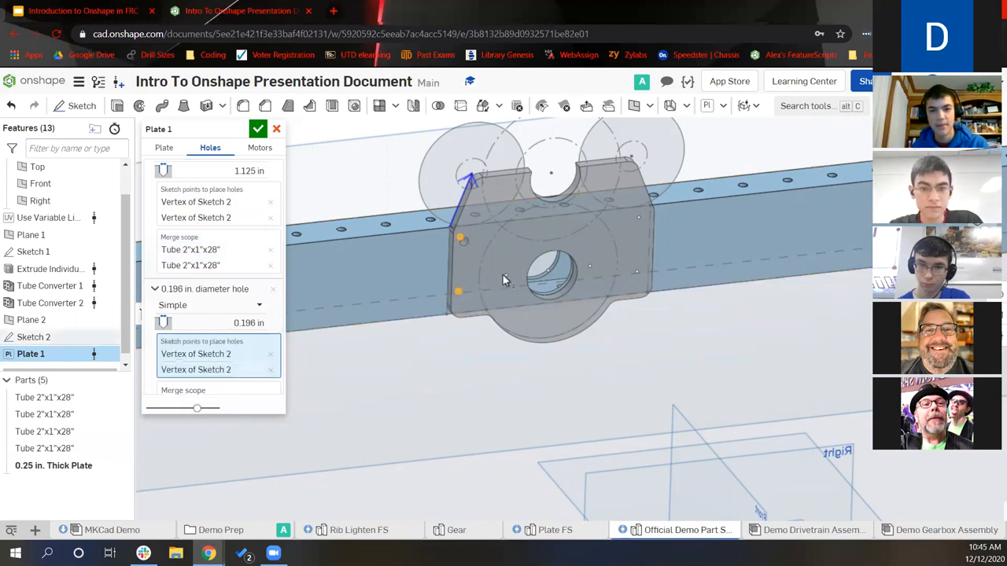
left_click(553, 272)
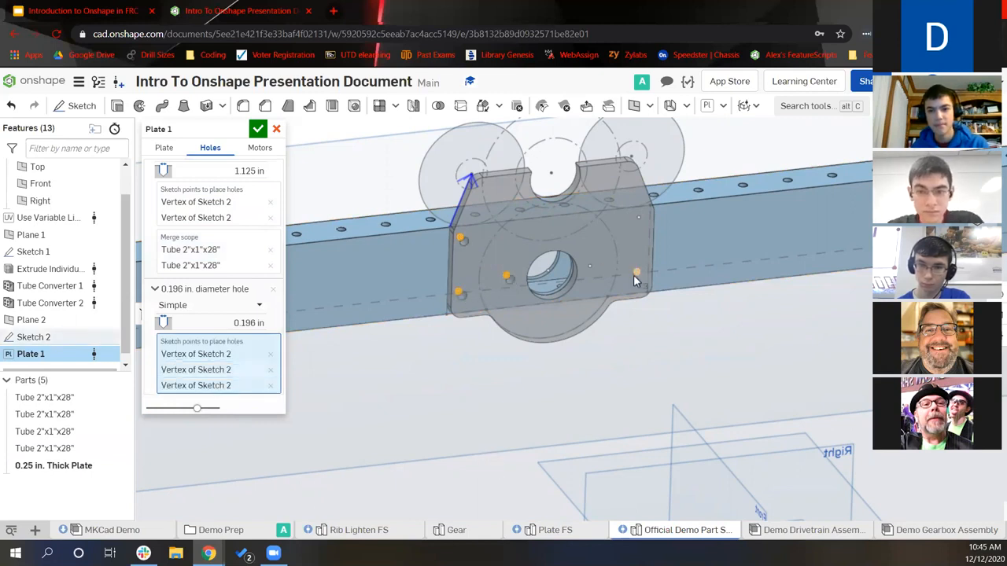
left_click(638, 218)
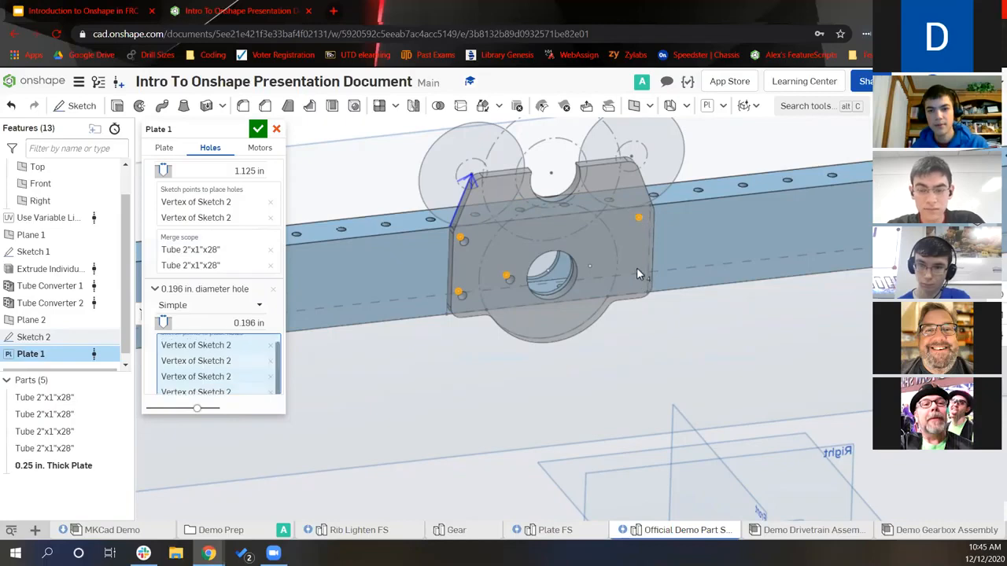
left_click(620, 270)
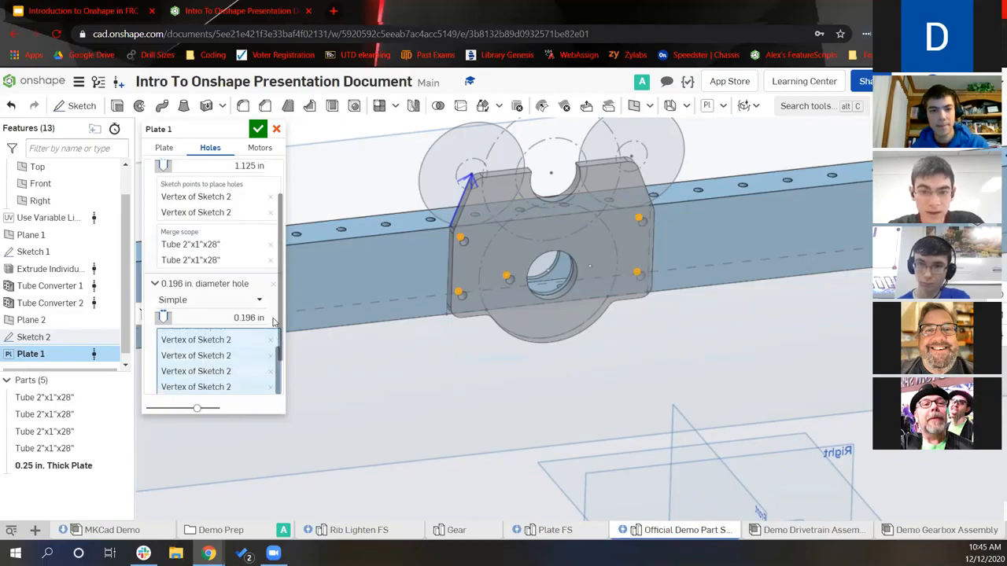
Merge the 0.196 in holes with the back and front tubes
scroll(216, 360, "down", 1)
left_click(213, 360)
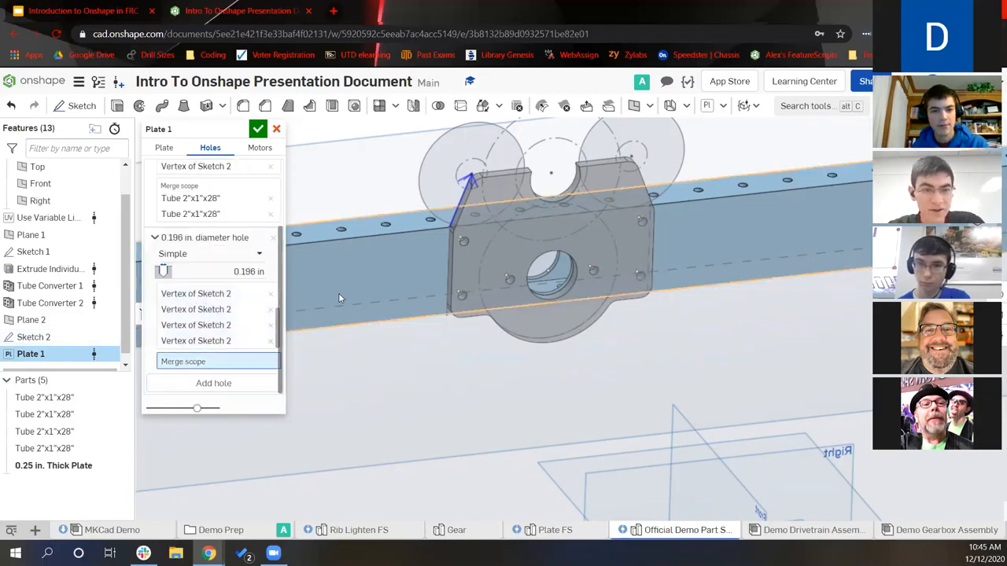
left_click(338, 292)
scroll(619, 385, "down", 8)
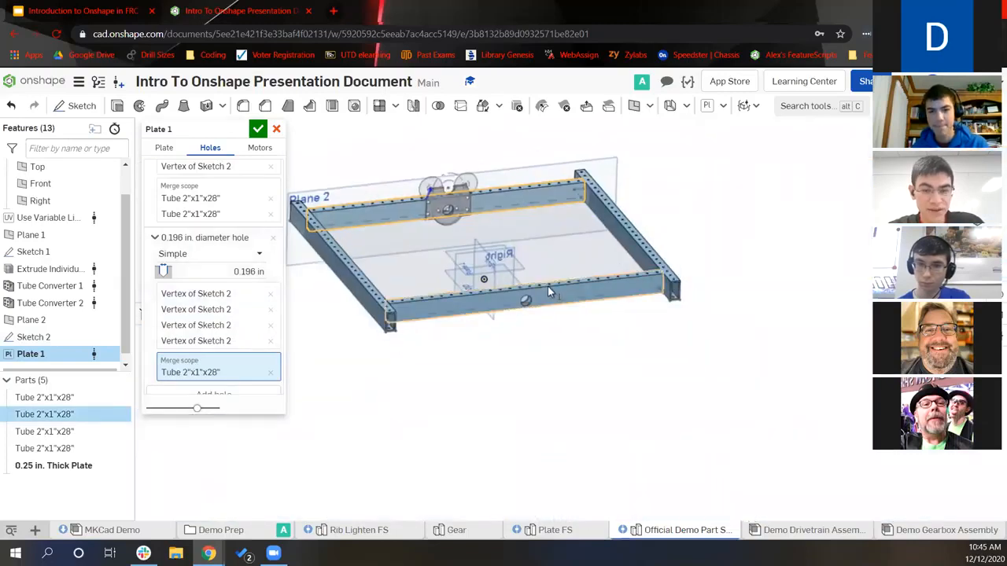
left_click(548, 290)
scroll(484, 233, "up", 10)
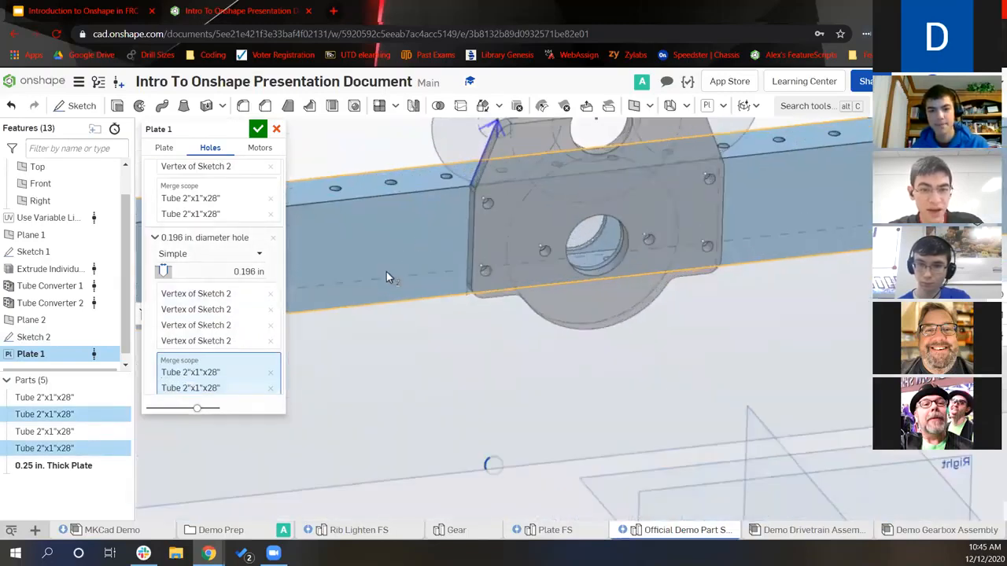
scroll(201, 259, "down", 3)
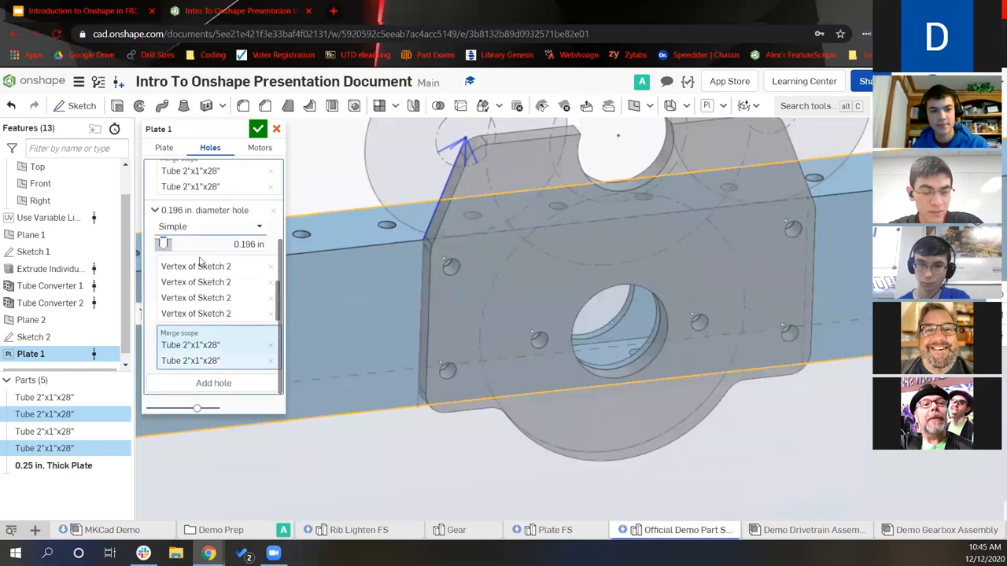
left_click(246, 152)
Add a Falcon 500 motor cutout with all mounting holes, angle-referenced to the centre point, without a mate connector
left_click(212, 189)
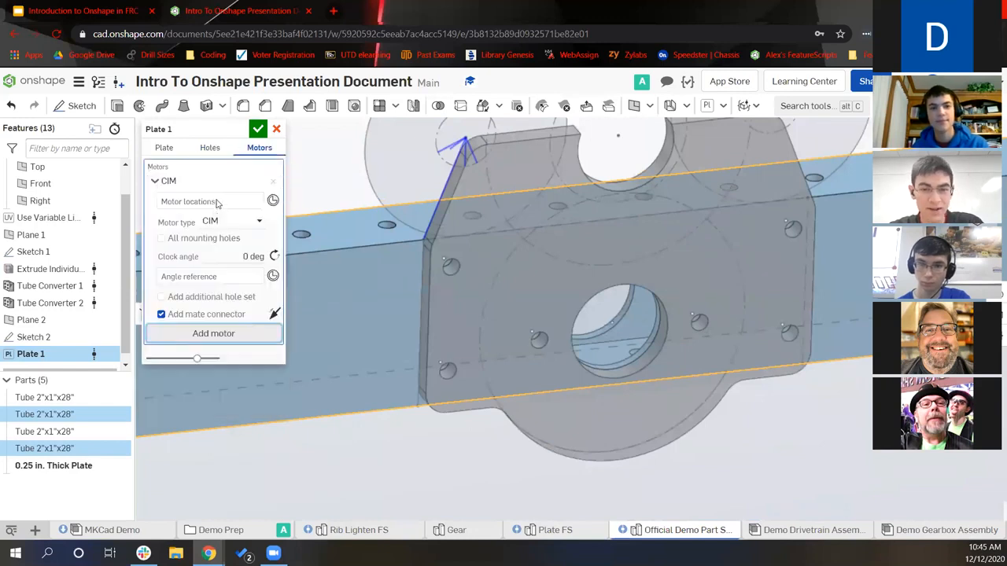
left_click(207, 224)
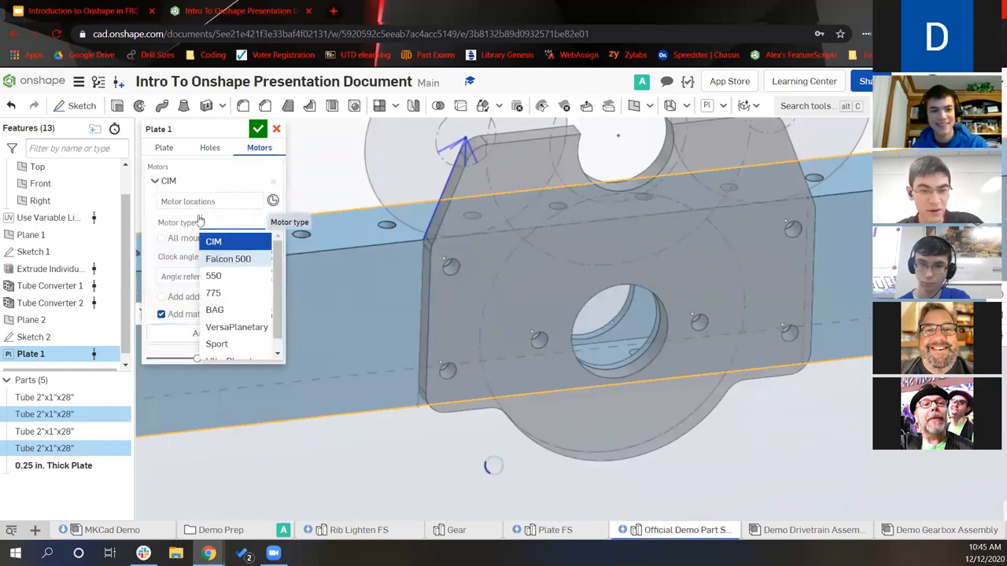
key("Return")
left_click(213, 239)
middle_click_drag(472, 291, 497, 406)
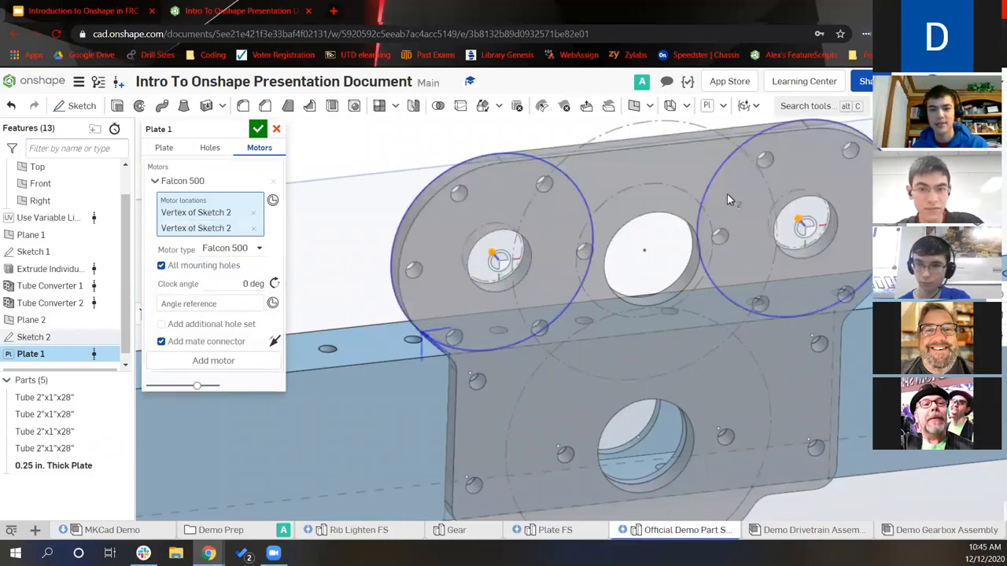
left_click(210, 304)
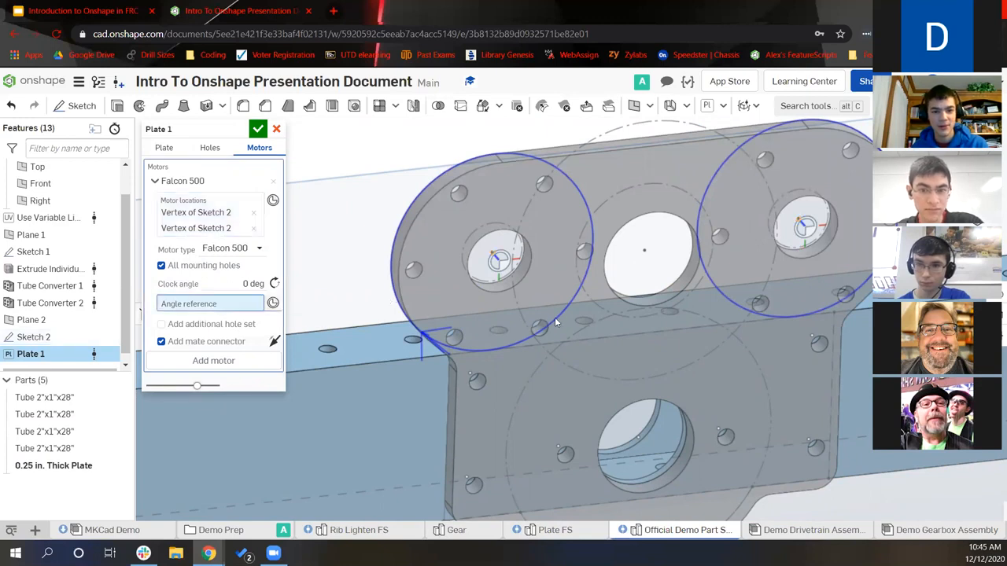
left_click(644, 251)
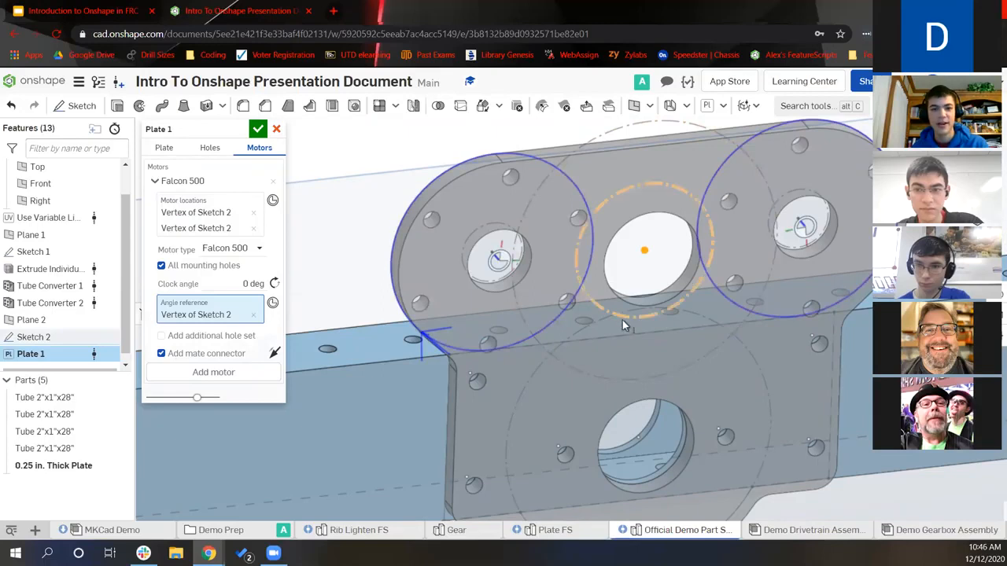
scroll(507, 284, "down", 2)
scroll(508, 284, "down", 2)
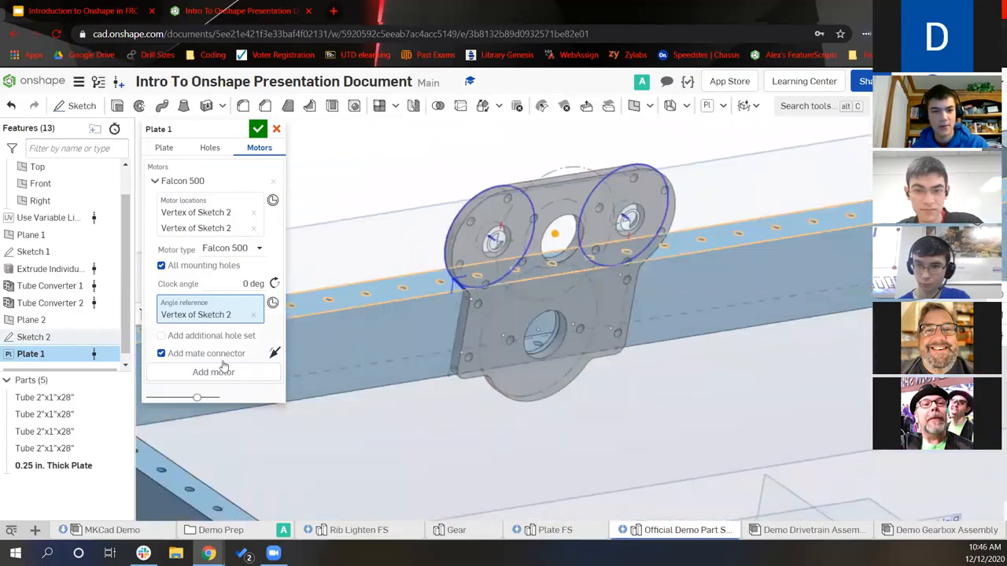
left_click(172, 355)
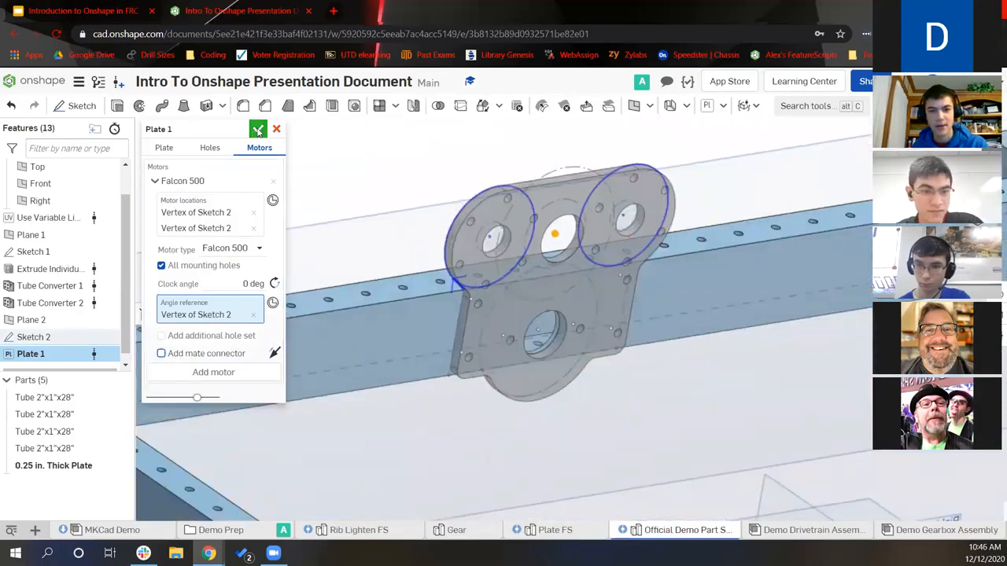
right_click_drag(753, 316, 472, 227)
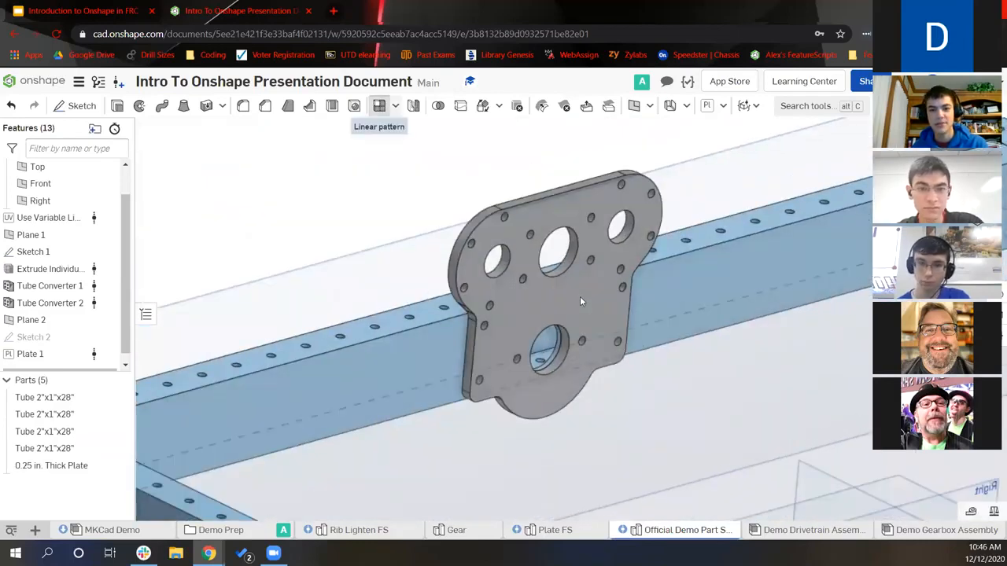
Linear-pattern the plate normal to its face: 2 instances, 1.125 in apart
left_click(380, 107)
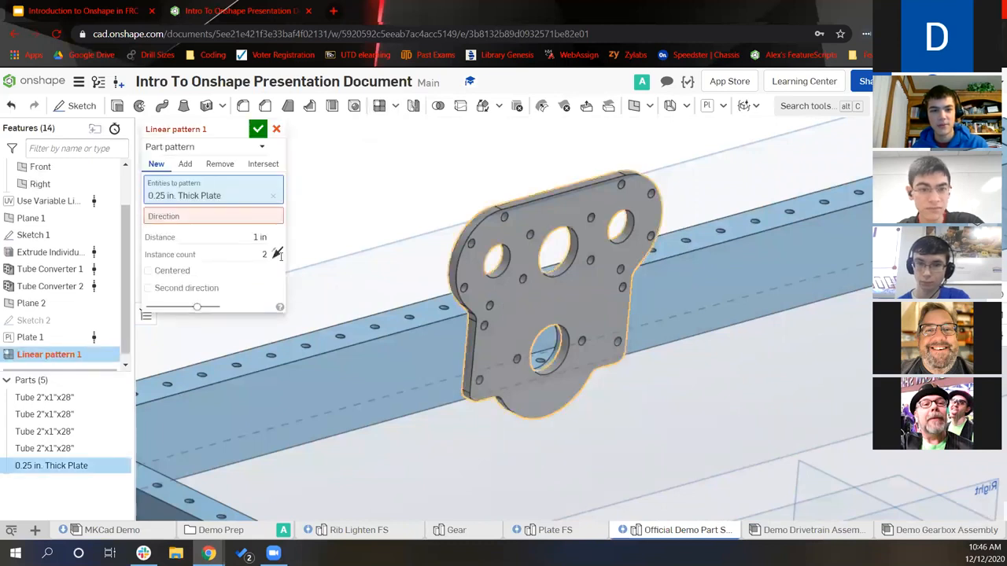
left_click(258, 236)
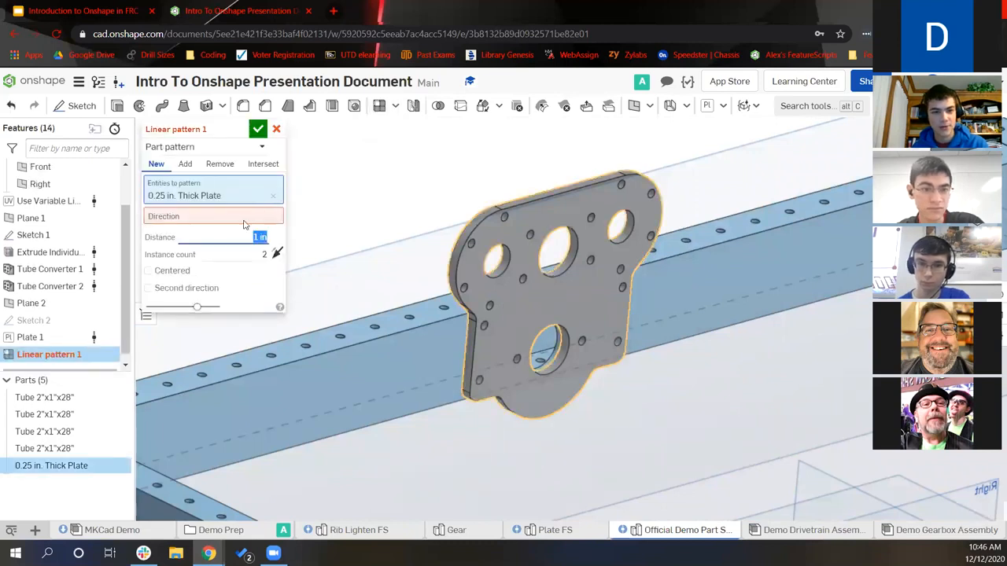
left_click(213, 216)
scroll(551, 363, "up", 4)
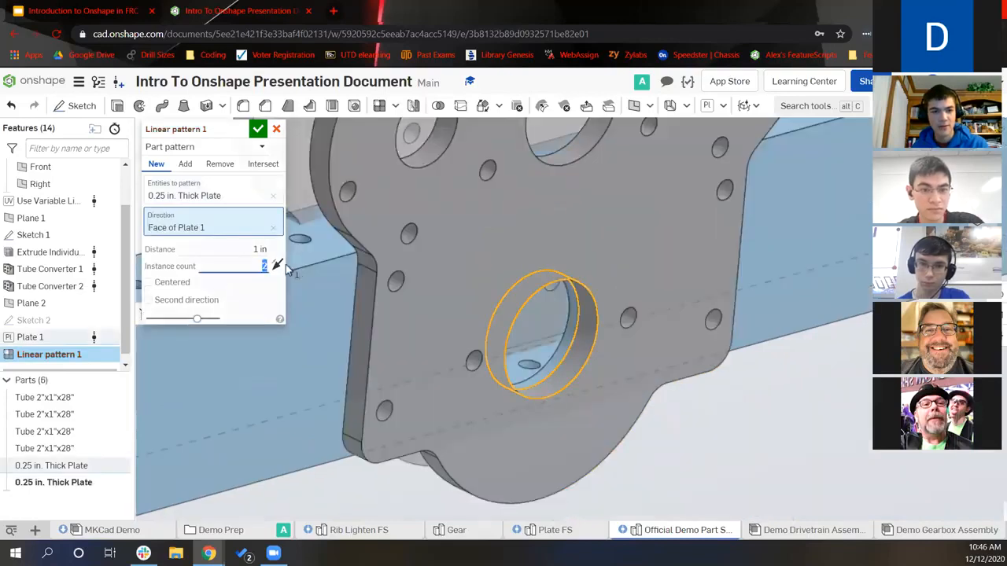
left_click_drag(273, 267, 289, 270)
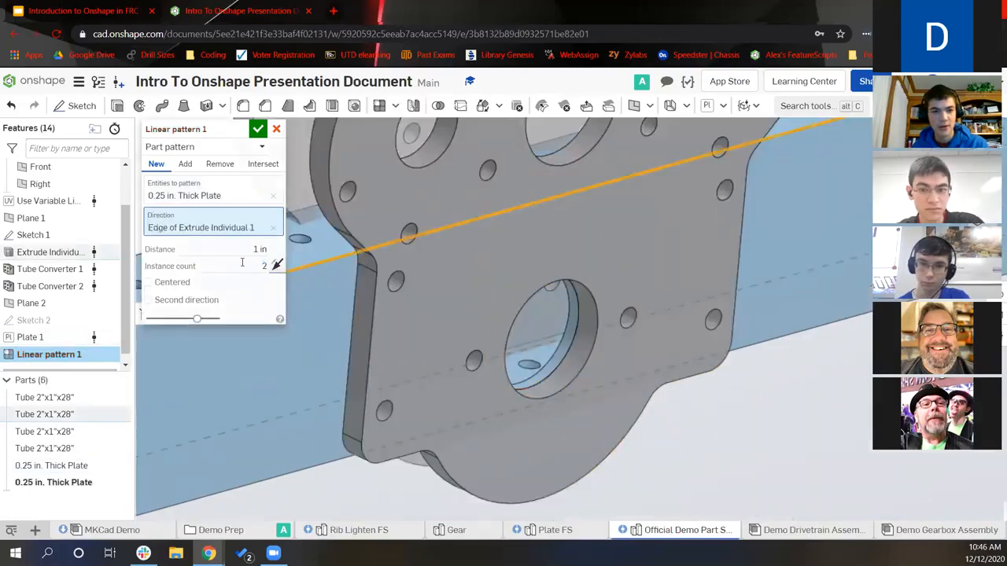
left_click(273, 229)
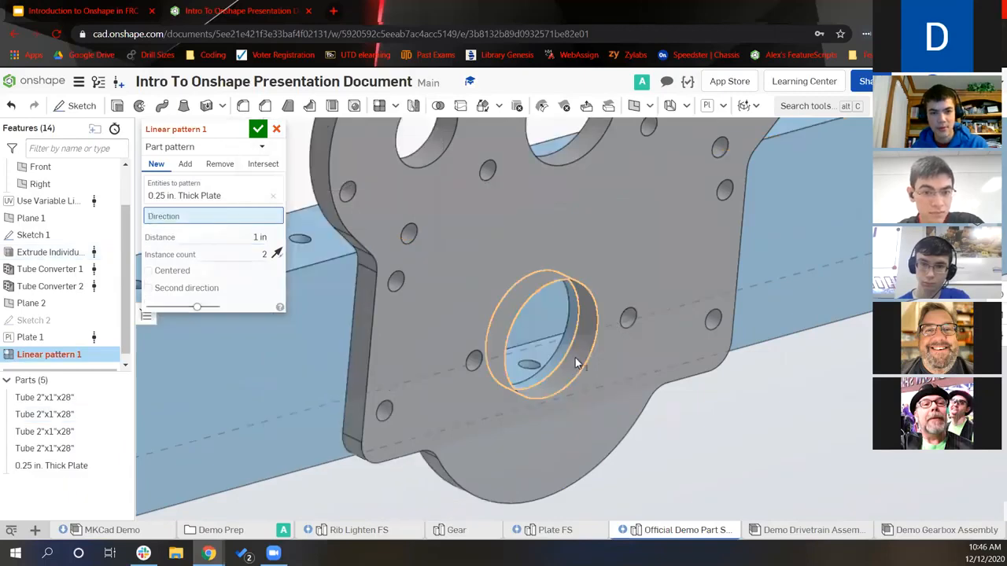
left_click(233, 247)
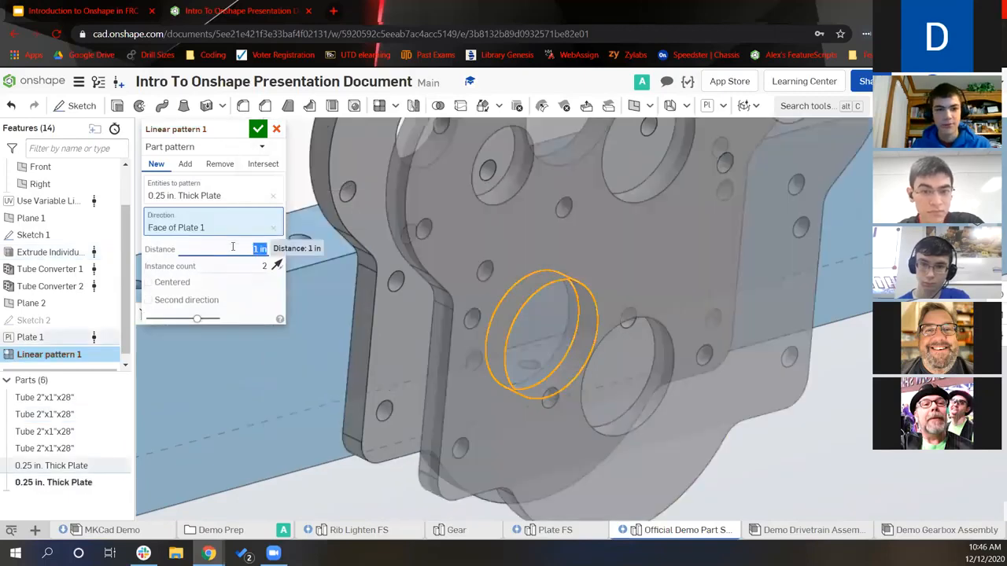
scroll(638, 336, "down", 5)
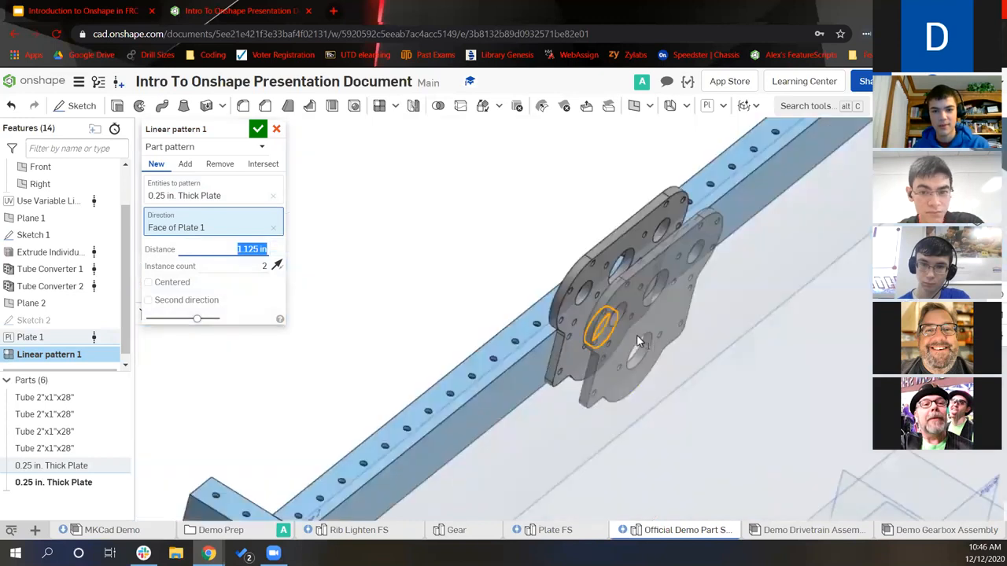
right_click_drag(493, 297, 490, 378)
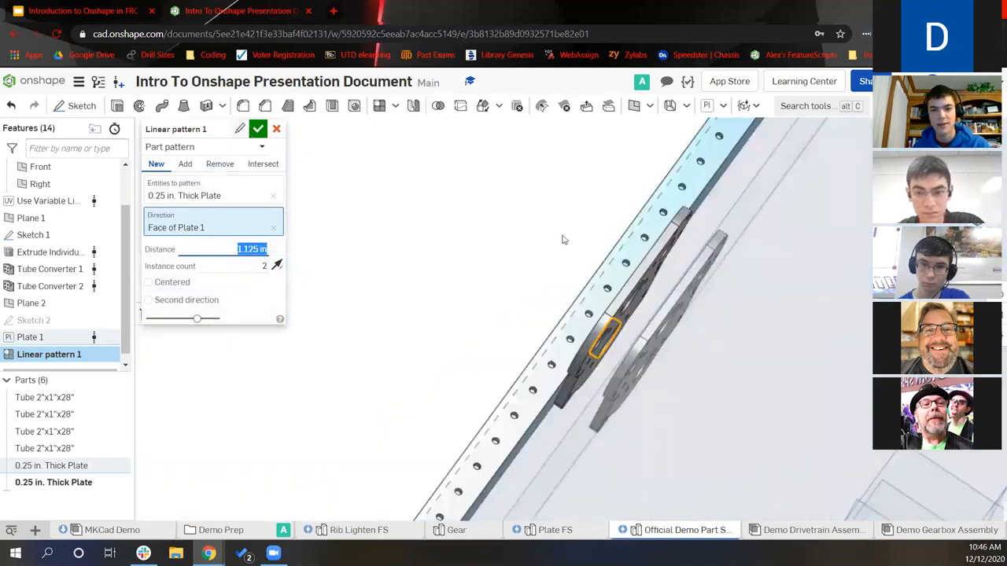
key("Return")
right_click_drag(264, 224, 221, 206)
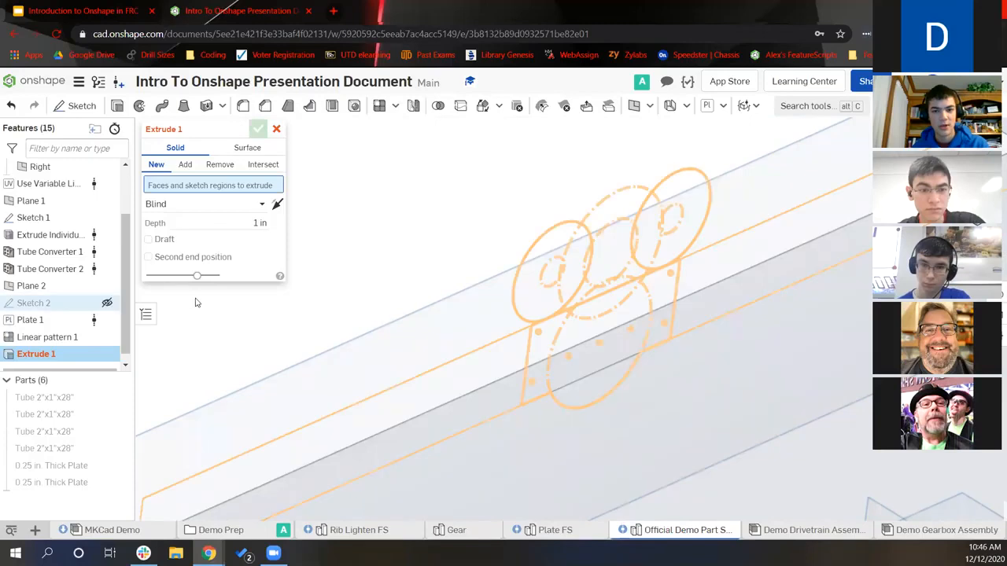
Select the rectangular and circular Sketch 2 regions for a new extrude
left_click(581, 424)
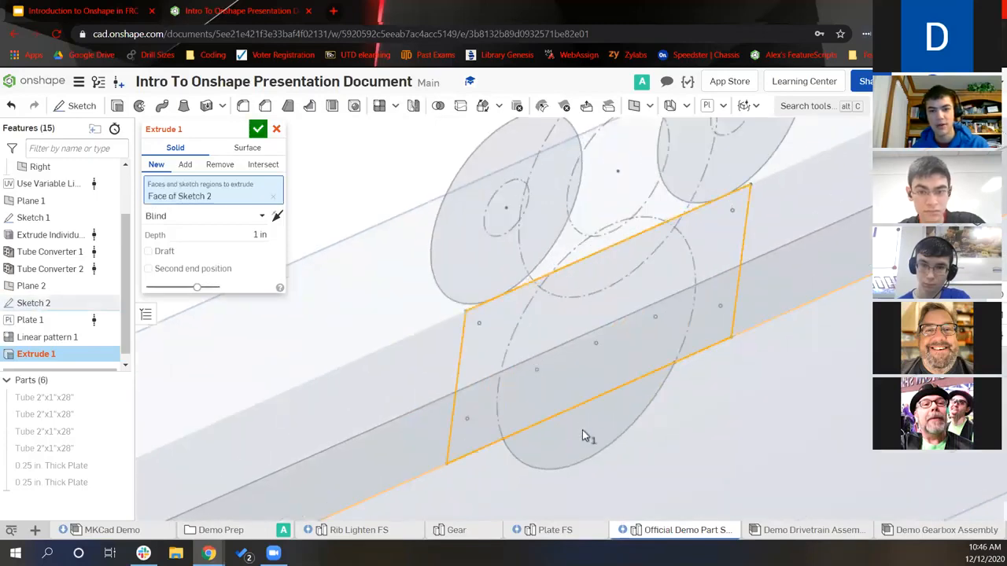
right_click_drag(555, 423, 575, 432)
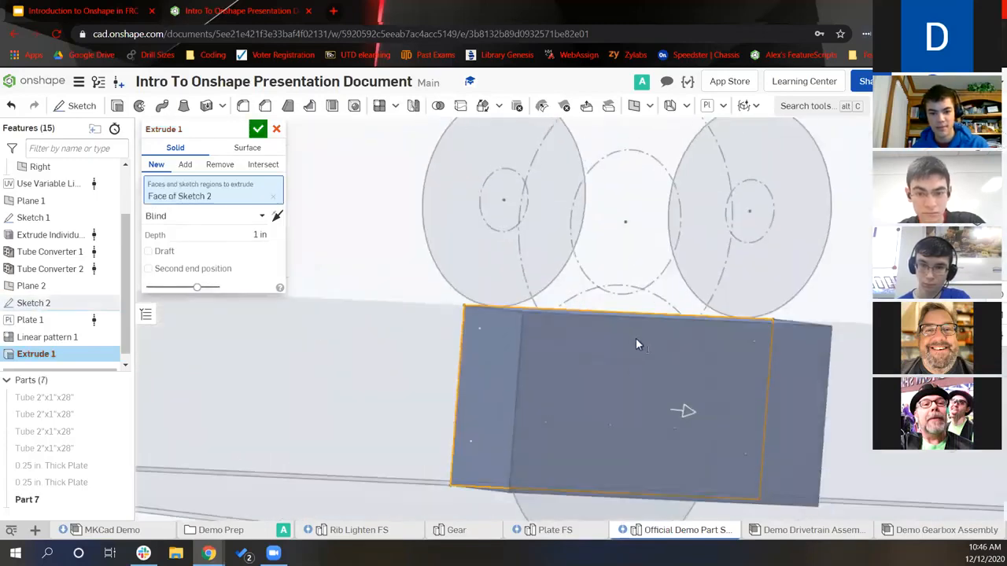
right_click_drag(636, 337, 560, 426)
right_click_drag(578, 482, 564, 439)
left_click(573, 468)
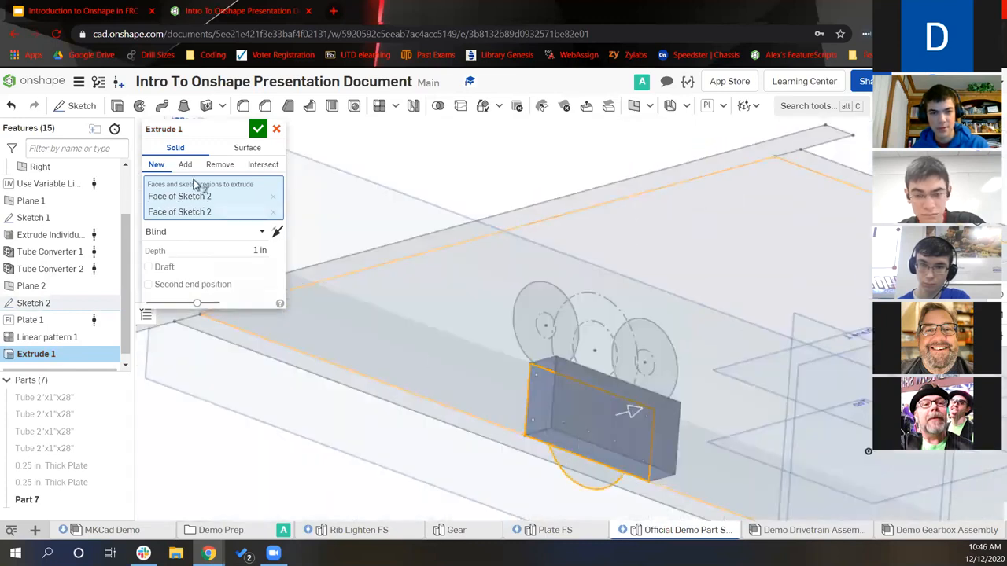
Make the extrude Intersect the thick plate, flipped, with end type Through all
left_click(263, 164)
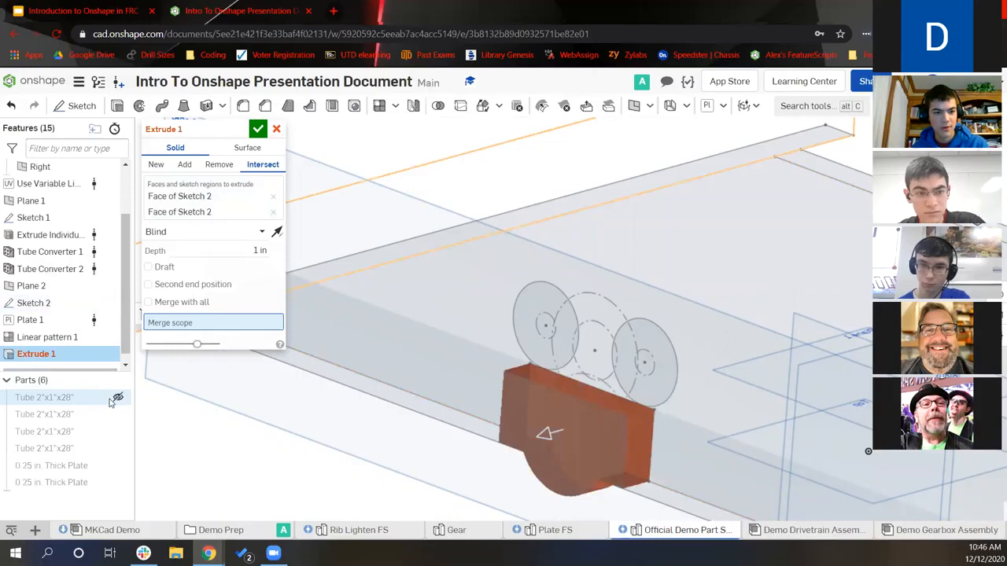
left_click(118, 466)
right_click_drag(540, 415, 552, 234)
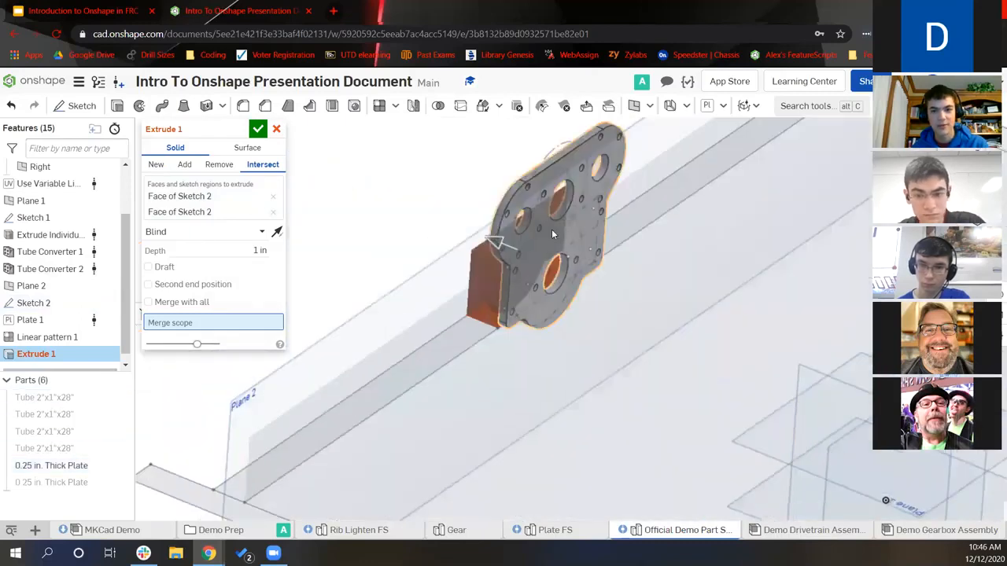
left_click(277, 232)
left_click(256, 251)
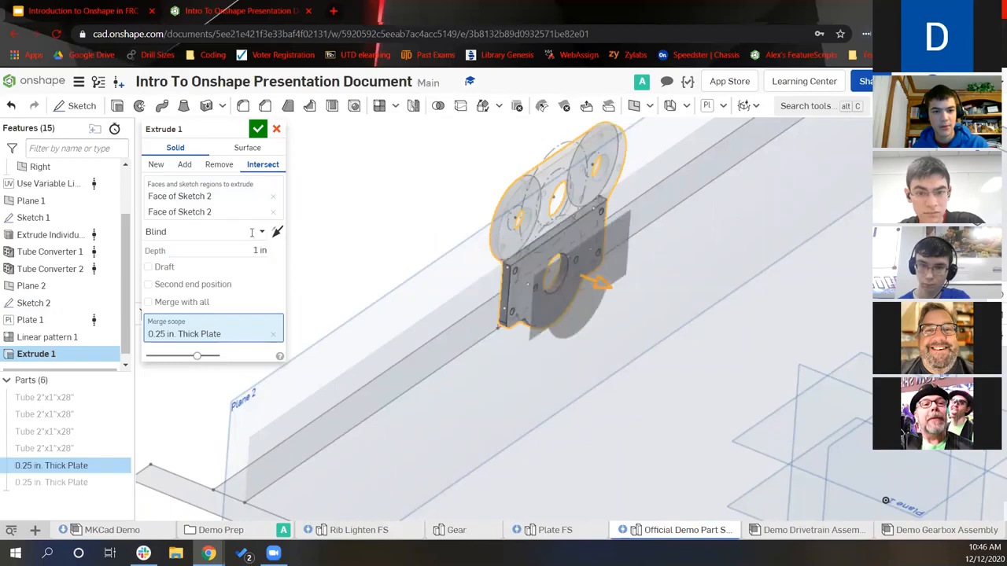
left_click(259, 231)
left_click(203, 356)
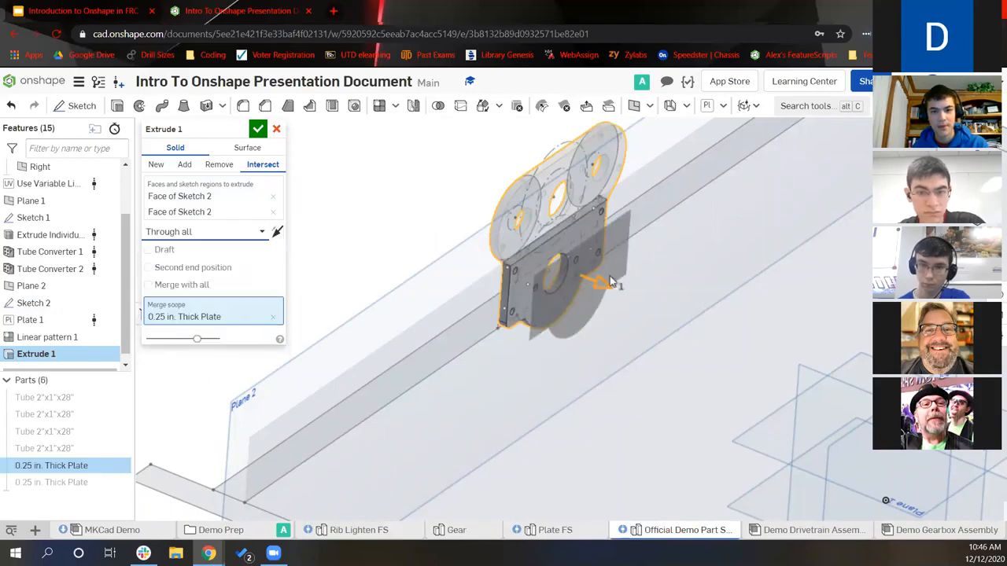
scroll(530, 274, "up", 3)
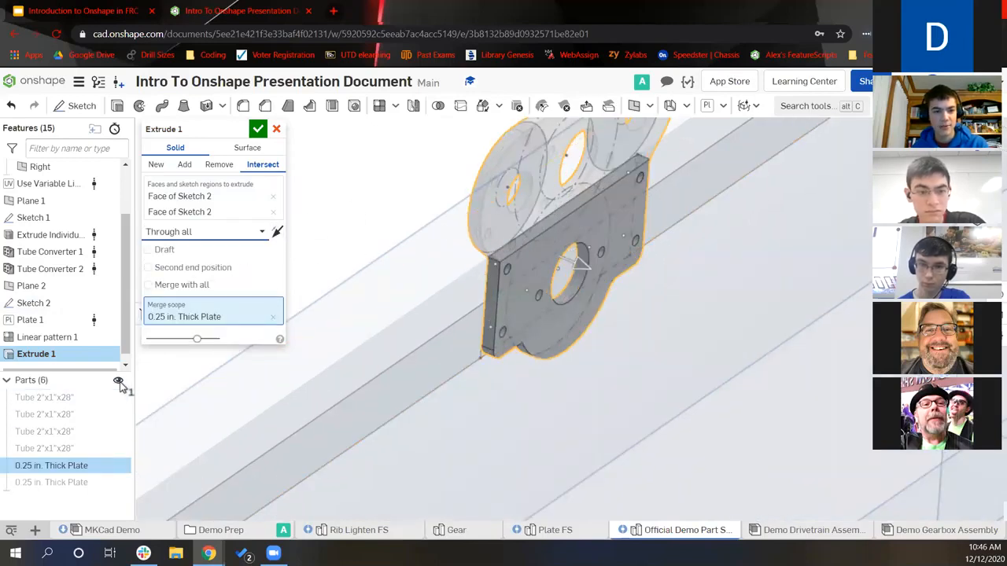
Keep only the first plate in the intersect scope and commit Extrude 1
left_click(119, 382)
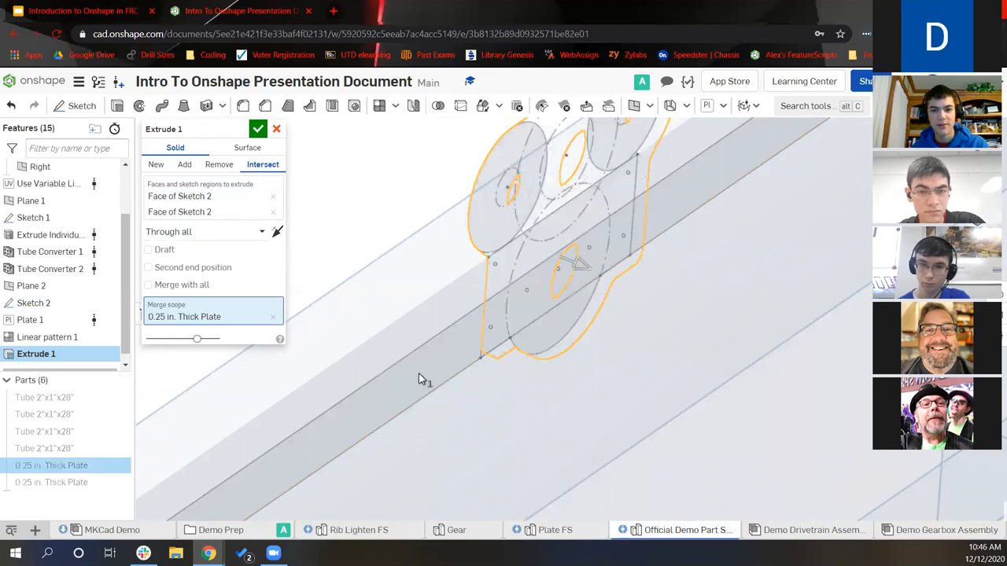
left_click(122, 384)
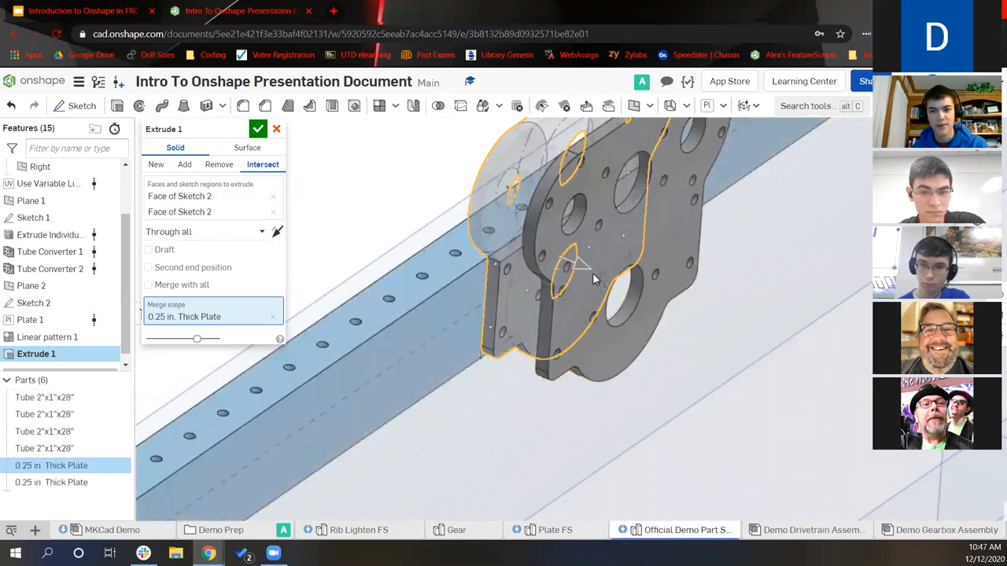
right_click_drag(645, 248, 640, 261)
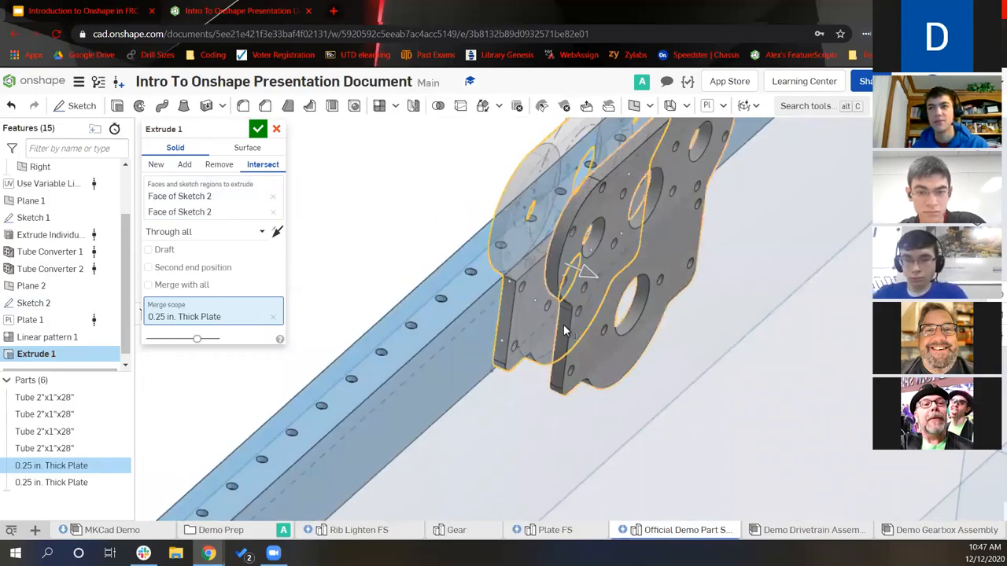
left_click(594, 331)
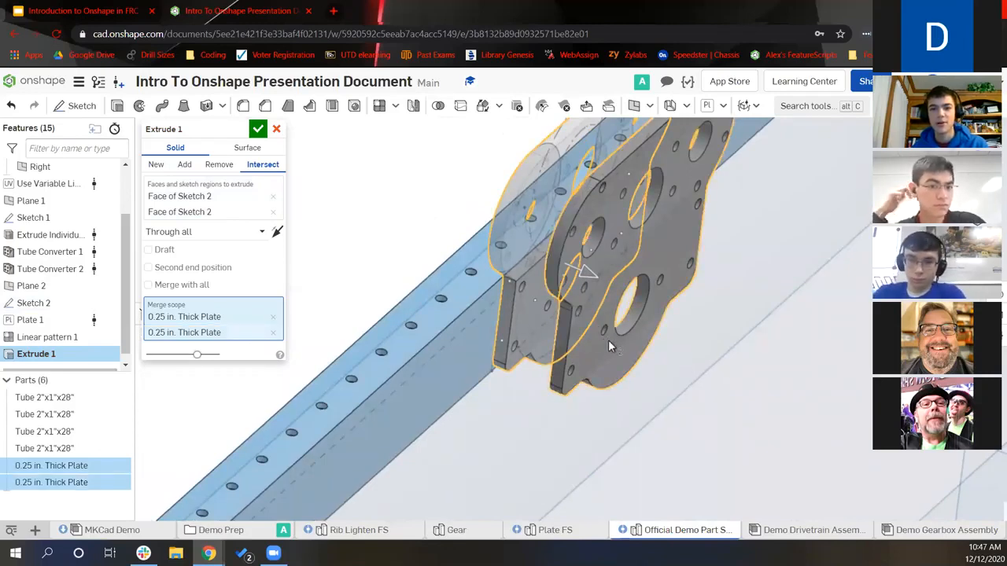
left_click(273, 335)
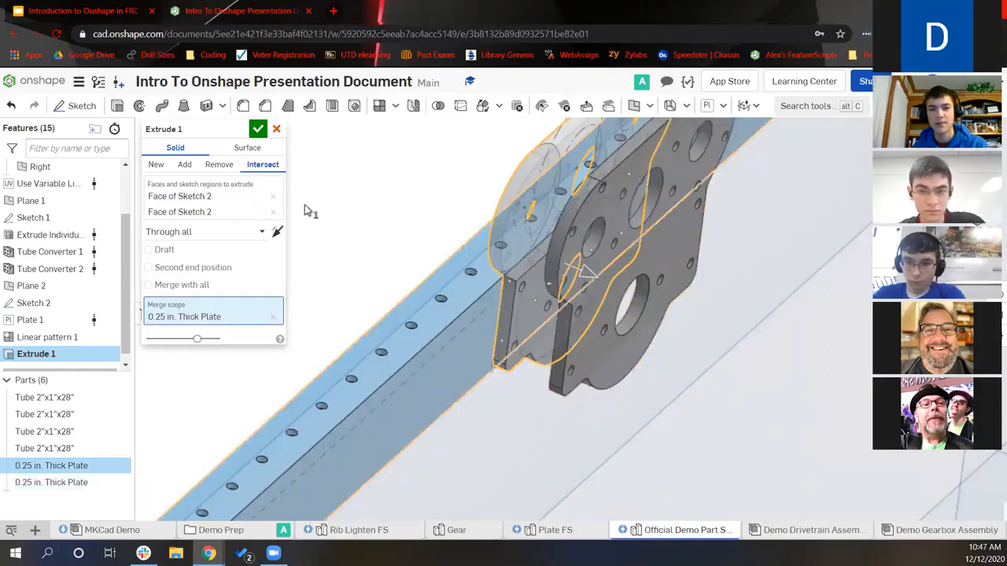
left_click(259, 130)
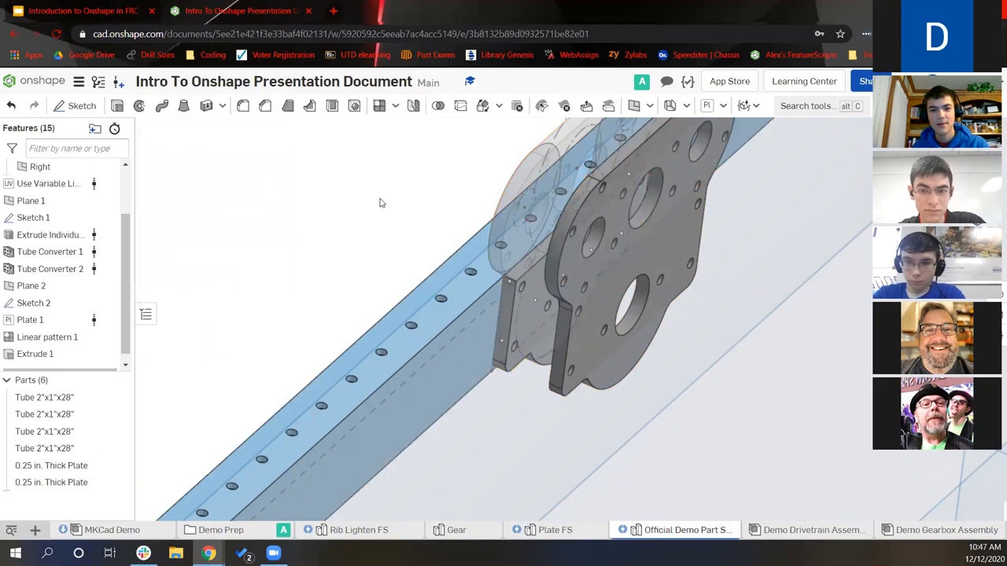
scroll(381, 204, "down", 3)
right_click_drag(380, 217, 295, 193)
middle_click_drag(423, 239, 347, 283)
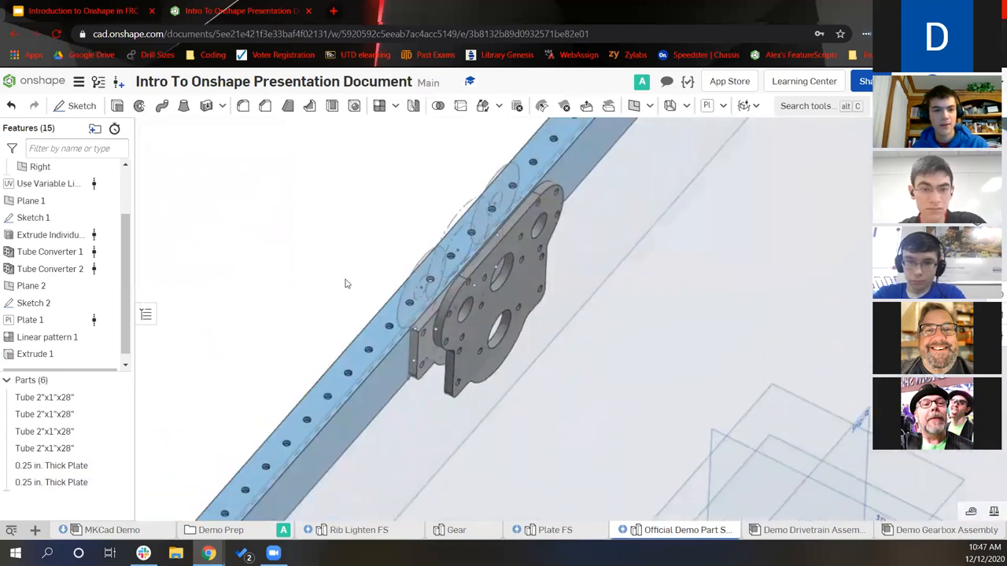
Fillet two edges of the Extrude 1 block with a 0.2 in radius
left_click(251, 117)
scroll(438, 323, "up", 5)
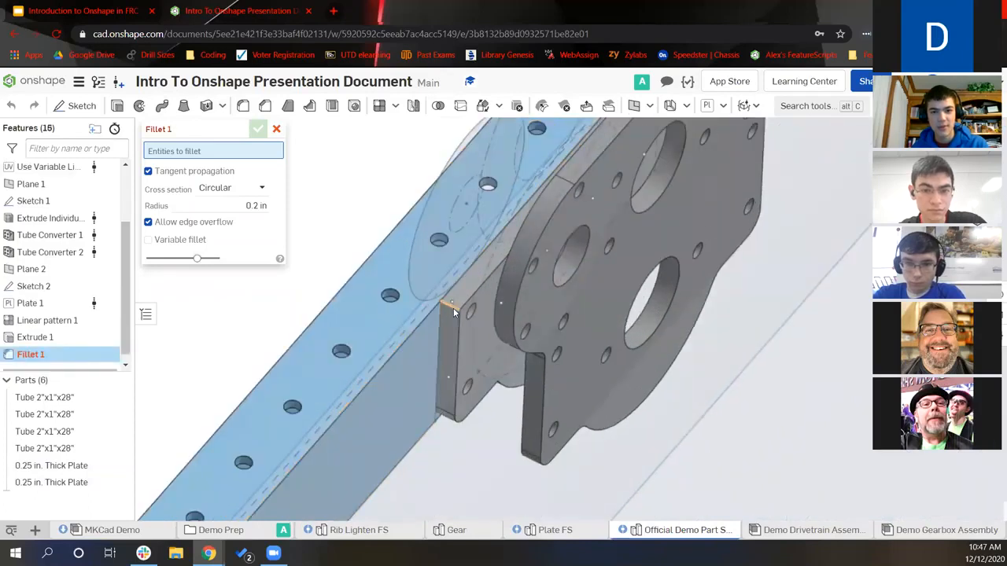
left_click(453, 308)
right_click_drag(453, 307, 605, 239)
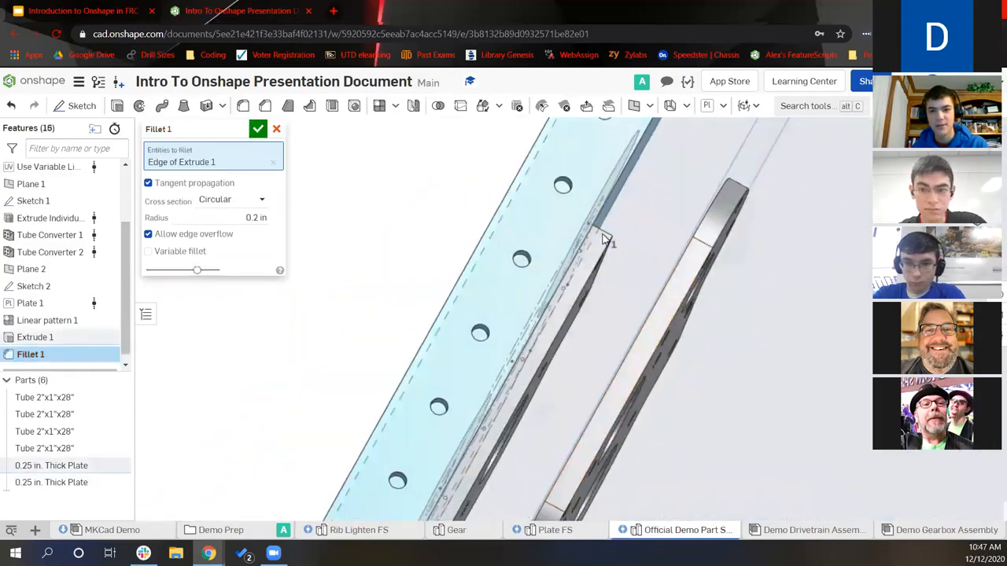
left_click(603, 236)
left_click(206, 234)
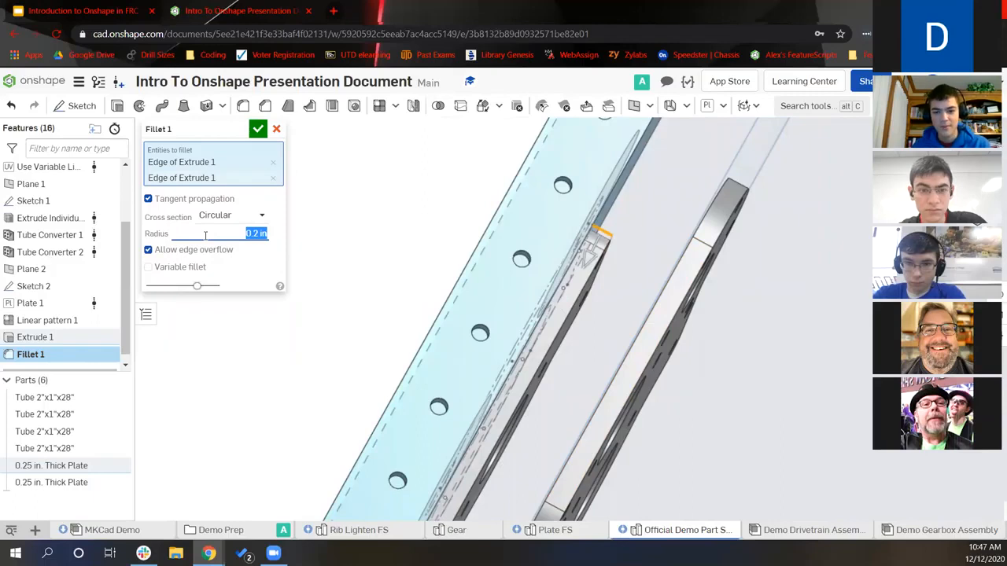
left_click(255, 130)
scroll(427, 238, "down", 5)
right_click_drag(427, 235, 401, 150)
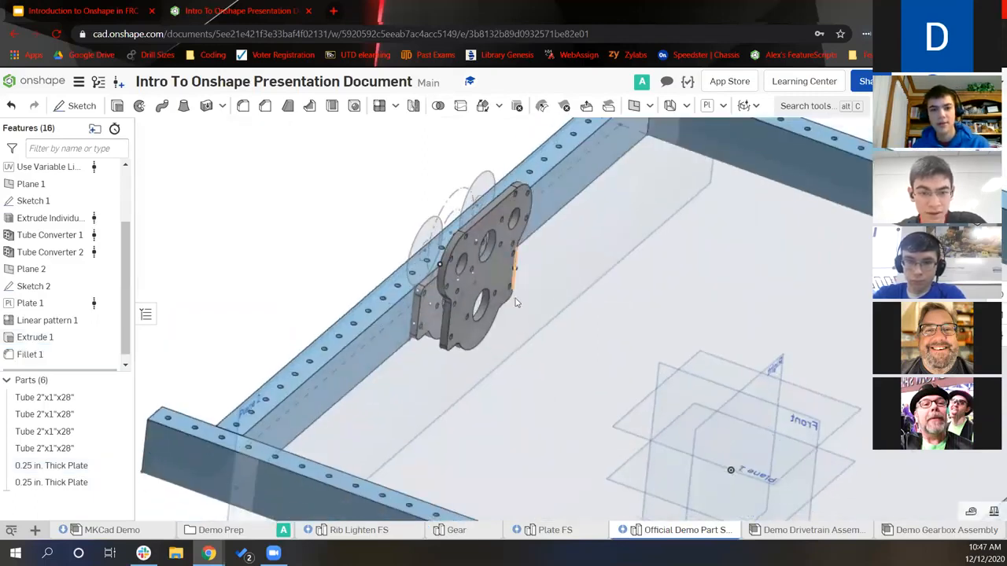
right_click_drag(540, 312, 550, 318)
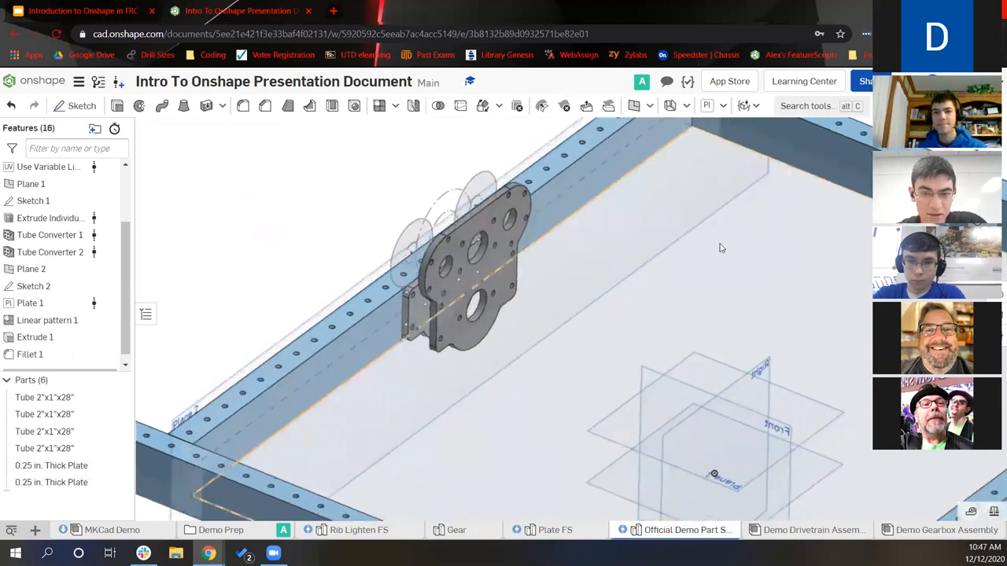
middle_click_drag(721, 248, 758, 240)
Start a Custom Length Extrusion at the plate hole's mate connector, 1.125 in long
left_click(725, 108)
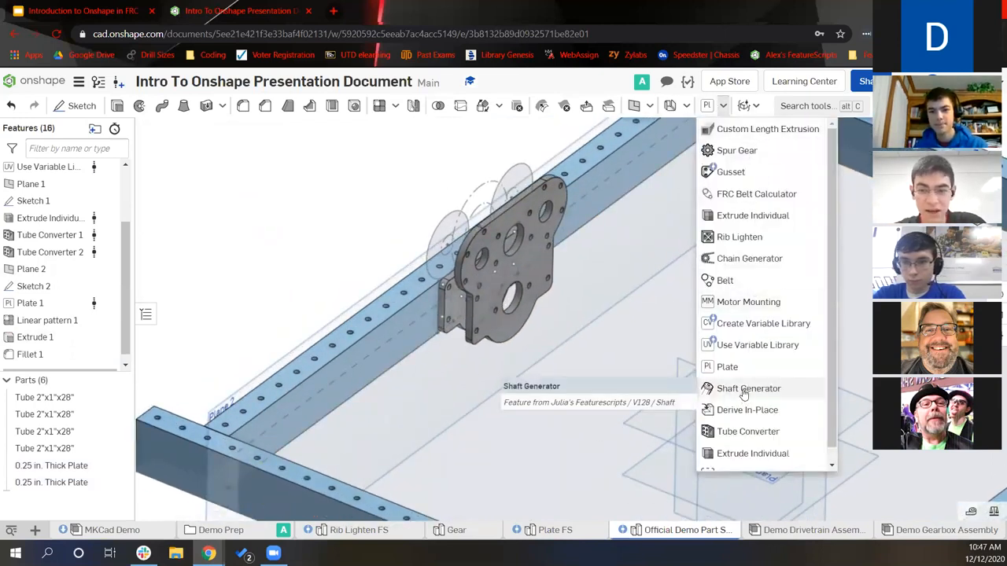
scroll(746, 394, "down", 1)
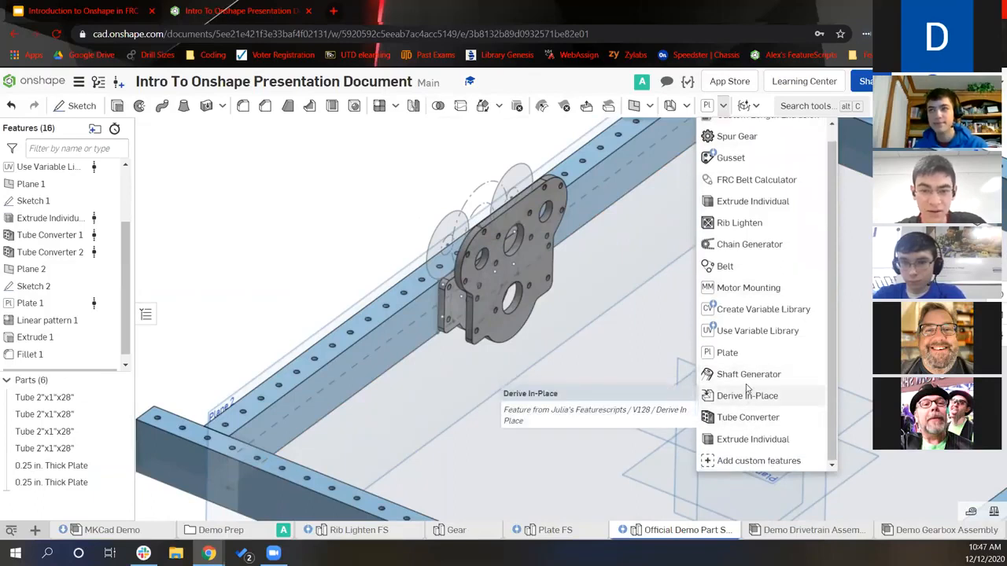
scroll(732, 314, "up", 1)
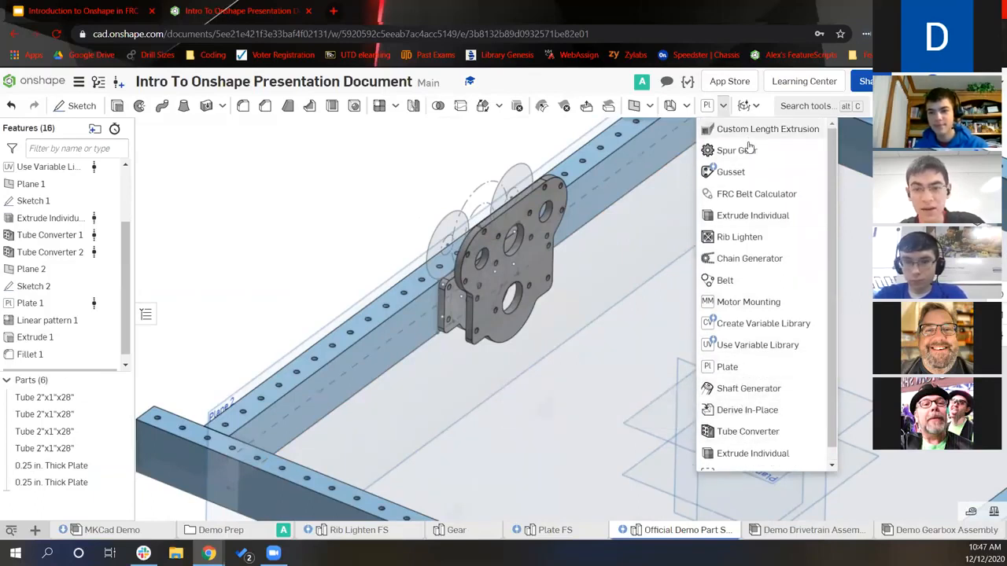
scroll(744, 331, "down", 1)
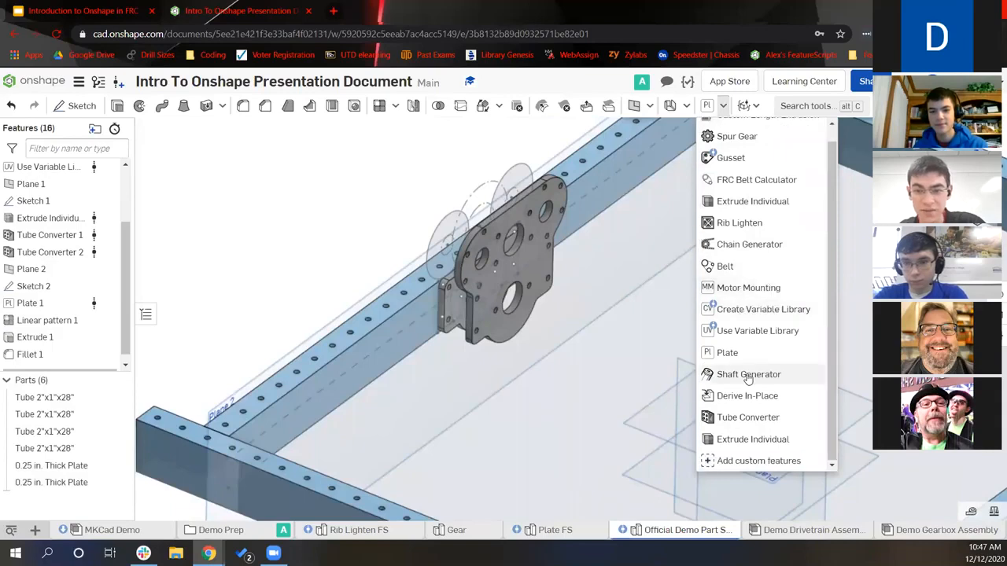
scroll(759, 205, "up", 1)
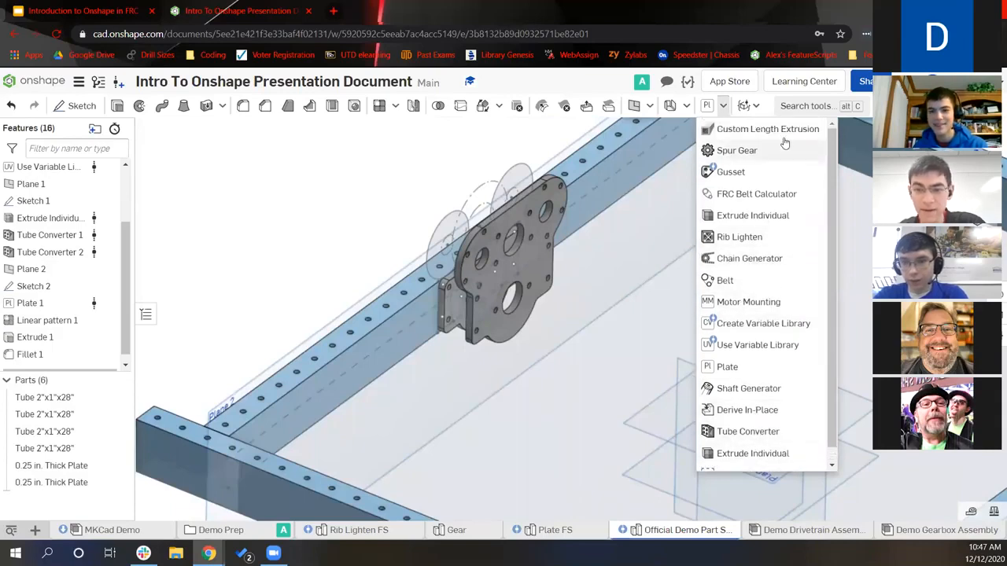
left_click(768, 130)
scroll(472, 299, "up", 5)
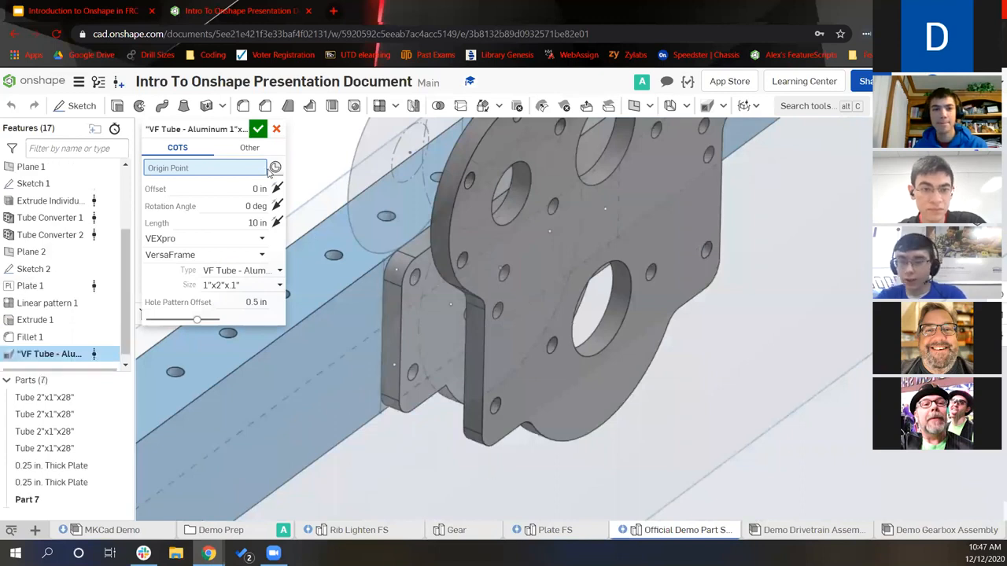
left_click(495, 315)
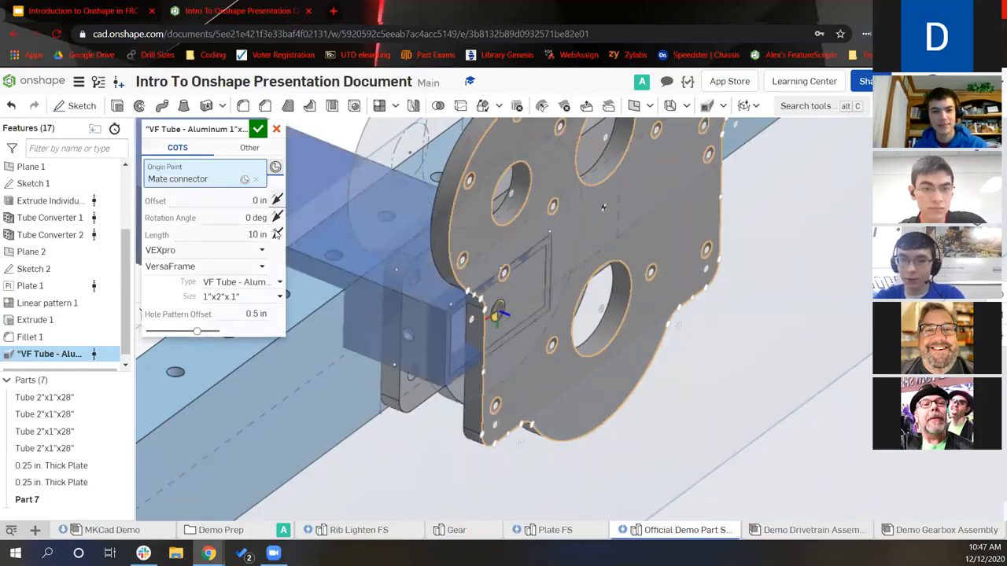
left_click(260, 235)
type("1.125")
key("Return")
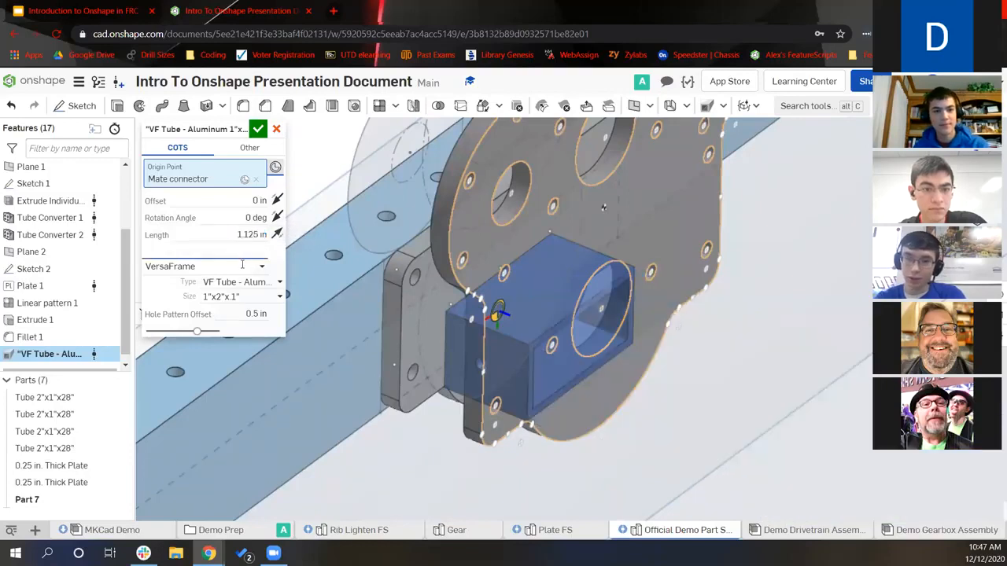
Make it a Standard Extrusions Round Unthreaded Spacer, #10 Screw 1/2" OD, and accept
left_click(243, 250)
left_click(228, 323)
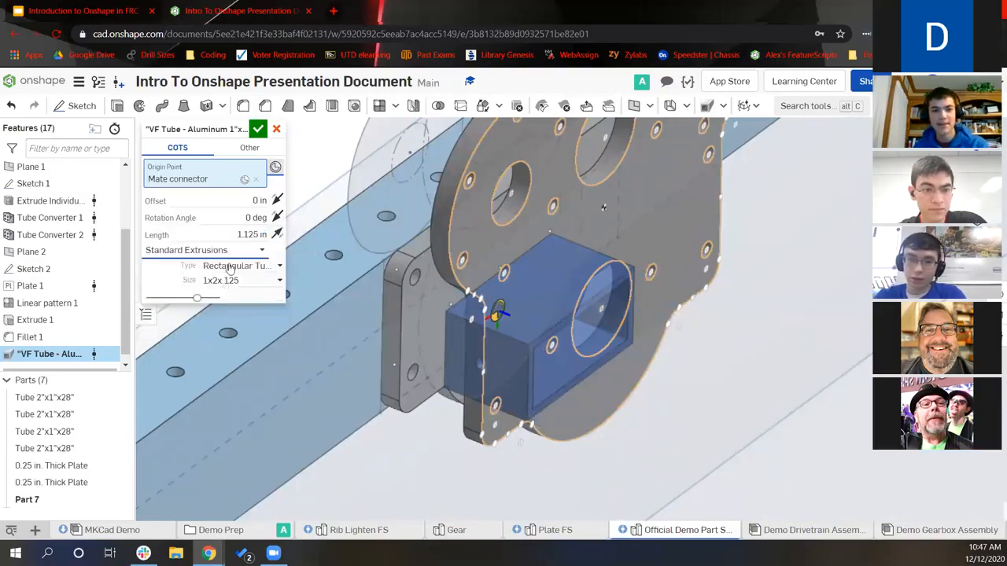
left_click(227, 266)
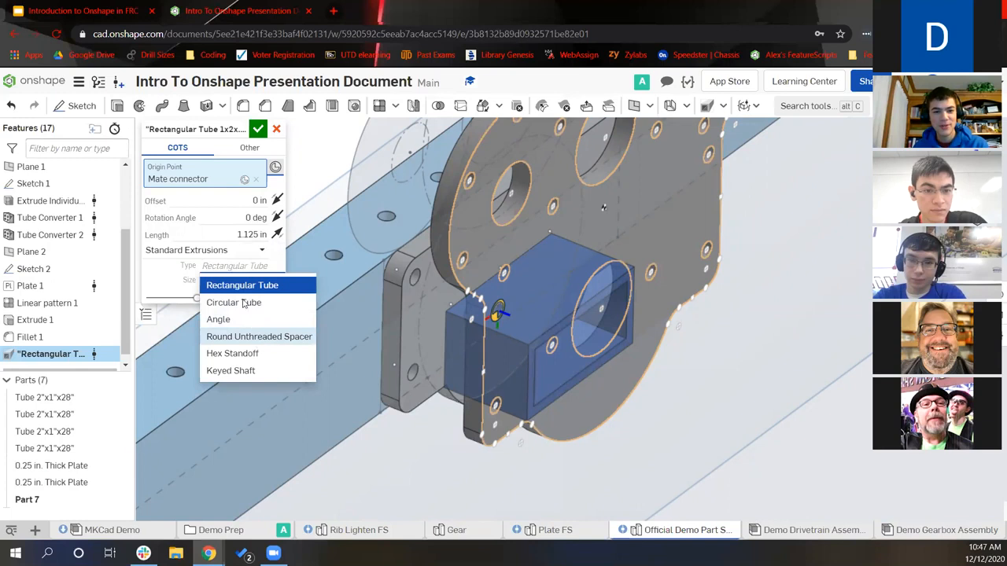
left_click(243, 336)
left_click(242, 281)
scroll(252, 351, "down", 2)
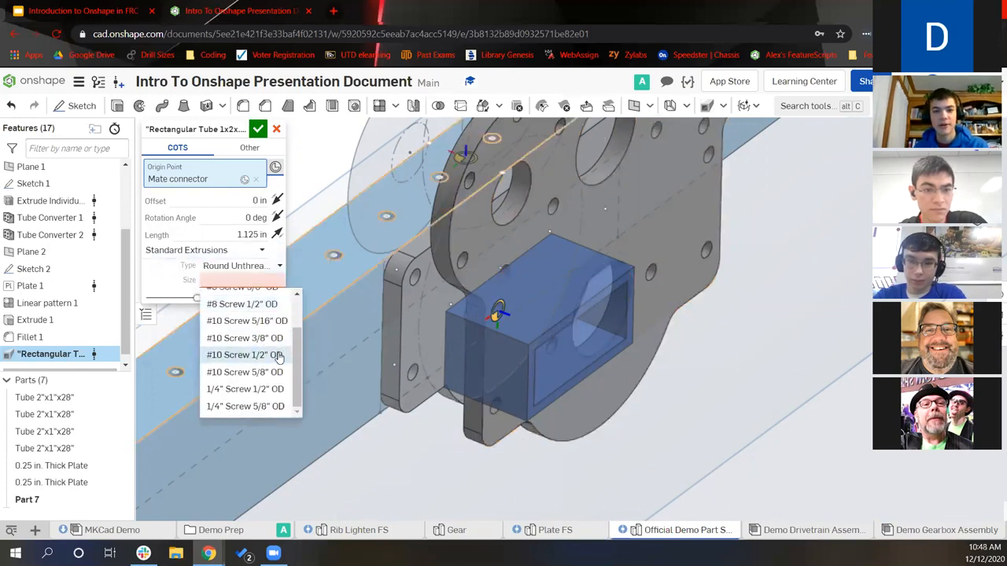
left_click(276, 356)
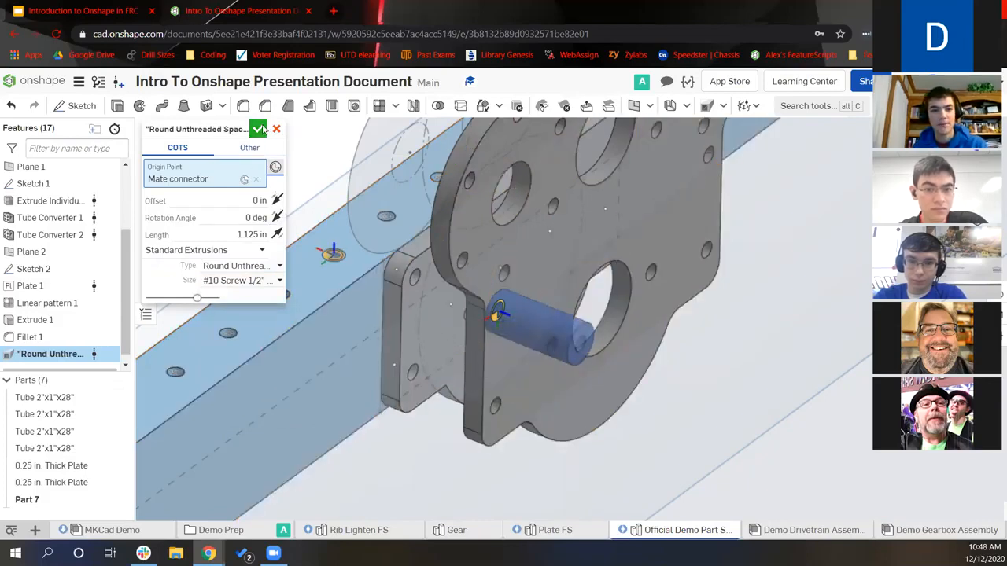
left_click(261, 129)
middle_click_drag(612, 220, 688, 214)
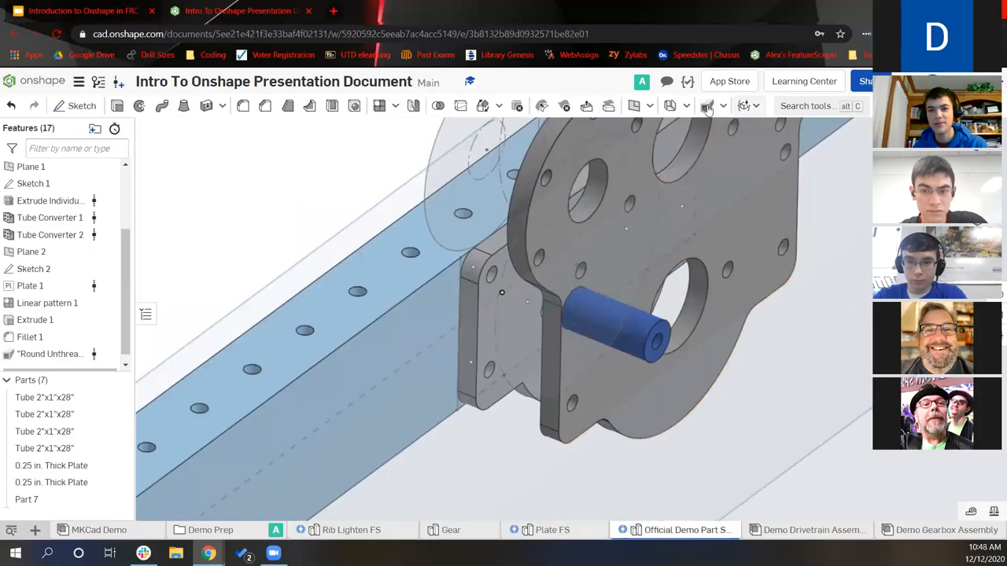
left_click(708, 108)
Anchor the second extrusion at another plate hole with Standard Extrusions as vendor
right_click_drag(569, 295, 542, 290)
scroll(544, 290, "up", 4)
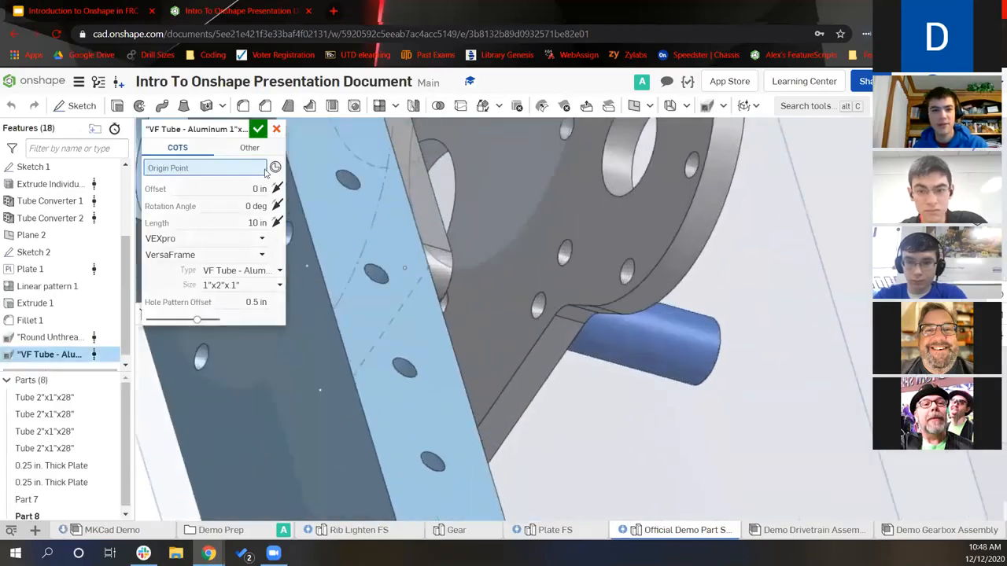
left_click(537, 307)
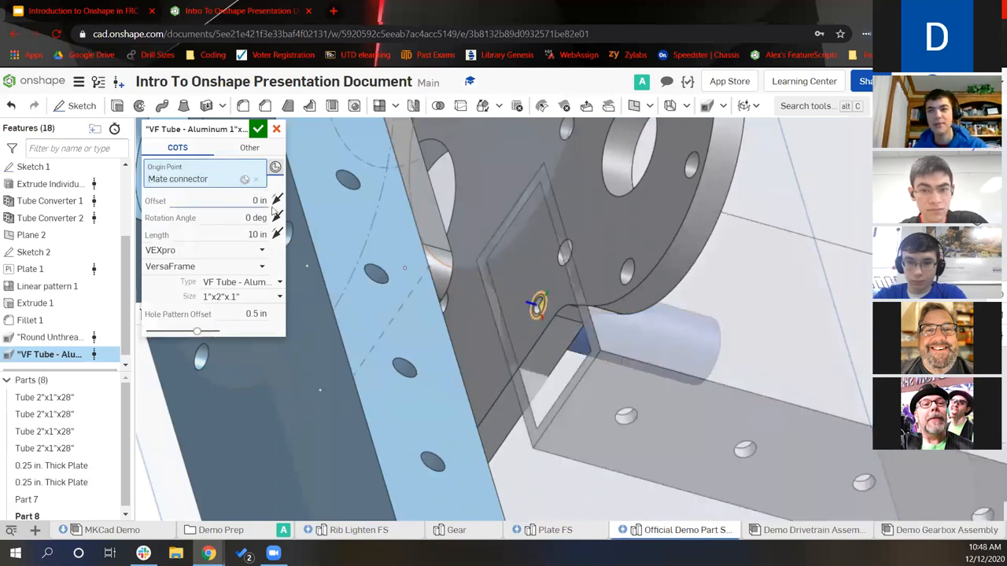
left_click(268, 284)
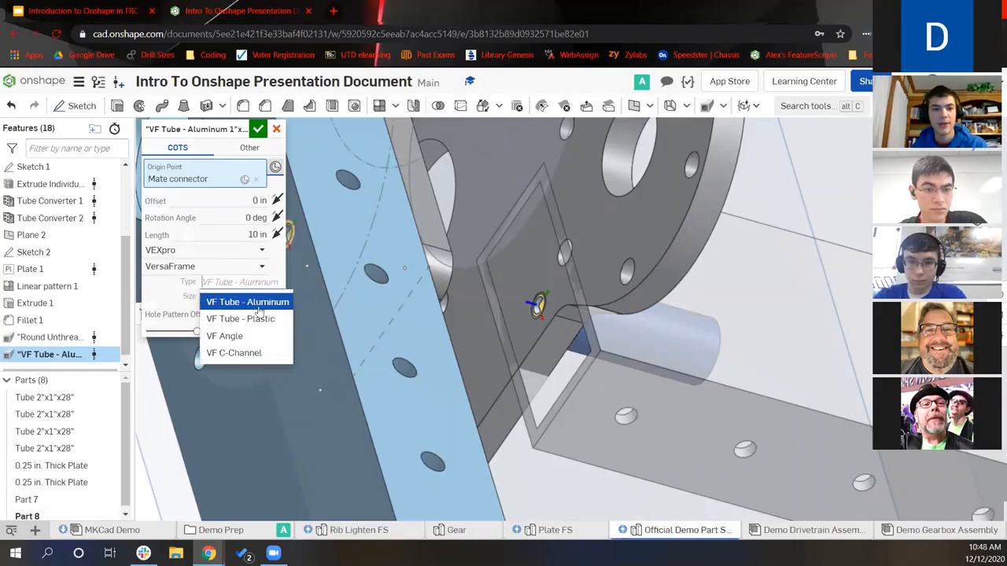
left_click(242, 252)
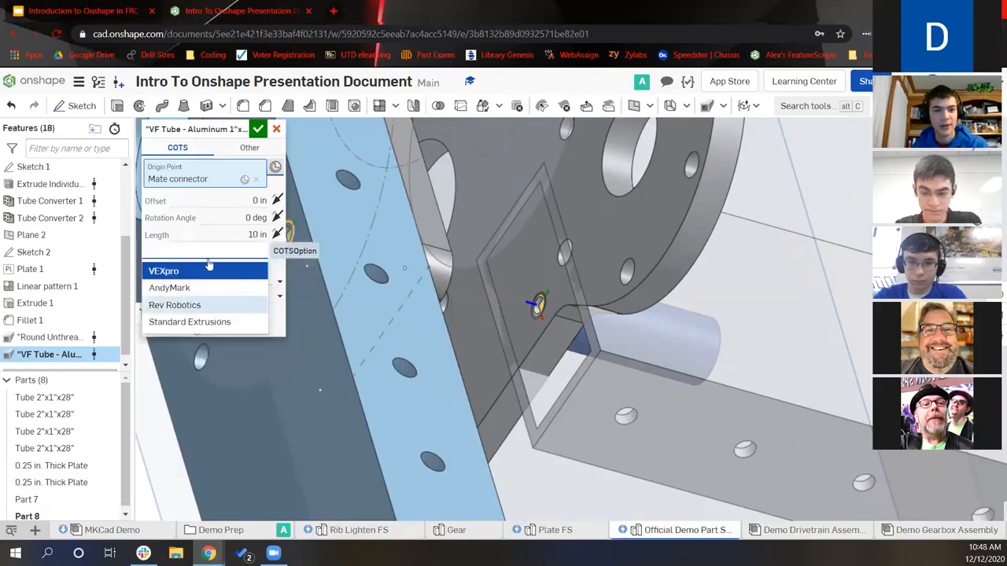
left_click(206, 306)
left_click(209, 253)
left_click(217, 325)
Make it a #10 Screw 1/2" Round Unthreaded Spacer, 0.875 in long, and accept
left_click(267, 266)
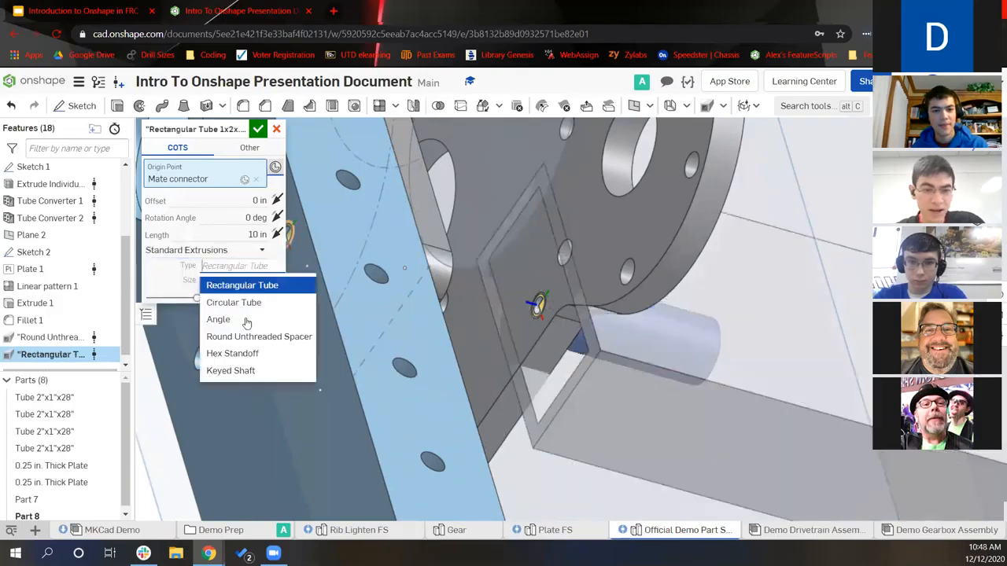
left_click(251, 338)
left_click(236, 280)
scroll(251, 338, "down", 2)
left_click(267, 353)
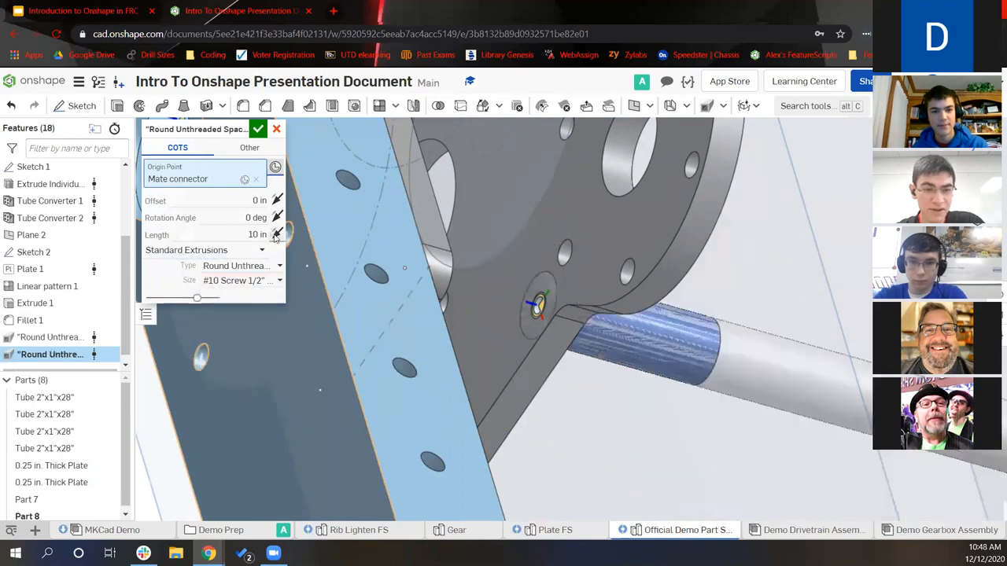
left_click(242, 234)
type("0.875")
key("Return")
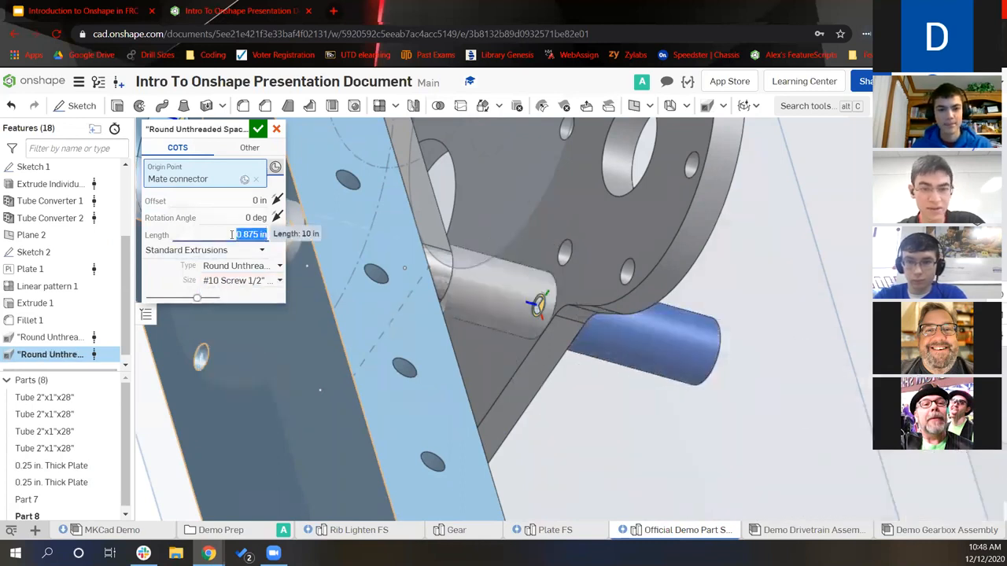
left_click(258, 129)
scroll(683, 288, "down", 4)
right_click_drag(683, 288, 605, 333)
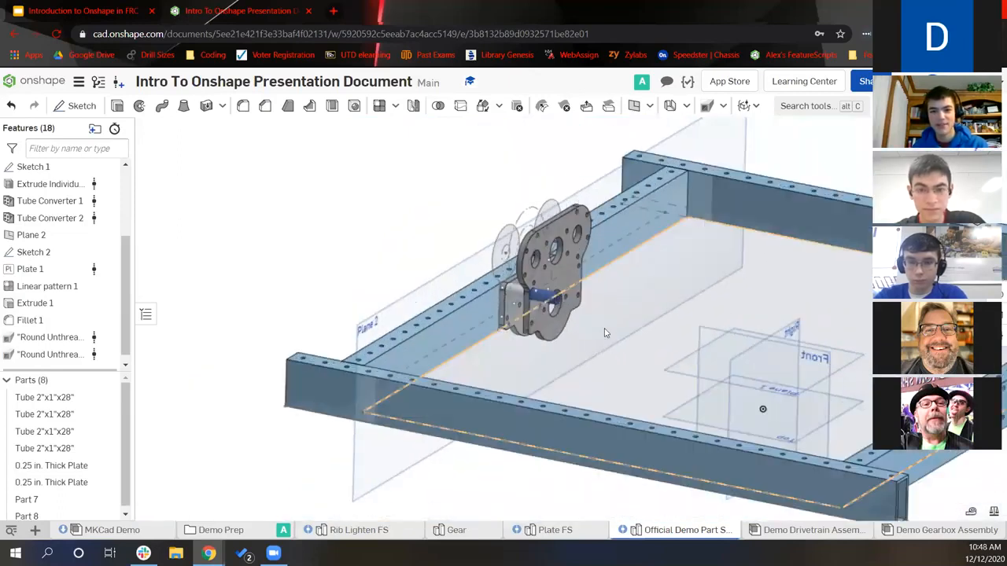
Inspect the plates and spacers up close, then add Assembly 1 to the document
middle_click_drag(604, 333, 552, 361)
scroll(464, 303, "up", 5)
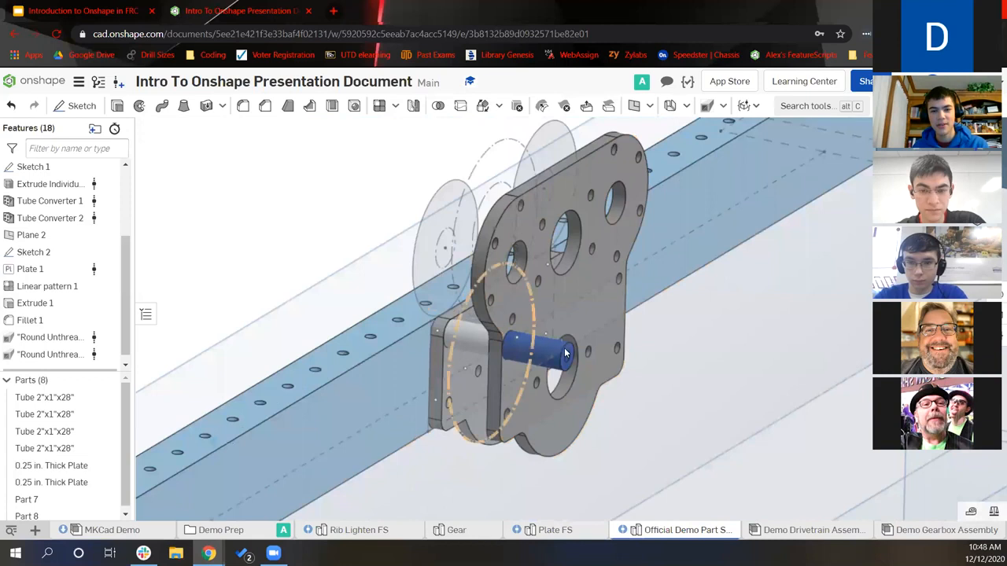
right_click_drag(564, 347, 557, 285)
left_click(605, 309)
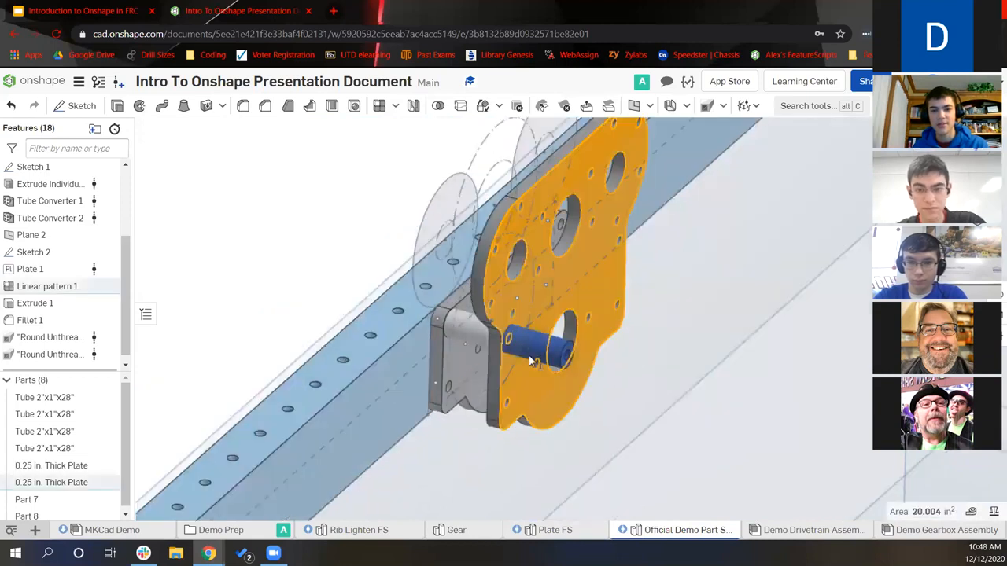
scroll(720, 346, "down", 1)
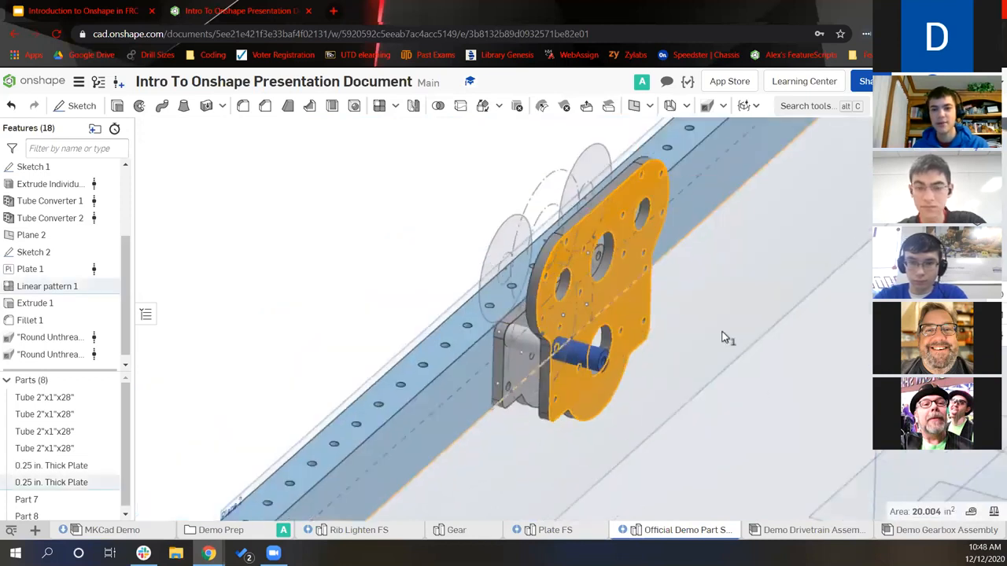
scroll(723, 337, "down", 3)
left_click(682, 375)
scroll(681, 375, "up", 3)
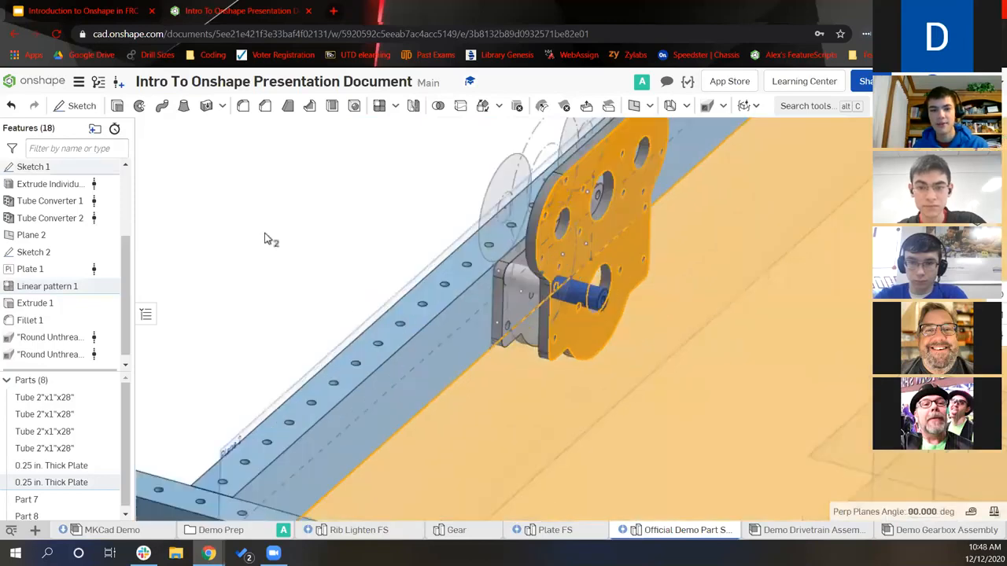
left_click(307, 254)
scroll(306, 255, "down", 2)
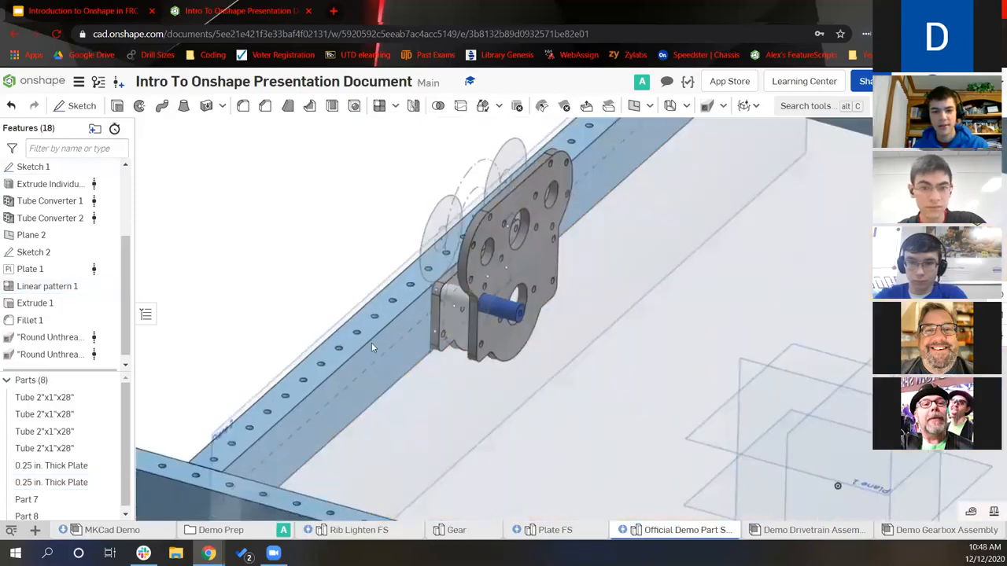
left_click(35, 529)
left_click(85, 457)
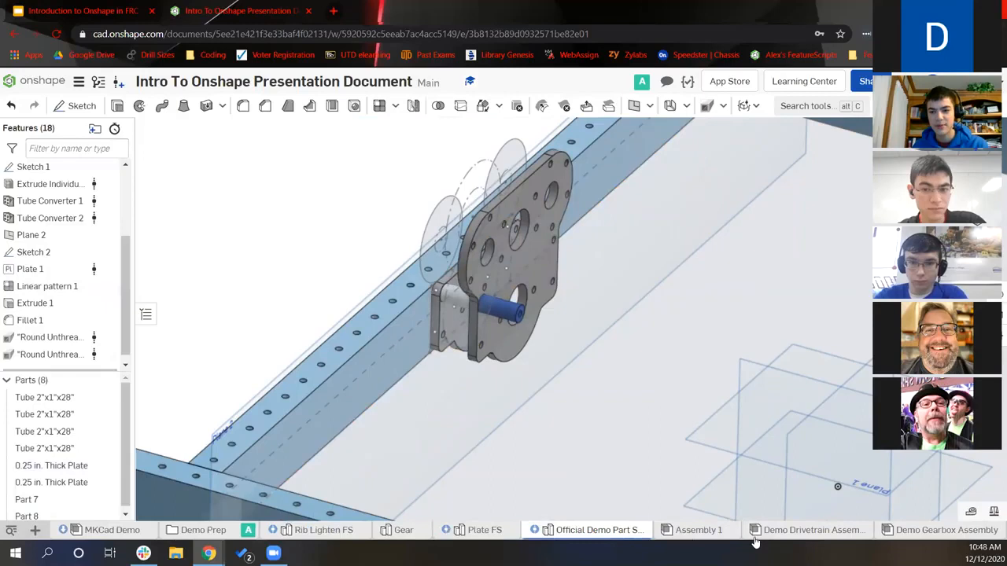
Insert all parts from the Official Demo Part Studio into Assembly 1
left_click(713, 531)
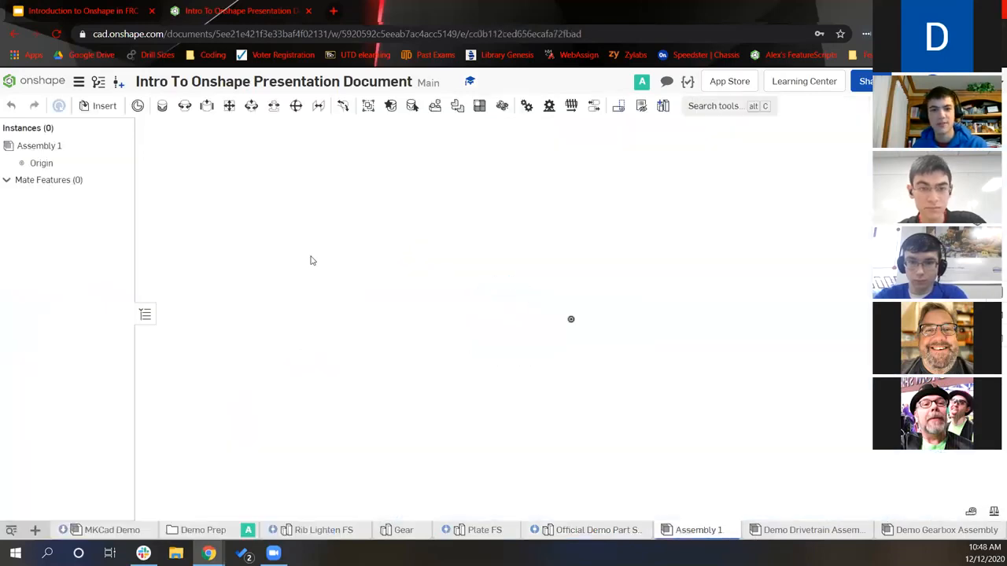
left_click(110, 107)
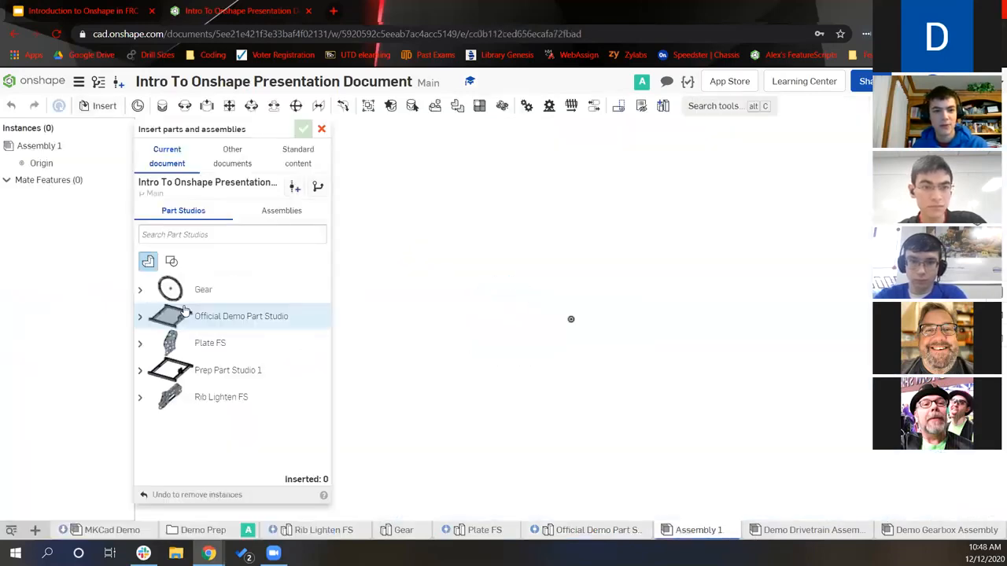
left_click(219, 318)
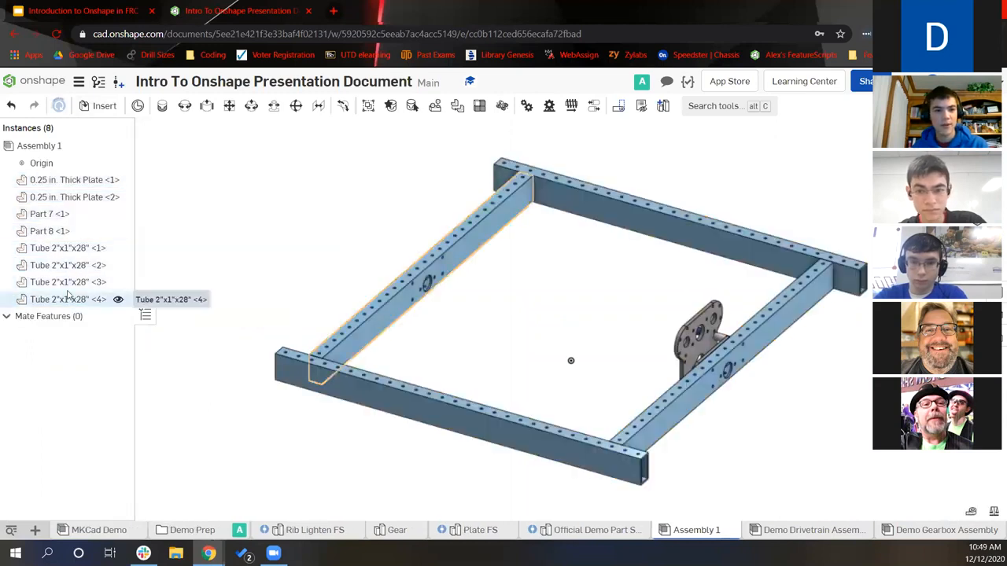
Group the two 0.25 in. plates and four 2"x1"x28" tubes as Group 1
left_click(67, 247, "ctrl")
left_click(68, 265, "ctrl")
left_click(68, 282, "ctrl")
left_click(63, 300, "ctrl")
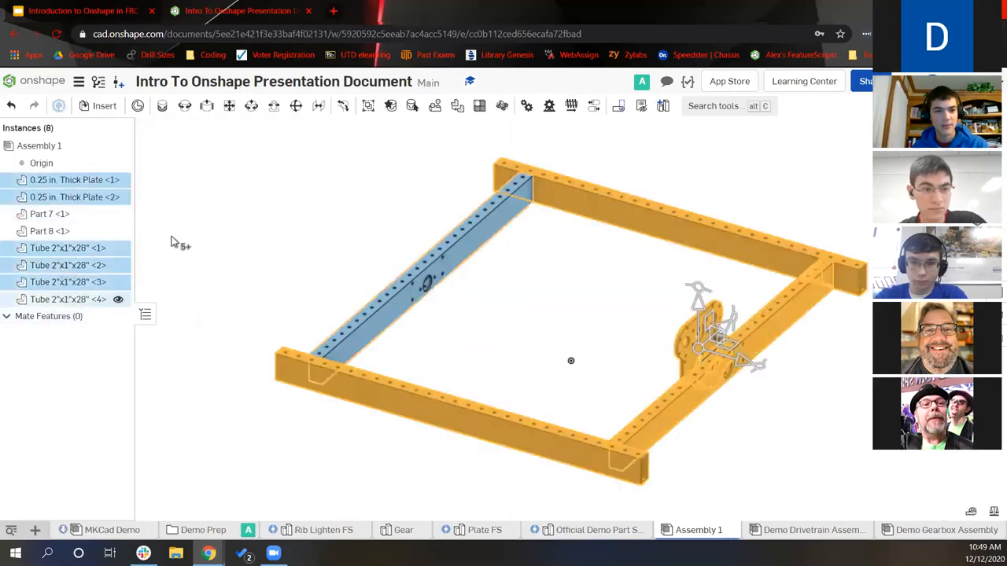
left_click(367, 107)
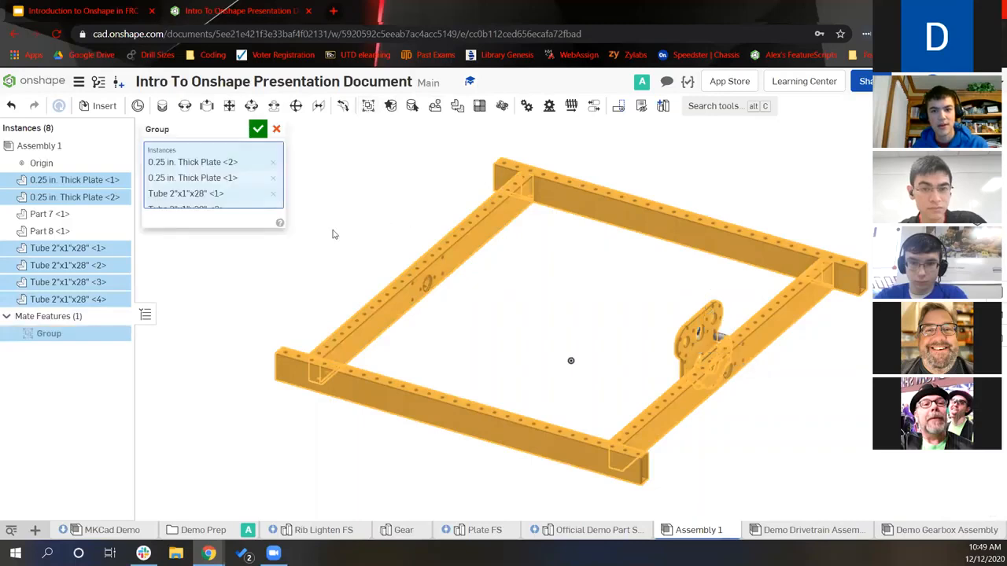
key("Return")
Fasten the short spacer Part 8 into a gearbox plate hole as Fastened 1
scroll(703, 364, "up", 8)
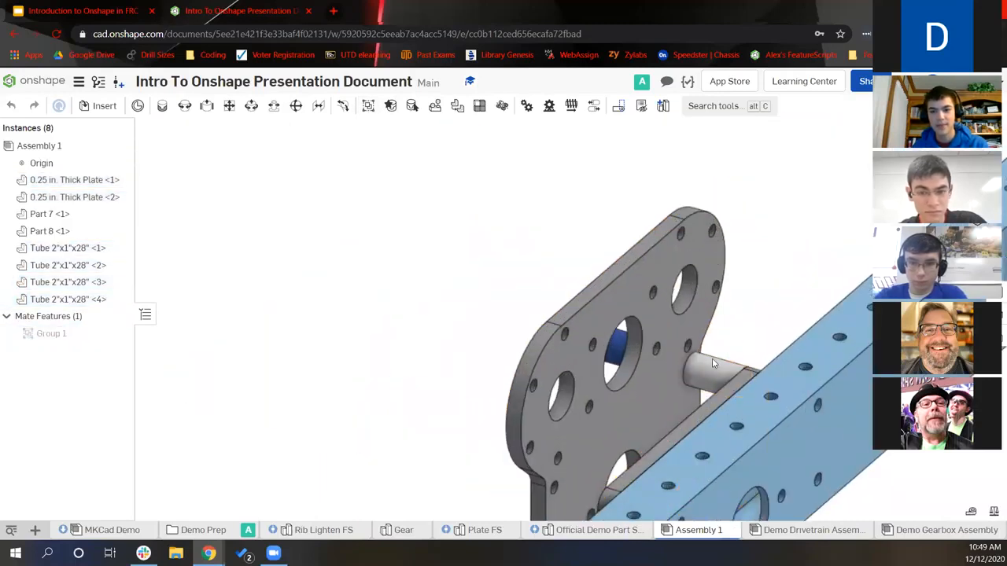
left_click(706, 380)
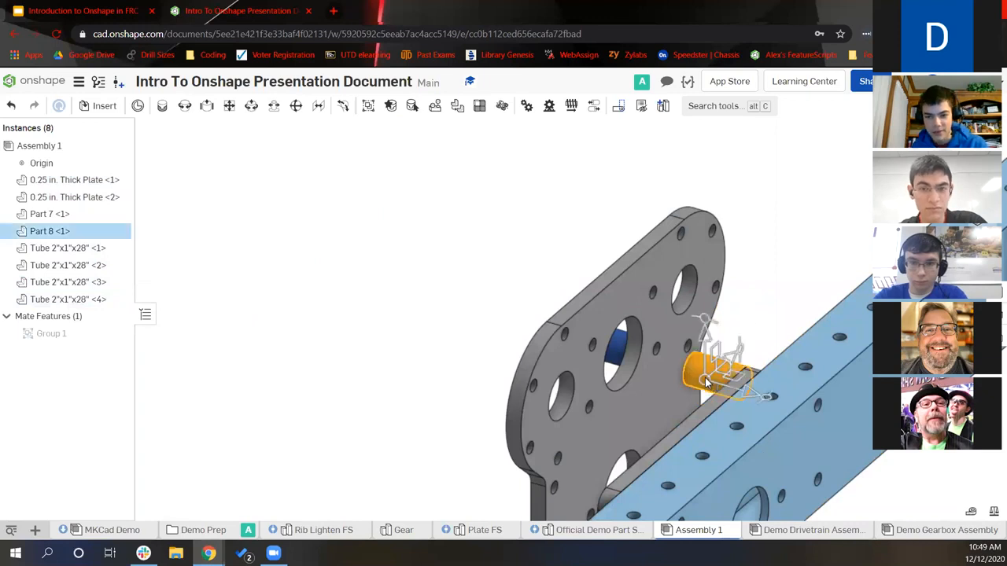
left_click(326, 180)
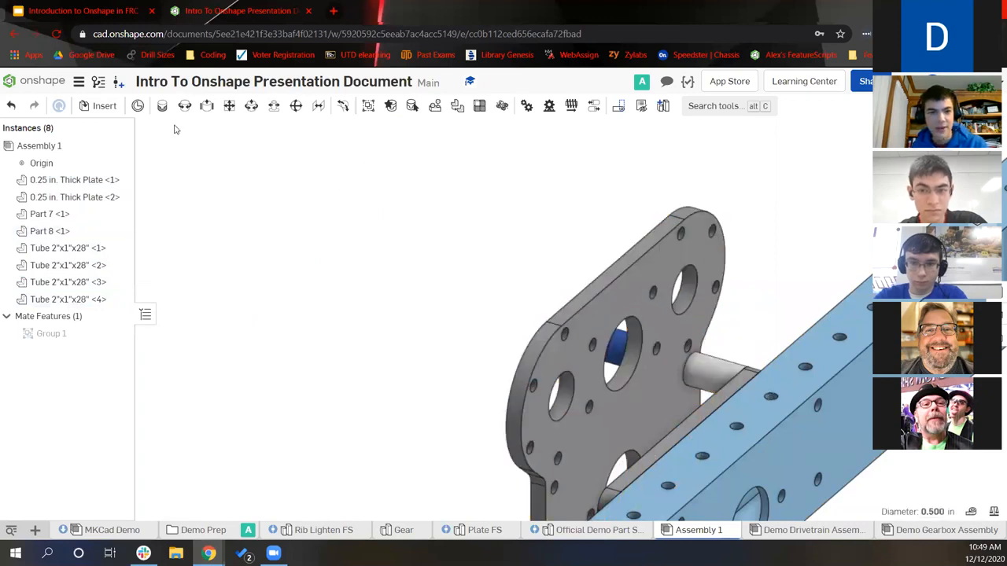
key("f")
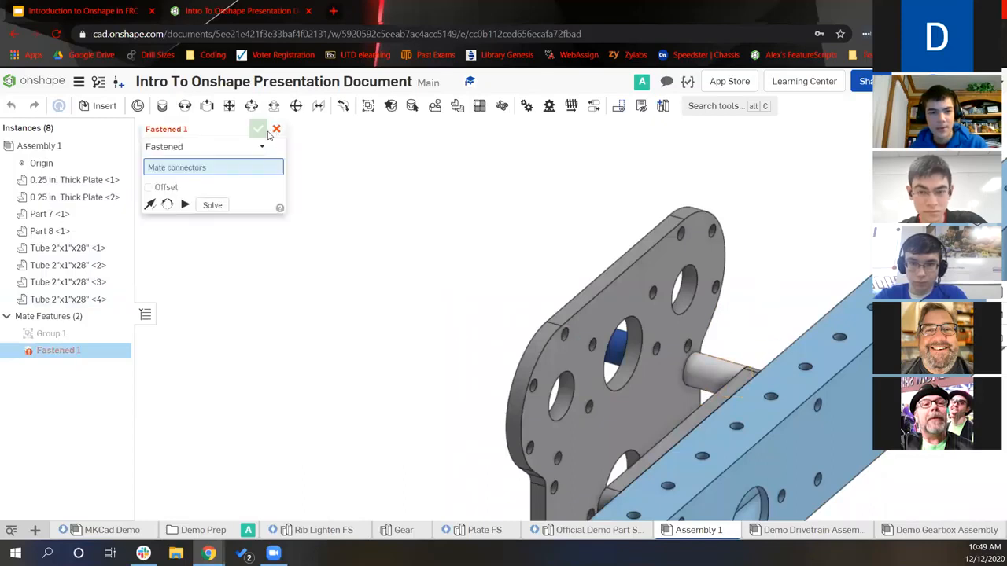
left_click(276, 131)
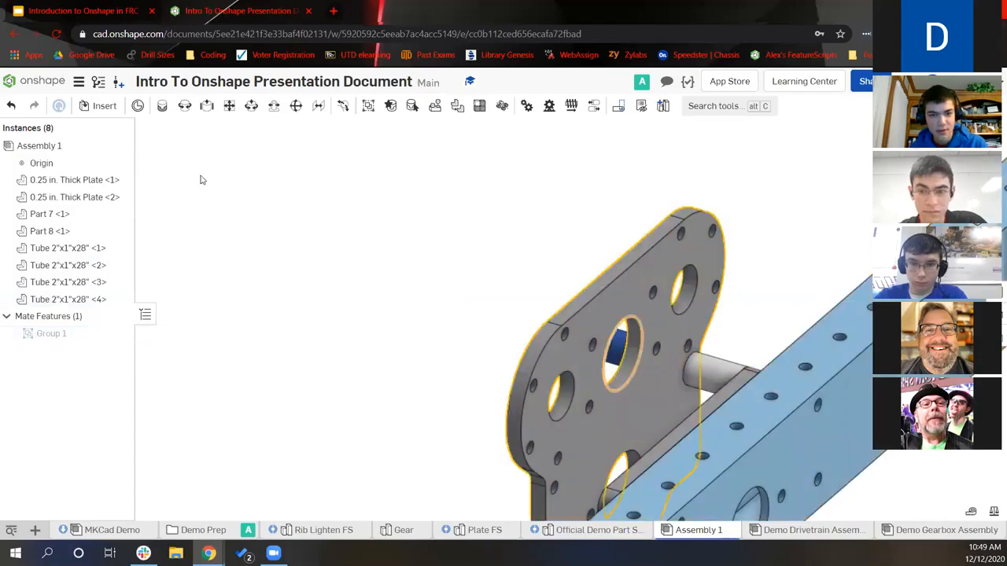
left_click(162, 106)
right_click_drag(550, 247, 826, 325)
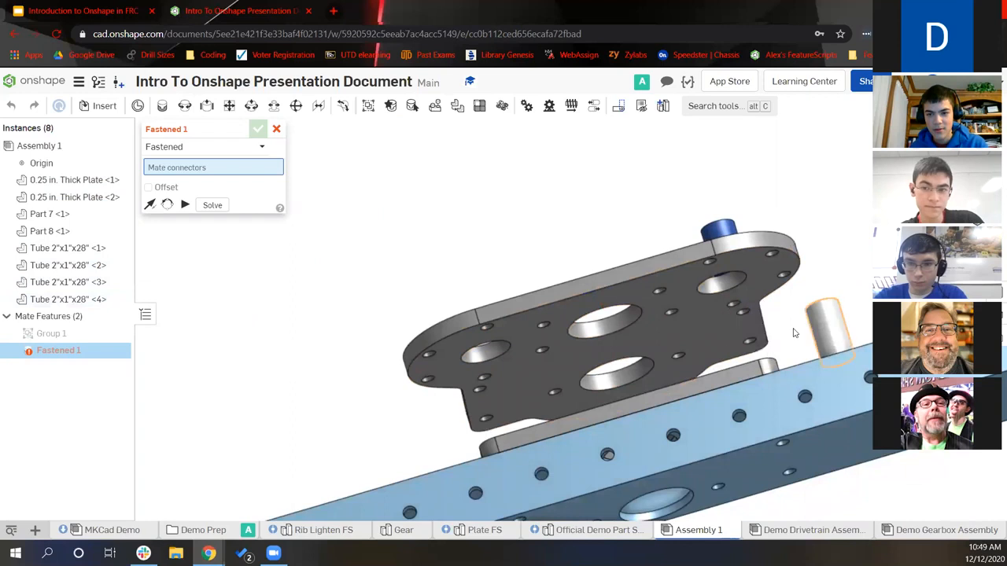
scroll(855, 307, "up", 2)
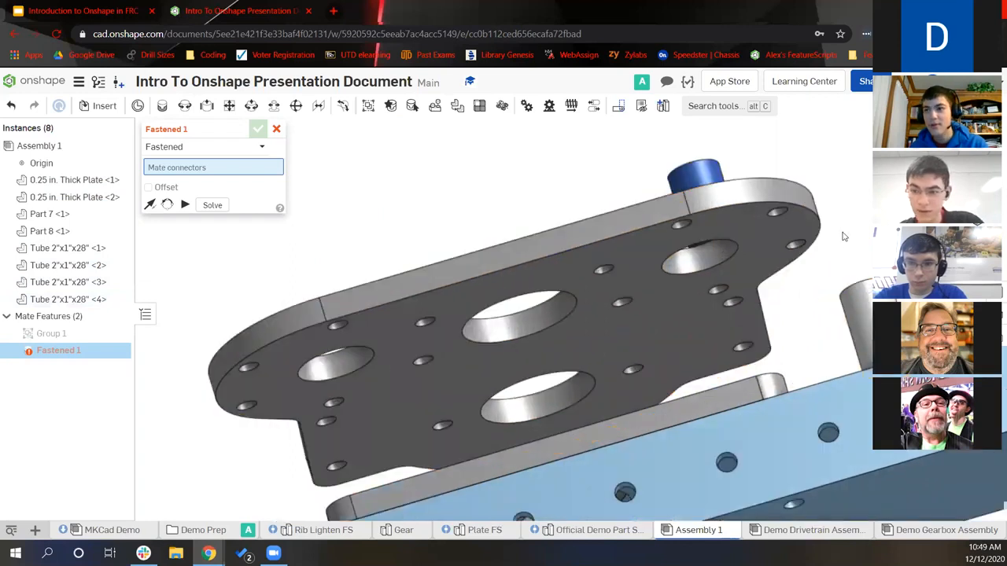
scroll(865, 276, "up", 3)
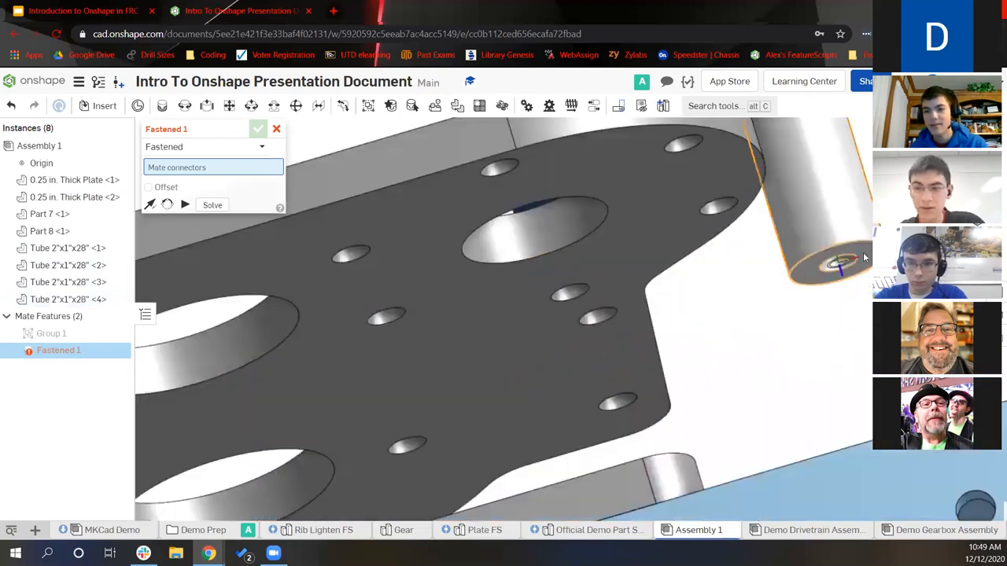
left_click(864, 257)
scroll(740, 346, "down", 5)
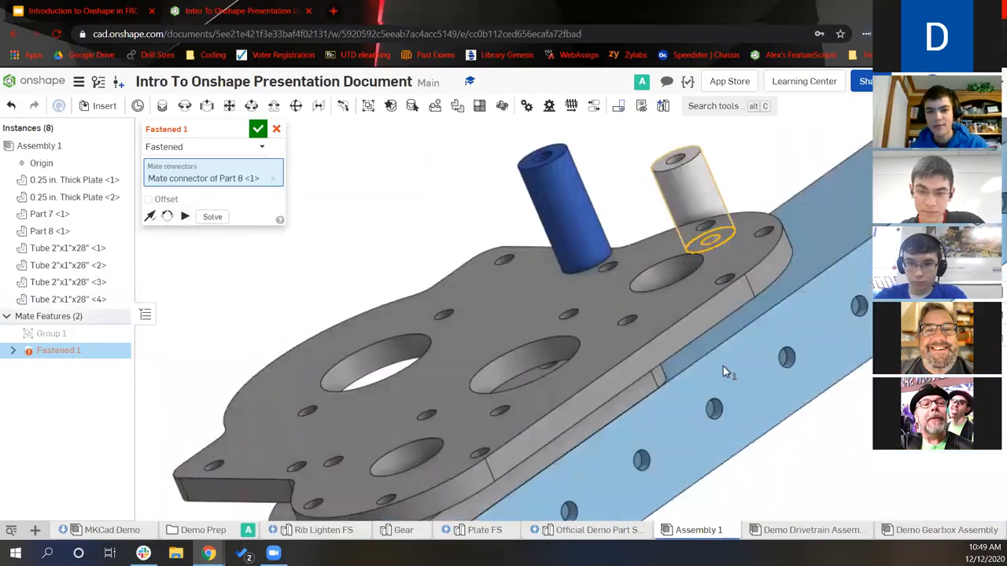
scroll(579, 358, "up", 5)
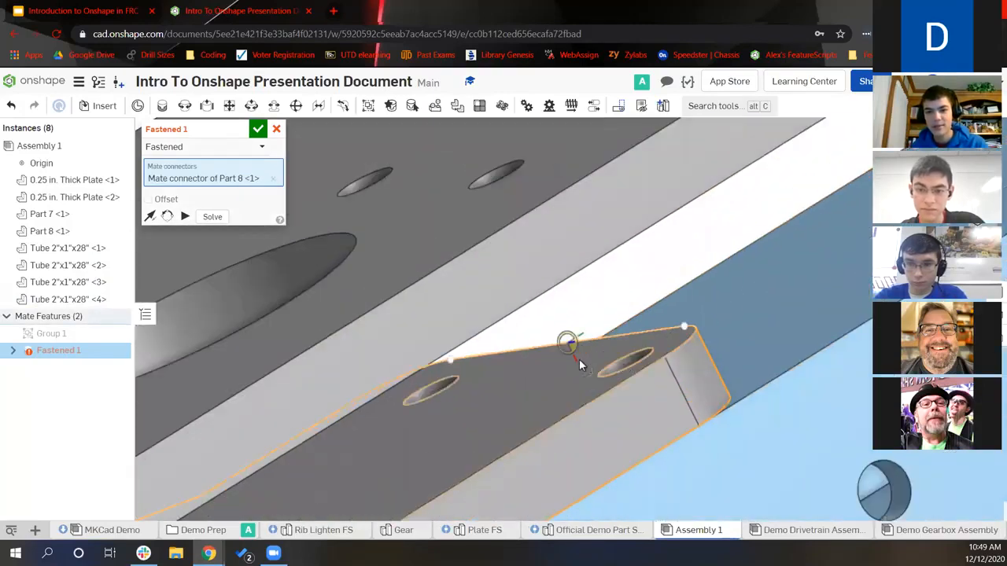
left_click(622, 360)
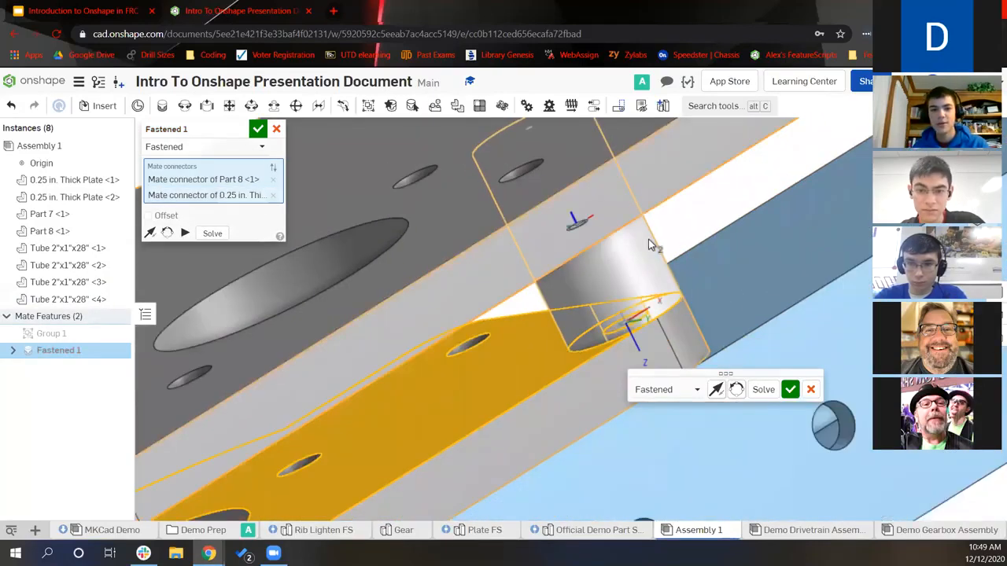
scroll(648, 240, "down", 3)
left_click(789, 390)
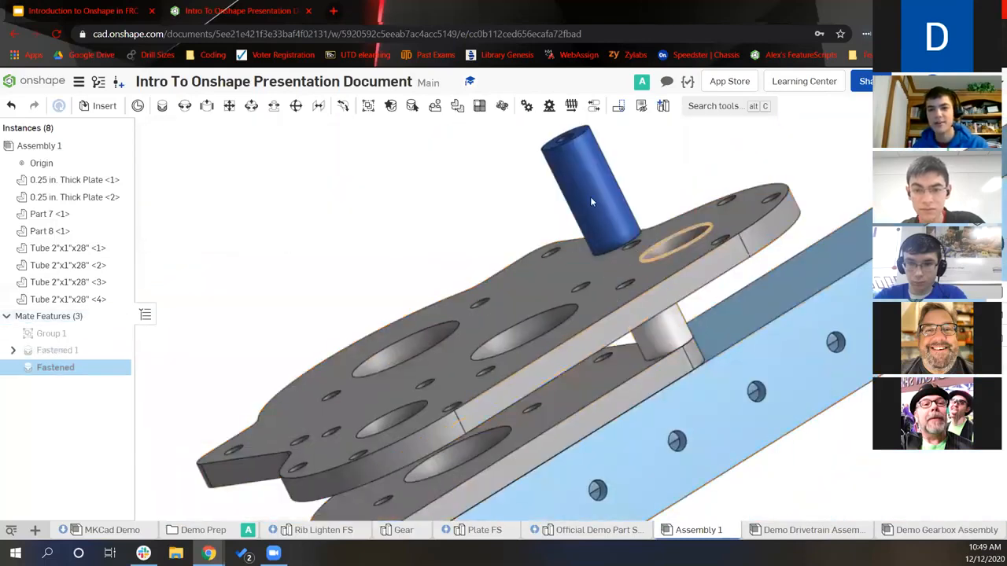
Fasten the blue standoff Part 7 into another plate hole as Fastened 2
right_click_drag(485, 133, 523, 185)
scroll(523, 185, "up", 3)
left_click(472, 180)
scroll(617, 203, "down", 3)
right_click_drag(622, 204, 652, 239)
scroll(650, 242, "up", 3)
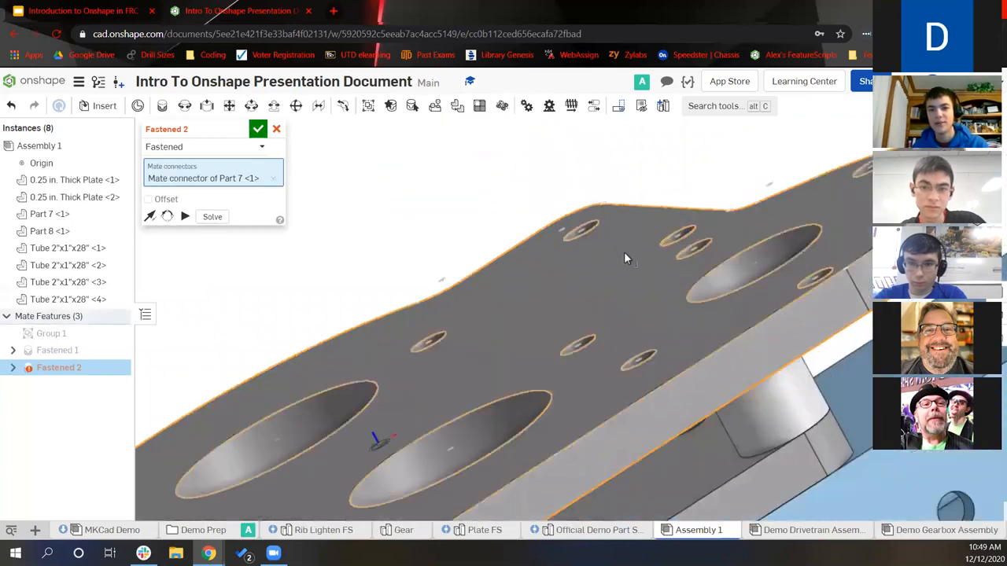
left_click(671, 240)
scroll(597, 196, "down", 2)
right_click_drag(553, 210, 476, 207)
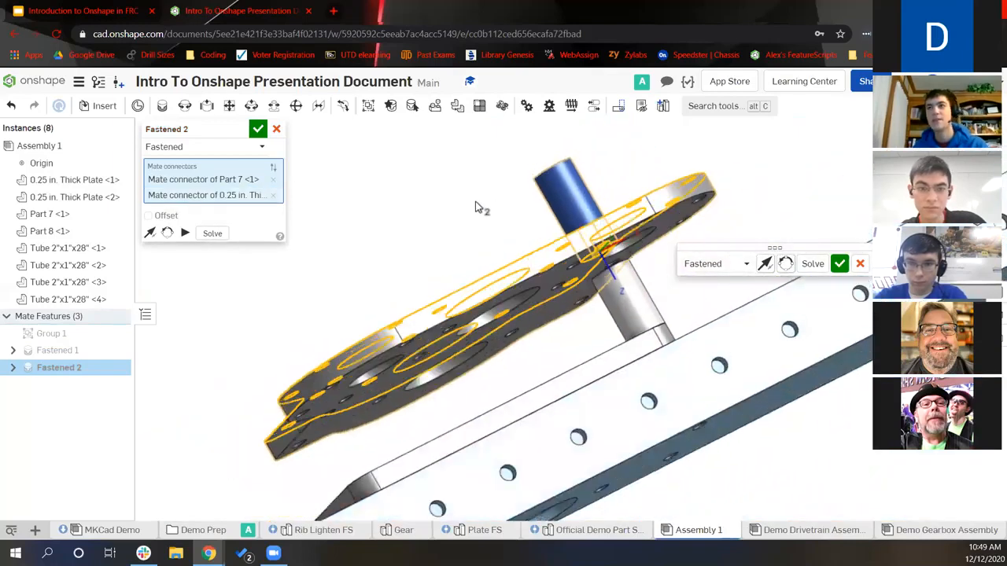
left_click(258, 128)
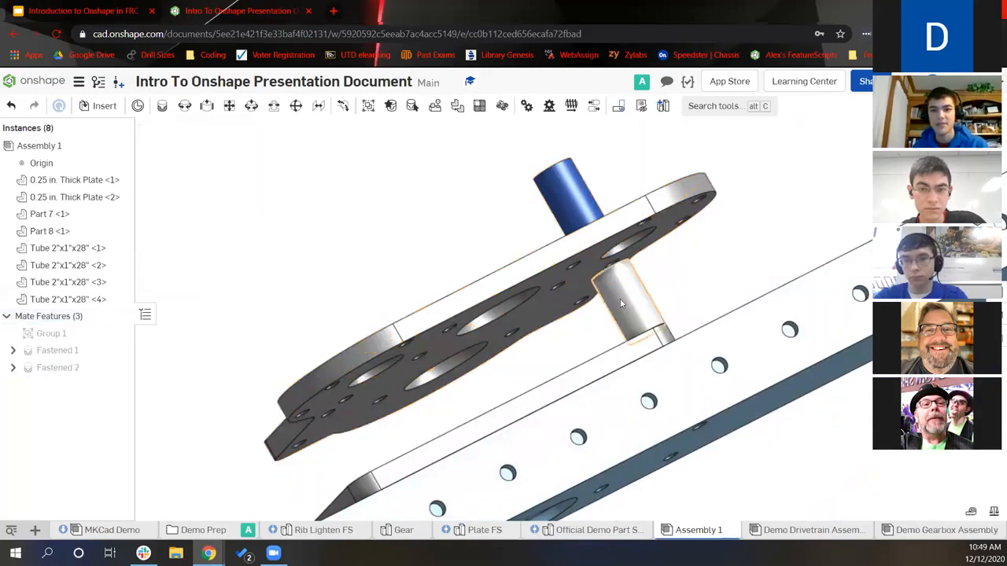
left_click(533, 302)
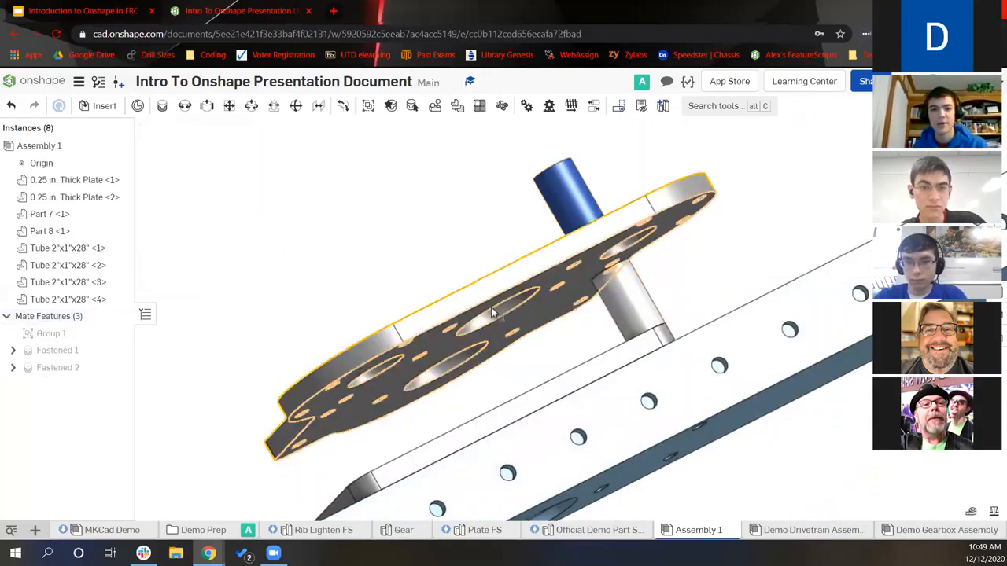
Paste a copy of the gearbox plate as a third, unattached 0.25 in. Thick Plate
key("ctrl+v")
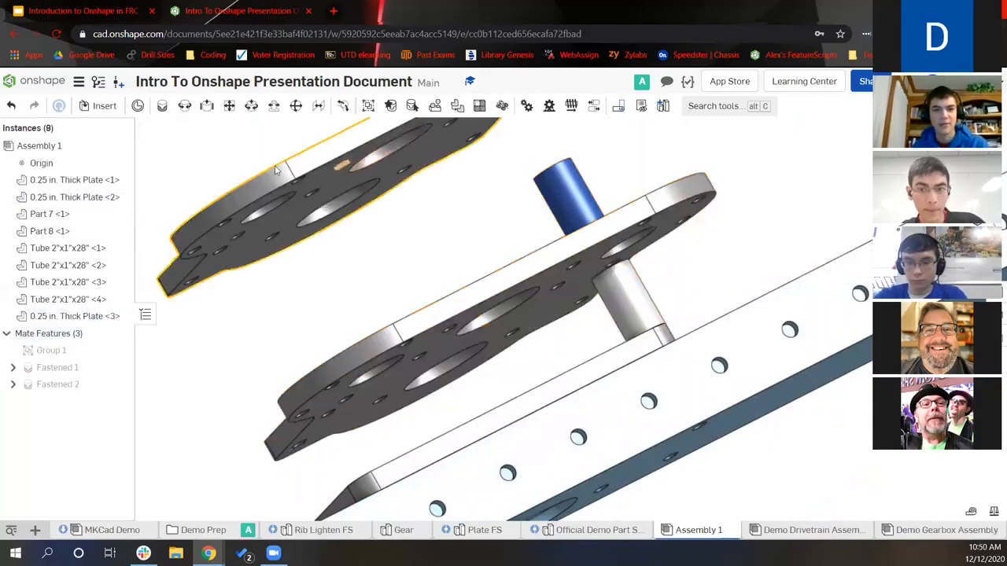
left_click(163, 108)
right_click_drag(419, 202, 492, 189)
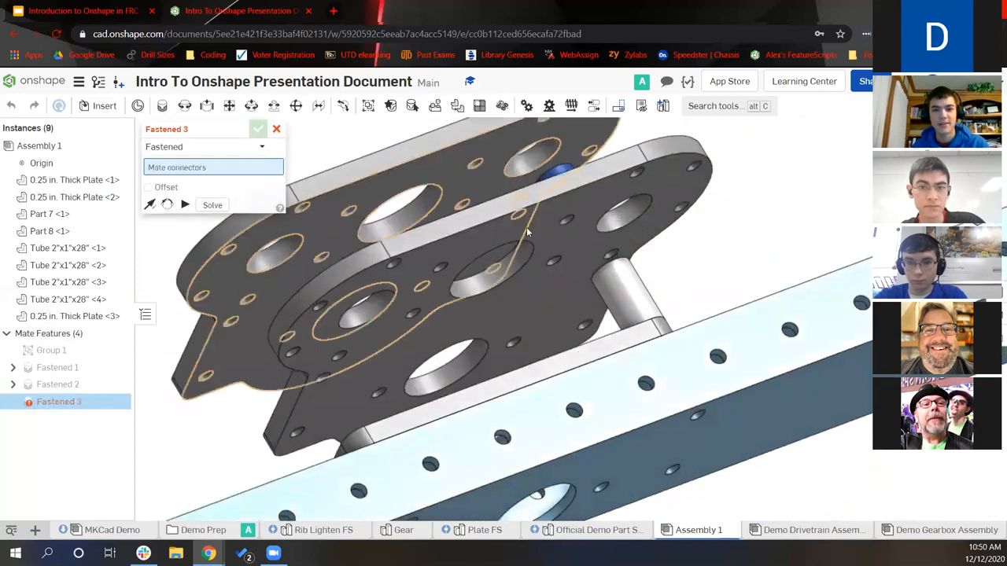
mouse_move(569, 306)
right_mouse_down()
mouse_move(560, 306)
mouse_move(572, 298)
right_mouse_up()
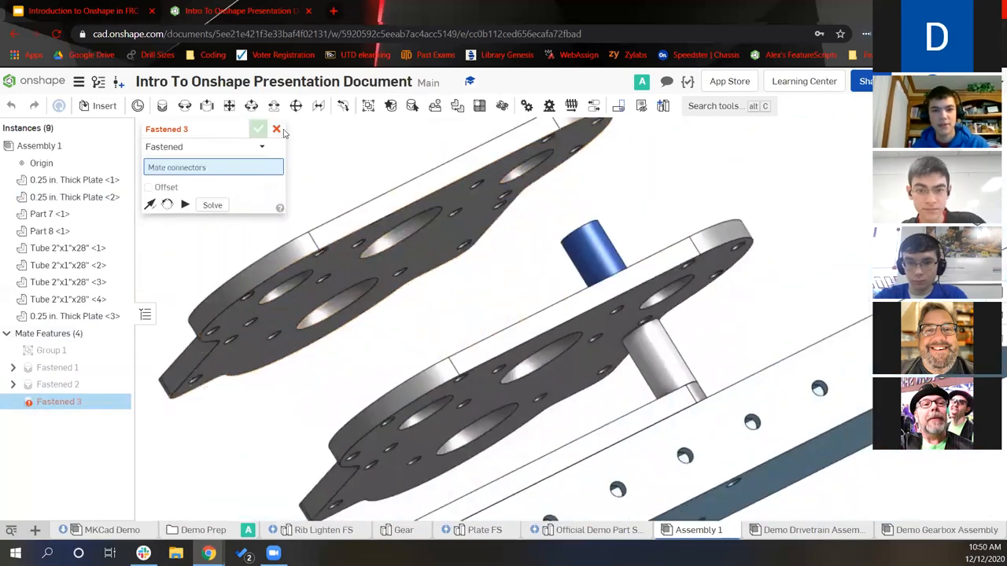
left_click(276, 128)
right_click_drag(361, 140, 467, 184)
scroll(468, 184, "down", 1)
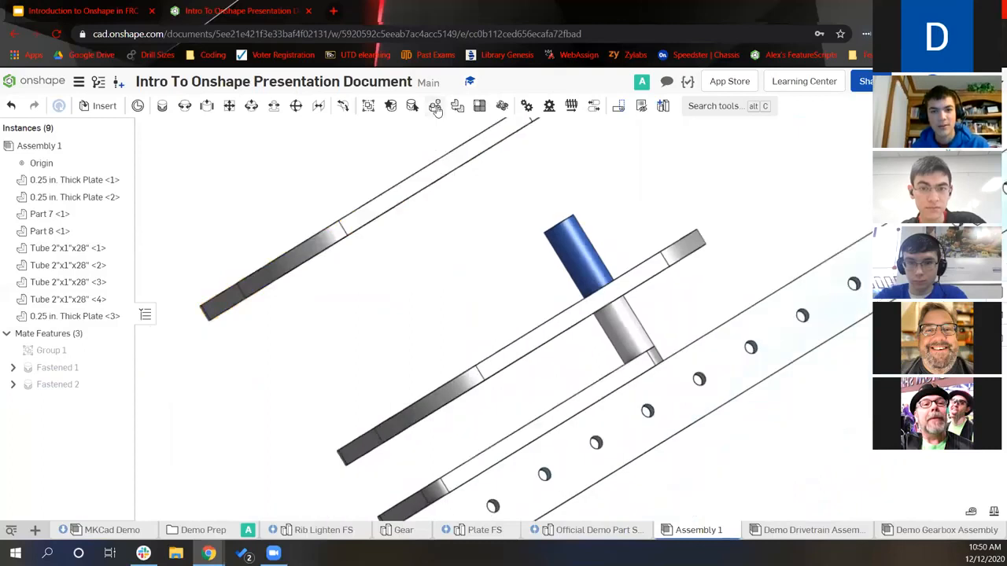
Replicate standoff Part 7 into three more plate holes using Match individual edges
left_click(574, 255)
right_click_drag(553, 263, 442, 259)
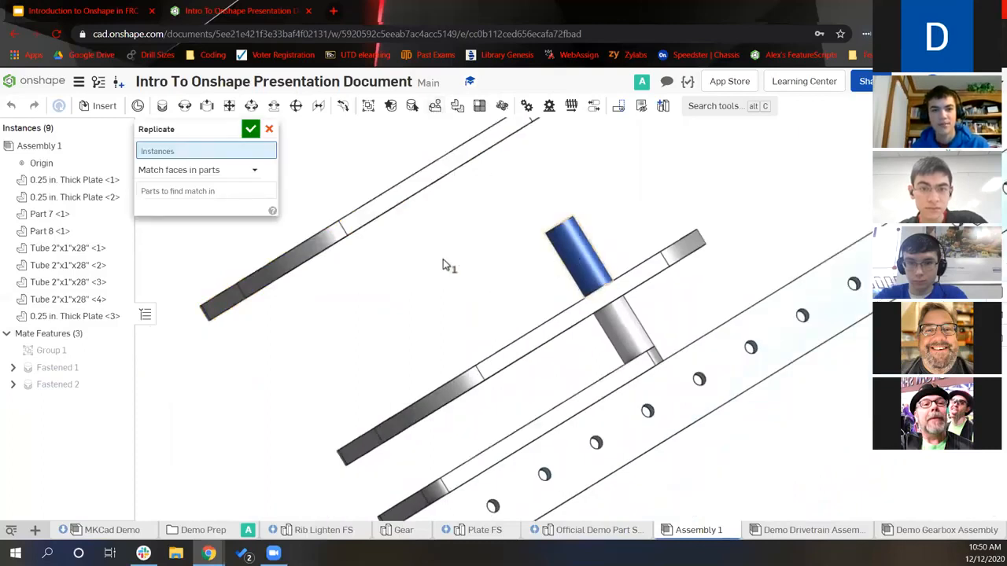
left_click(216, 182)
left_click(218, 205)
left_click(227, 183)
left_click(189, 236)
scroll(533, 273, "up", 5)
left_click(548, 289)
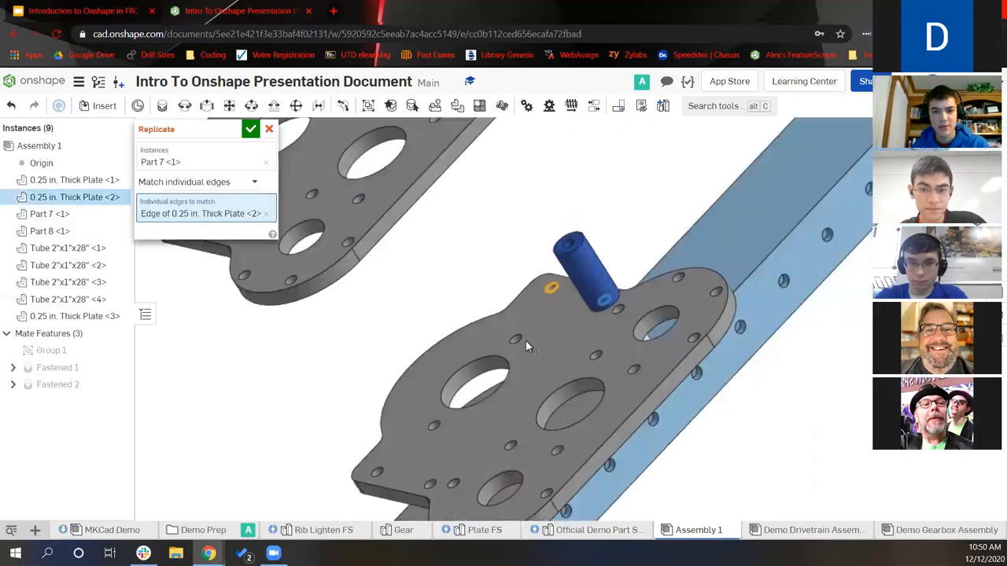
left_click(383, 470)
left_click(424, 478)
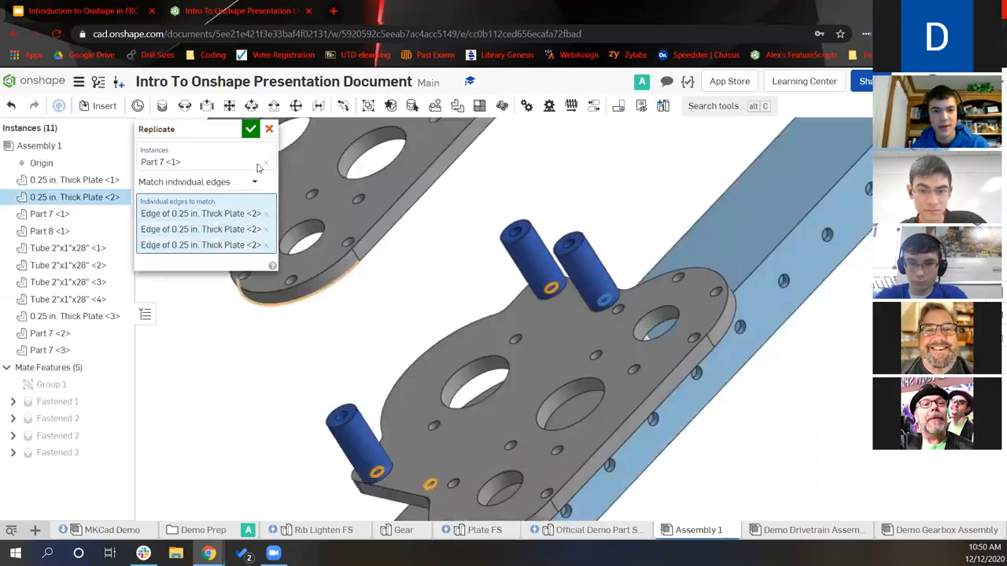
left_click(252, 130)
Replicate spacer Part 8 across the plate face's holes using Match edges on face
left_click(435, 106)
right_click_drag(508, 191, 550, 212)
left_click(640, 337)
left_click(222, 182)
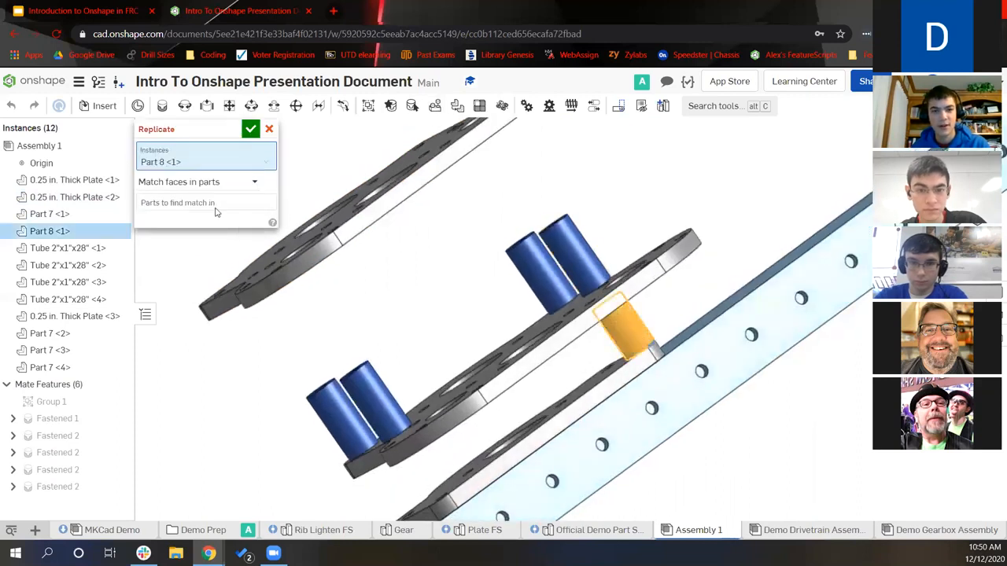
left_click(215, 207)
right_click_drag(520, 346, 577, 402)
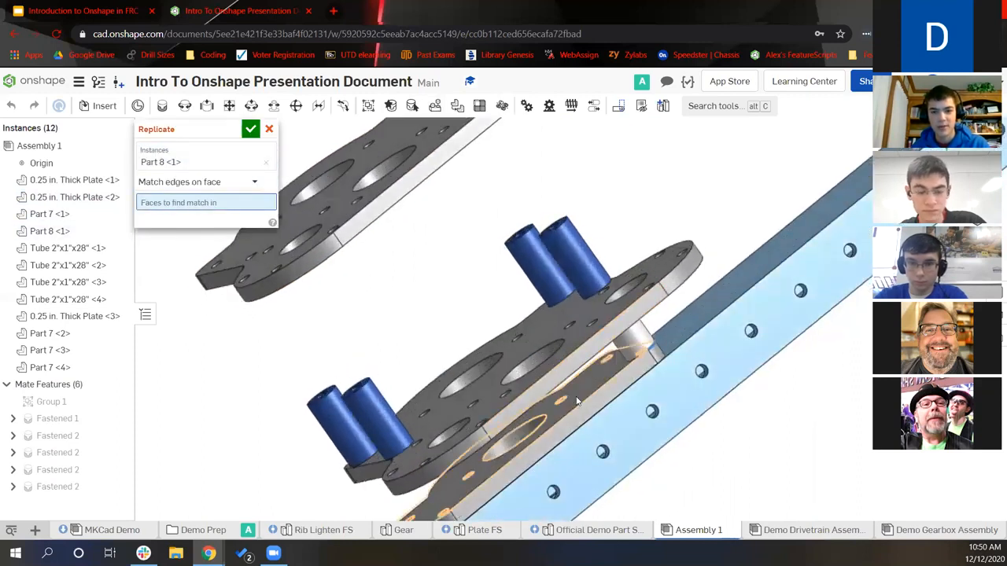
left_click(577, 401)
left_click(248, 133)
right_click_drag(548, 364, 462, 254)
left_click(161, 109)
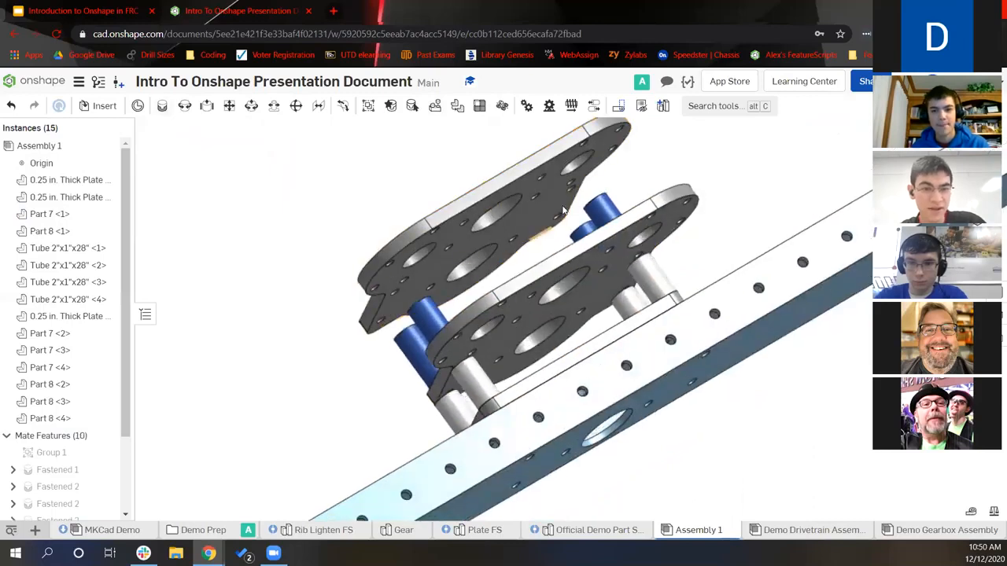
scroll(563, 211, "up", 5)
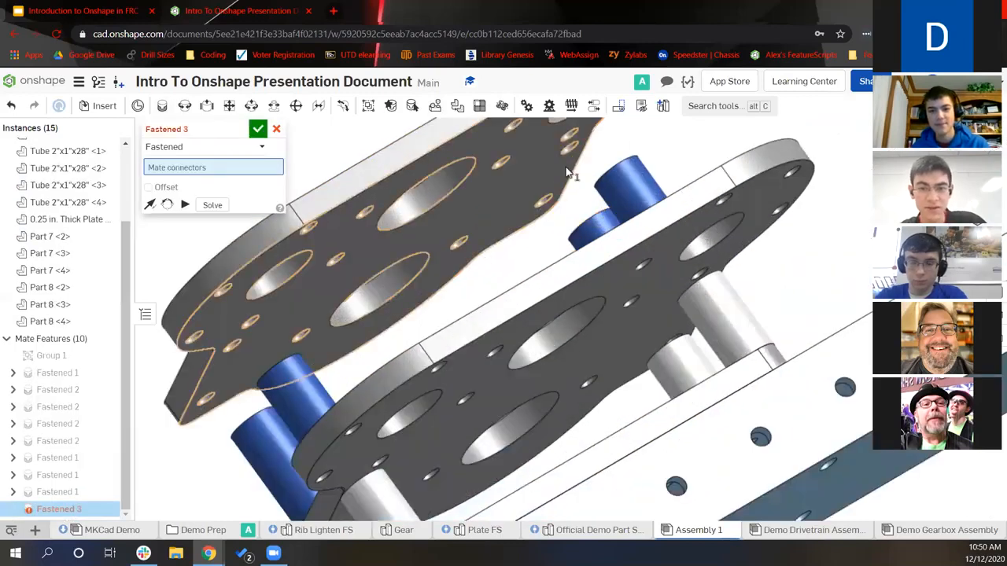
Fasten the copied plate's hole connector to the Part 7 standoff connector as Fastened 3
left_click(573, 168)
right_click_drag(580, 185, 697, 333)
scroll(697, 334, "up", 5)
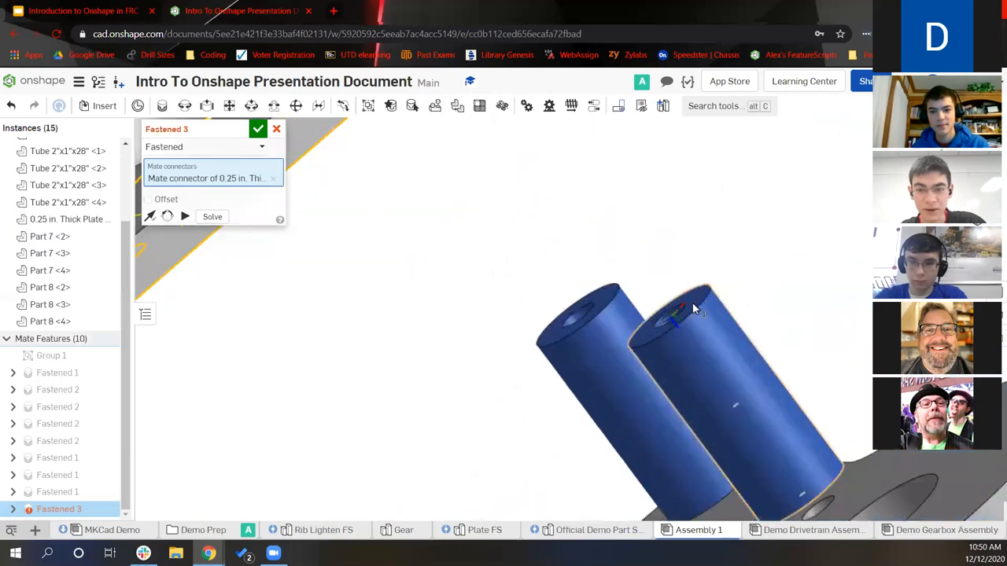
left_click(693, 302)
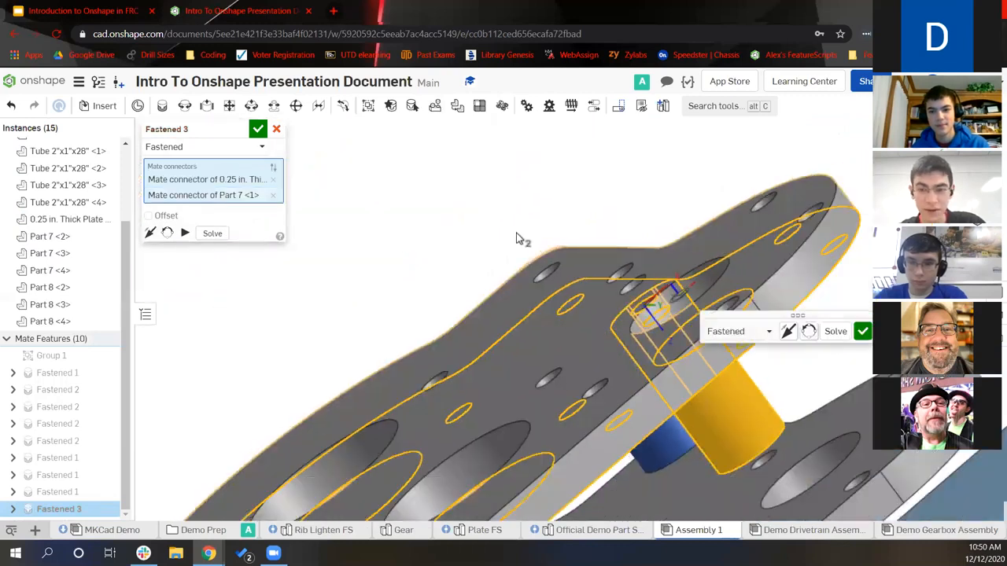
left_click(261, 129)
scroll(420, 256, "down", 6)
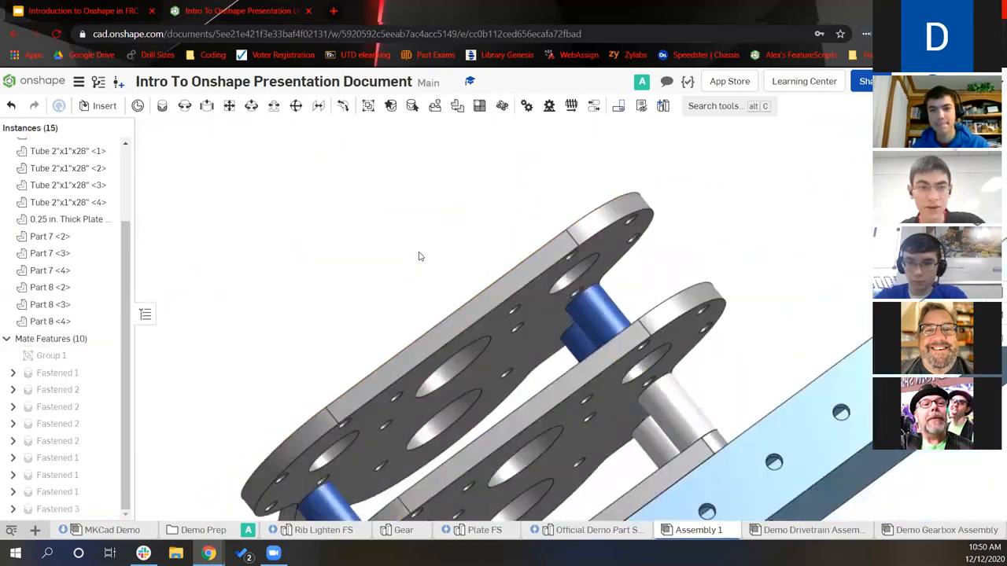
right_click_drag(624, 304, 227, 241)
Insert the WCP Gearbox Bearing Block from MKCad - Versa into the assembly
left_click(101, 106)
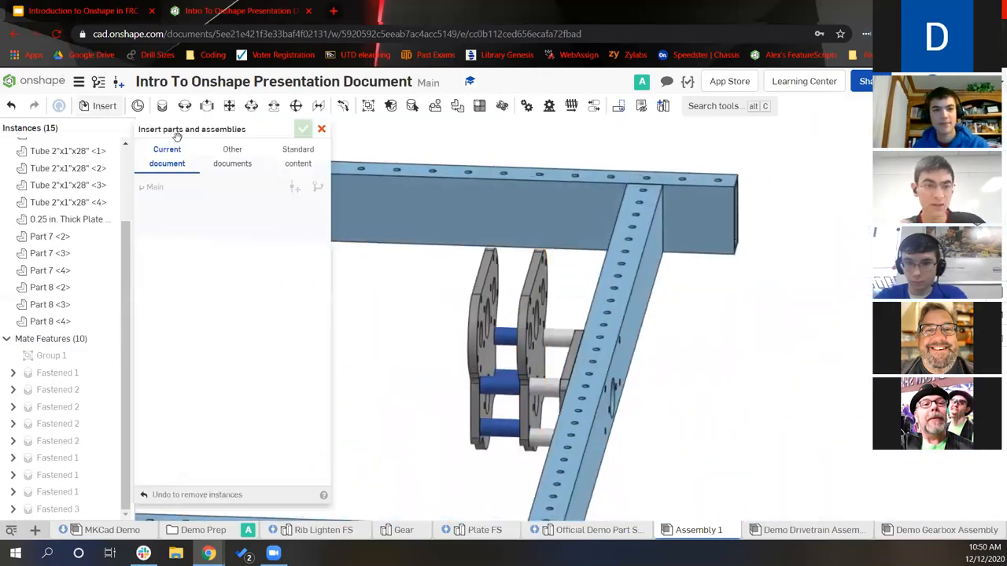
left_click(238, 156)
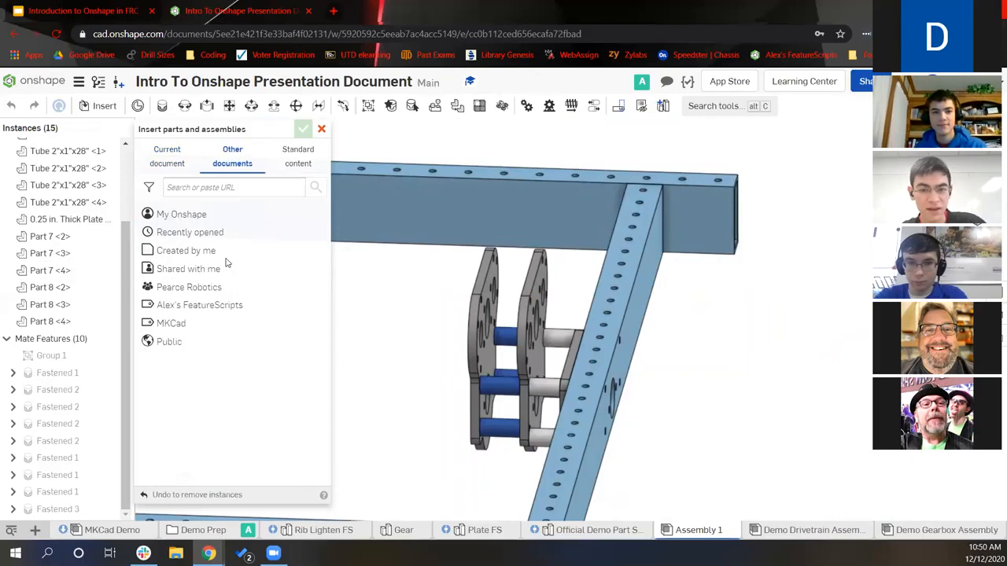
left_click(189, 322)
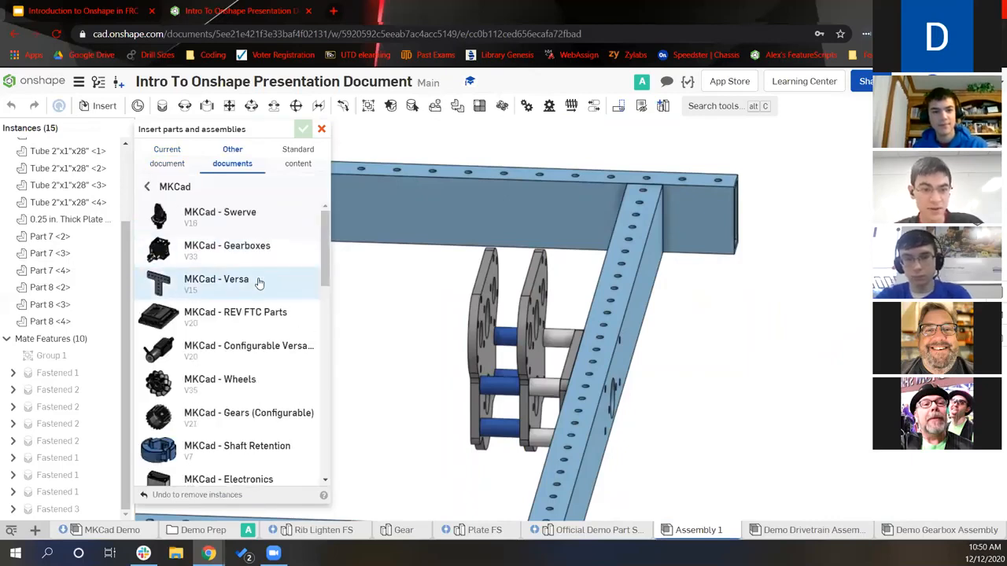
left_click(259, 281)
scroll(268, 354, "down", 10)
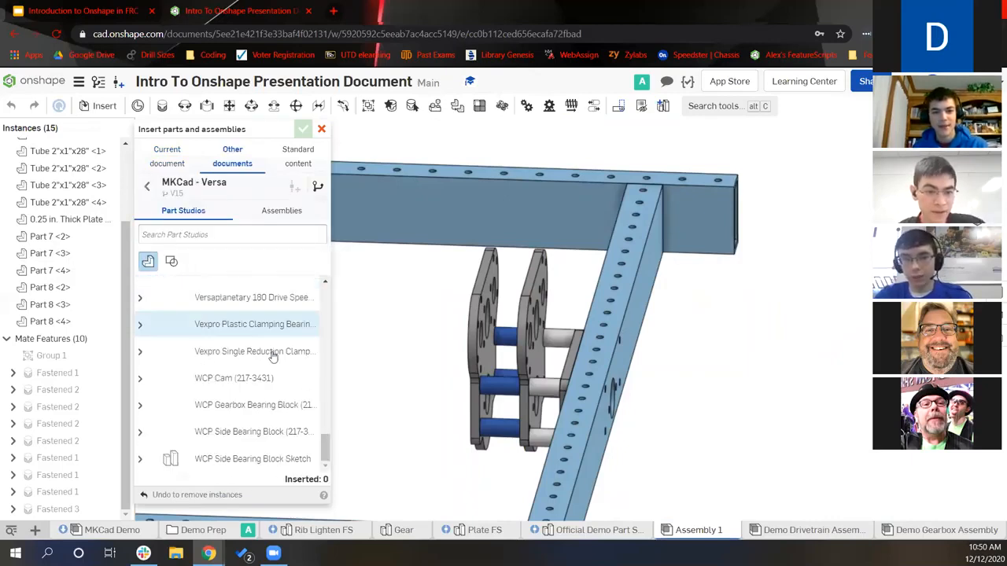
left_click(248, 403)
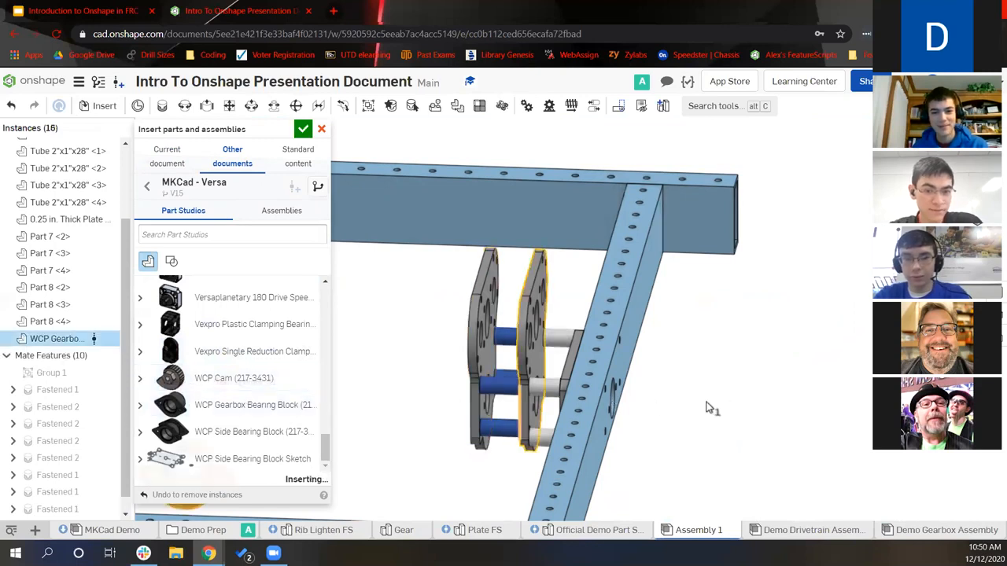
left_click(747, 397)
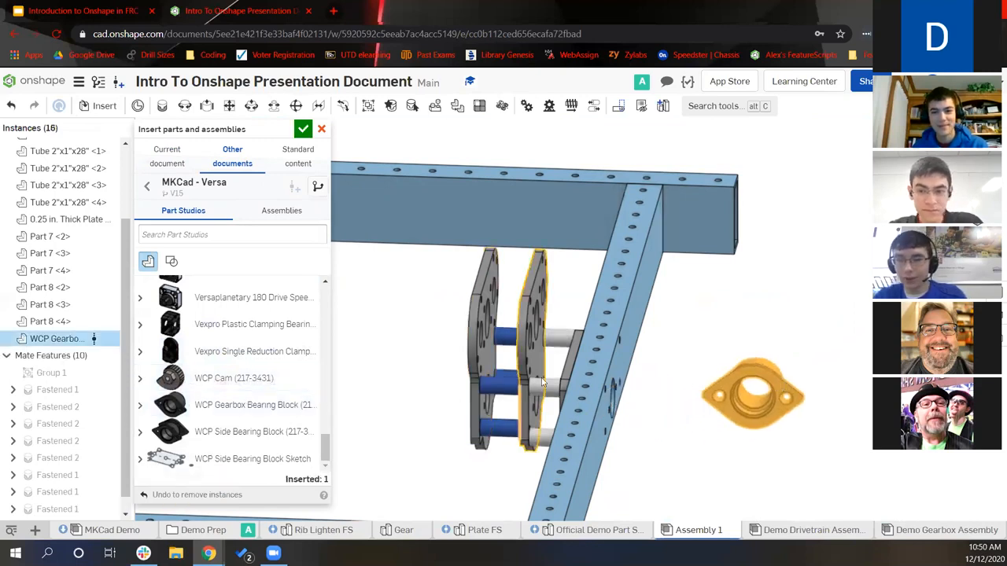
Insert a 30T Aluminum 20DP 1/2" hex bore spur gear from MKCad configurable gears
left_click(146, 185)
scroll(250, 344, "down", 3)
scroll(259, 299, "up", 1)
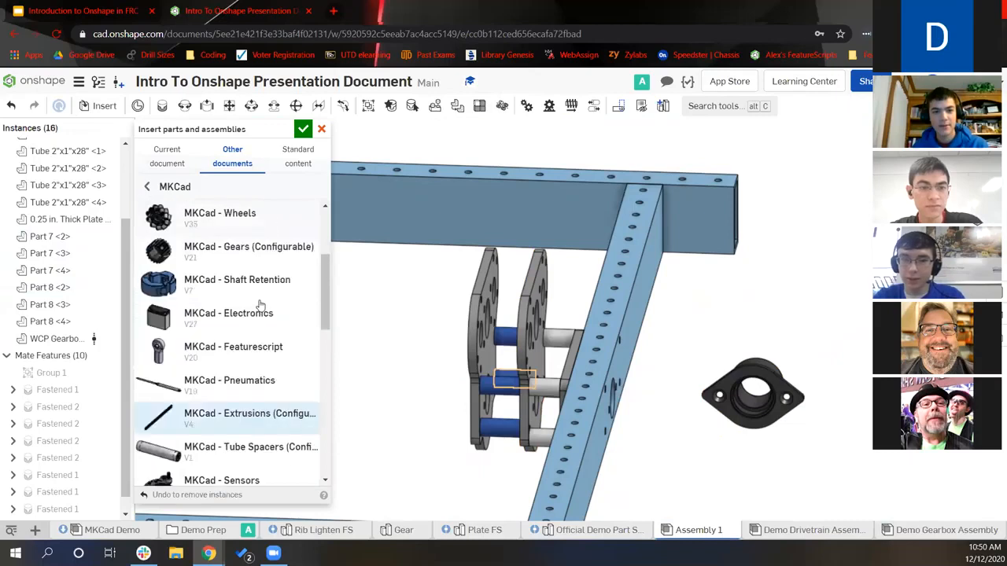
left_click(252, 288)
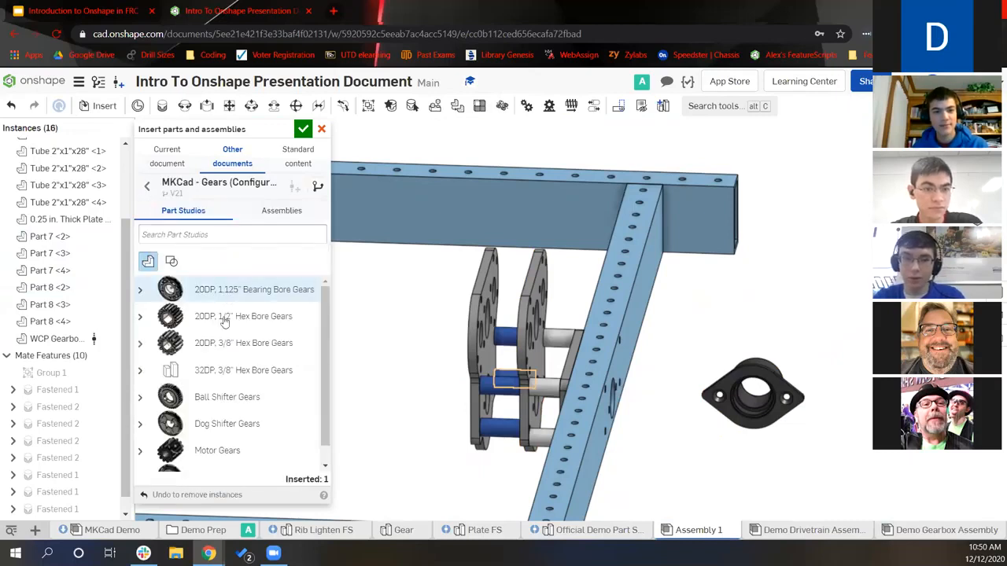
left_click(142, 317)
scroll(252, 299, "down", 1)
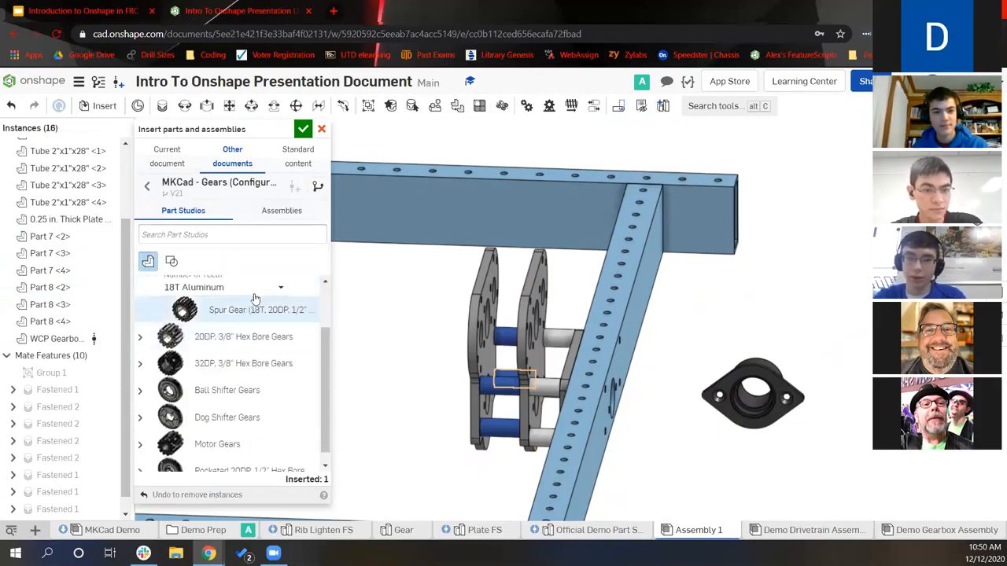
left_click(253, 293)
scroll(244, 374, "down", 3)
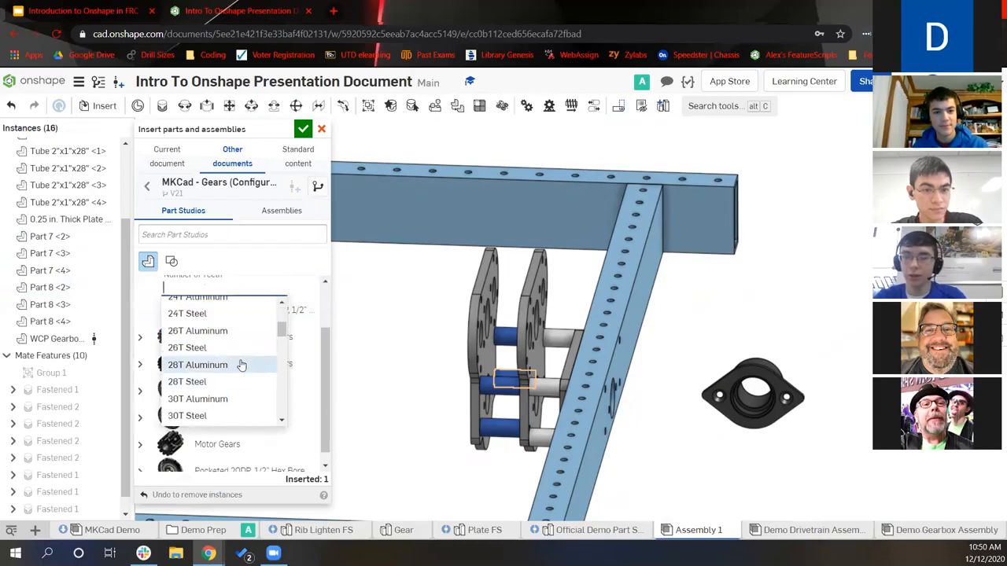
left_click(225, 399)
left_click(232, 314)
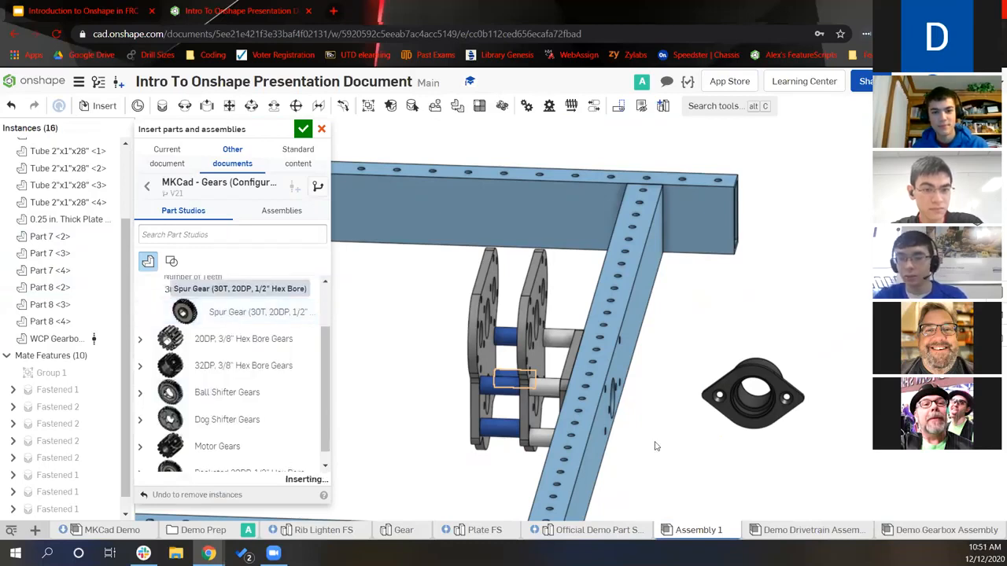
left_click(689, 467)
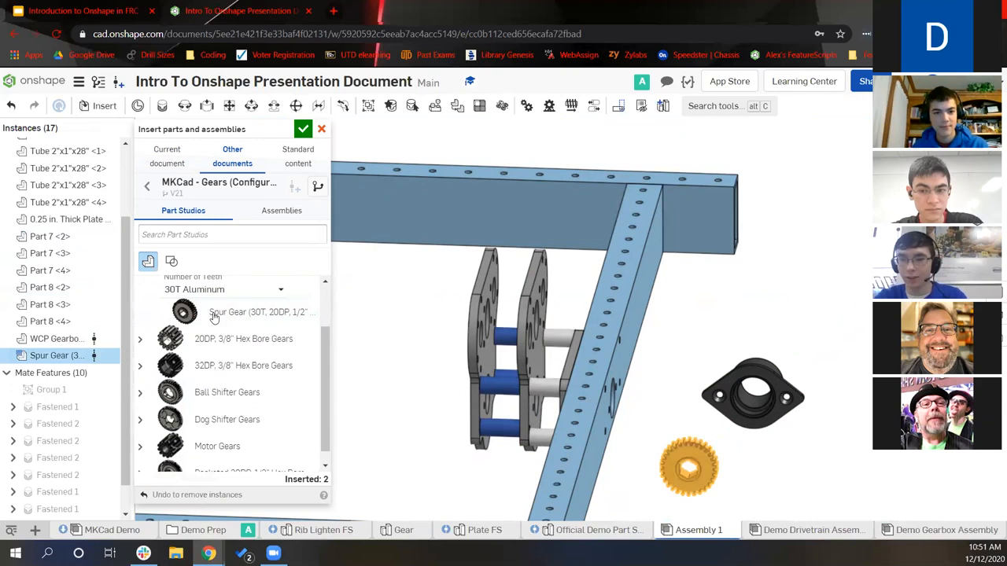
Insert a 60-tooth hex bore spur gear beside the others
scroll(229, 385, "down", 2)
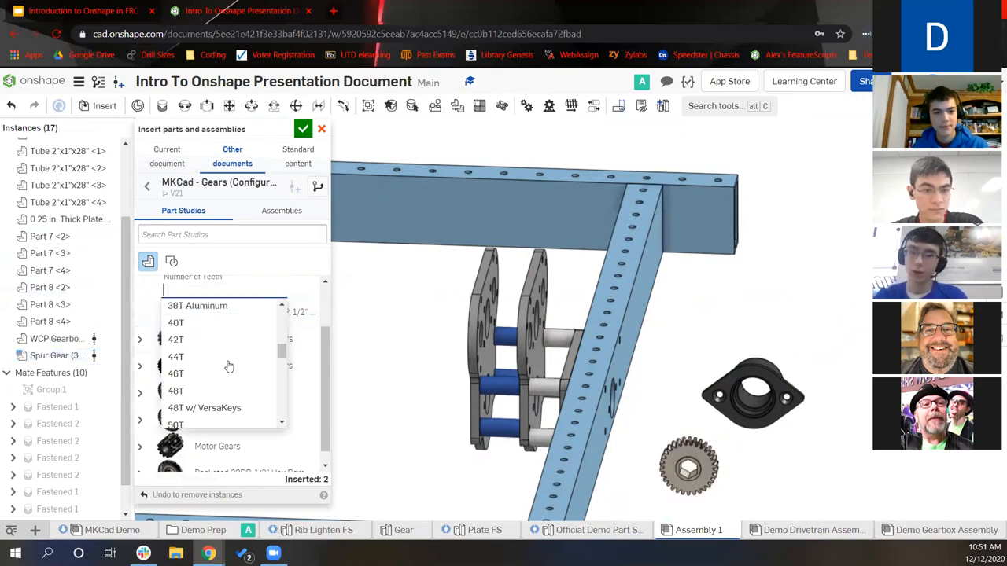
scroll(231, 352, "down", 2)
left_click(234, 346)
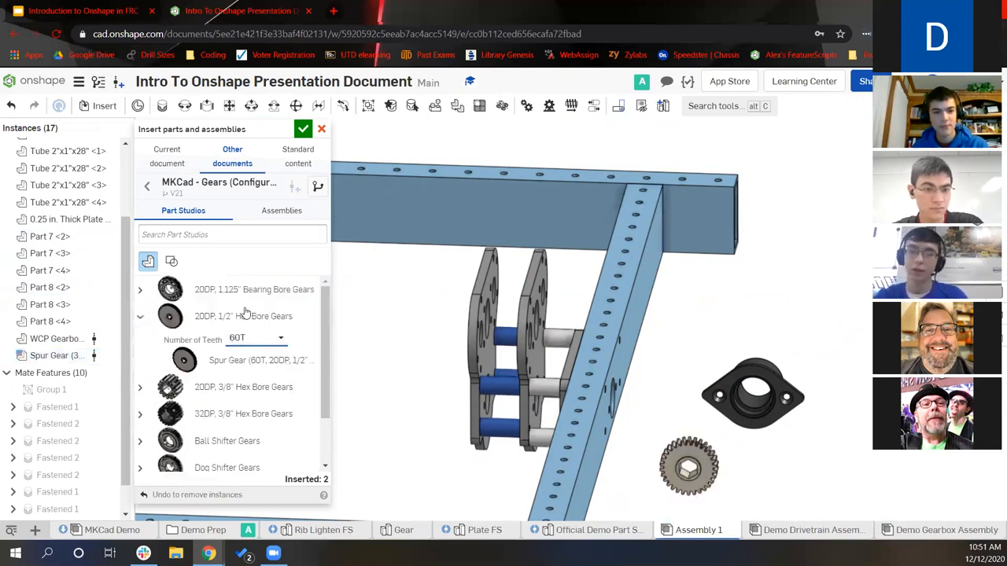
left_click_drag(246, 313, 590, 414)
left_click(711, 447)
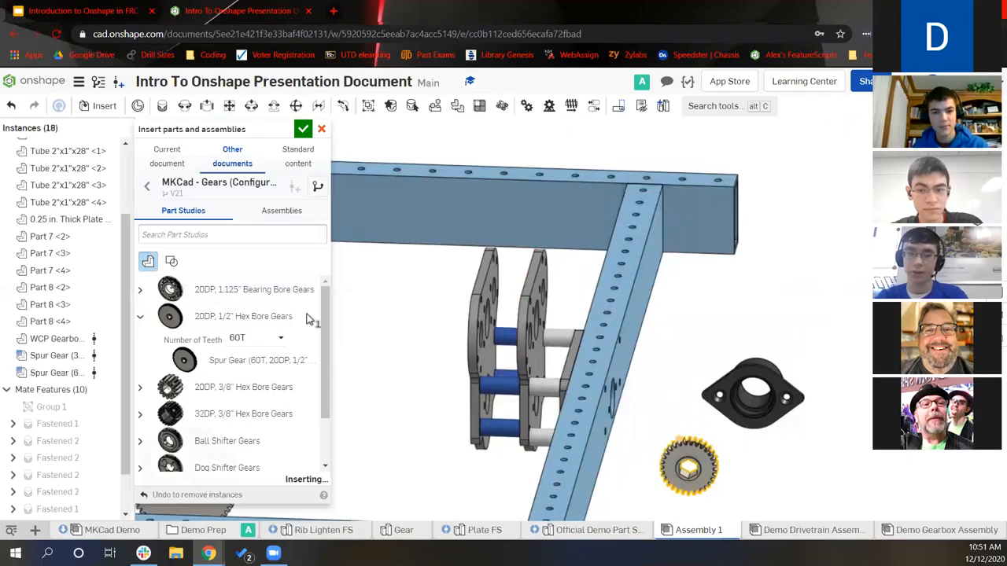
Insert the Falcon 20DP 12T Steel motor gear
scroll(159, 435, "down", 2)
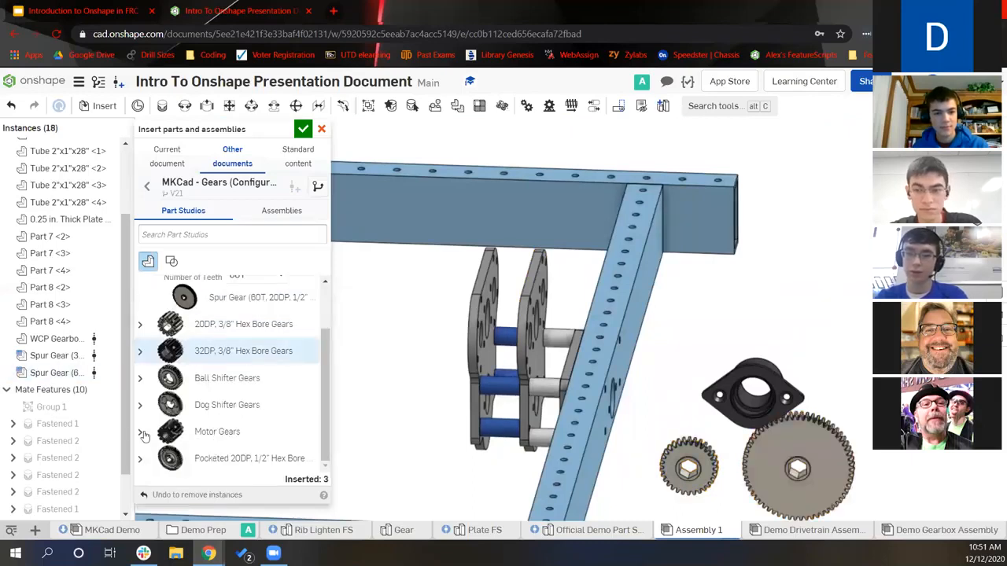
left_click(235, 430)
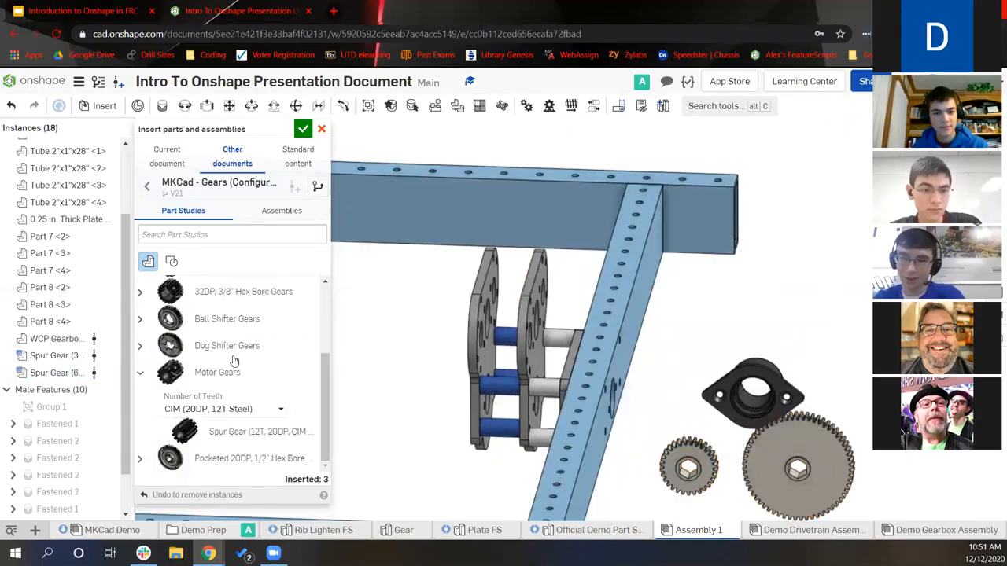
left_click(235, 409)
scroll(236, 355, "down", 2)
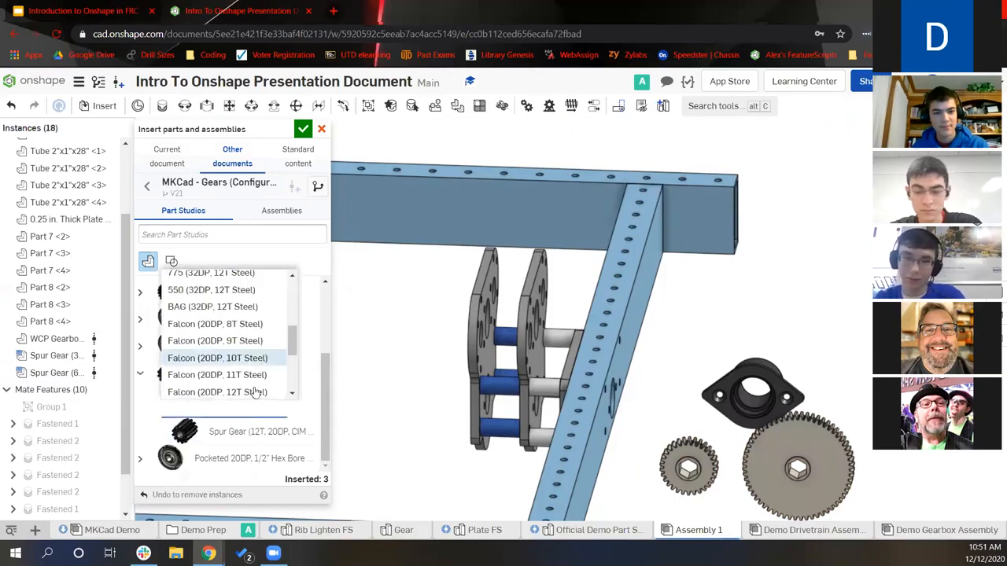
left_click(229, 431)
left_click(719, 339)
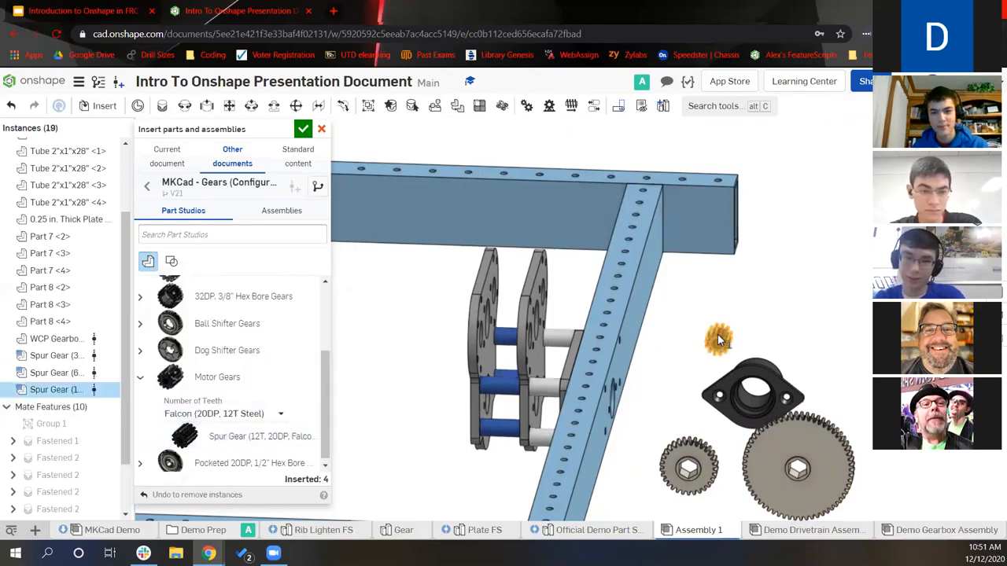
Insert the Falcon 500 motor assembly from MKCad - Motors in its Long Shaft configuration
left_click(147, 187)
scroll(228, 354, "down", 10)
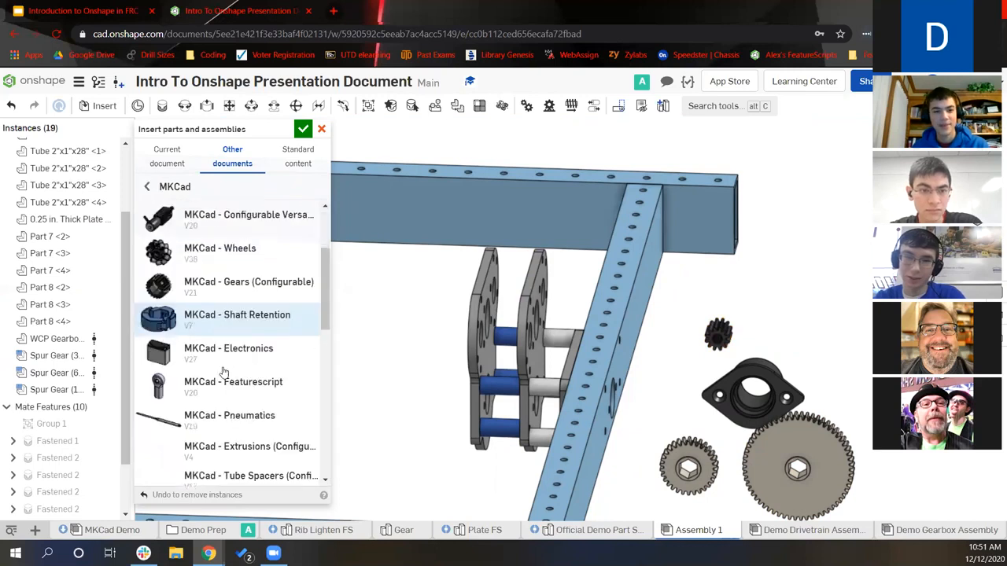
left_click(236, 441)
scroll(239, 346, "down", 5)
scroll(234, 354, "up", 2)
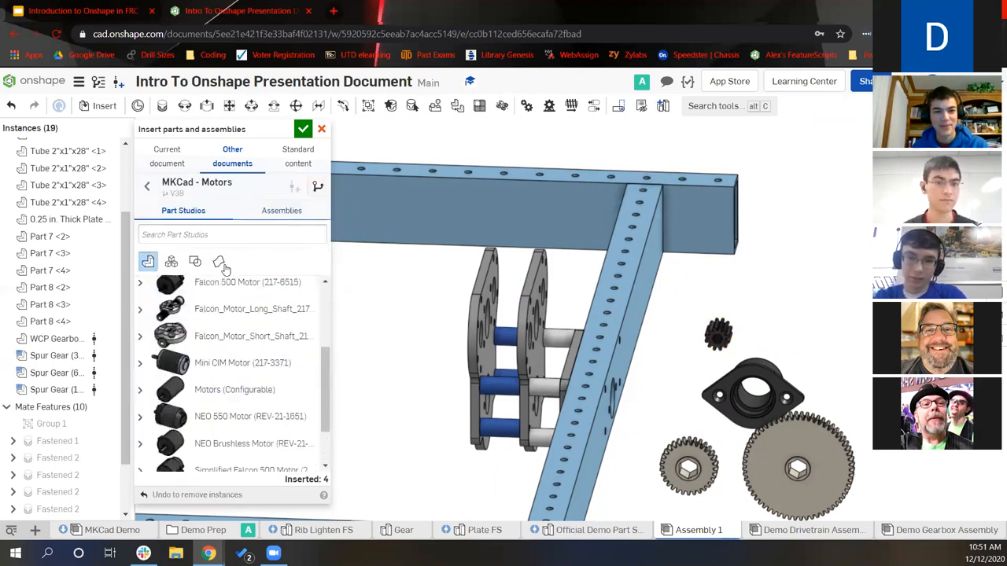
left_click(282, 210)
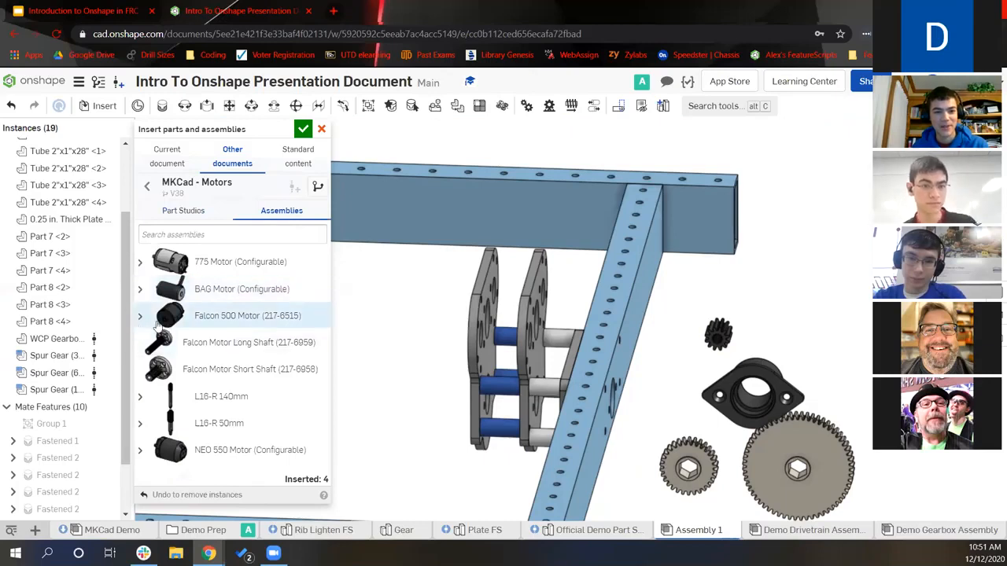
left_click(142, 317)
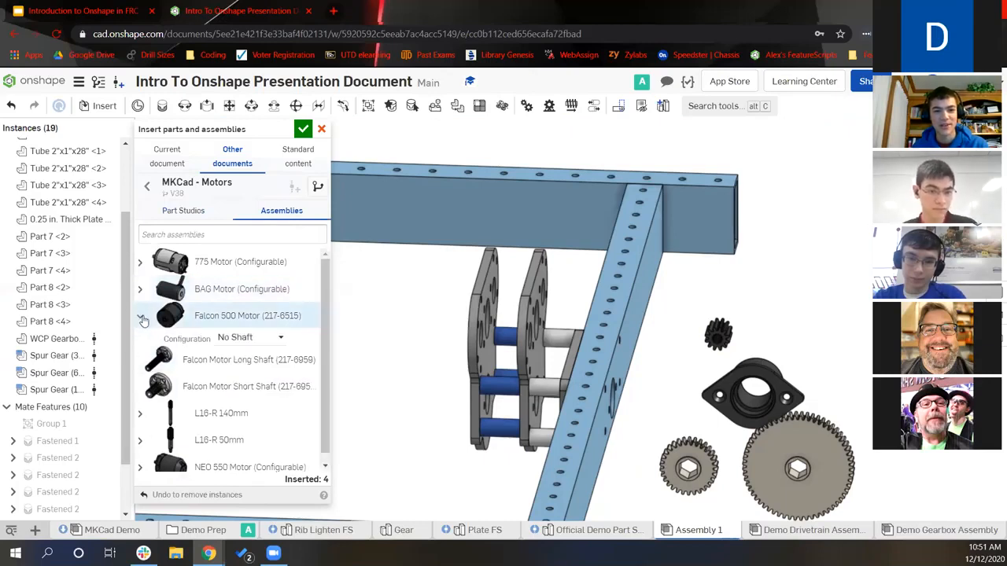
left_click(250, 340)
left_click(246, 392)
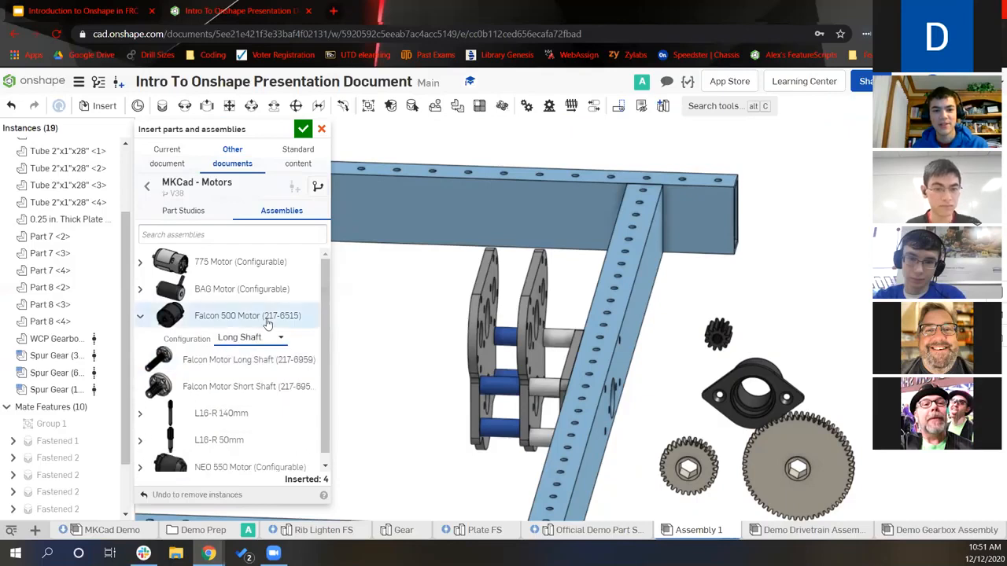
left_click(268, 324)
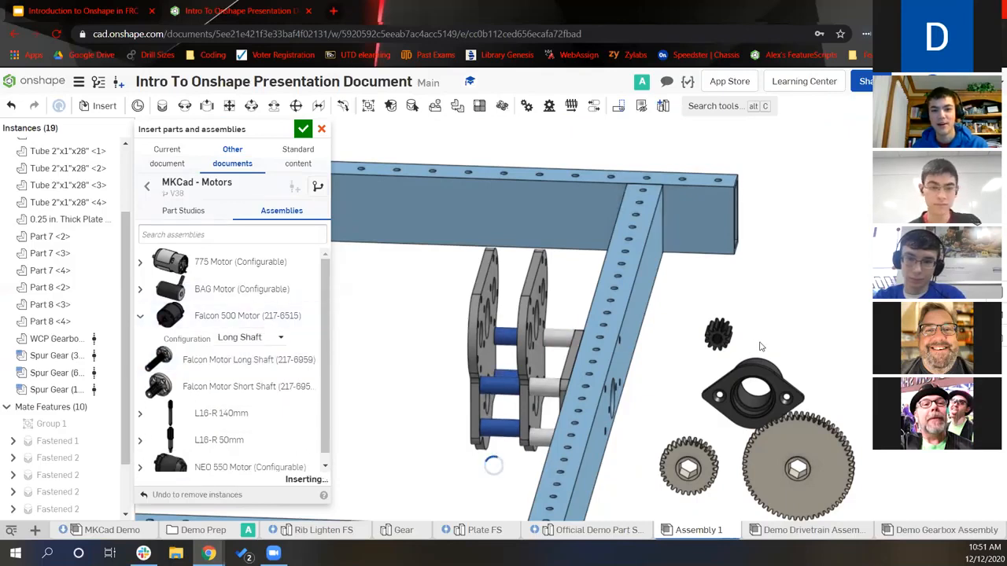
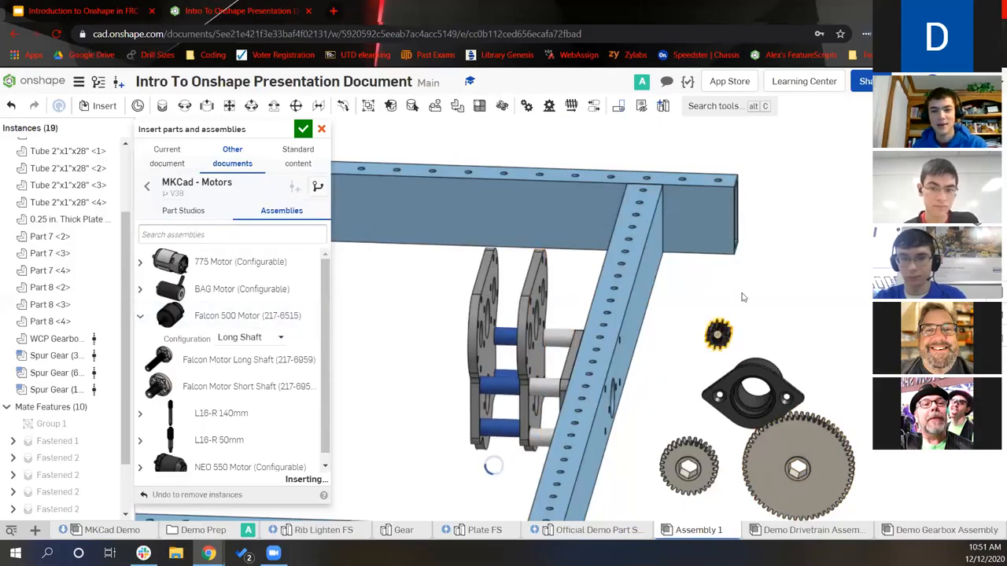
Drag the inserted Falcon 500 motor to sit above the gearbox plates
scroll(742, 297, "down", 3)
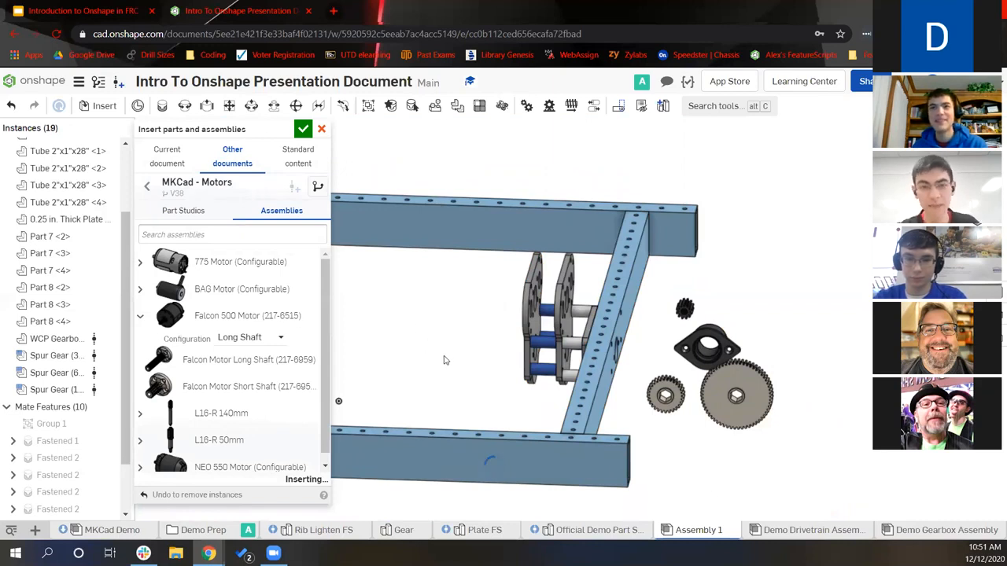
right_click_drag(446, 360, 446, 365)
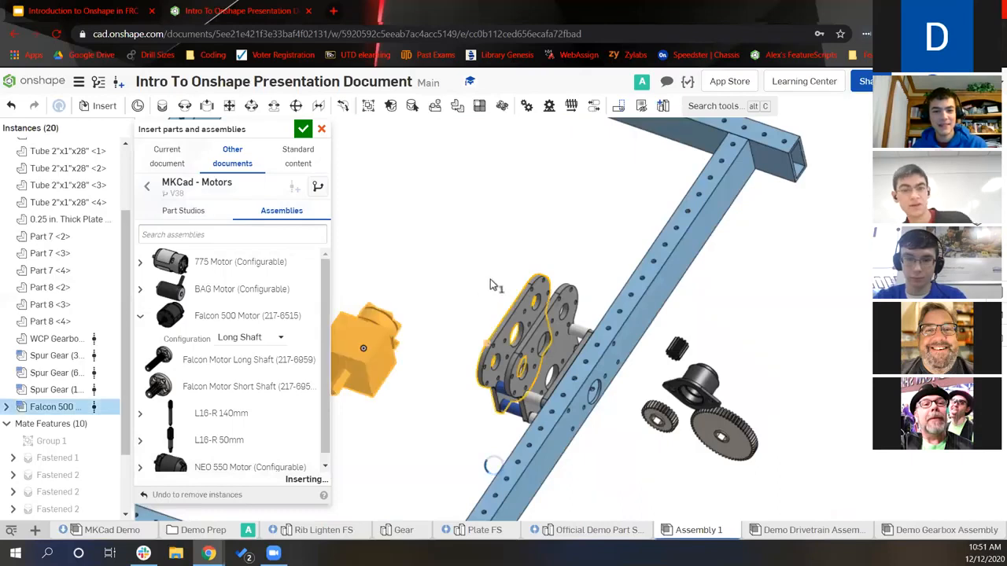
left_click_drag(500, 257, 462, 275)
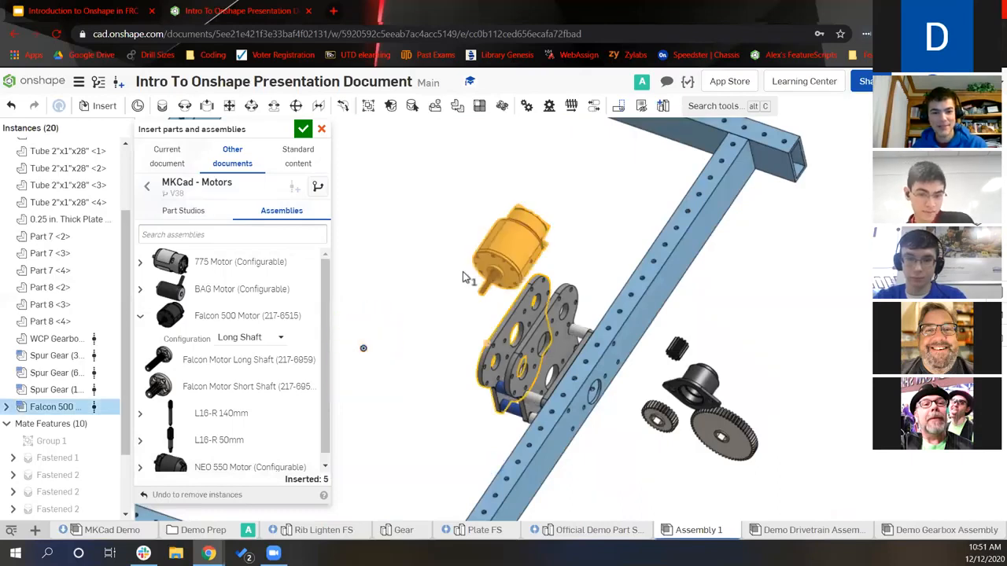
Return to the MKCad document list and scroll through it before closing the insert panel
left_click(147, 187)
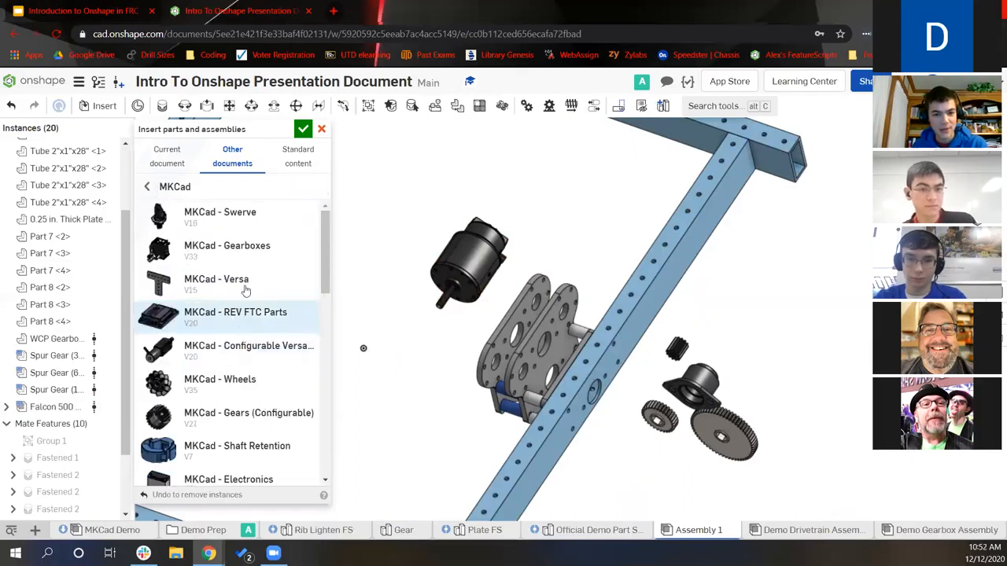
scroll(243, 370, "down", 5)
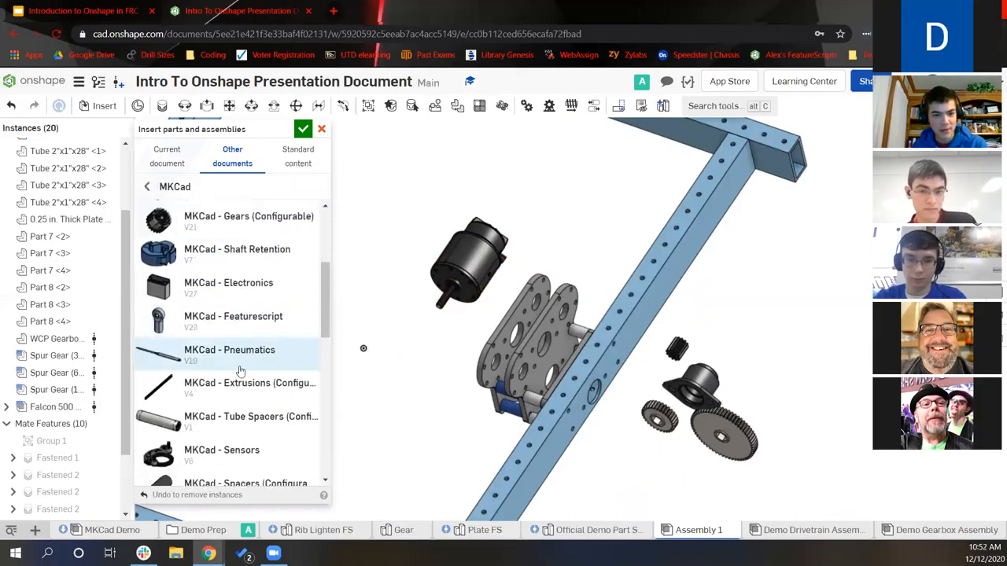
scroll(240, 370, "down", 10)
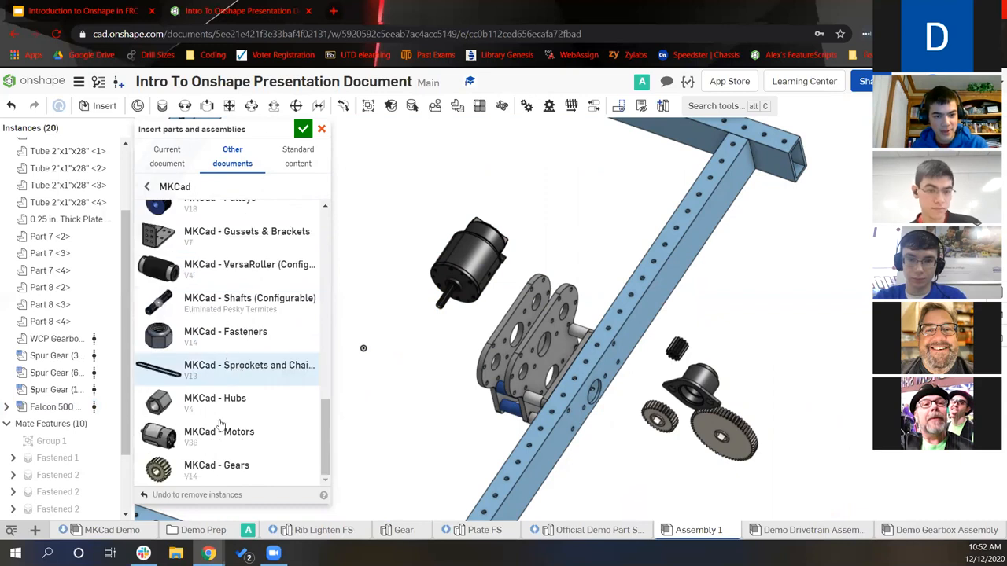
scroll(243, 307, "up", 1)
scroll(243, 303, "up", 3)
scroll(236, 334, "up", 4)
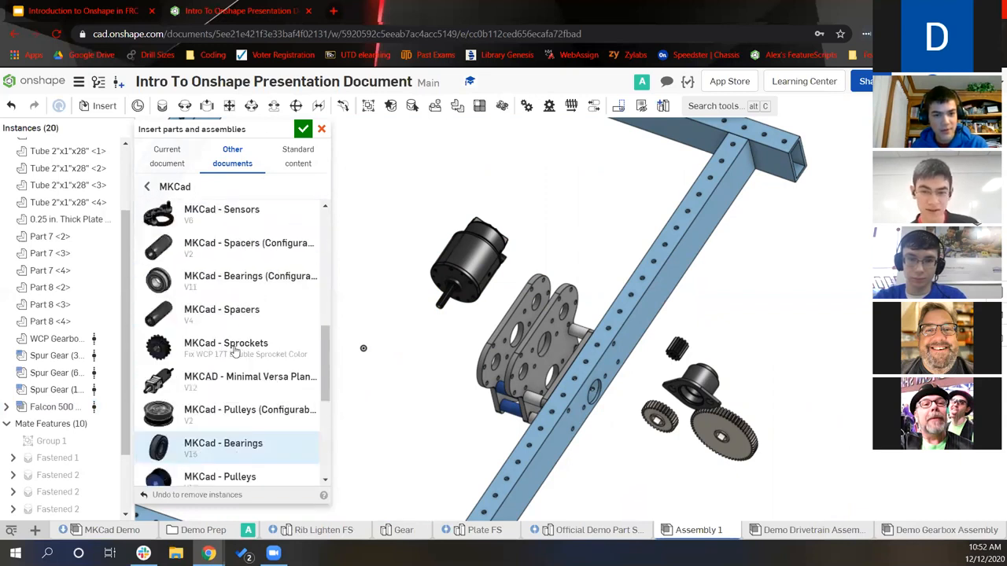
scroll(231, 373, "up", 3)
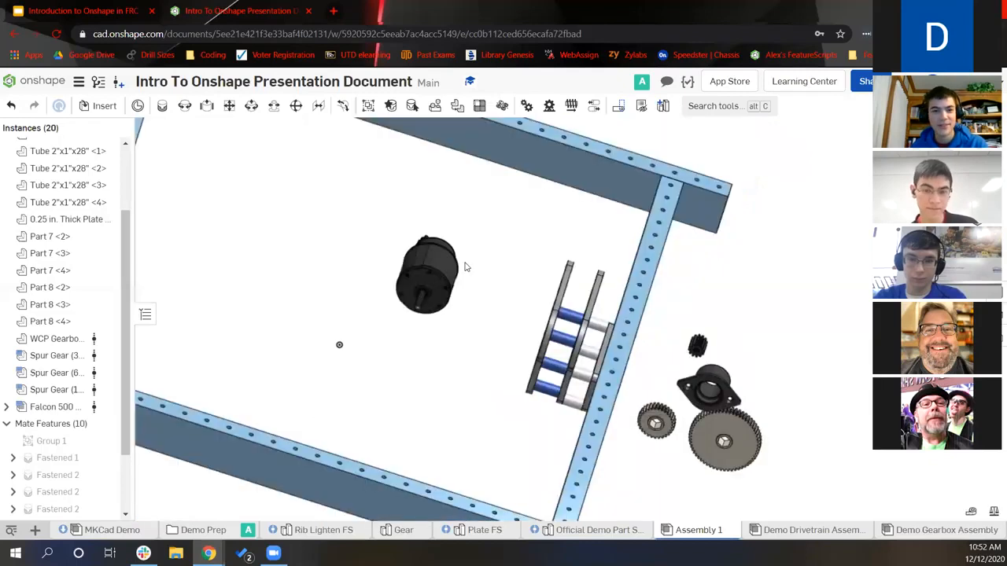
Give the spur gear's Fastened 4 mate a -1/16 in Z offset
scroll(742, 443, "up", 2)
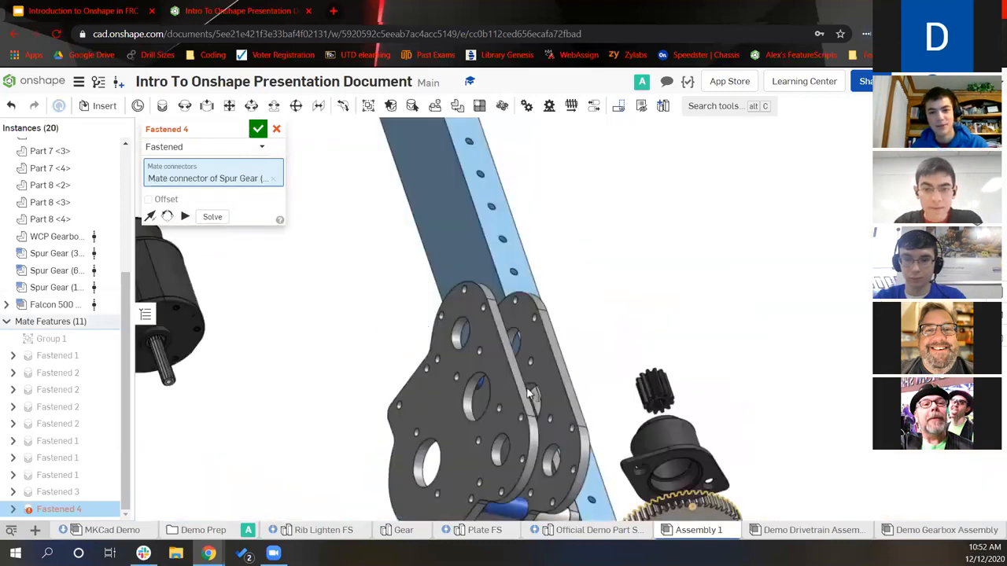
scroll(580, 404, "up", 2)
scroll(517, 434, "up", 5)
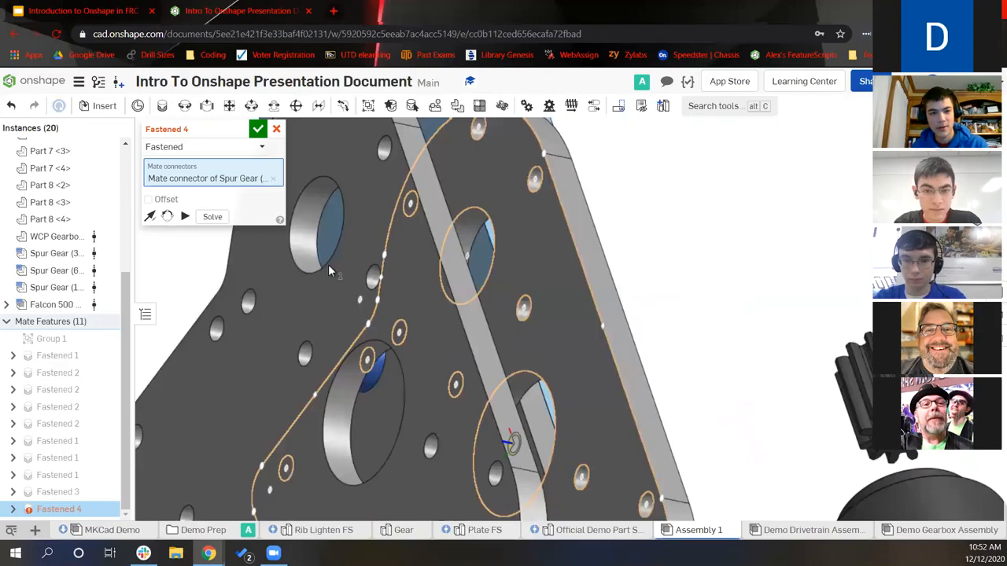
left_click(165, 216)
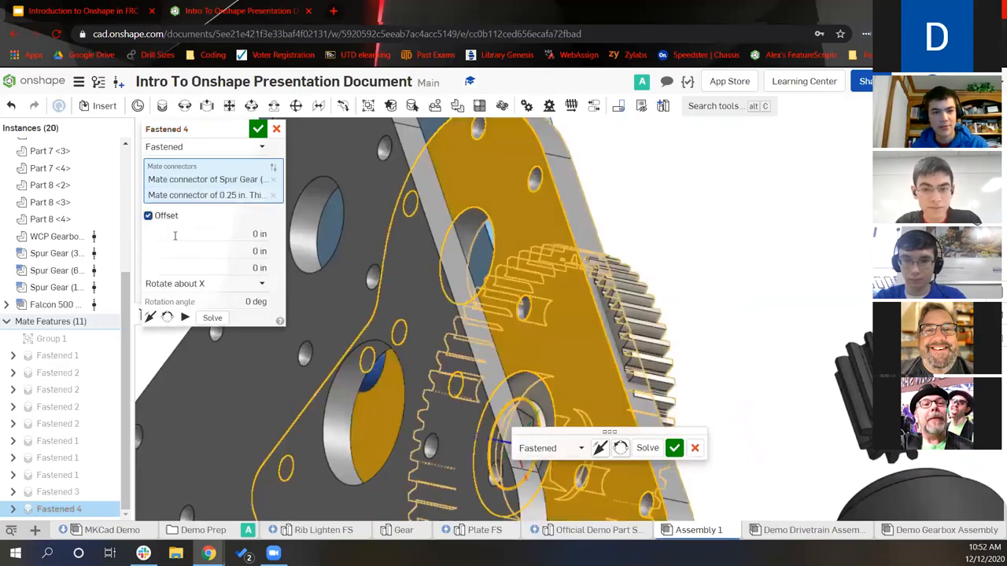
left_click(204, 263)
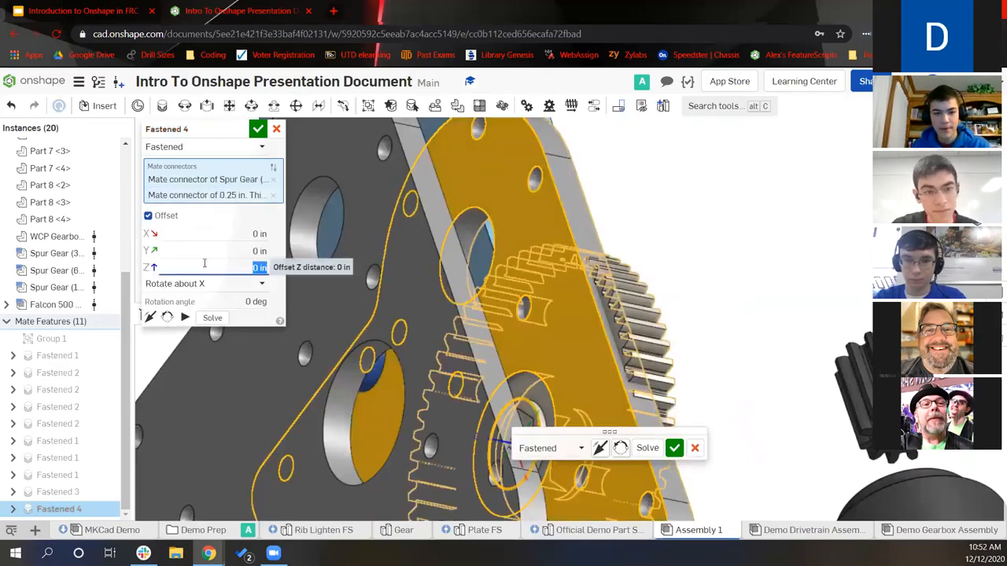
type("1/16")
key("BackSpace")
key("BackSpace")
key("BackSpace")
key("BackSpace")
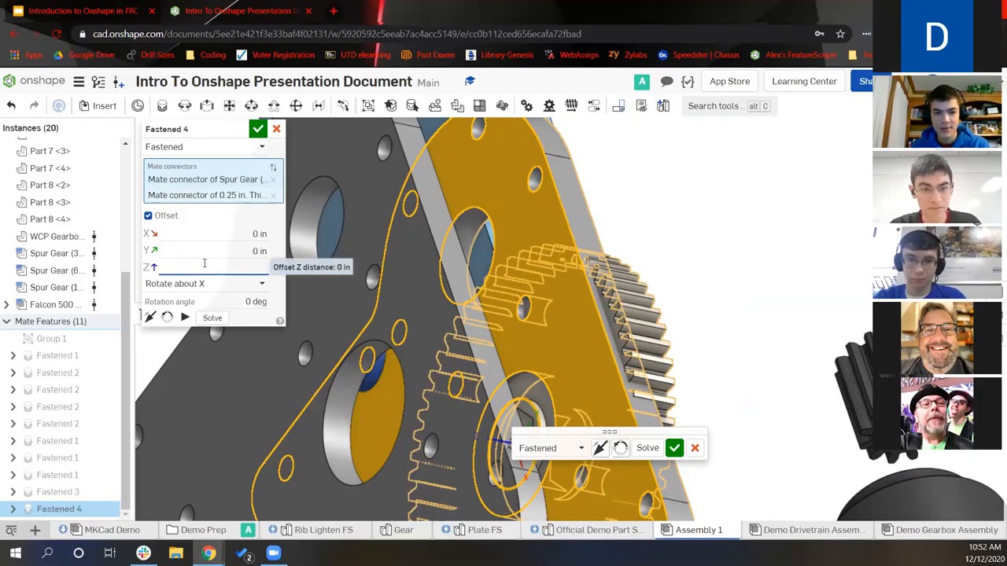
type("-1/16")
key("Return")
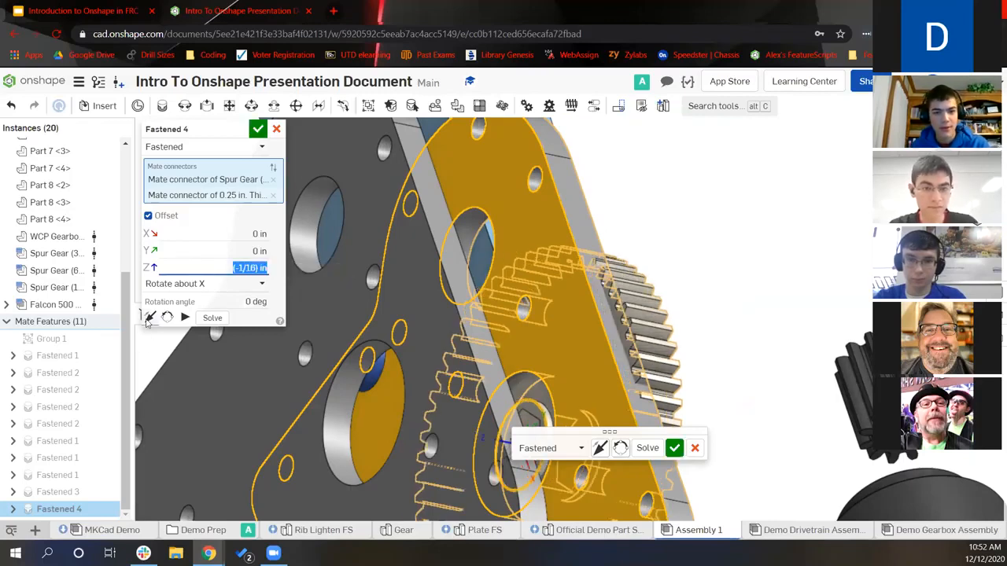
Check the gear's position from the side and commit Fastened 4
right_click_drag(491, 339, 463, 322)
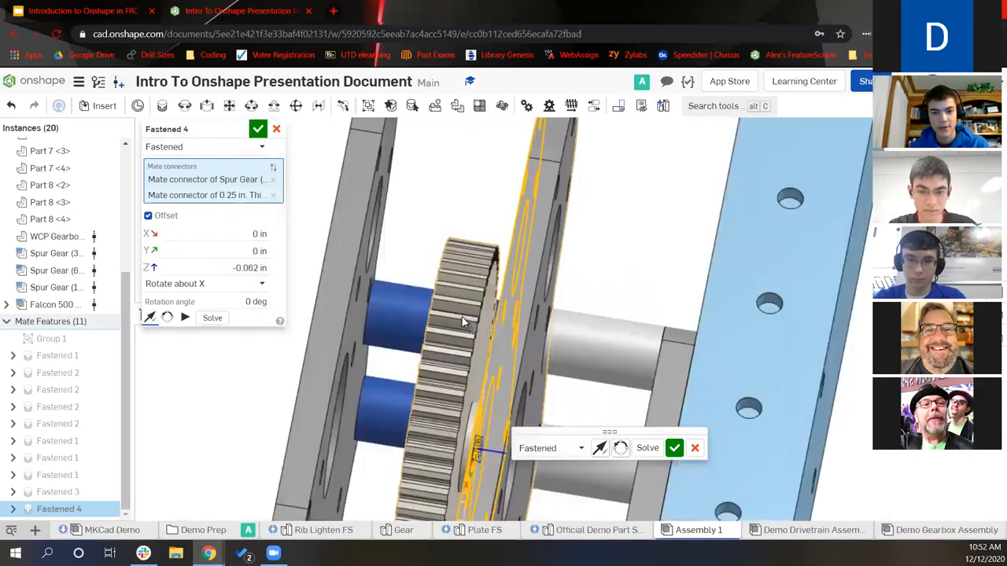
scroll(493, 332, "down", 4)
right_click_drag(290, 189, 442, 123)
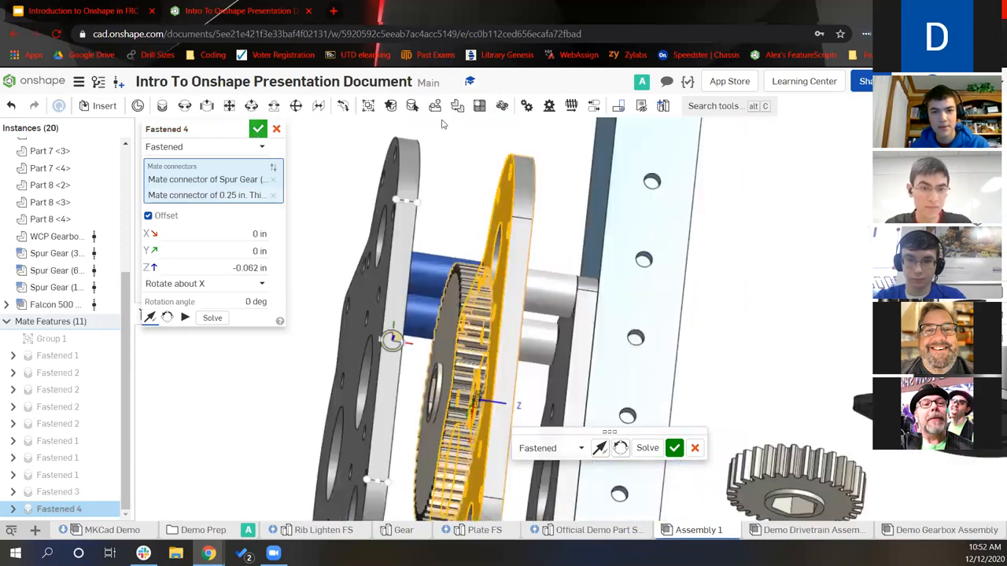
key("Return")
Replicate the spur gear onto the plate hole edge using individual-edge matching
left_click(434, 106)
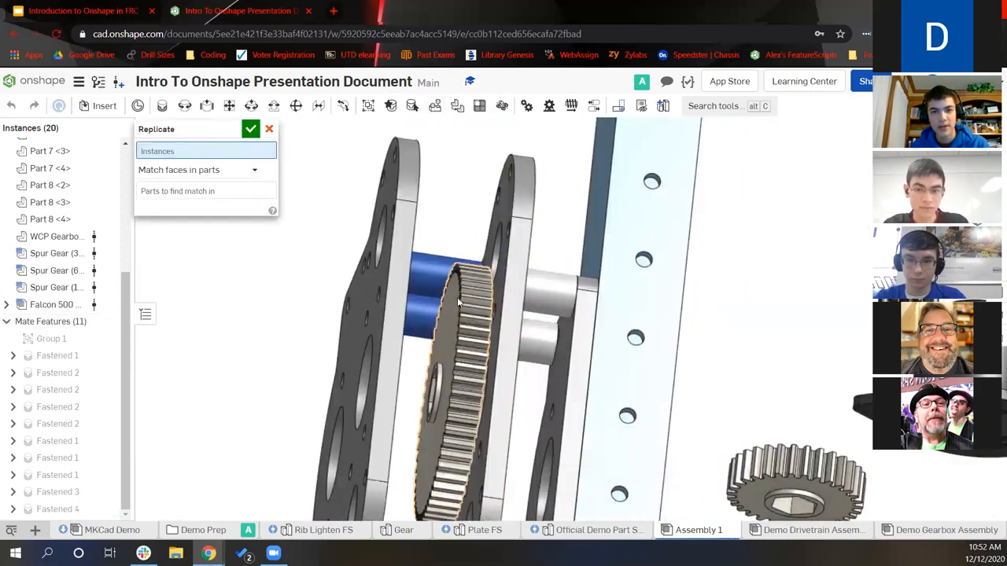
left_click(440, 317)
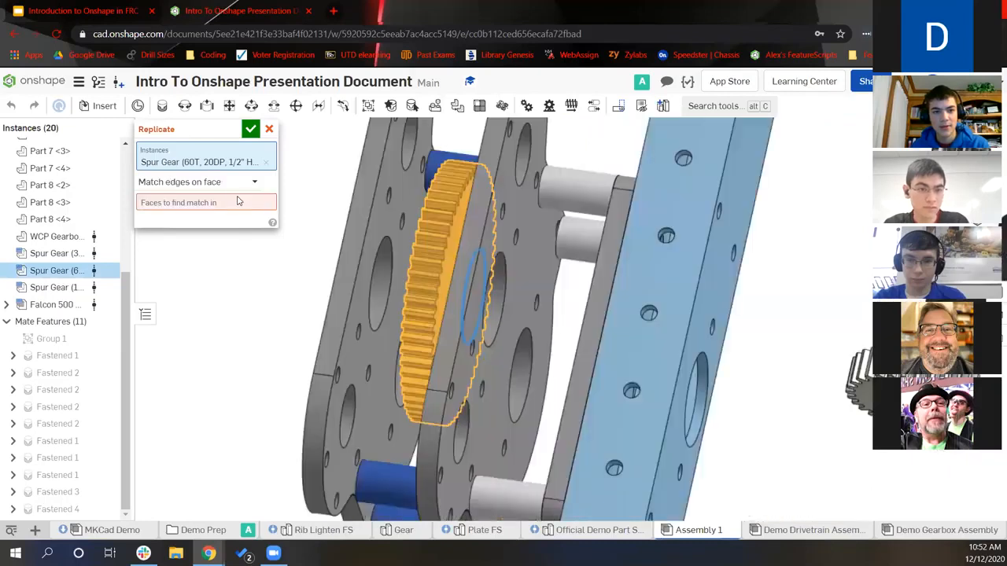
left_click(232, 186)
key("Down")
key("Return")
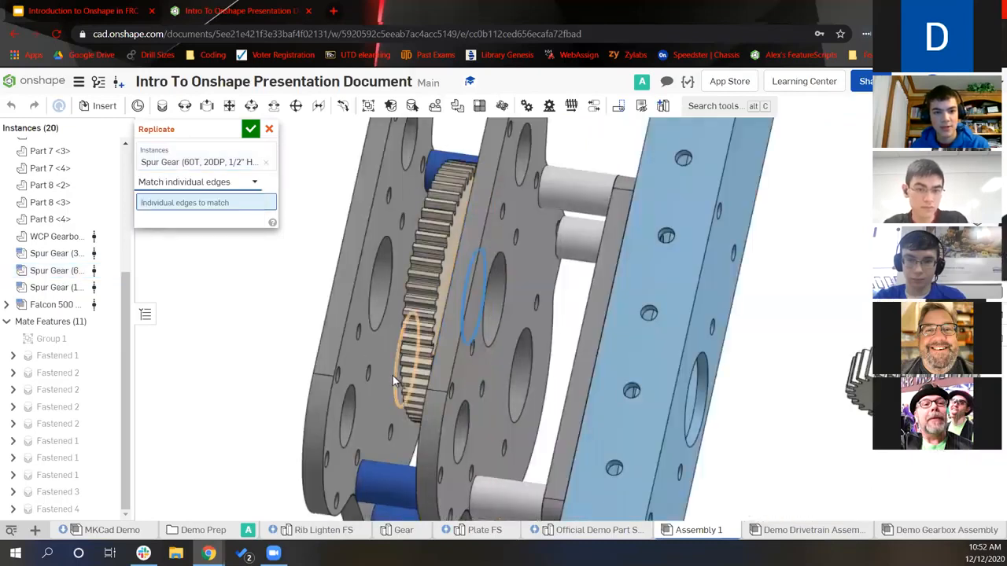
left_click(398, 378)
left_click(250, 129)
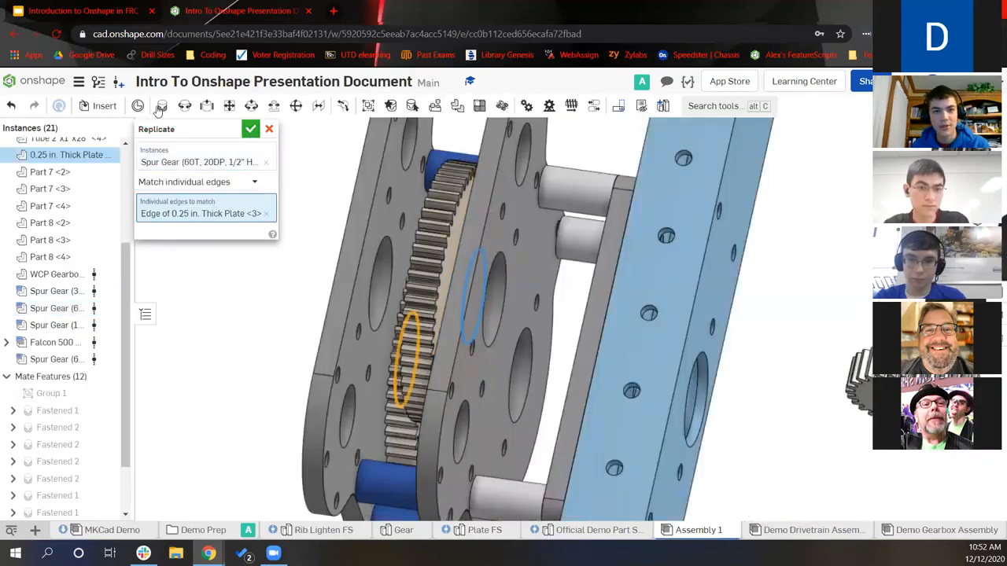
Create Fastened 5 for a spur gear with a -1/16 in Z offset
left_click(162, 106)
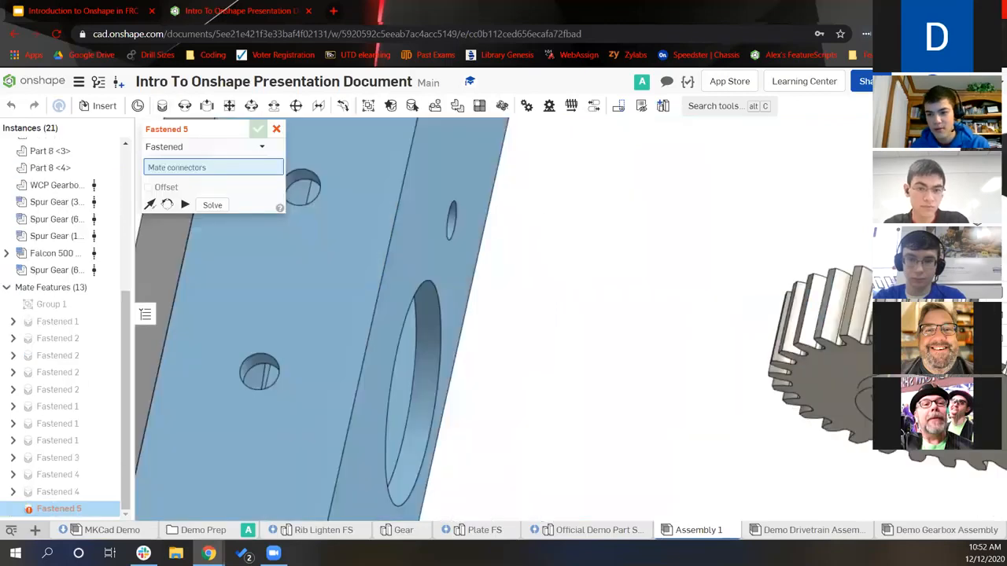
scroll(882, 383, "up", 4)
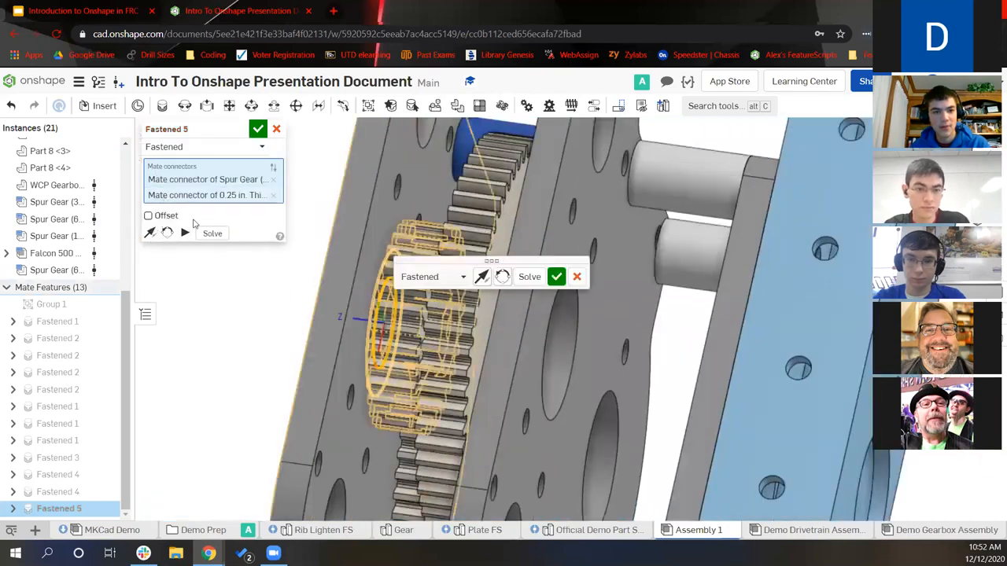
left_click(154, 215)
left_click(205, 268)
type("-1/16")
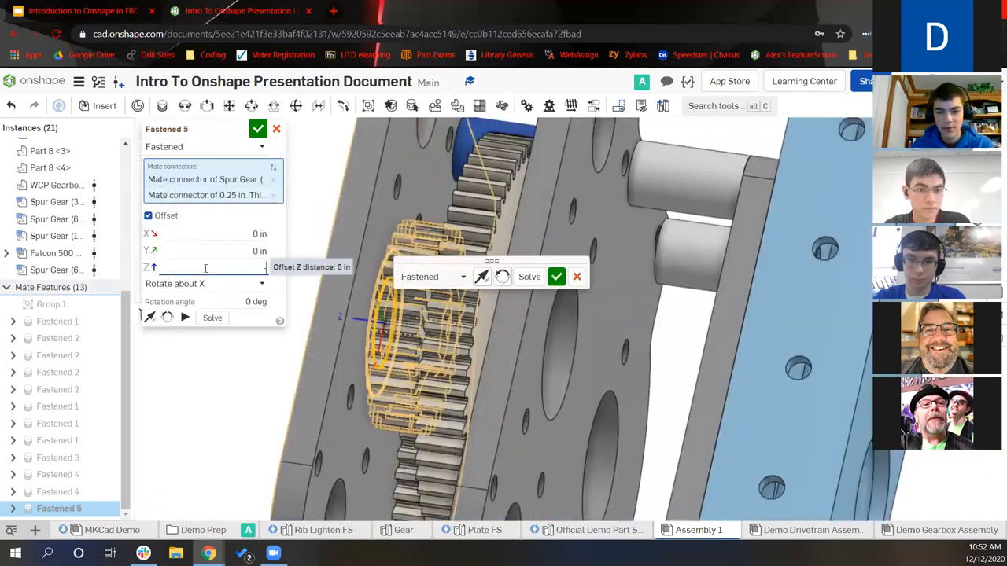
key("Return")
left_click(259, 130)
Orbit to reveal the motor and begin Fastened 6 for it
scroll(294, 240, "down", 5)
right_click_drag(305, 237, 236, 170)
scroll(557, 306, "down", 3)
left_click(160, 105)
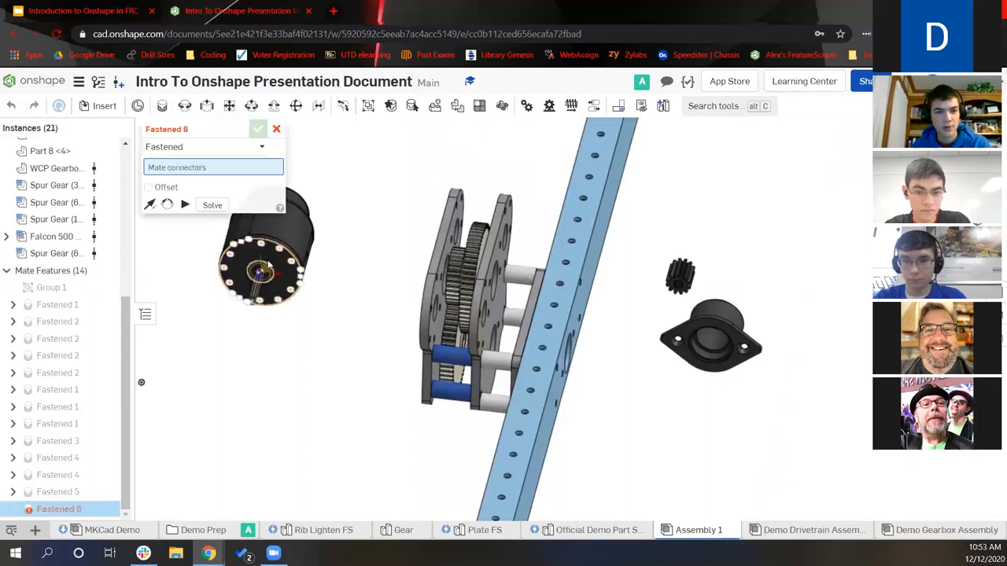
Fasten the first Falcon 500's face to the plate's center hole as Fastened 6
left_click(261, 270)
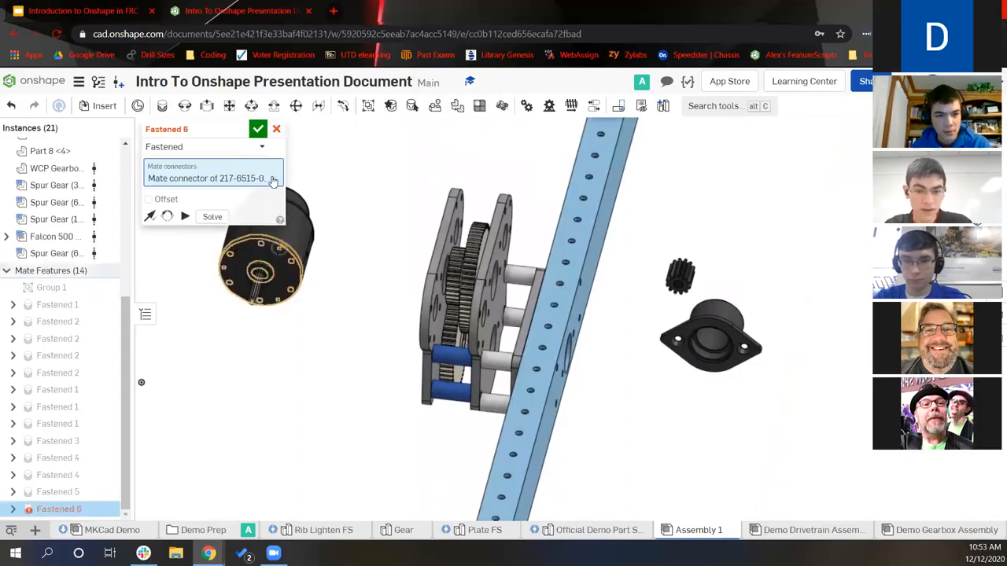
left_click(272, 178)
scroll(281, 279, "up", 5)
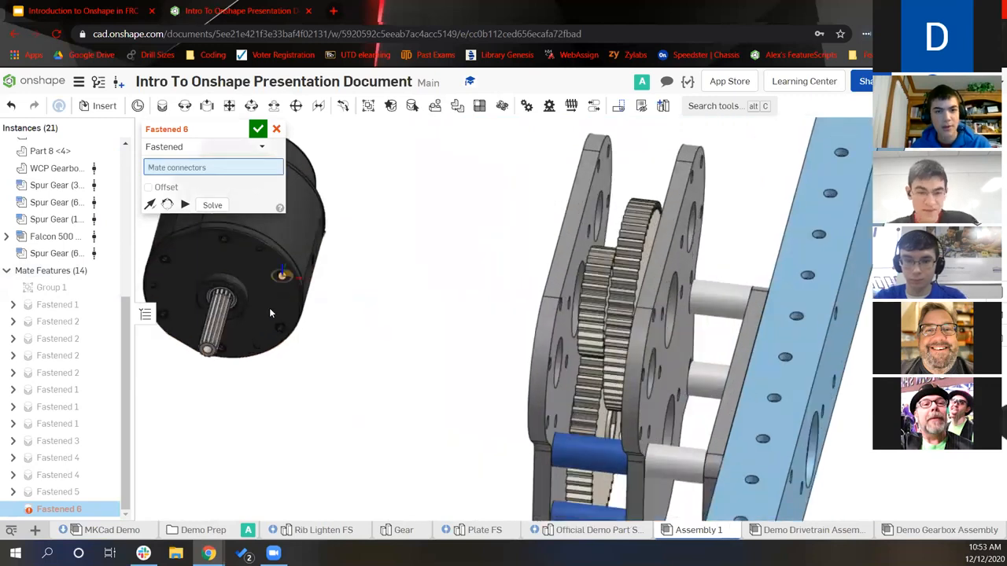
scroll(256, 325, "up", 3)
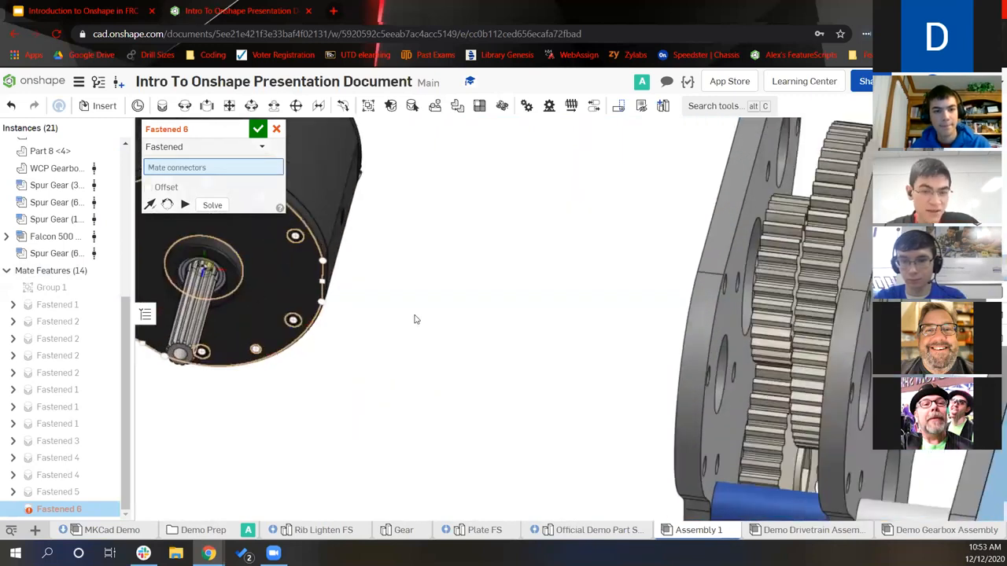
scroll(446, 331, "down", 7)
right_click_drag(447, 333, 527, 366)
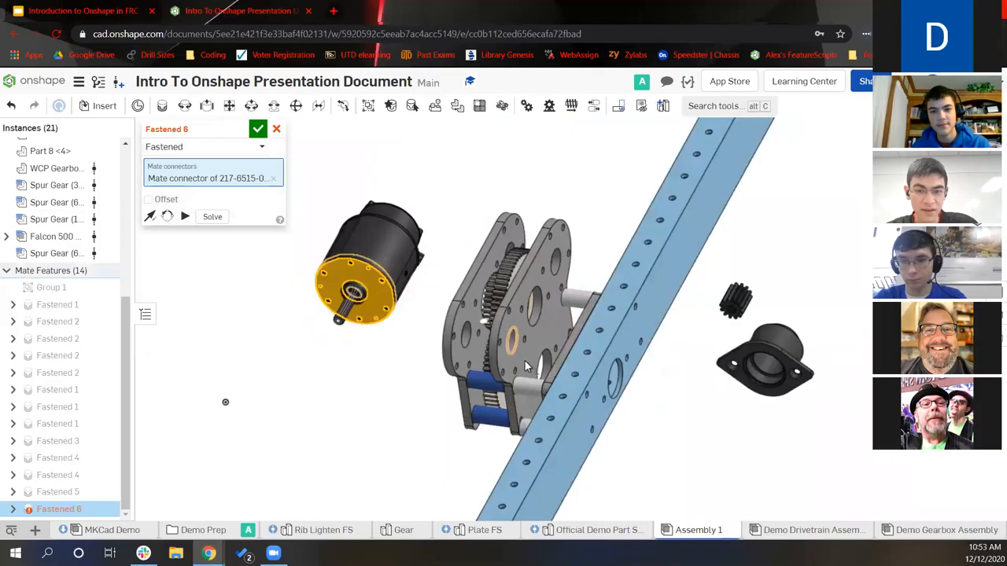
scroll(527, 366, "up", 8)
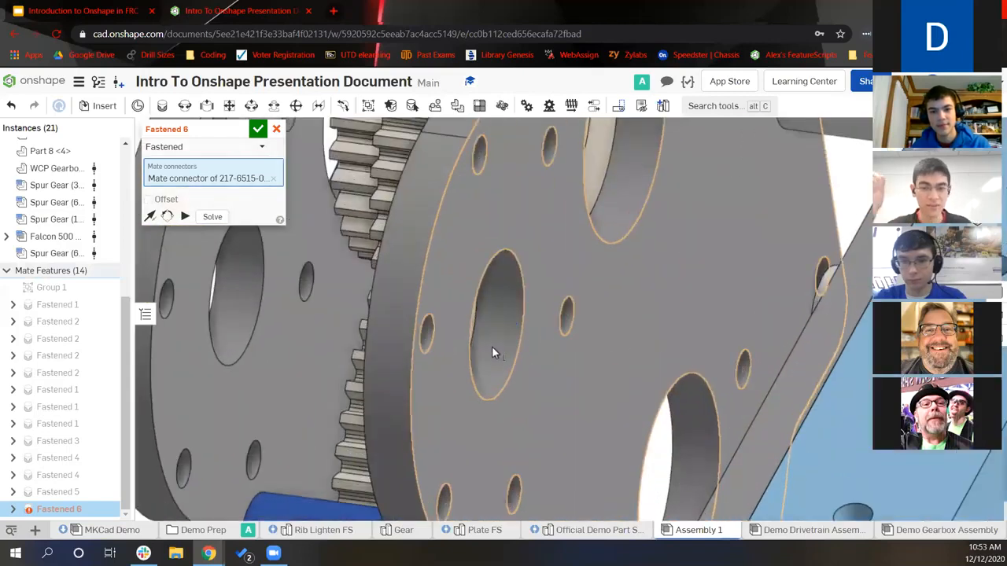
left_click(497, 324)
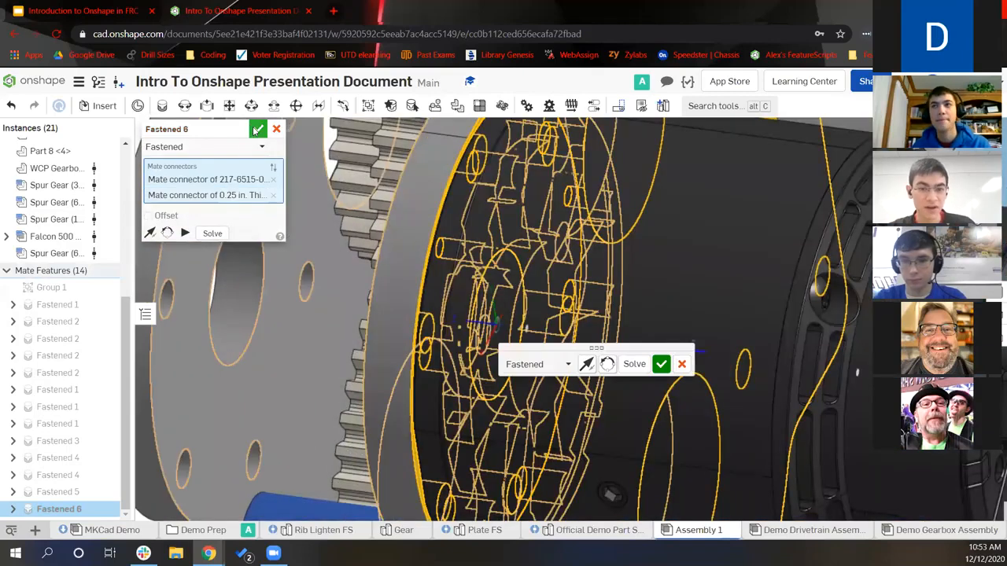
left_click(258, 129)
Paste a second Falcon 500 motor copy into the assembly
scroll(452, 270, "down", 6)
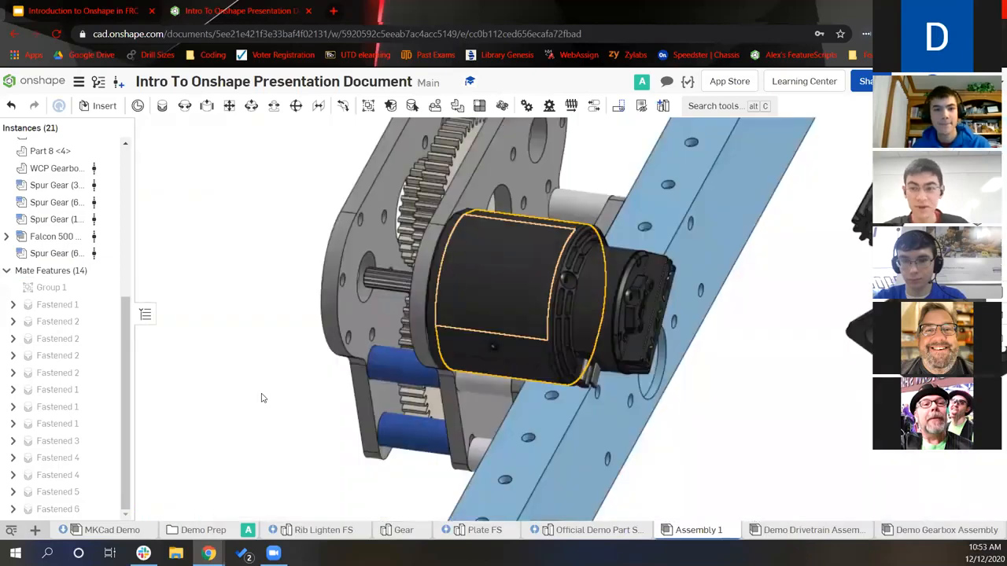
scroll(263, 398, "down", 5)
middle_click_drag(233, 142, 64, 247)
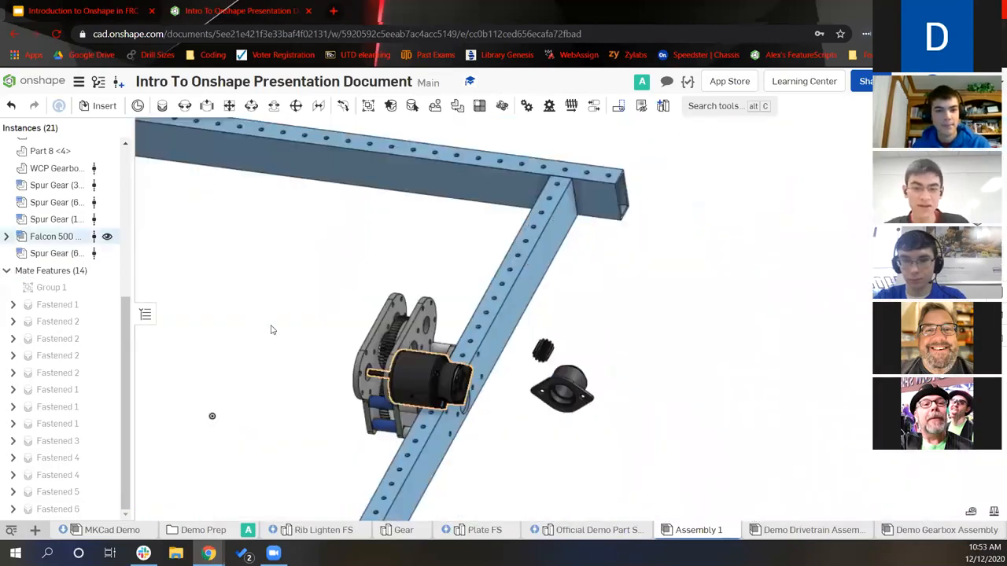
key("ctrl+v")
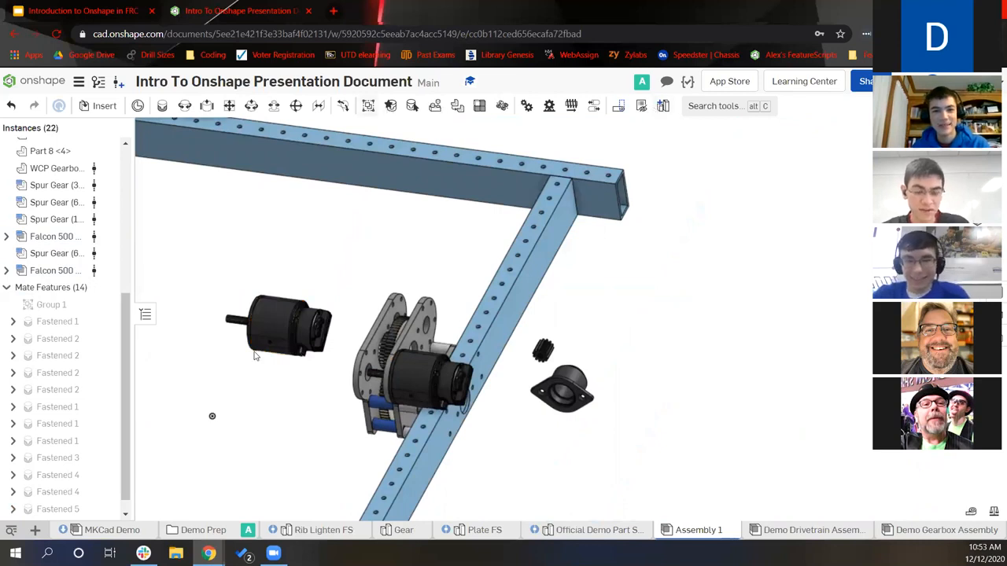
right_click_drag(271, 373, 323, 384)
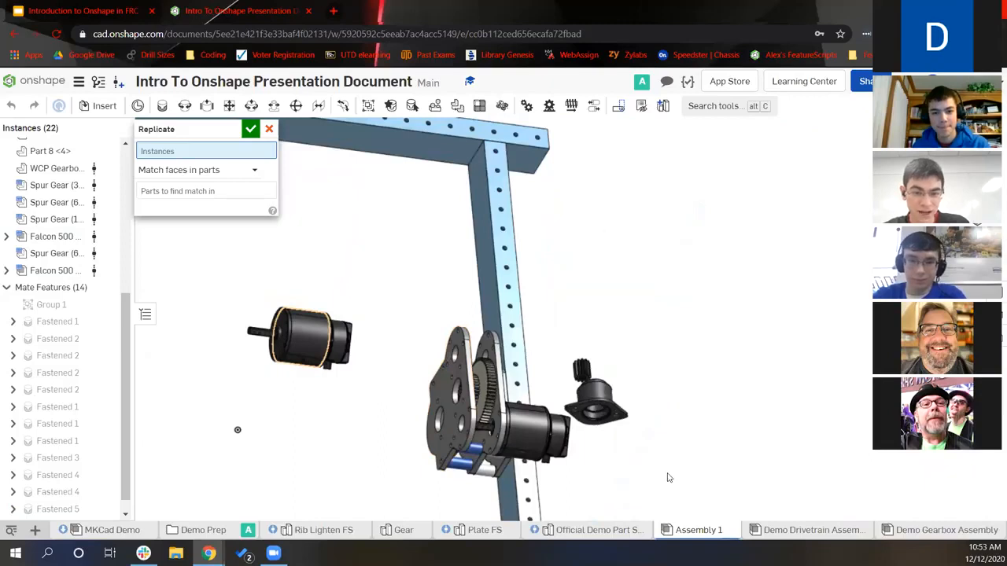
scroll(282, 333, "up", 3)
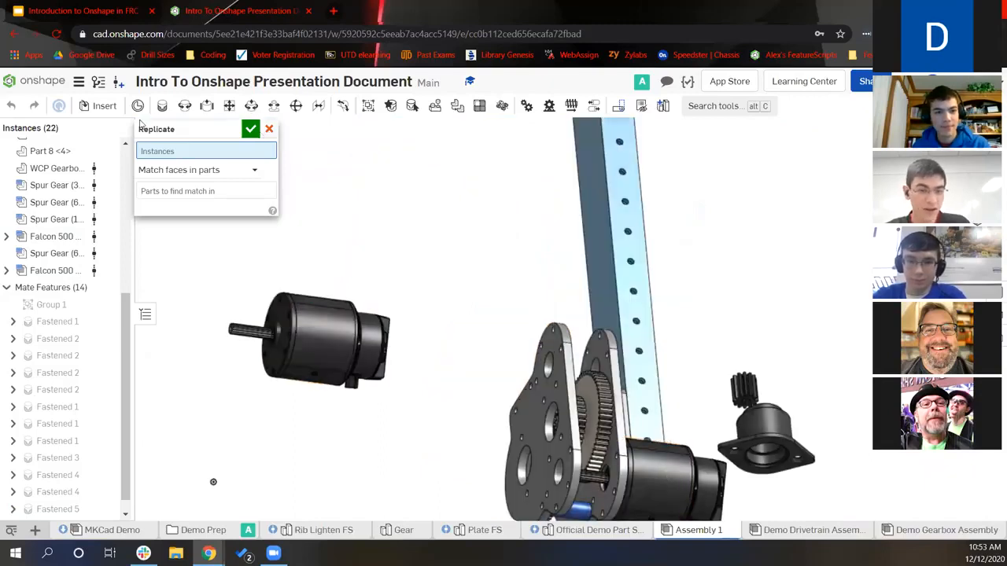
left_click(160, 109)
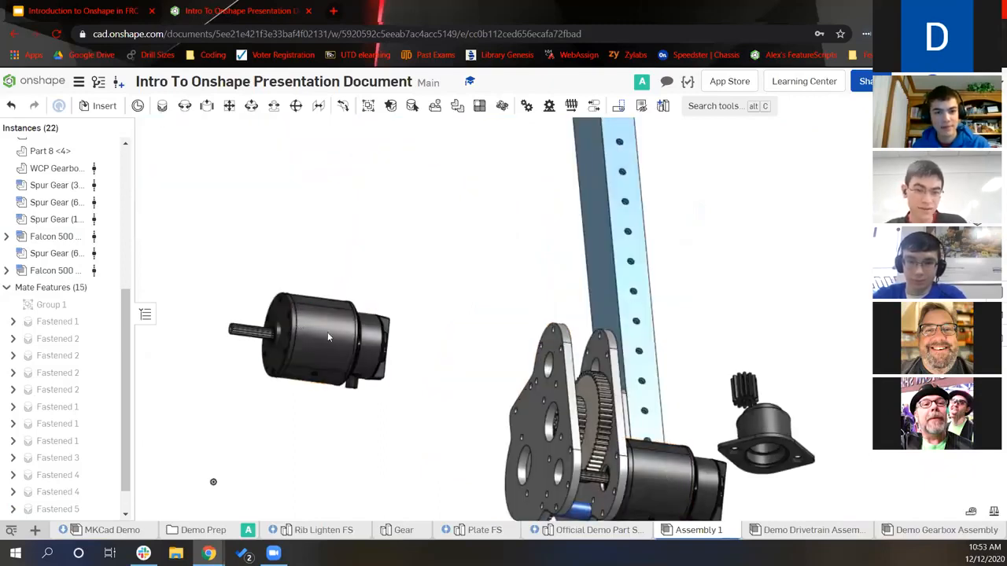
Mount the second Falcon 500 on the plate's other hole as Fastened 7
scroll(276, 319, "up", 5)
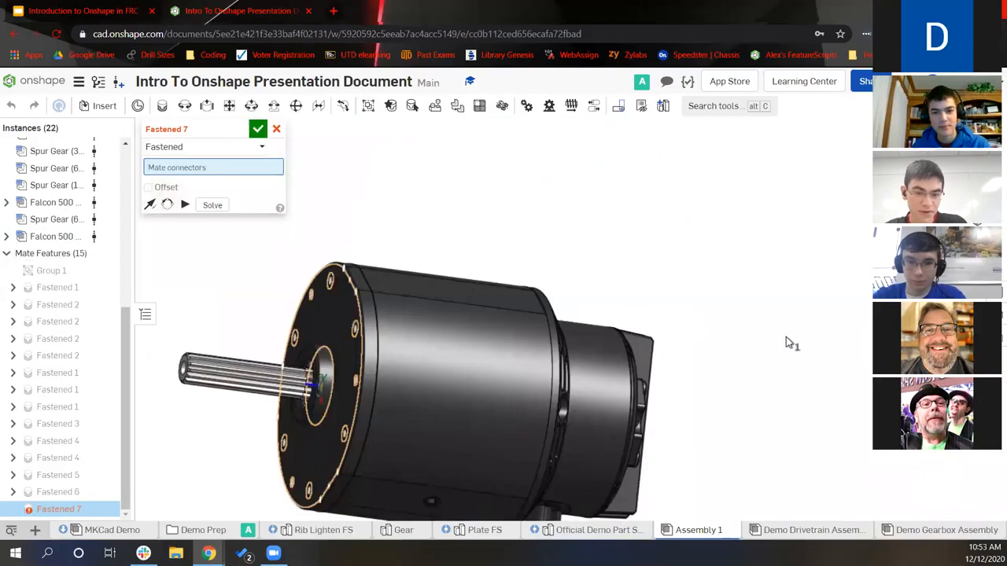
scroll(787, 346, "down", 3)
scroll(806, 396, "down", 2)
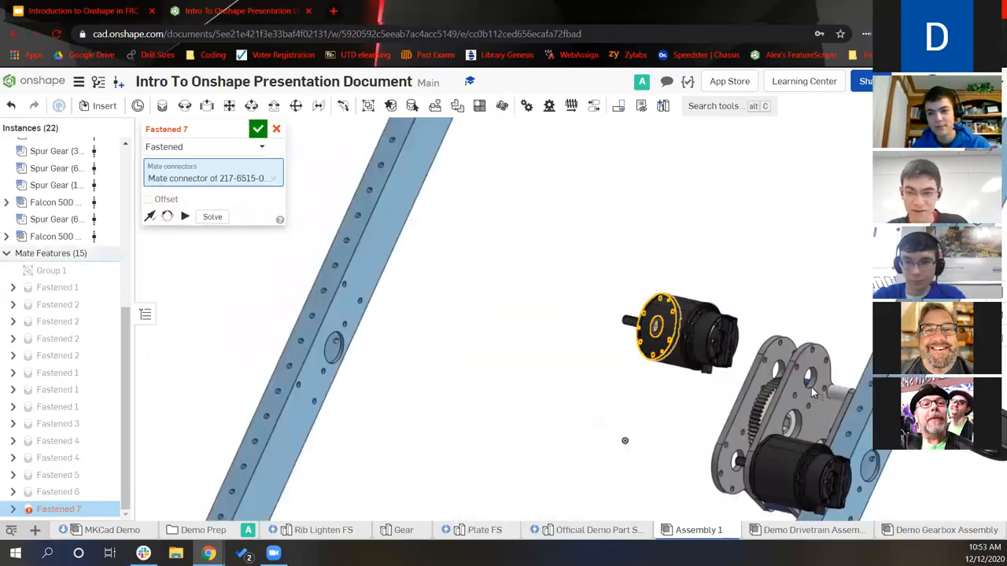
scroll(812, 394, "up", 4)
scroll(870, 354, "up", 2)
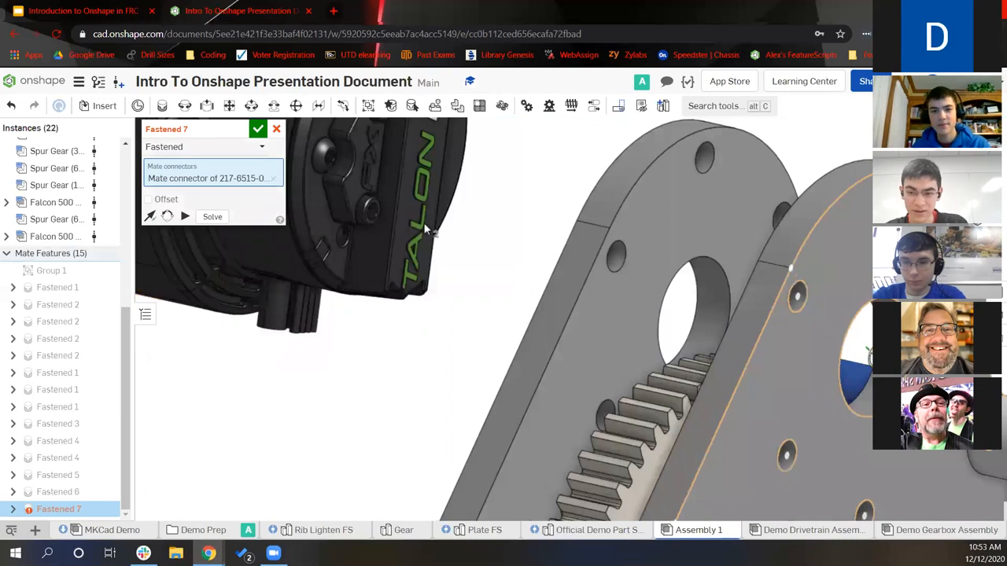
scroll(393, 256, "down", 4)
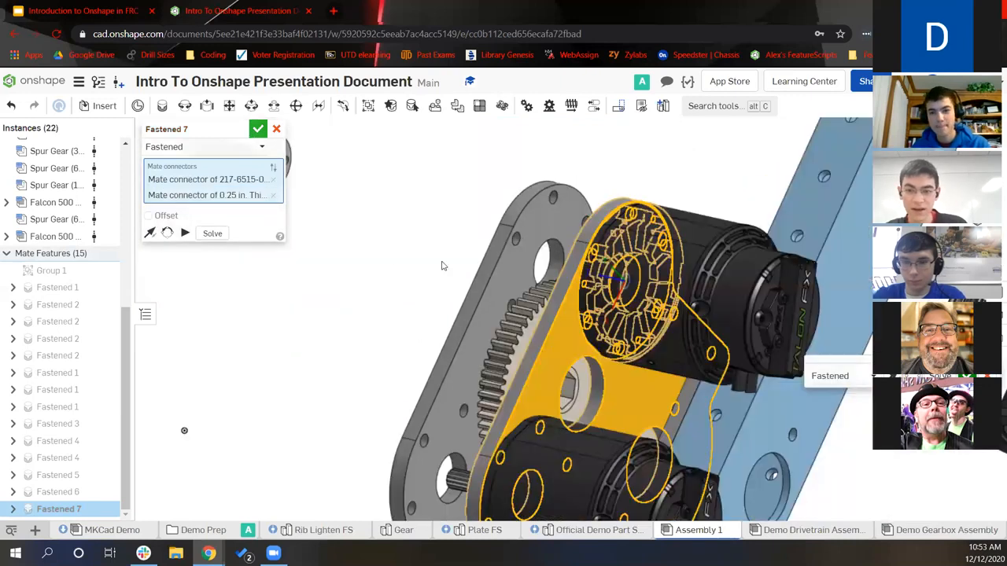
scroll(442, 266, "down", 3)
key("Return")
right_click_drag(651, 313, 503, 299)
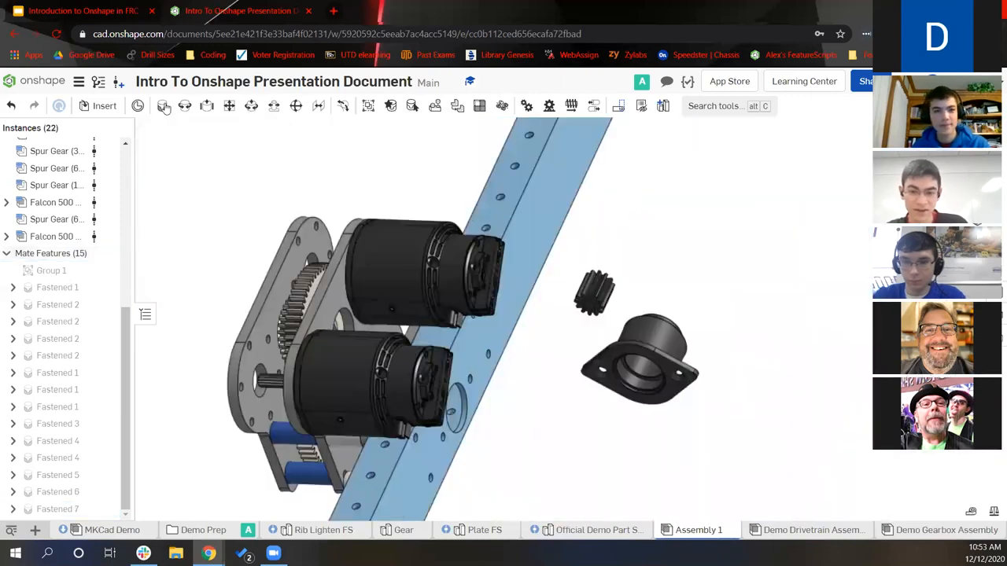
scroll(562, 318, "up", 2)
scroll(568, 293, "up", 2)
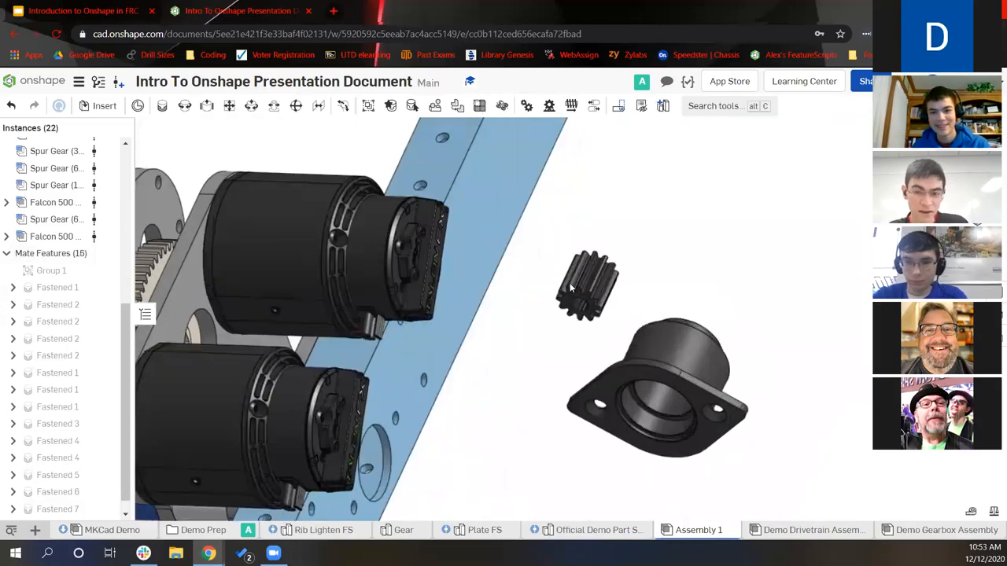
Fasten the pinion gear into the plate hole on the lower motor shaft, direction flipped, as Fastened 8
scroll(571, 289, "up", 4)
key("m")
scroll(642, 298, "up", 3)
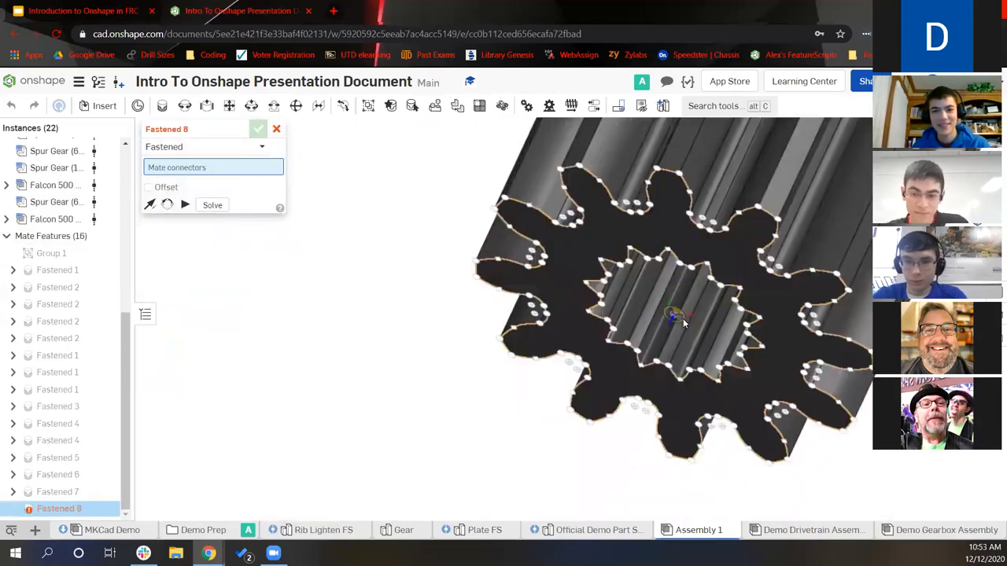
left_click(681, 318)
scroll(623, 364, "down", 7)
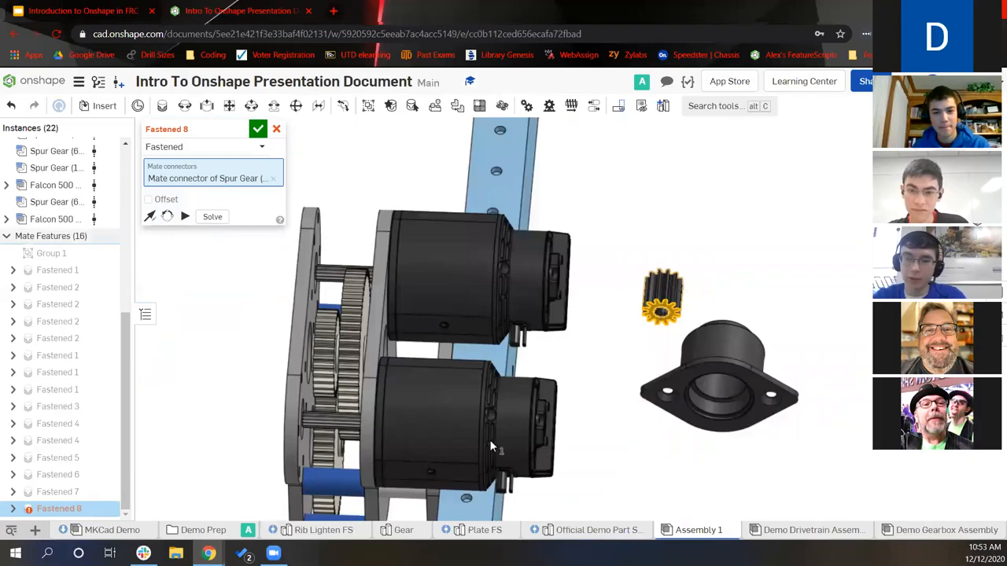
right_click_drag(489, 439, 462, 402)
scroll(464, 405, "up", 2)
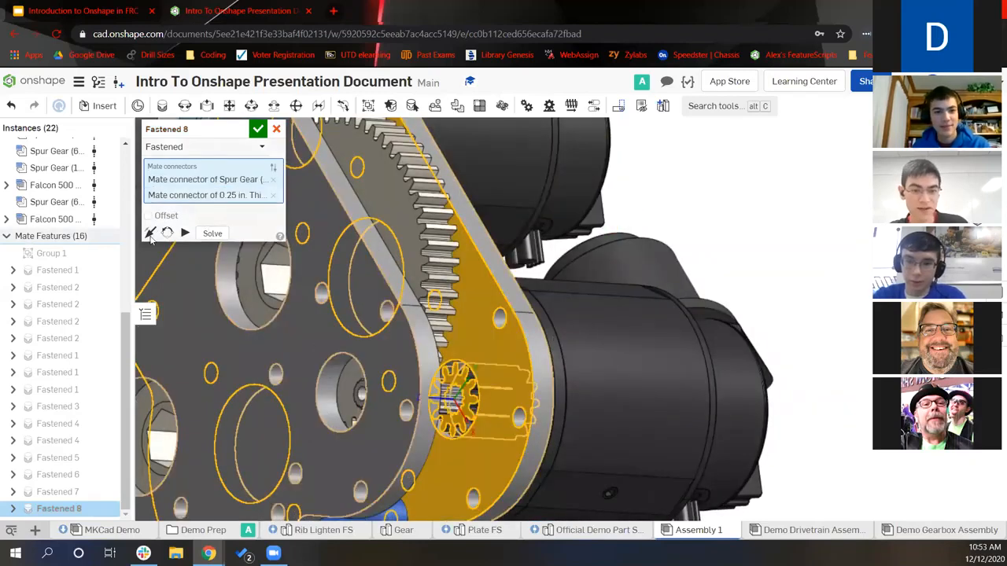
left_click(272, 167)
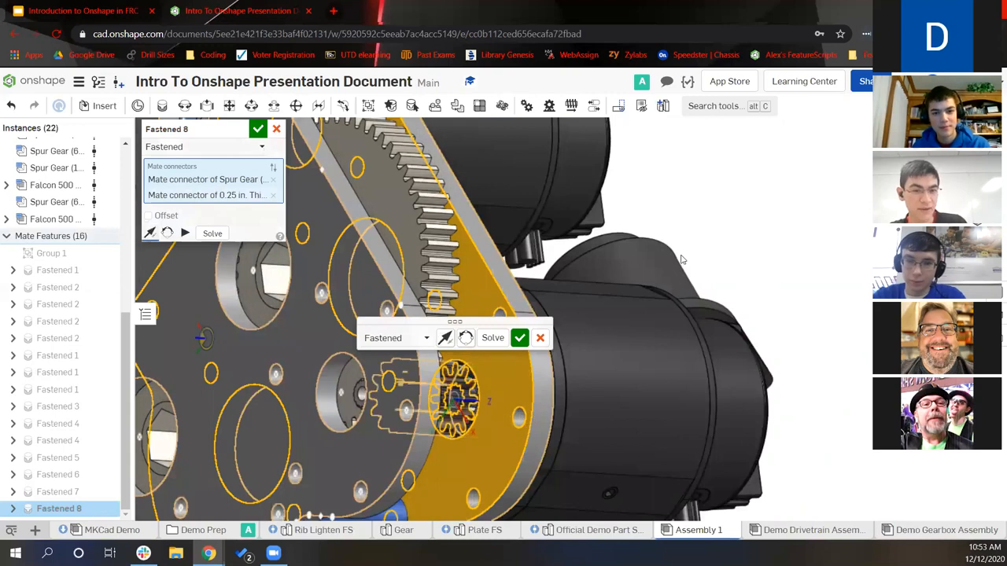
left_click(519, 337)
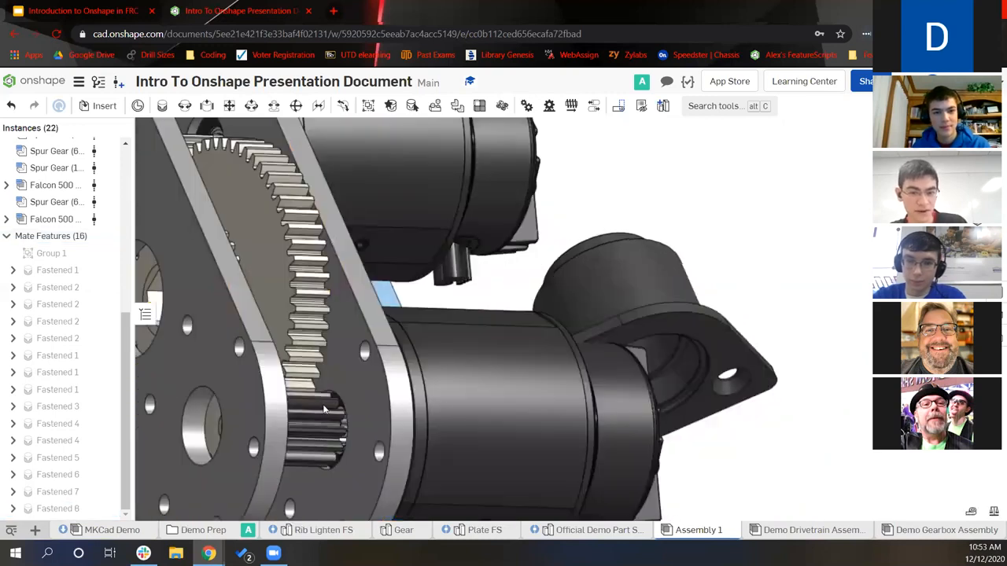
left_click(324, 410)
left_click(435, 107)
middle_click_drag(598, 221, 735, 408)
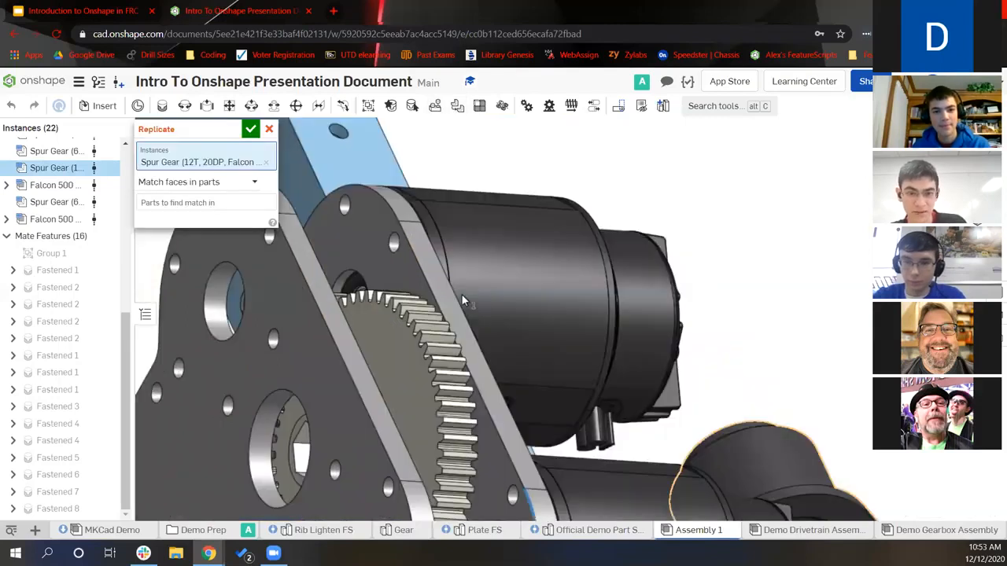
right_click_drag(463, 300, 470, 315)
left_click(201, 182)
left_click(200, 219)
left_click(221, 185)
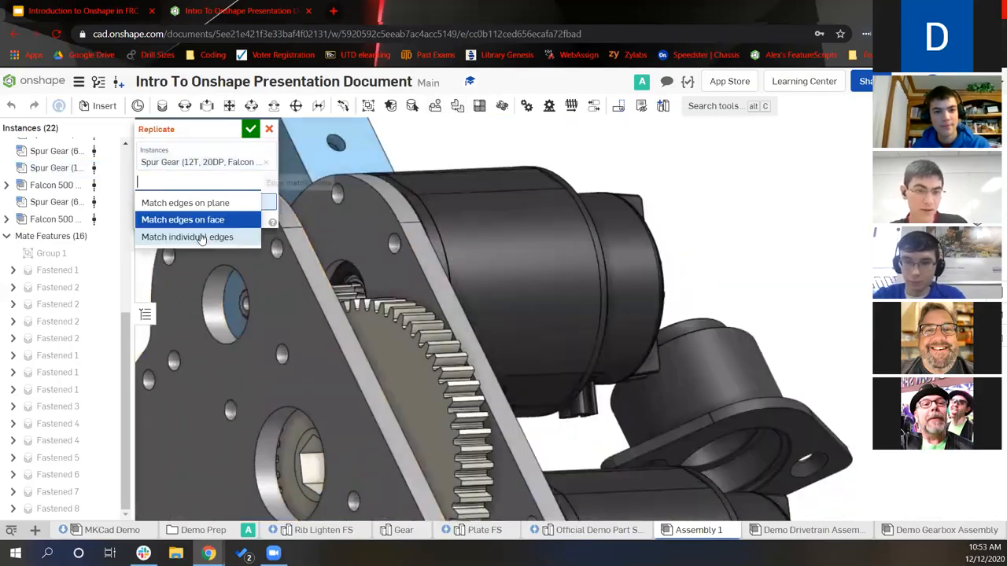
key("Down")
key("Return")
left_click(362, 277)
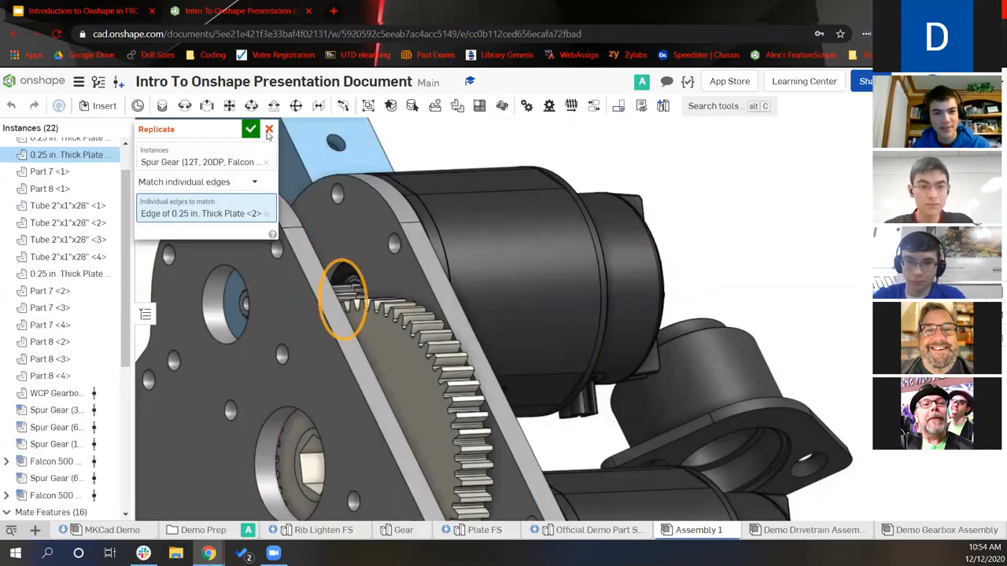
left_click(250, 128)
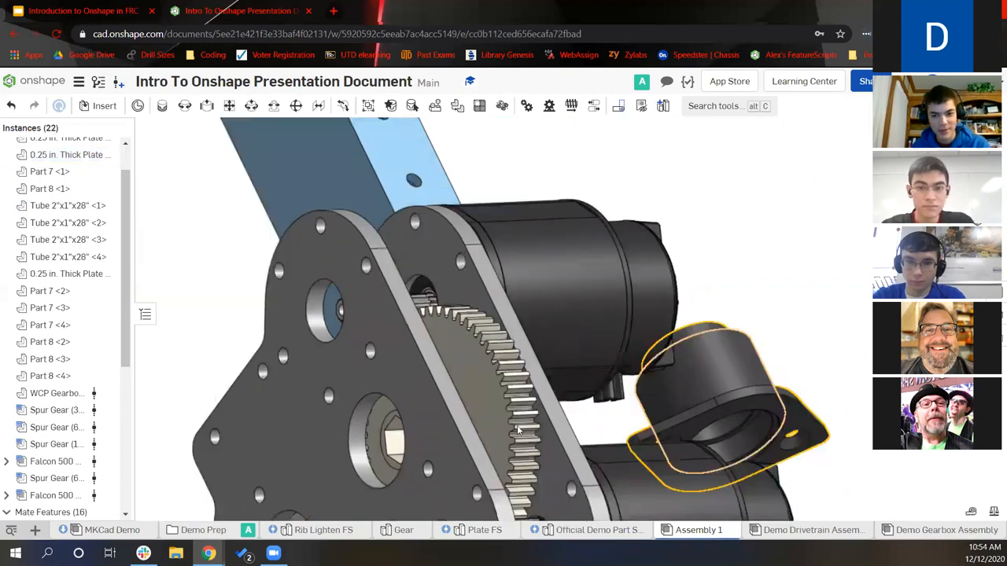
Paste a second pinion spur gear copy into the assembly
scroll(515, 427, "down", 3)
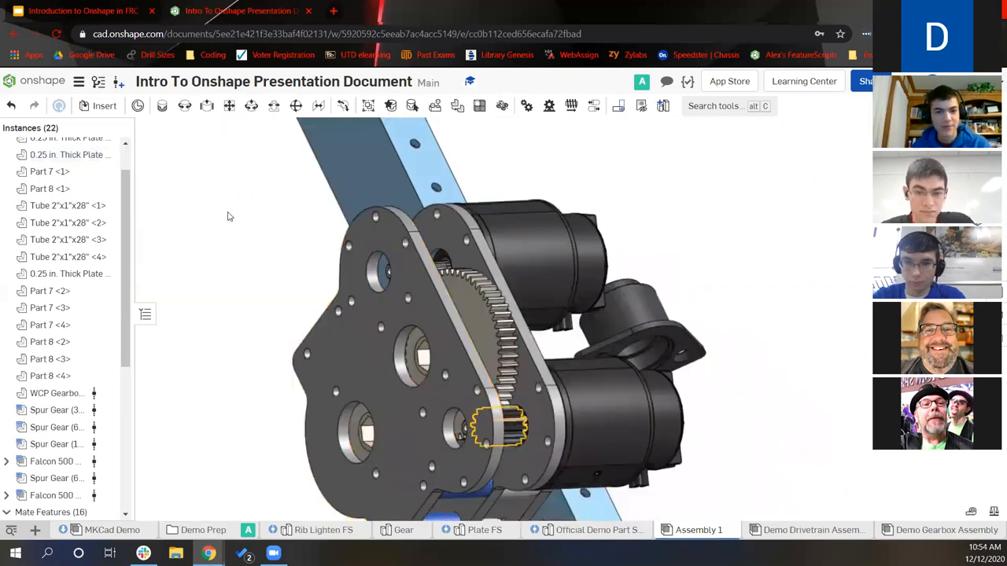
key("ctrl+v")
right_click_drag(260, 207, 214, 197)
Fasten the second pinion gear's connector to the plate bore connector as Fastened 9
key("f")
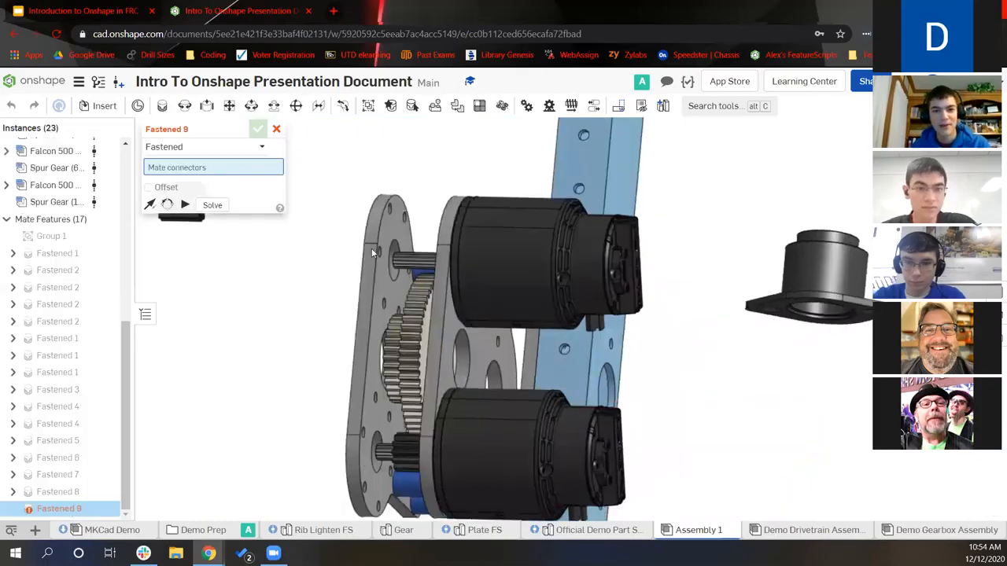
middle_click_drag(184, 196, 369, 251)
scroll(341, 239, "up", 5)
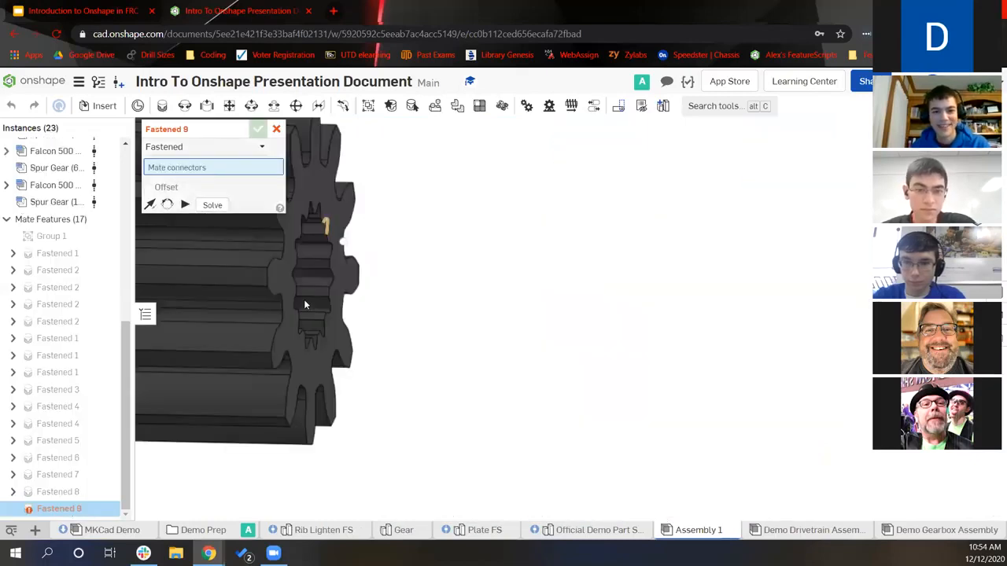
left_click(335, 285)
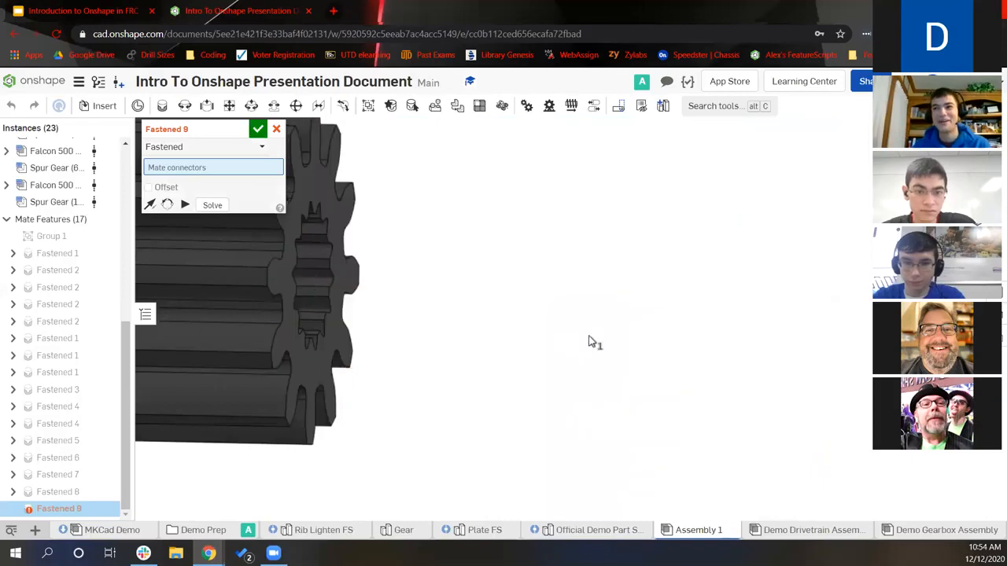
scroll(621, 342, "down", 5)
scroll(778, 358, "down", 5)
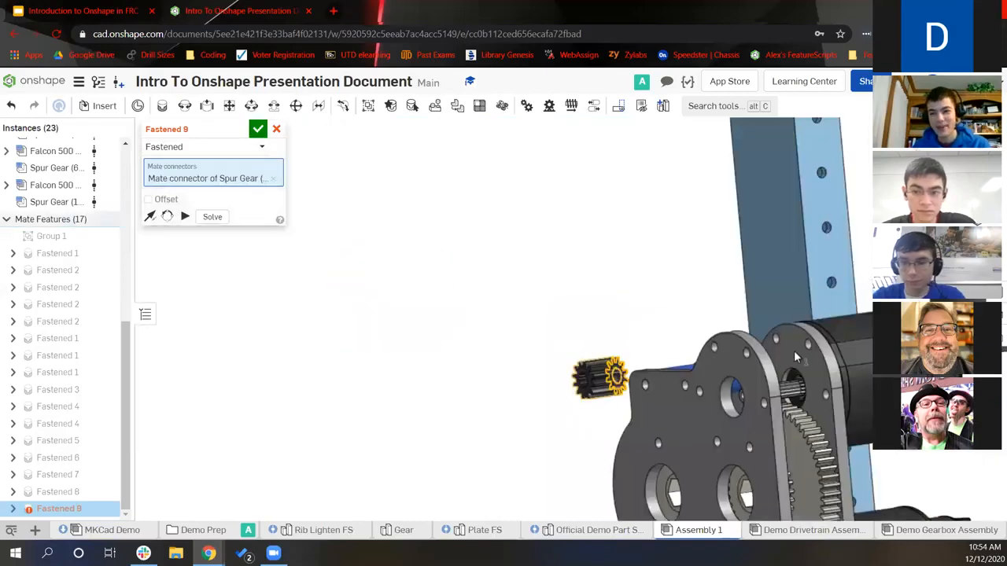
scroll(794, 350, "up", 3)
left_click(824, 425)
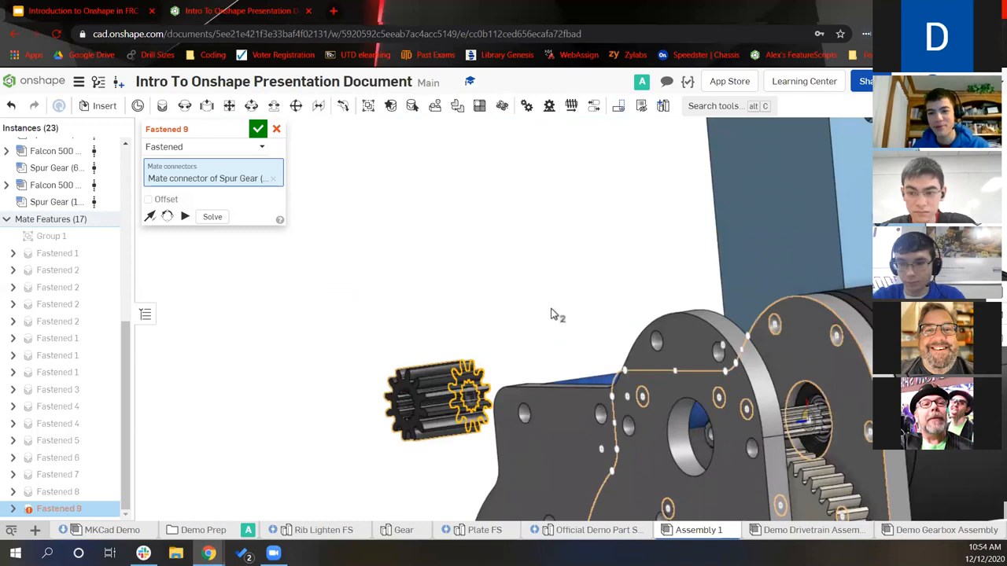
scroll(485, 264, "down", 4)
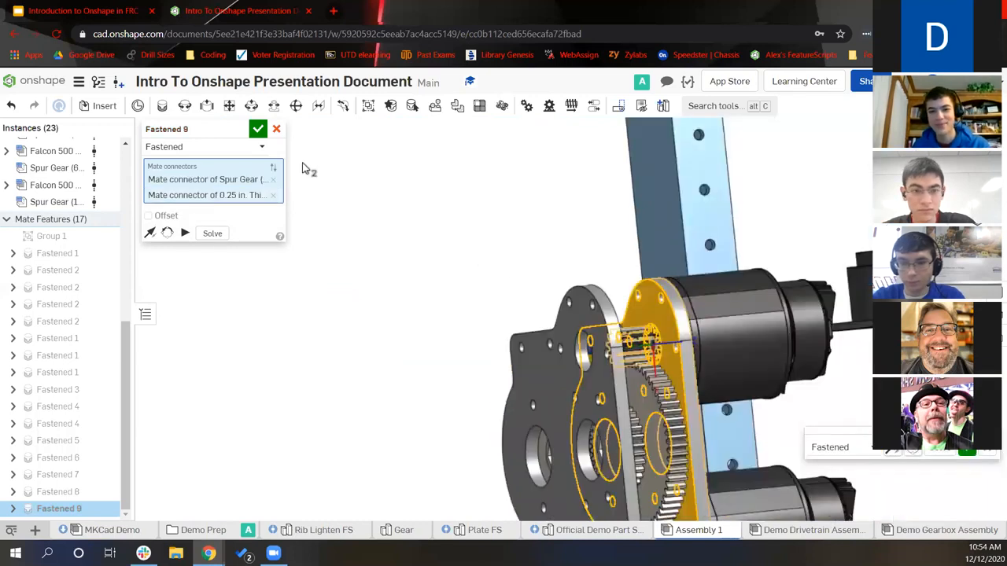
right_click_drag(363, 210, 336, 211)
left_click(258, 129)
scroll(289, 275, "down", 5)
scroll(524, 341, "up", 3)
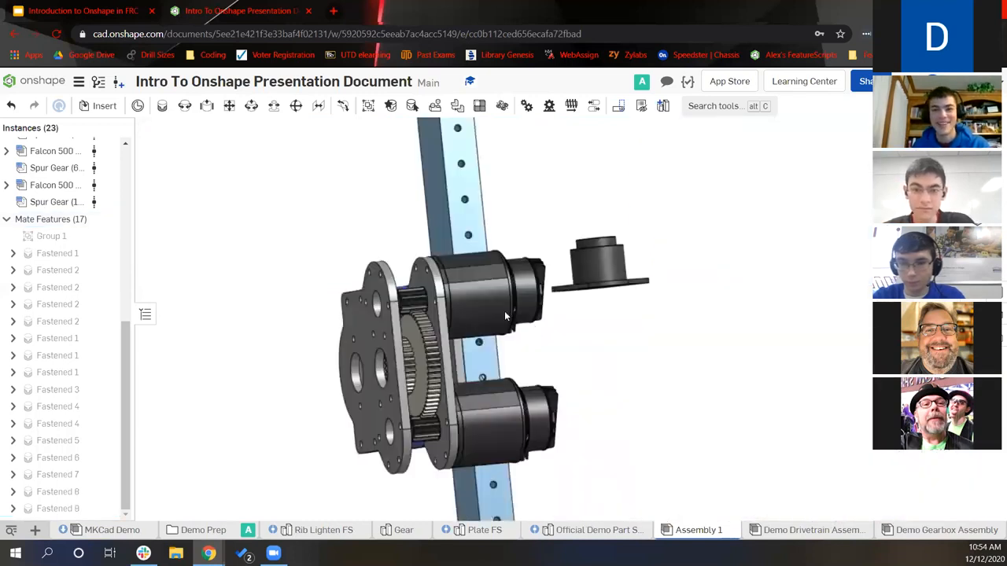
right_click_drag(504, 311, 580, 252)
right_click_drag(572, 302, 511, 293)
right_click(511, 291)
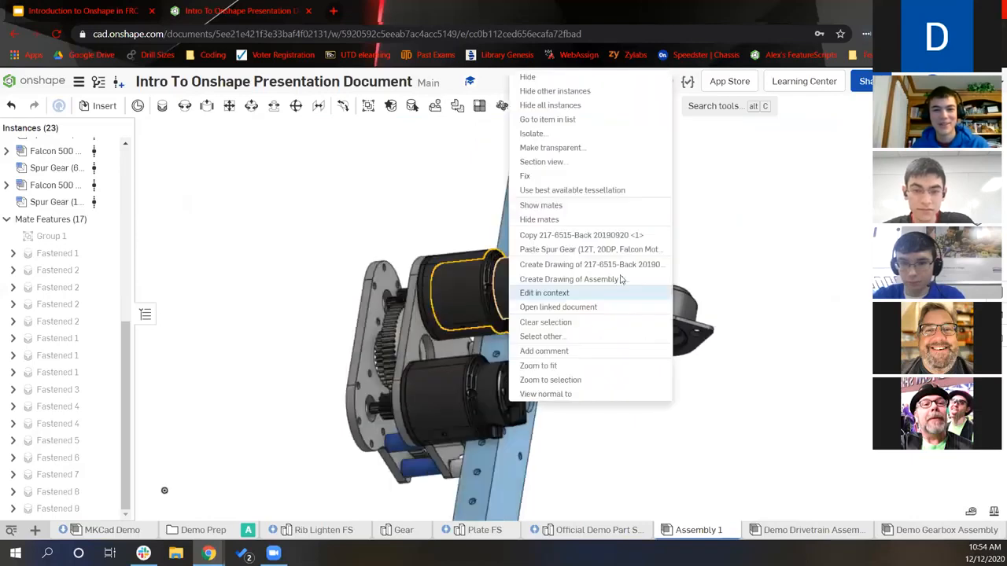
left_click(163, 112)
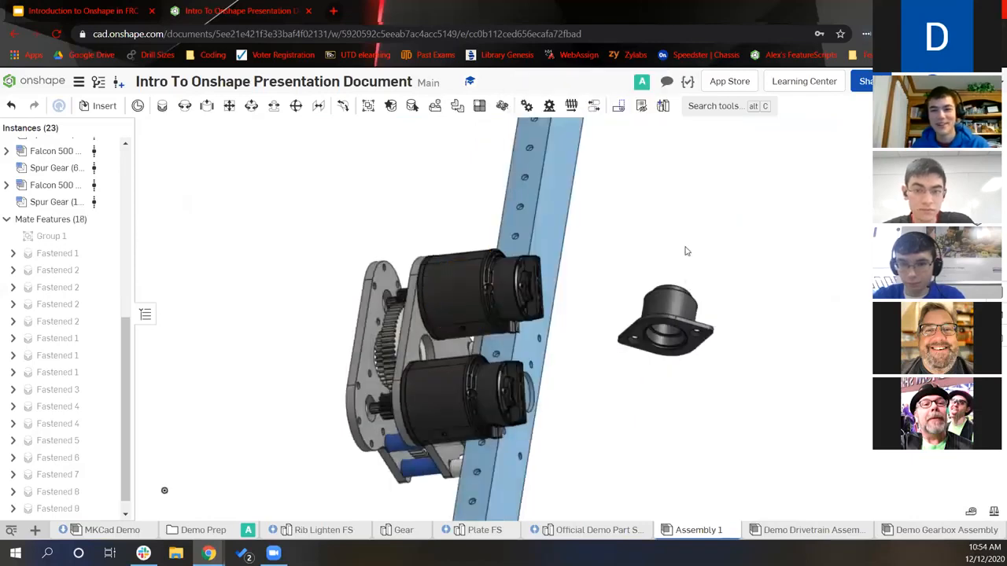
right_click_drag(686, 251, 681, 278)
scroll(682, 278, "up", 5)
scroll(679, 295, "up", 3)
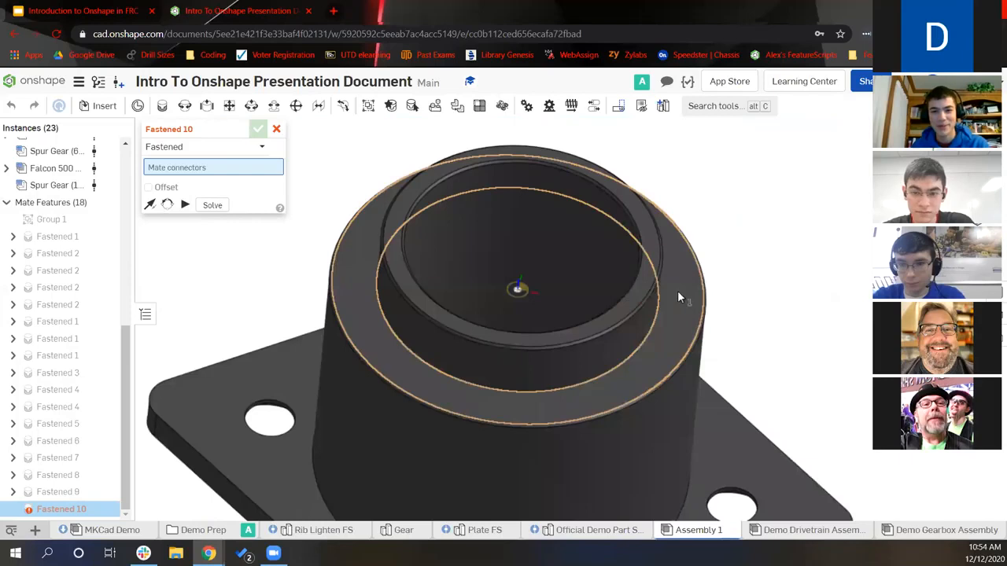
left_click(679, 295)
scroll(679, 295, "down", 3)
left_click(592, 293)
scroll(646, 305, "down", 6)
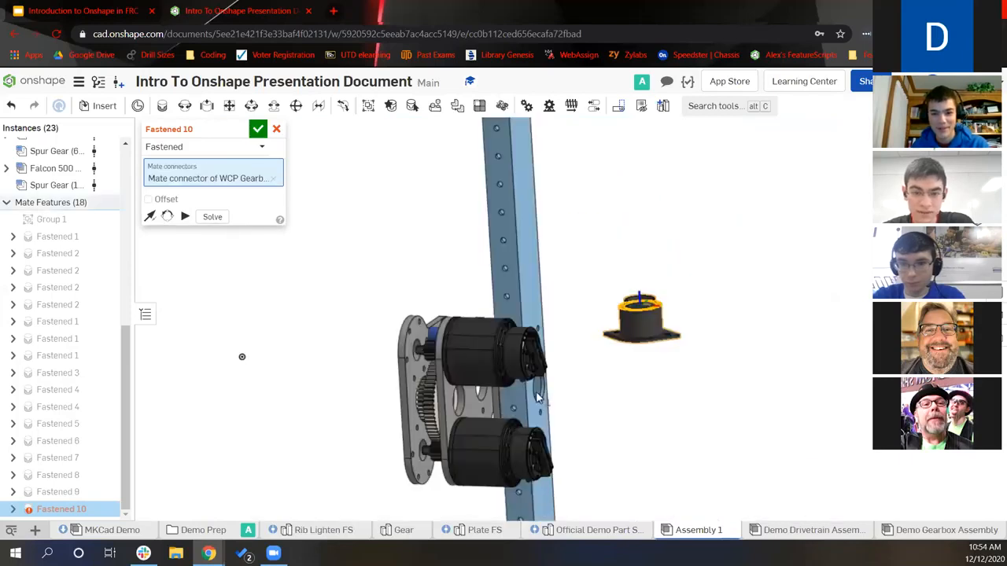
scroll(517, 392, "up", 4)
right_click_drag(537, 393, 564, 355)
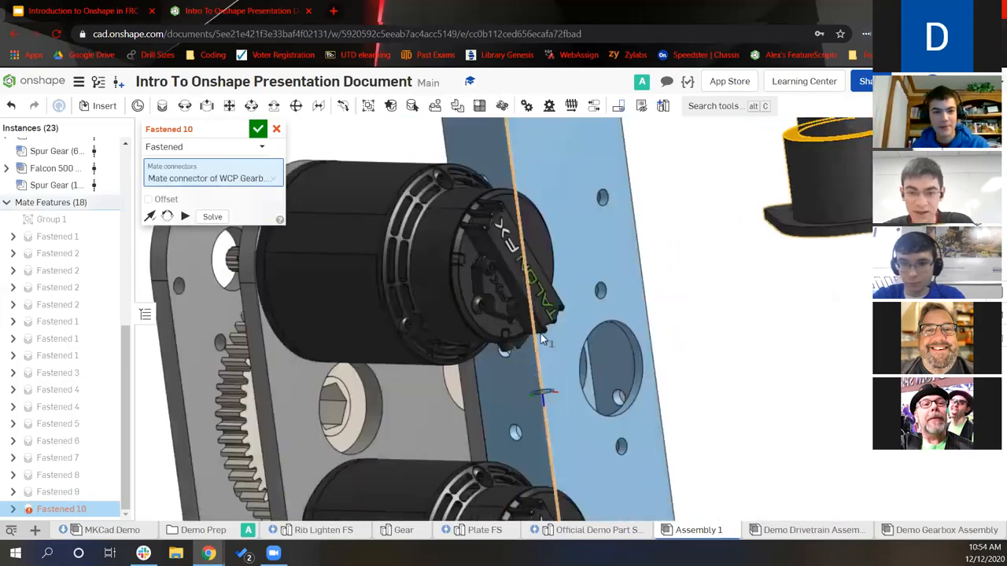
left_click(613, 240)
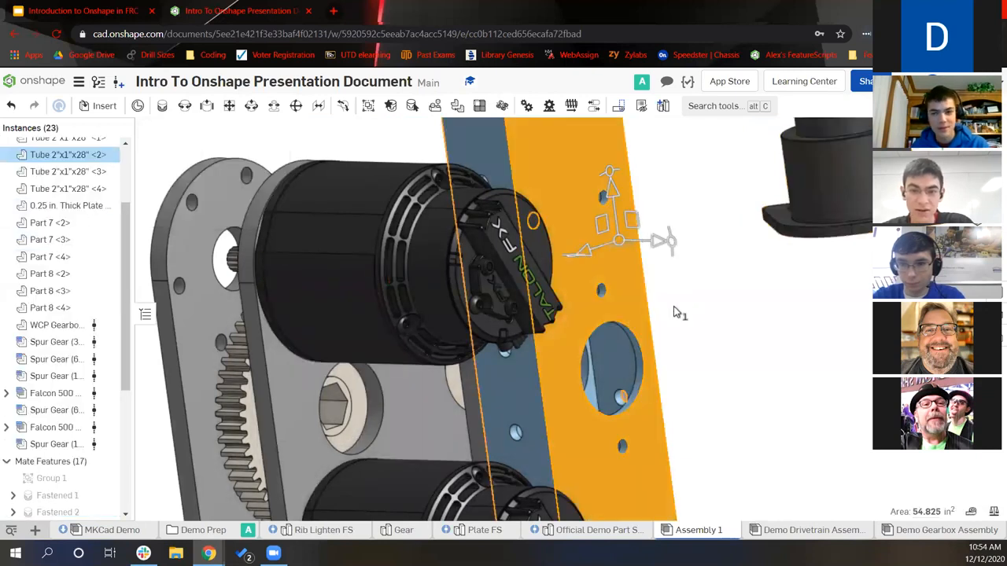
key("y")
middle_click_drag(784, 323, 721, 322)
left_click(169, 106)
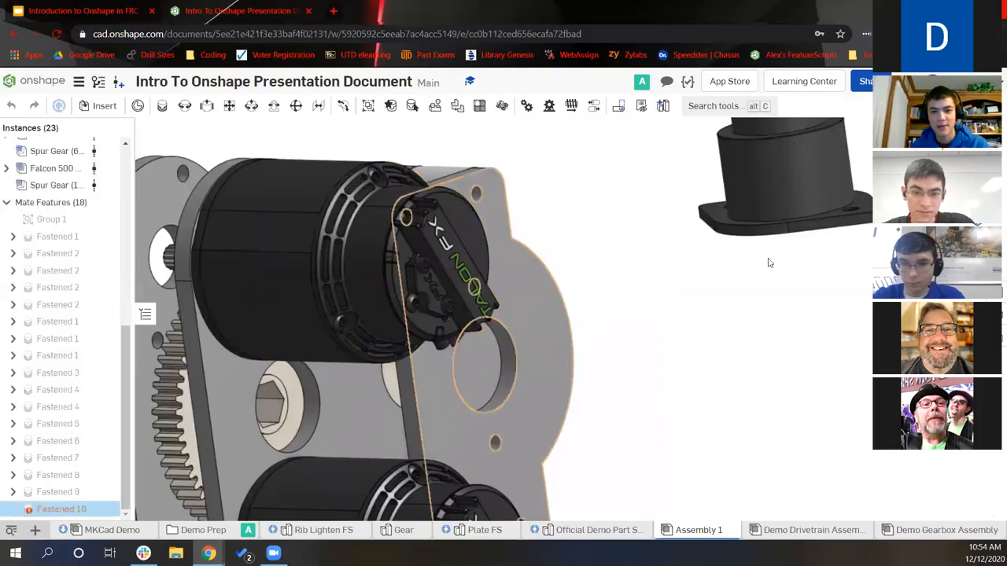
right_click_drag(805, 206, 869, 216)
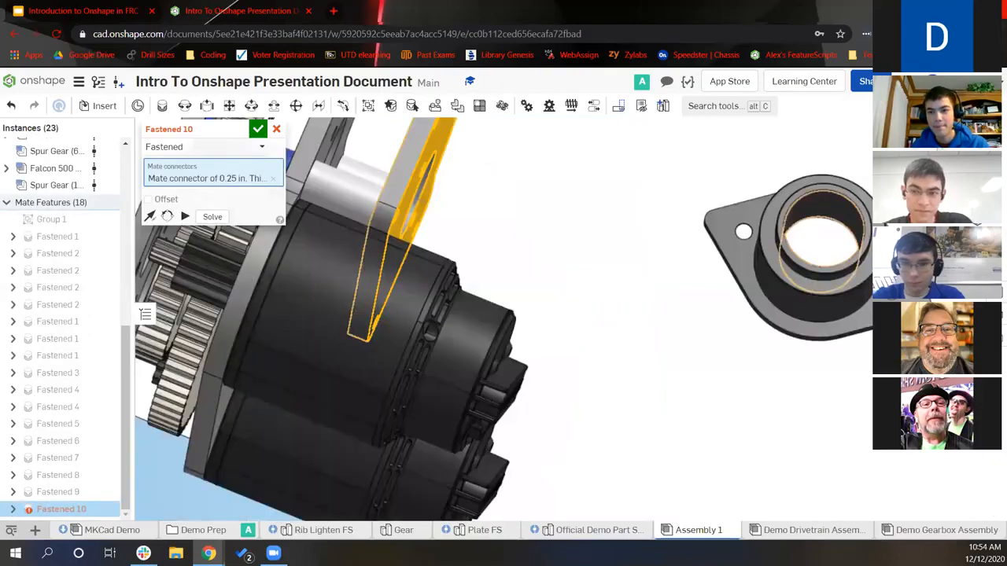
scroll(800, 256, "up", 4)
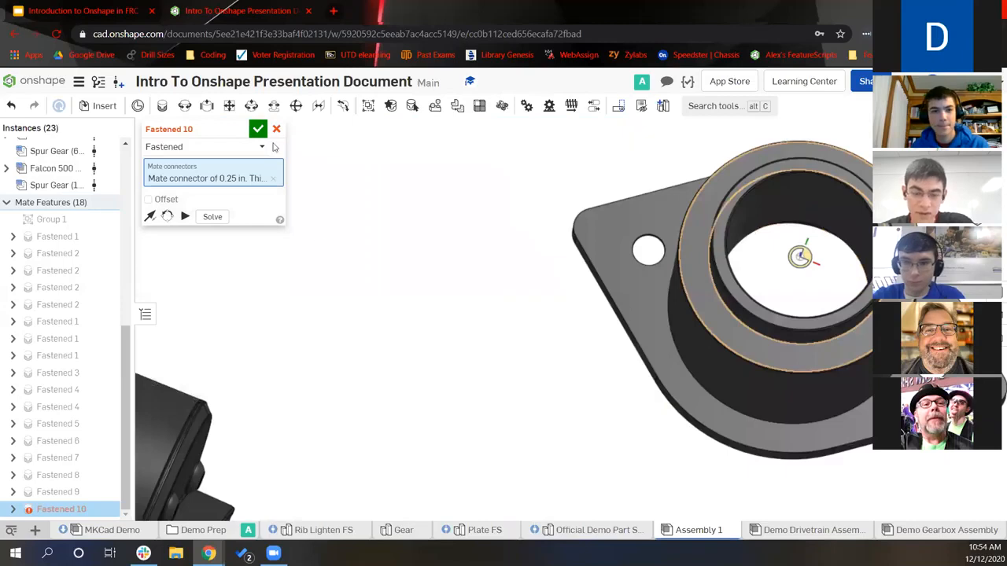
left_click(800, 256)
scroll(350, 265, "down", 3)
right_click_drag(427, 249, 329, 253)
scroll(421, 282, "down", 4)
left_click(151, 232)
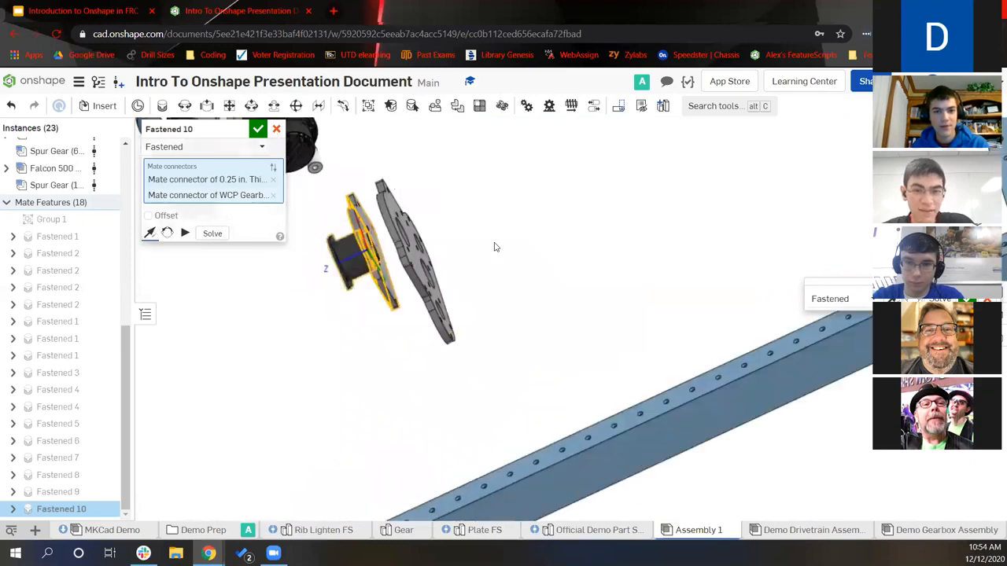
key("Escape")
scroll(515, 263, "down", 5)
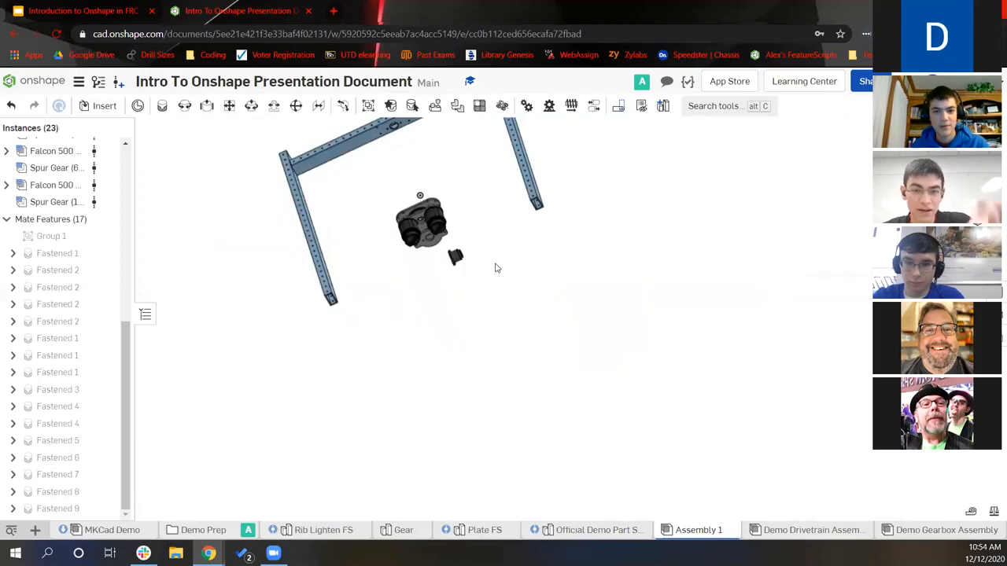
Fix the 0.25 in. Thick Plate and hide frame Tube <2>
right_click_drag(495, 265, 275, 250)
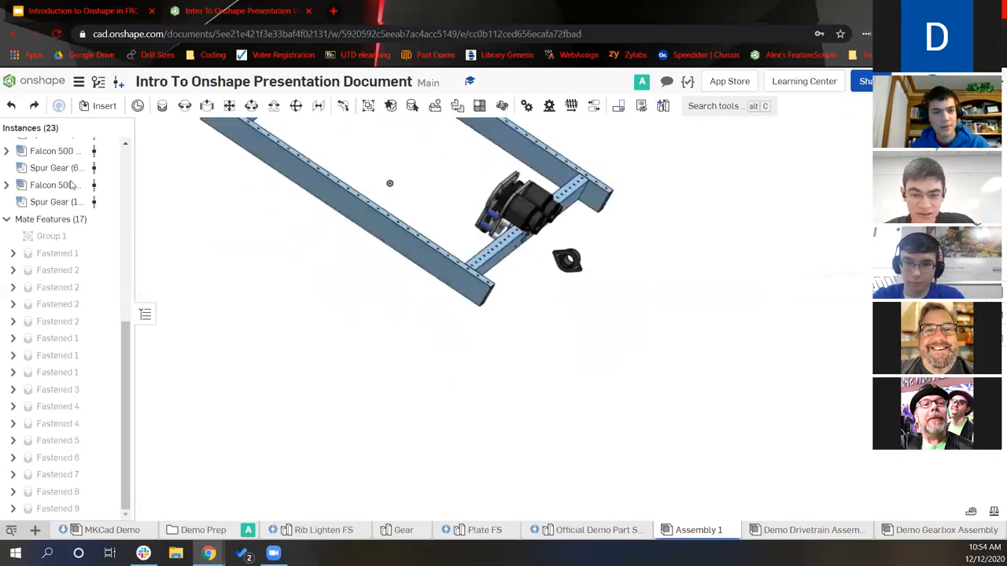
scroll(71, 182, "up", 5)
right_click(122, 180)
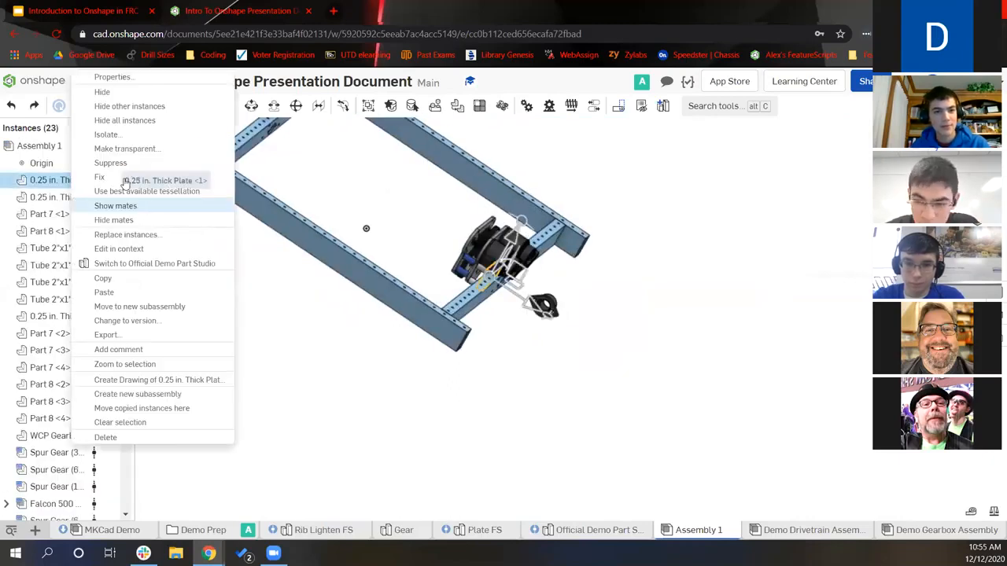
left_click(100, 177)
scroll(482, 303, "up", 4)
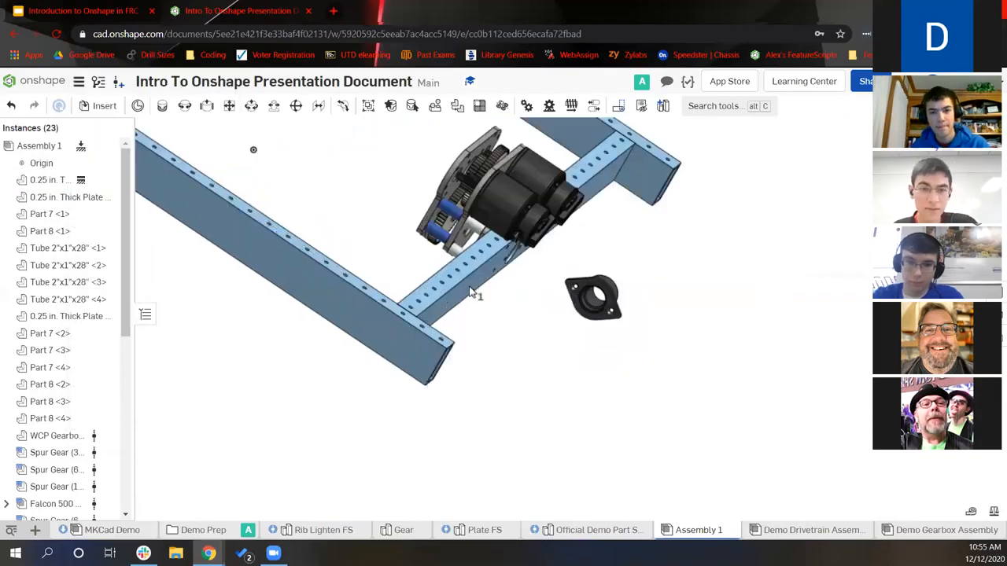
left_click(474, 290)
left_click(114, 269)
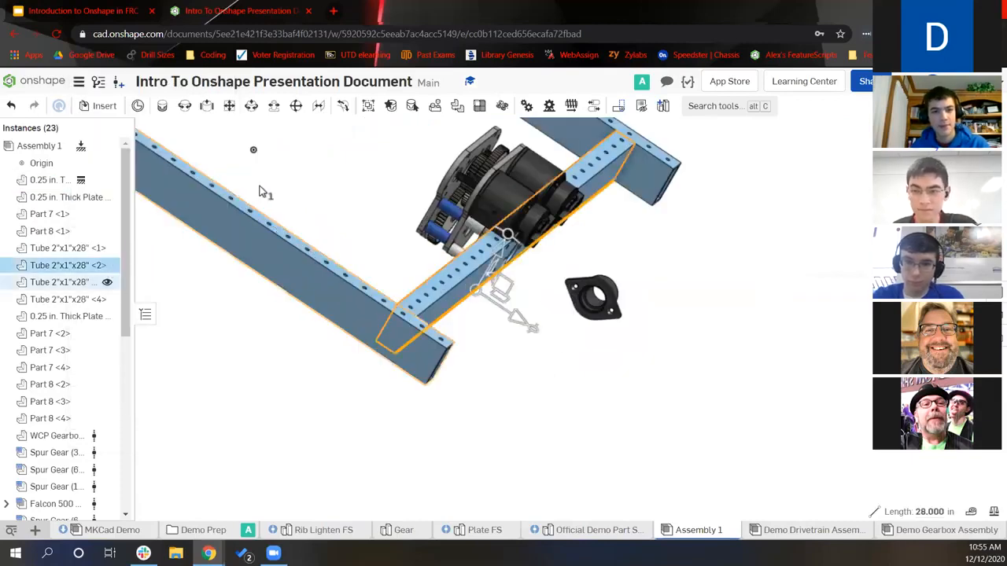
key("y")
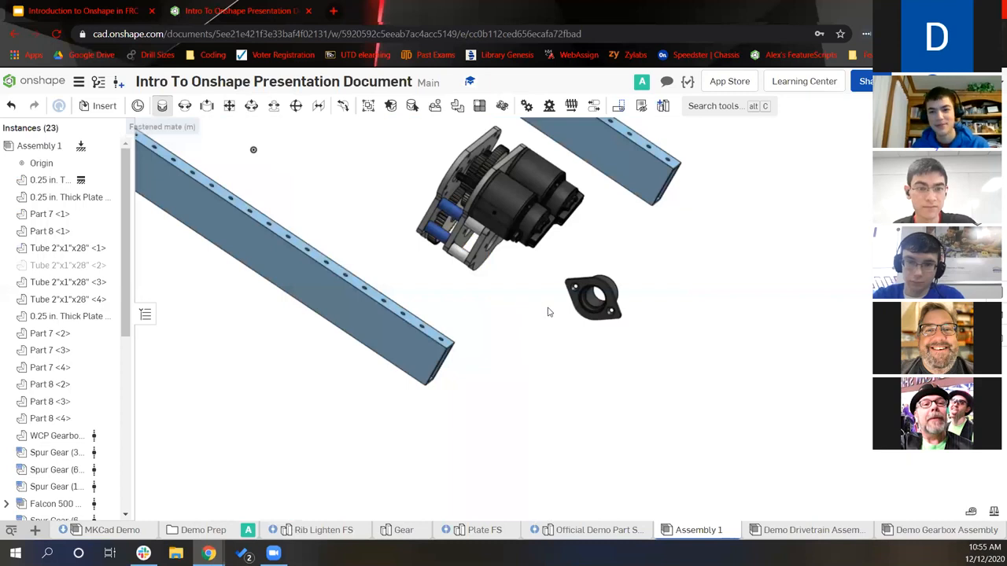
Fasten the flanged bearing block into the gearbox plate as Fastened 10
key("m")
scroll(684, 271, "up", 4)
right_click_drag(683, 271, 510, 223)
scroll(509, 223, "up", 4)
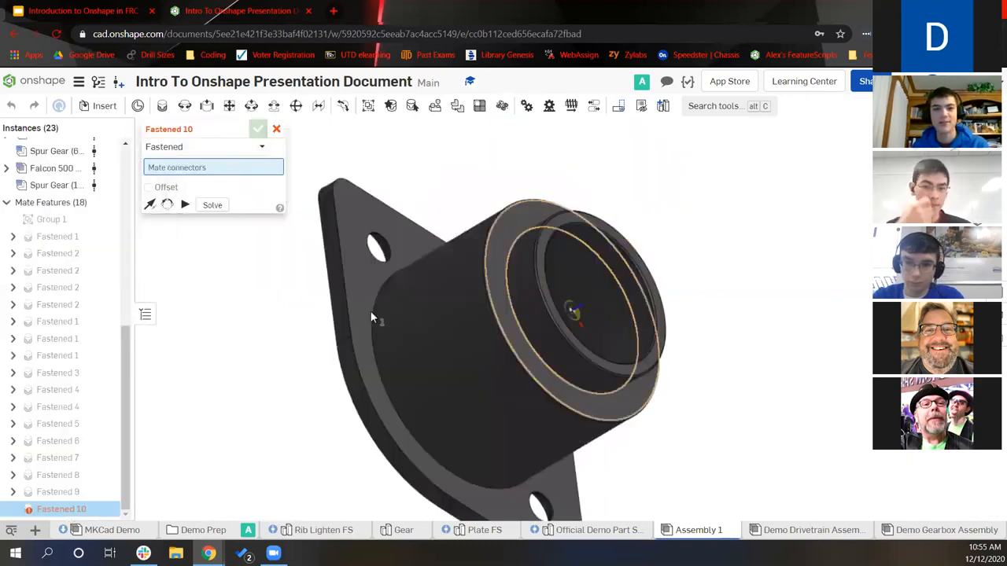
left_click(571, 284)
scroll(571, 284, "down", 5)
right_click_drag(370, 278, 369, 336)
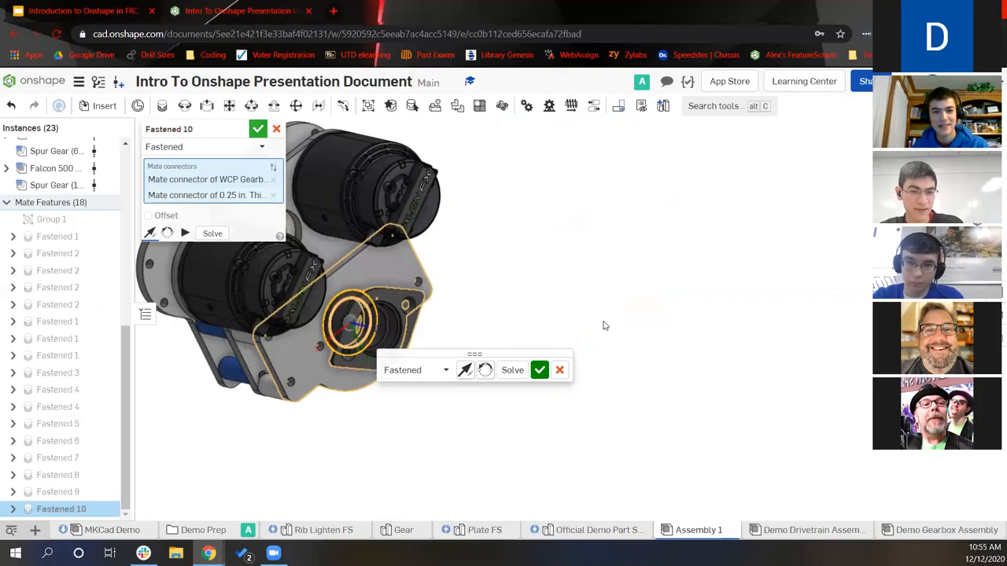
key("Return")
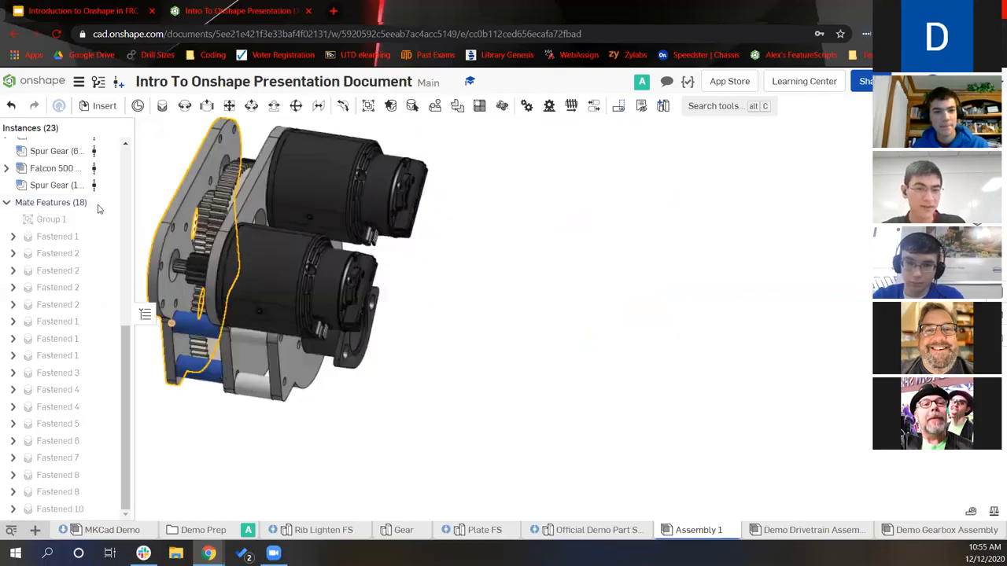
scroll(98, 209, "up", 5)
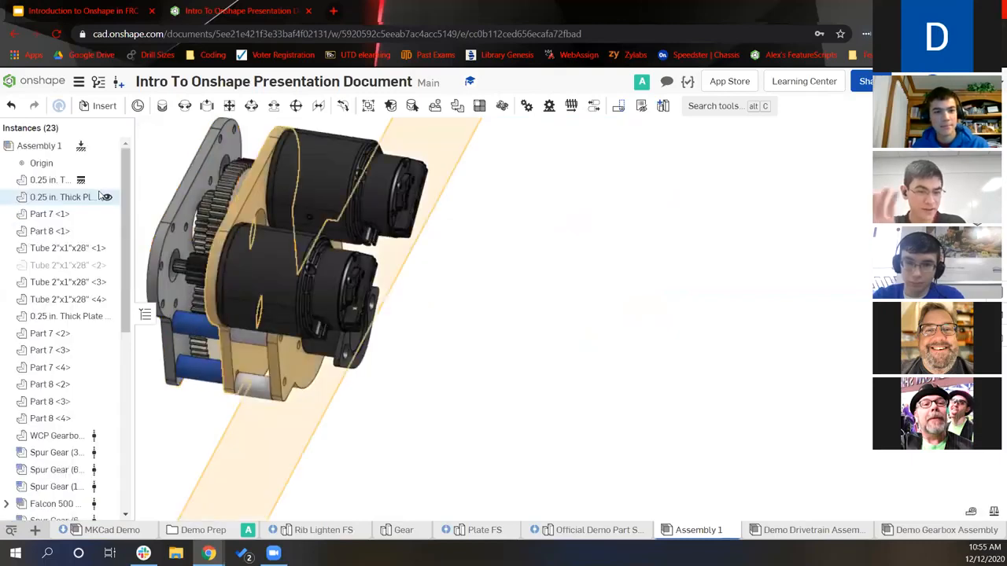
left_click(107, 265)
scroll(544, 374, "down", 2)
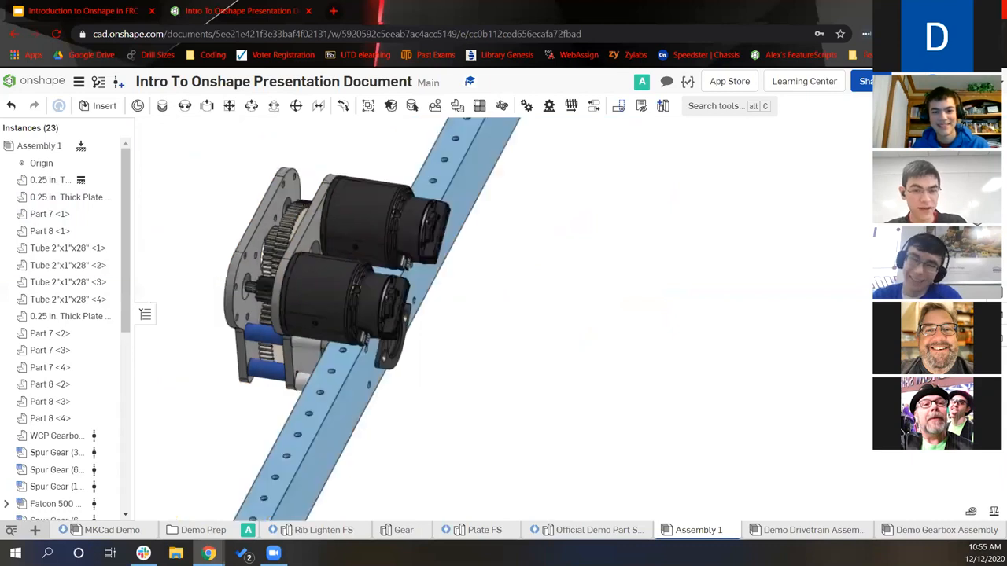
scroll(503, 330, "down", 2)
right_click_drag(503, 331, 574, 307)
right_click_drag(401, 392, 274, 428)
right_click_drag(845, 372, 868, 398)
right_click_drag(336, 439, 329, 399)
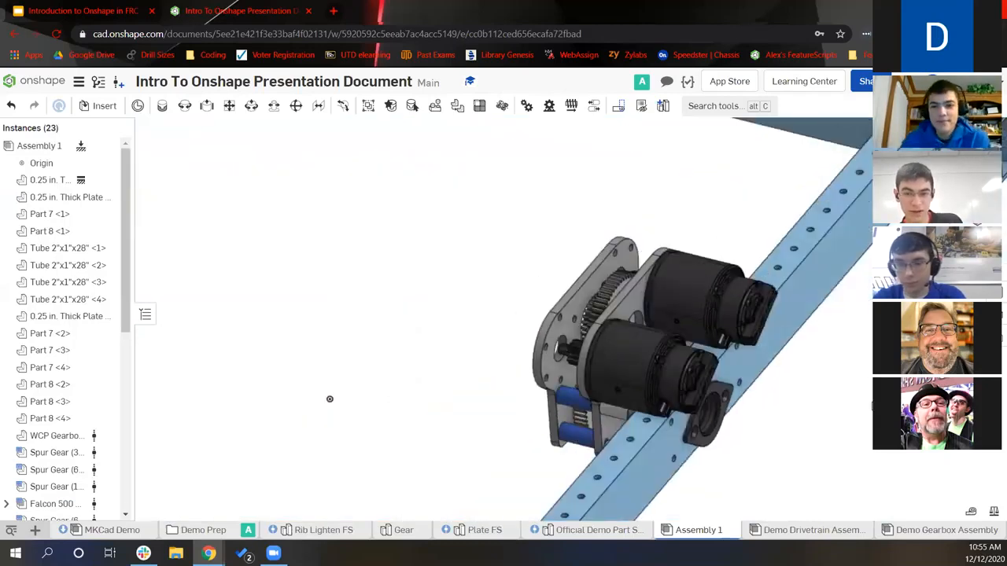
mouse_move(329, 399)
right_mouse_down()
mouse_move(292, 400)
mouse_move(311, 396)
right_mouse_up()
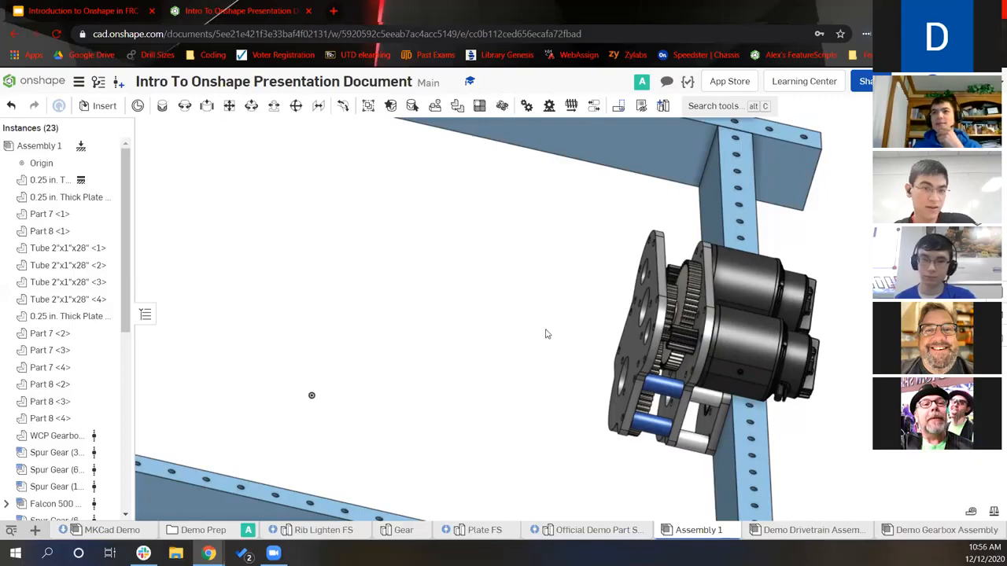
mouse_move(452, 451)
right_mouse_down()
mouse_move(416, 433)
mouse_move(461, 396)
mouse_move(453, 379)
mouse_move(420, 384)
mouse_move(391, 332)
right_mouse_up()
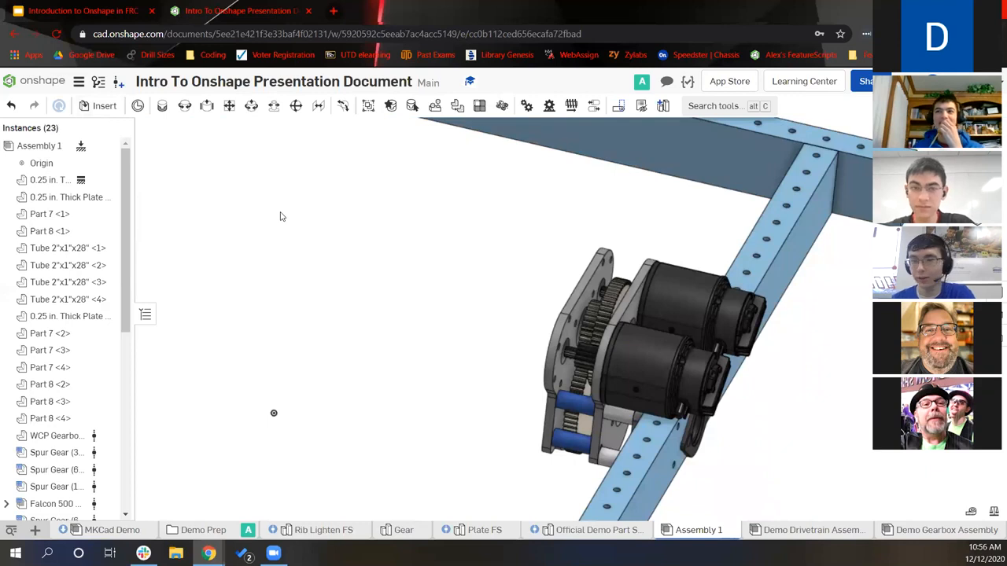
middle_click_drag(330, 253, 305, 256)
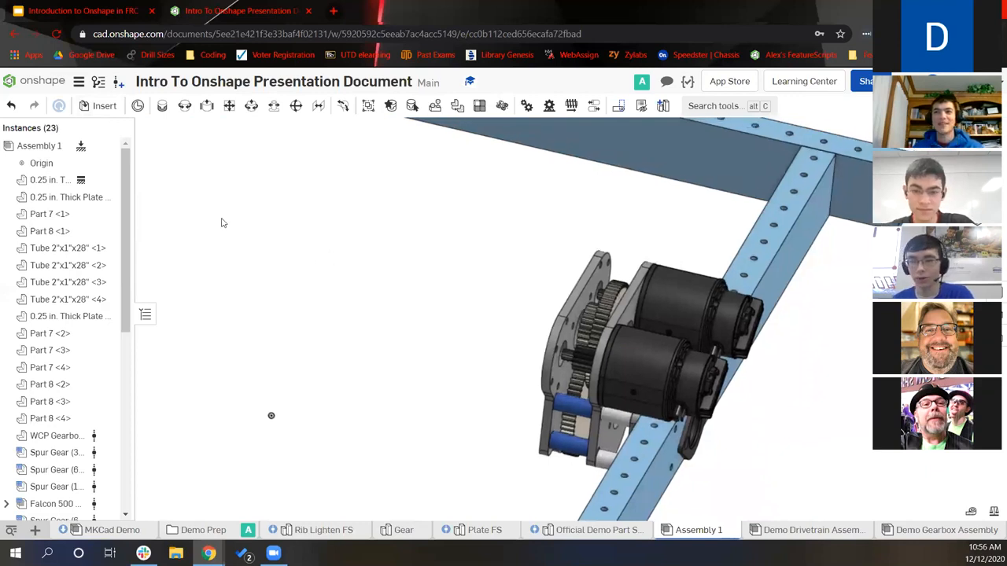
Insert a 1/2" Hex x 1-1/8" OD flanged bearing from MKCad Bearings (Configurable)
left_click(105, 105)
left_click(232, 158)
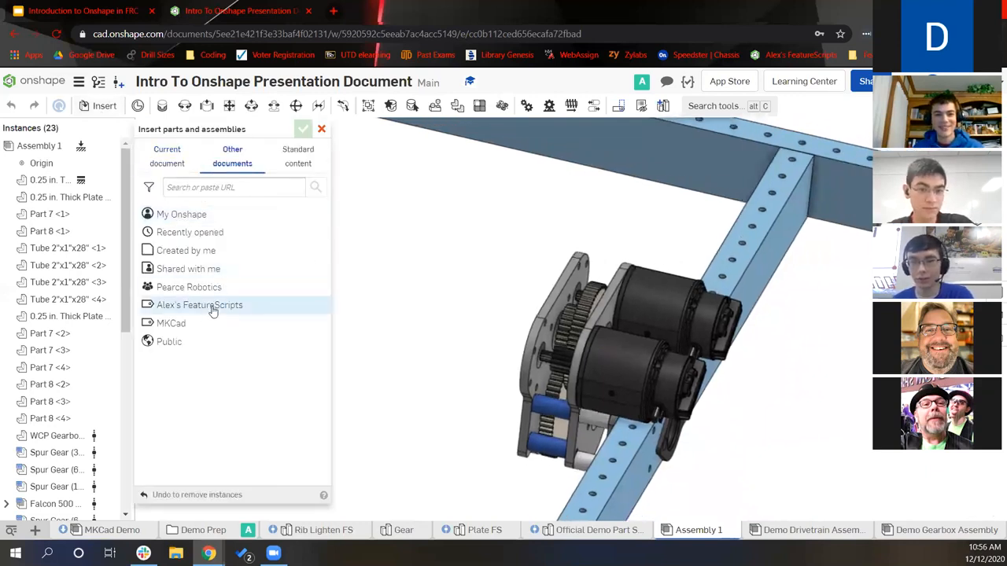
left_click(194, 323)
scroll(228, 299, "down", 1)
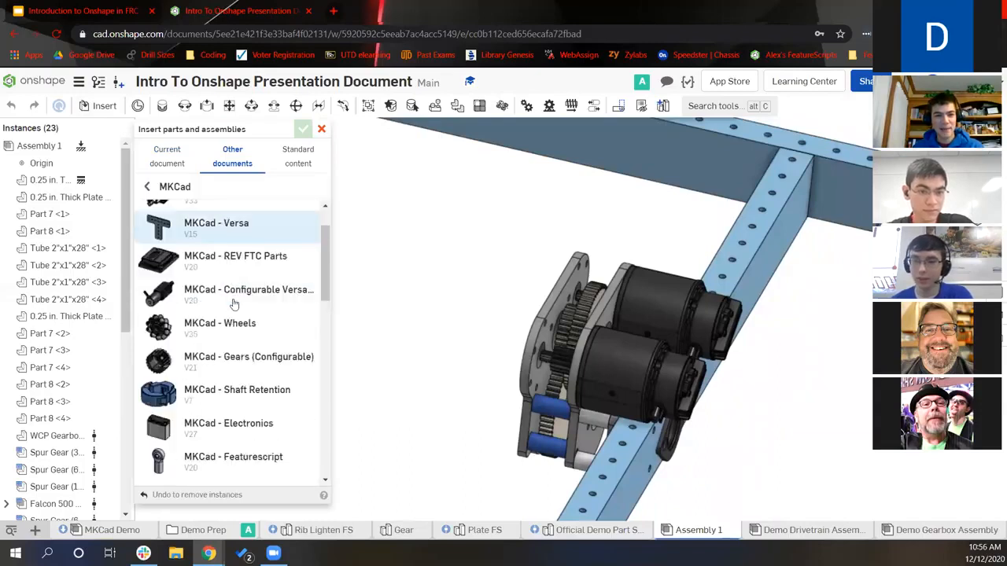
scroll(233, 305, "down", 5)
left_click(252, 324)
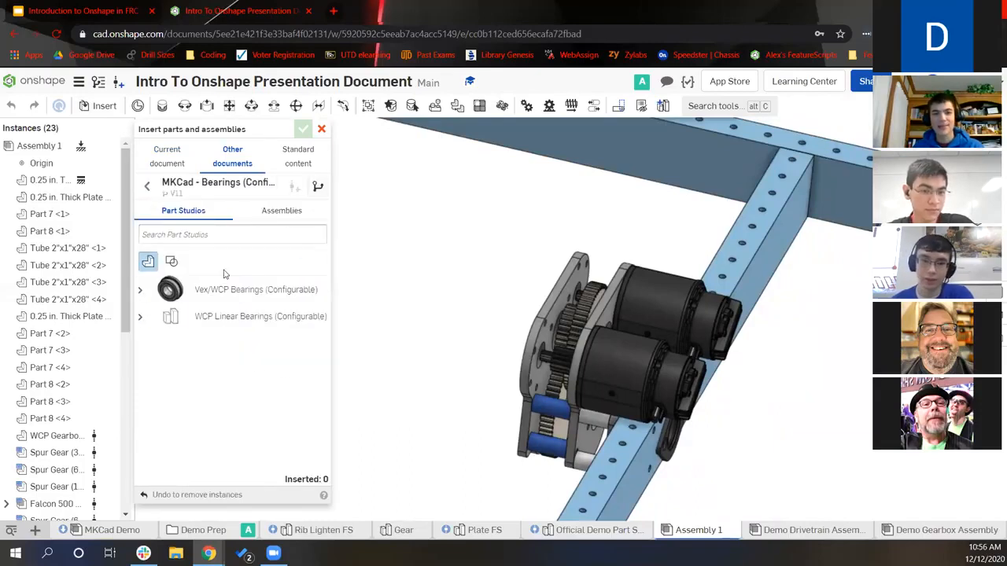
left_click(224, 289)
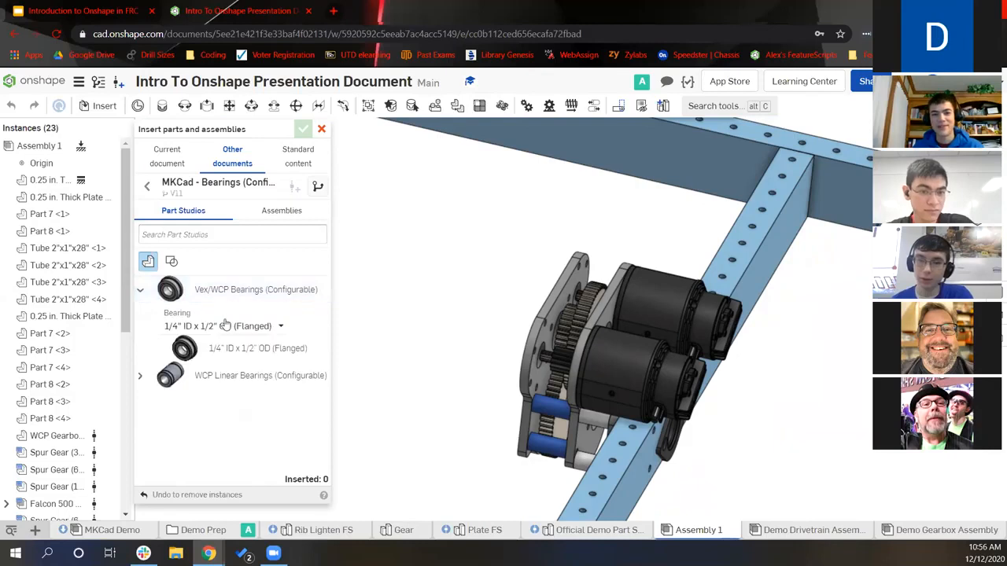
left_click(225, 325)
scroll(288, 394, "down", 1)
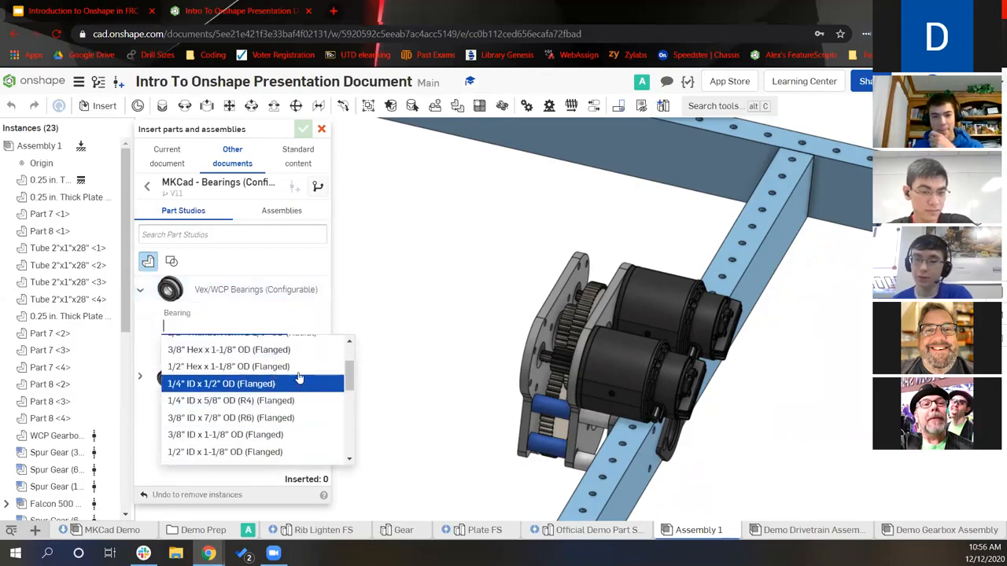
left_click(297, 367)
left_click(247, 348)
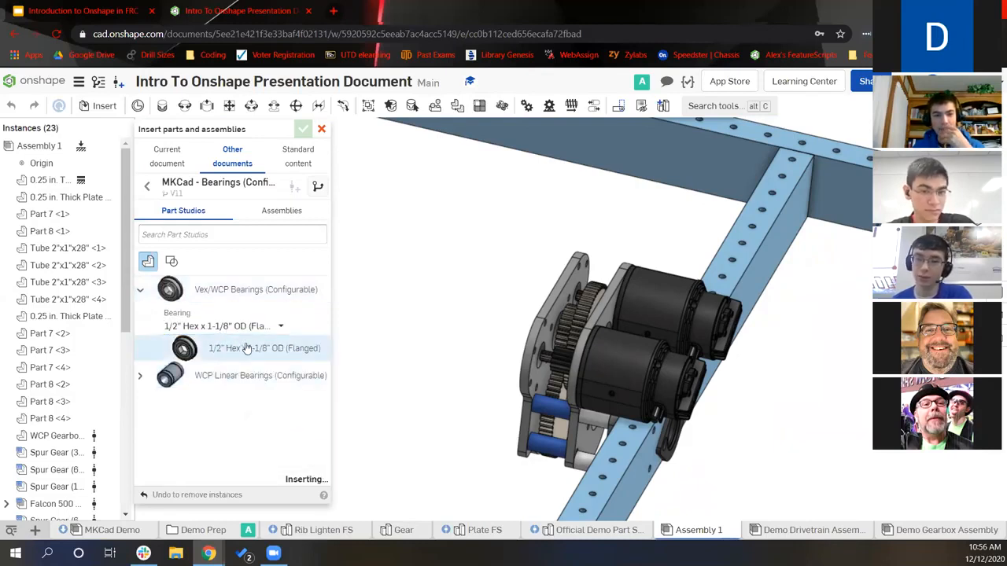
left_click(475, 354)
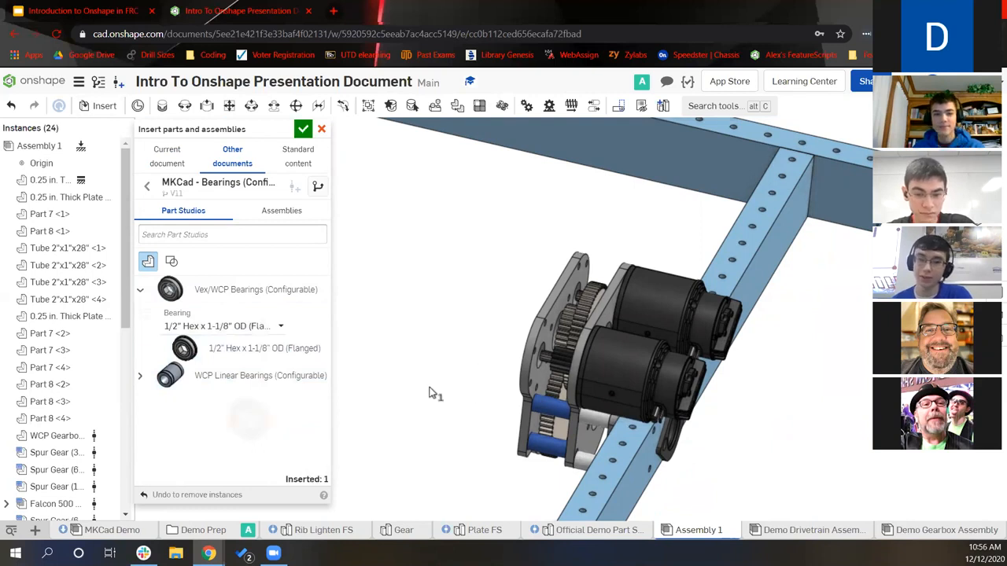
Insert a 1/2" ThunderHex bearing beside the gearbox and finish inserting
left_click(236, 326)
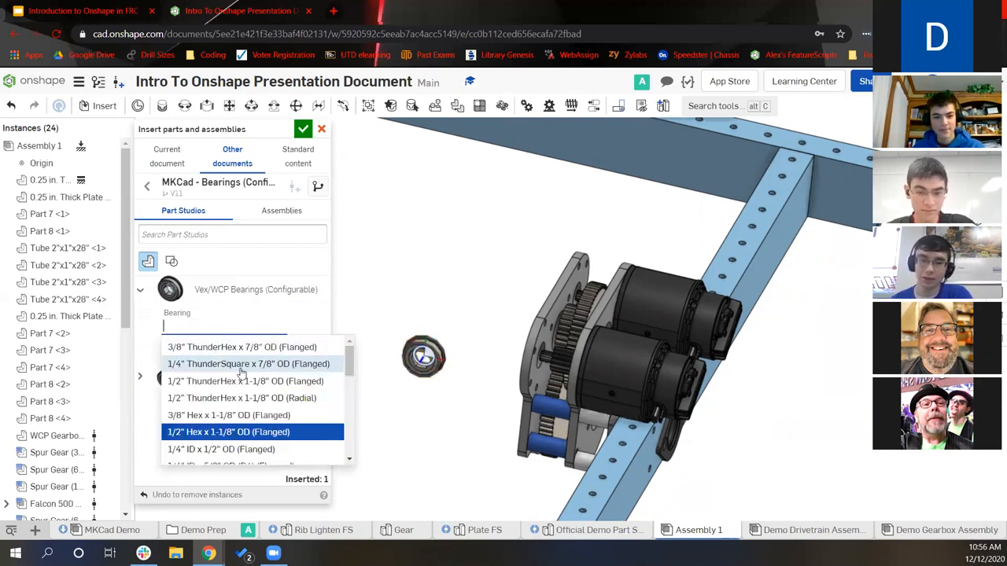
left_click(267, 382)
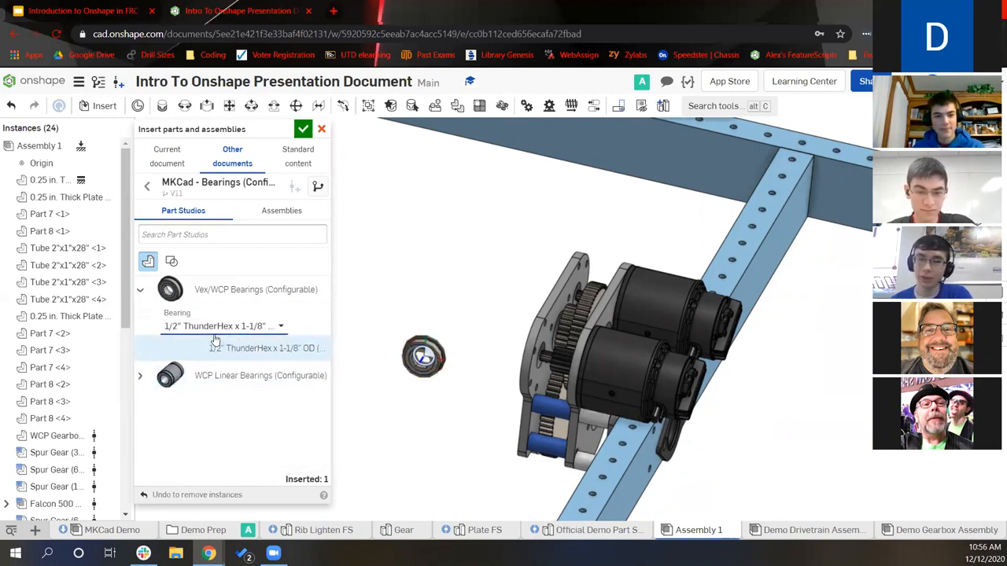
left_click(256, 350)
left_click(463, 296)
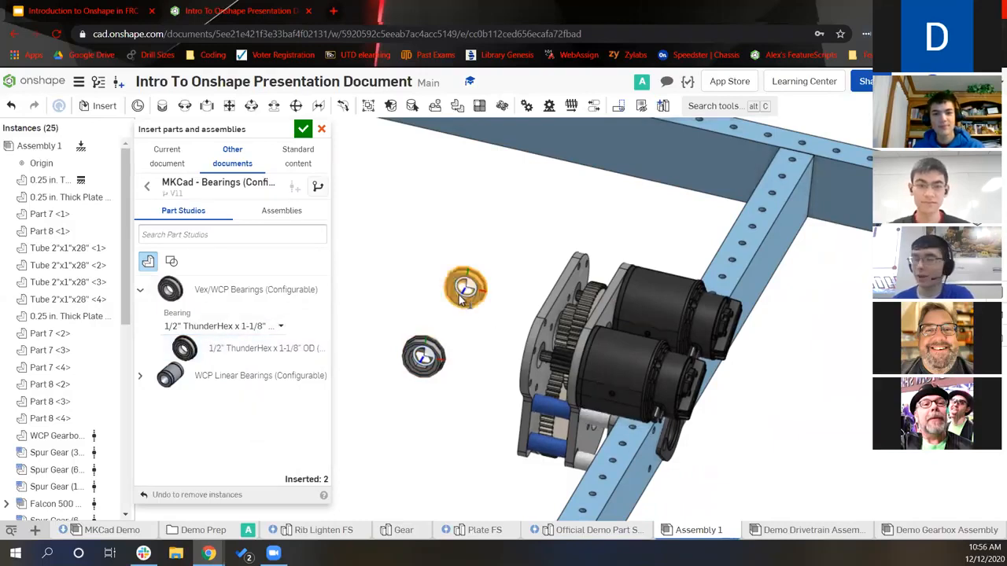
left_click(303, 128)
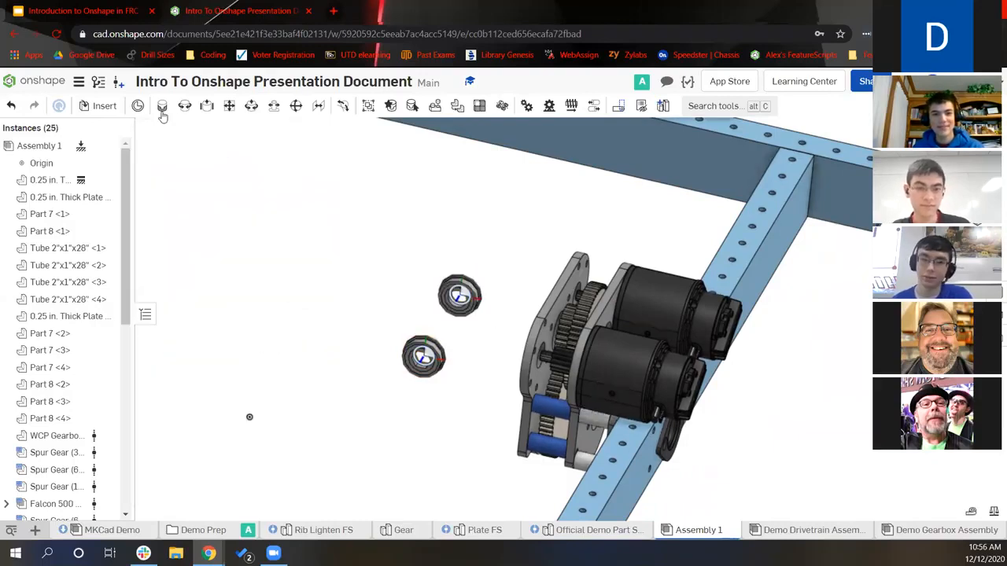
Fasten the ThunderHex bearing's flange connector to the gearbox plate hole connector as Fastened 11
scroll(449, 283, "up", 6)
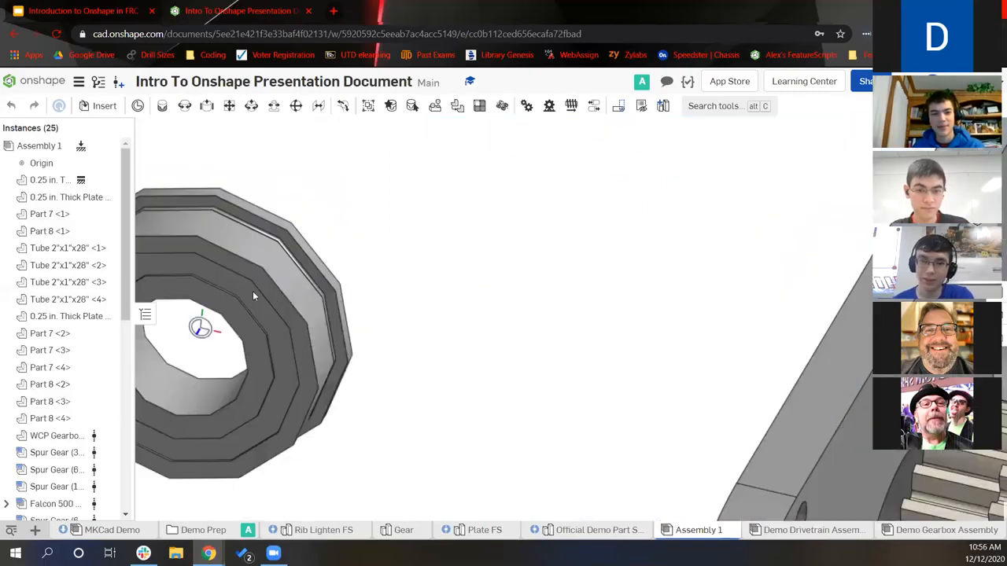
key("m")
middle_click_drag(378, 231, 600, 232)
left_click(420, 331)
scroll(789, 310, "down", 10)
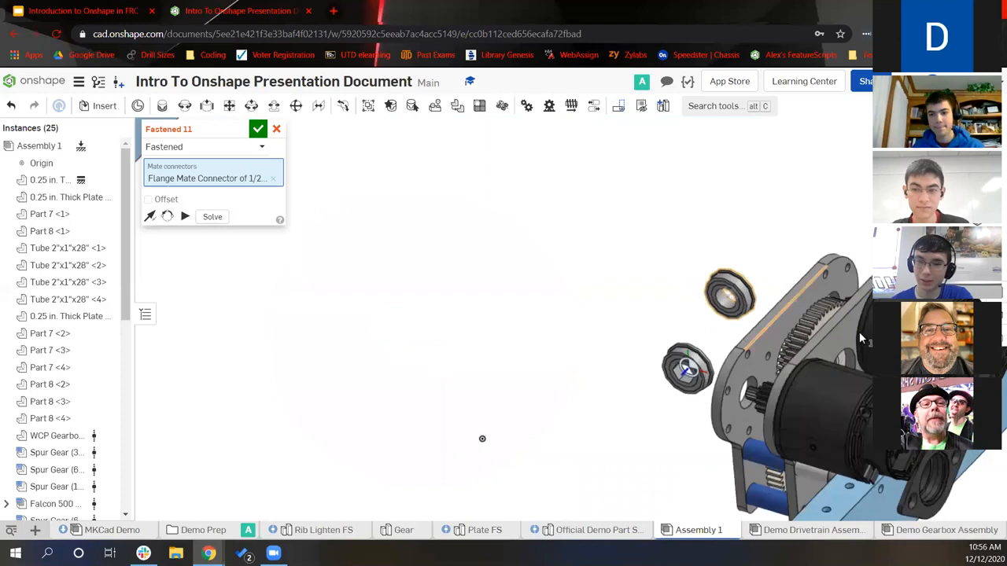
scroll(859, 331, "up", 3)
left_click(840, 394)
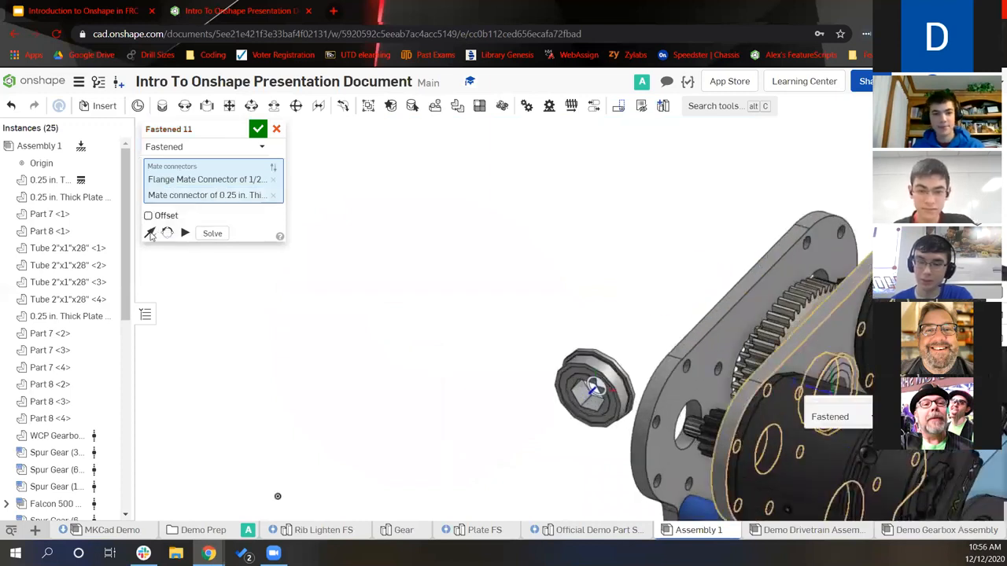
left_click(258, 128)
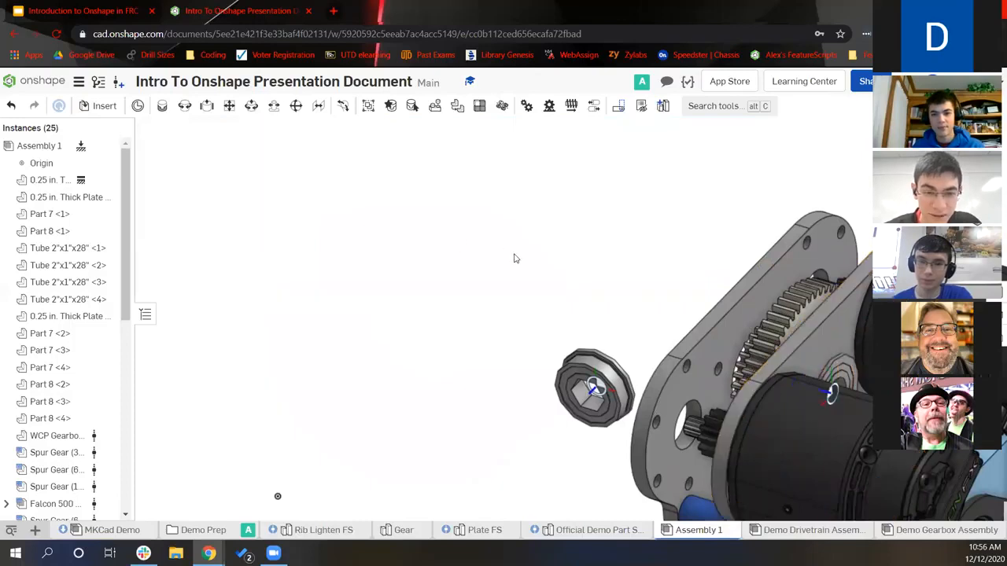
scroll(516, 259, "down", 2)
right_click_drag(522, 280, 375, 243)
scroll(489, 285, "up", 3)
Abandon a second fastened mate and bring up Replicate for the mated bearing
left_click(162, 109)
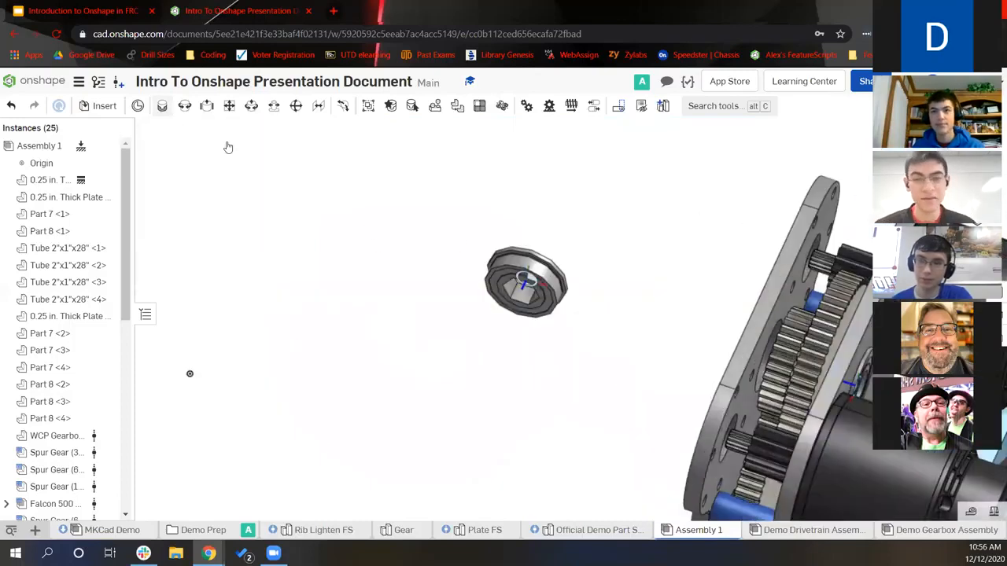
right_click_drag(613, 372, 571, 290)
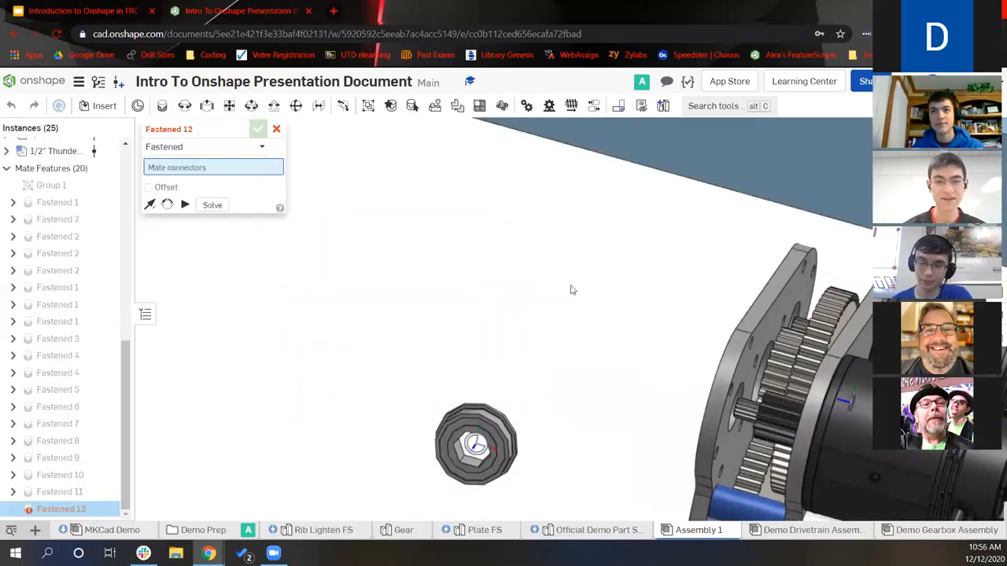
middle_click_drag(520, 480, 532, 322)
scroll(494, 295, "down", 1)
left_click(275, 130)
left_click(439, 108)
right_click_drag(627, 223, 629, 318)
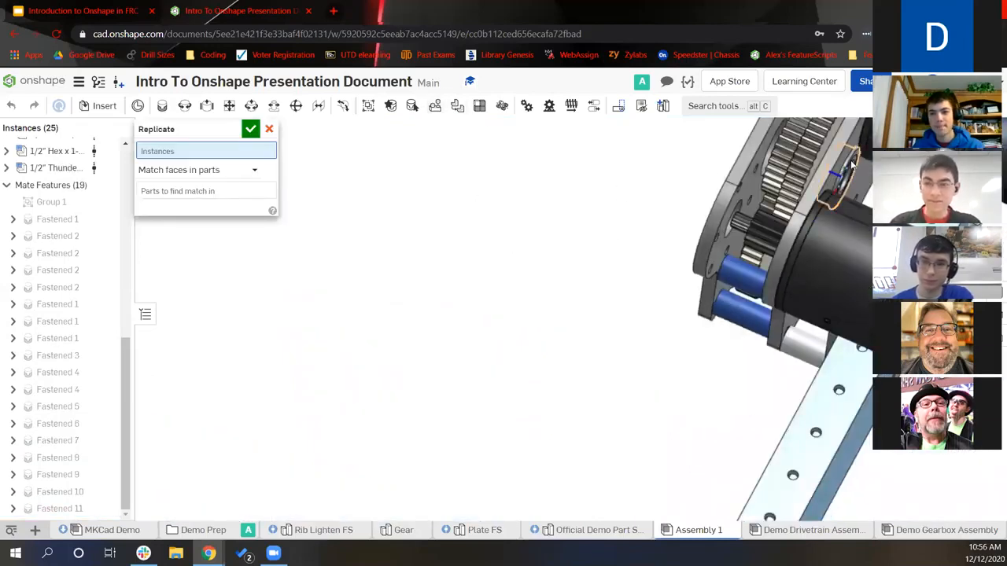
Replicate the bearing into the plate's matching holes using Match edges on face, reaching 27 instances
left_click(852, 164)
right_click_drag(625, 232, 693, 209)
left_click(254, 183)
left_click(251, 204)
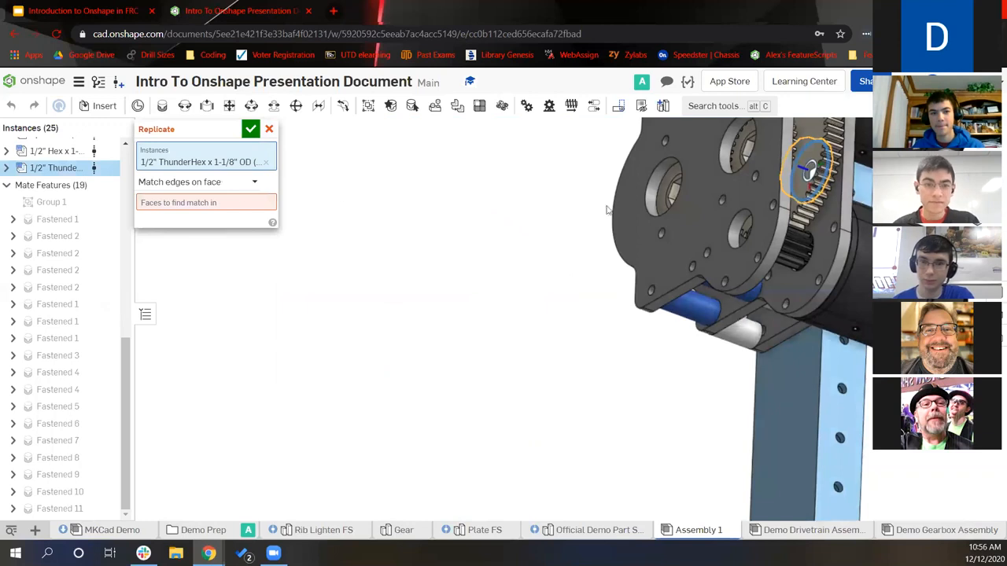
left_click(609, 303)
right_click_drag(574, 292, 516, 247)
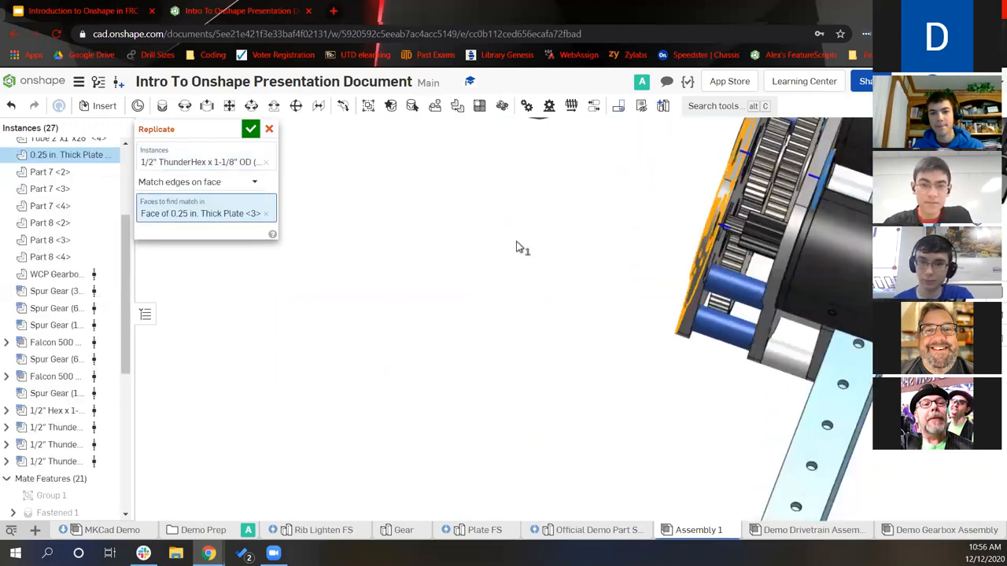
mouse_move(625, 227)
right_mouse_down()
mouse_move(546, 223)
mouse_move(629, 230)
right_mouse_up()
right_click(629, 230)
left_click(250, 131)
left_click(251, 131)
scroll(449, 355, "down", 2)
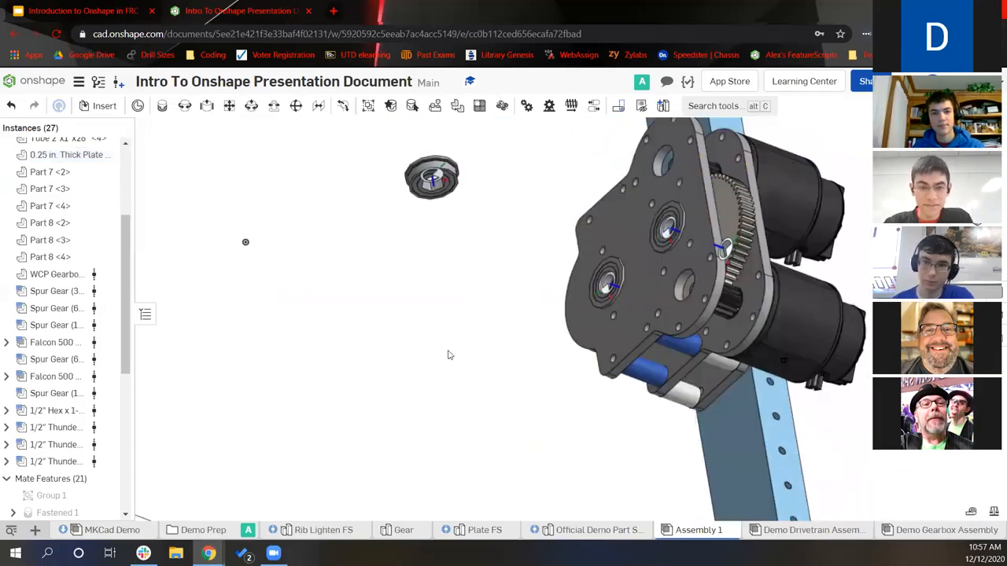
scroll(449, 355, "down", 3)
scroll(394, 236, "up", 5)
Begin a Fastened mate from the remaining hex bearing's flange connector
left_click(507, 303)
key("m")
scroll(636, 380, "down", 1)
right_click_drag(643, 393, 819, 417)
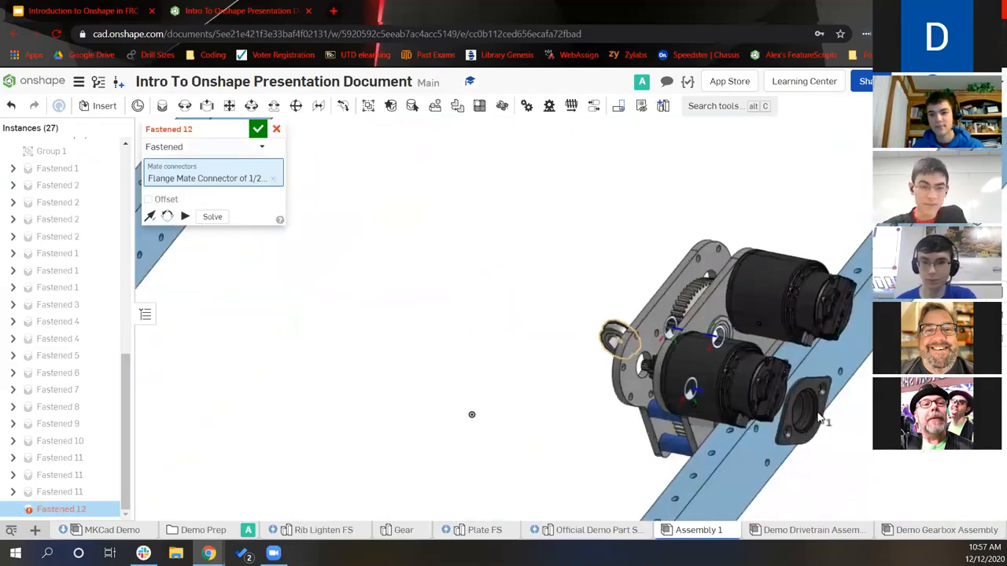
Fasten the 1/2" Hex bearing flange to the WCP gearbox mate connector as Fastened 12
scroll(820, 421, "up", 8)
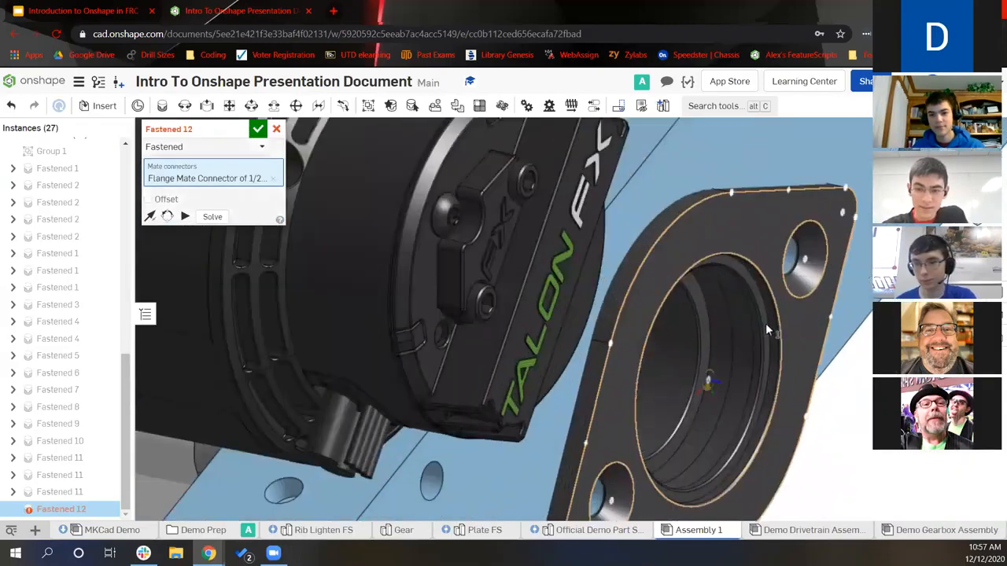
scroll(763, 319, "up", 5)
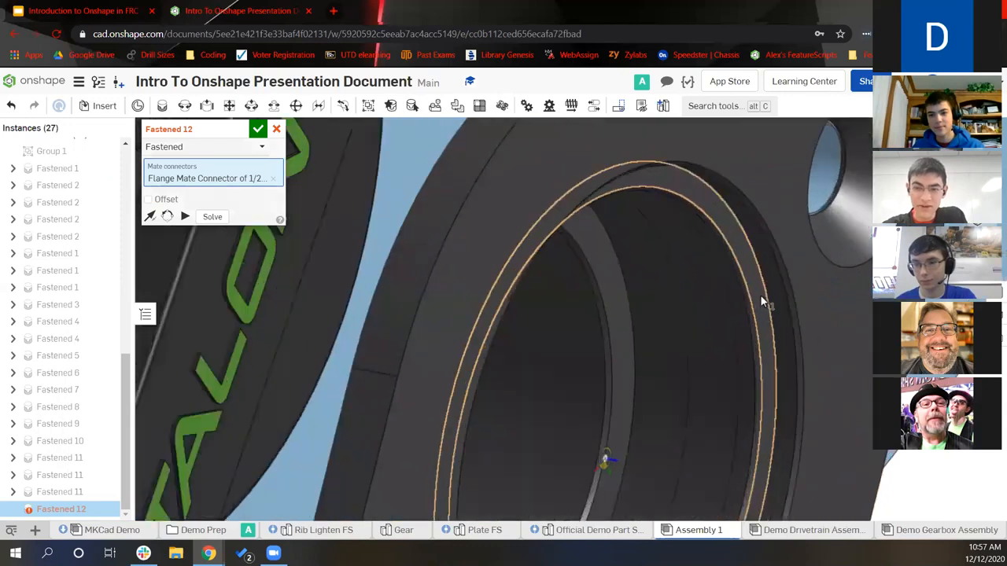
left_click(668, 340)
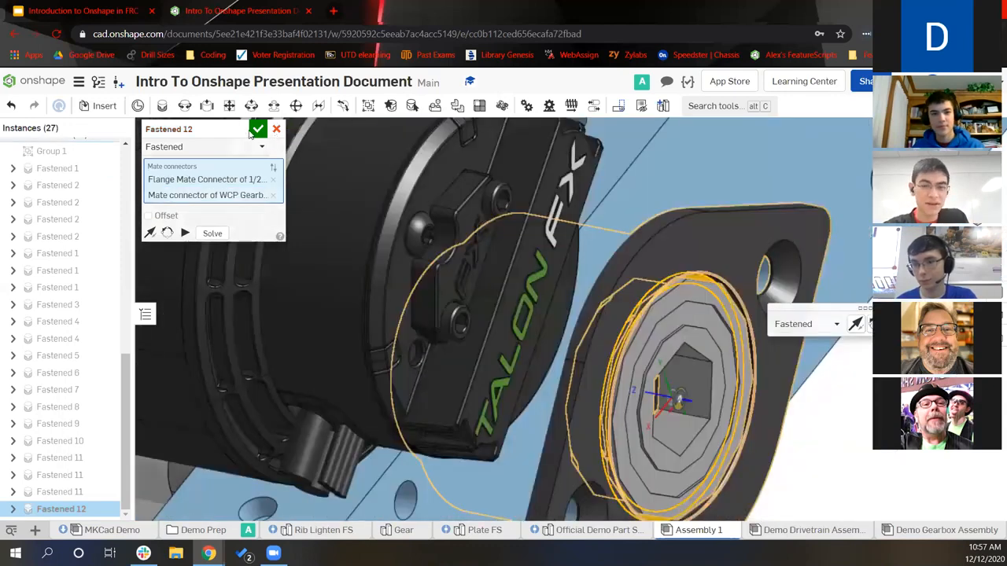
left_click(257, 129)
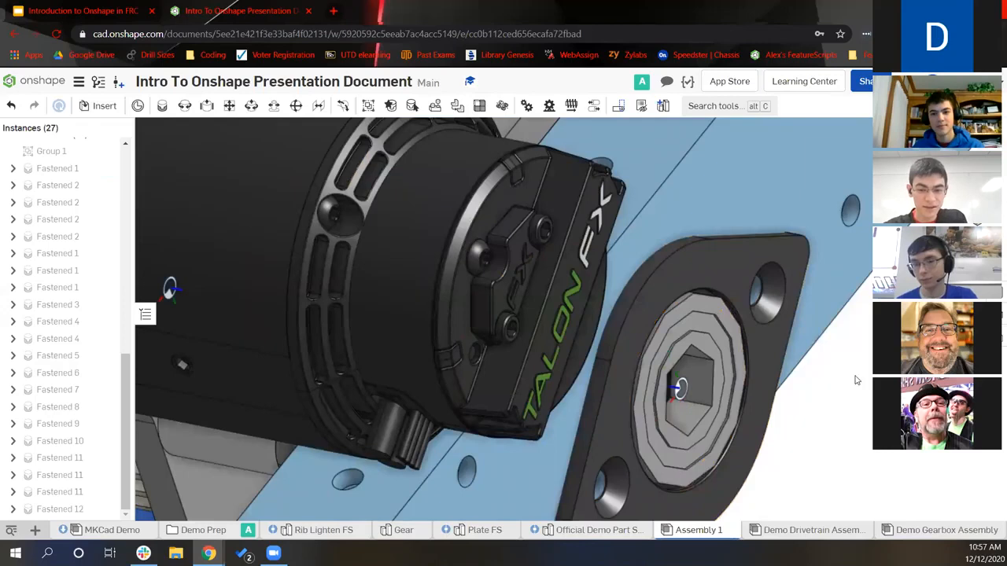
scroll(868, 367, "down", 5)
right_click_drag(868, 366, 852, 349)
right_click_drag(868, 405, 442, 352)
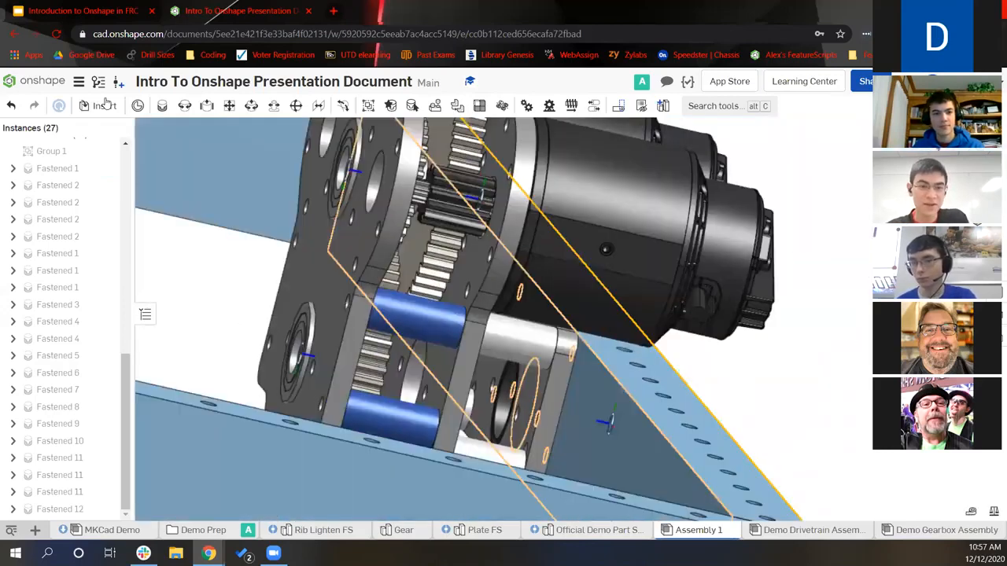
left_click(104, 105)
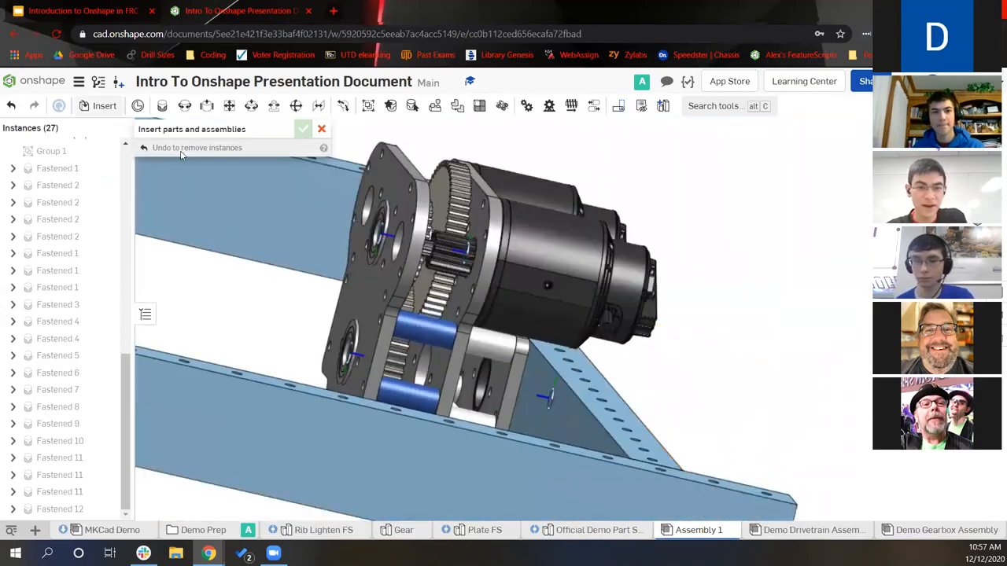
Insert the 17t 1/2" Hex Bore #25 Double Sprocket from MKCad - Sprockets beside the gearbox
left_click(142, 371)
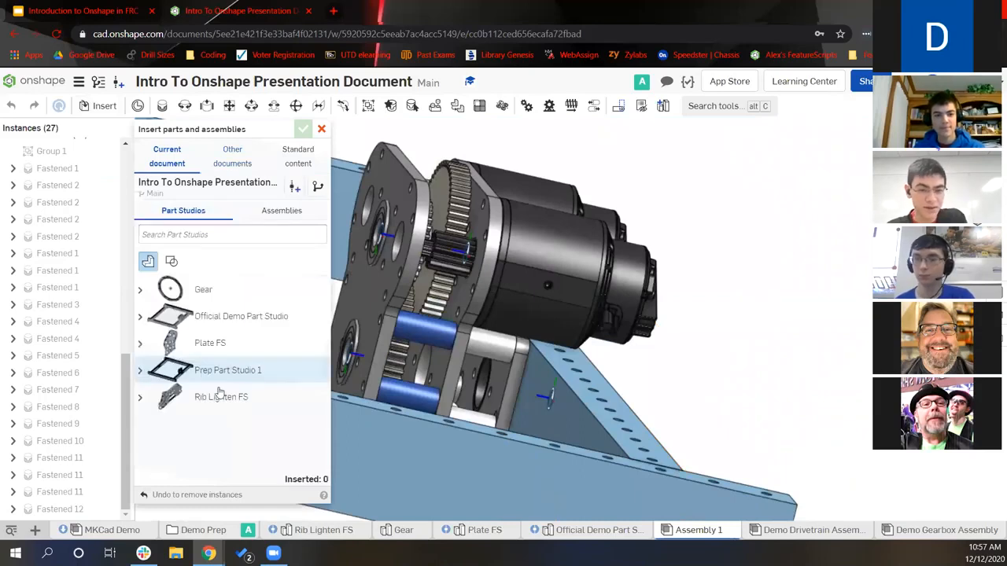
left_click(233, 160)
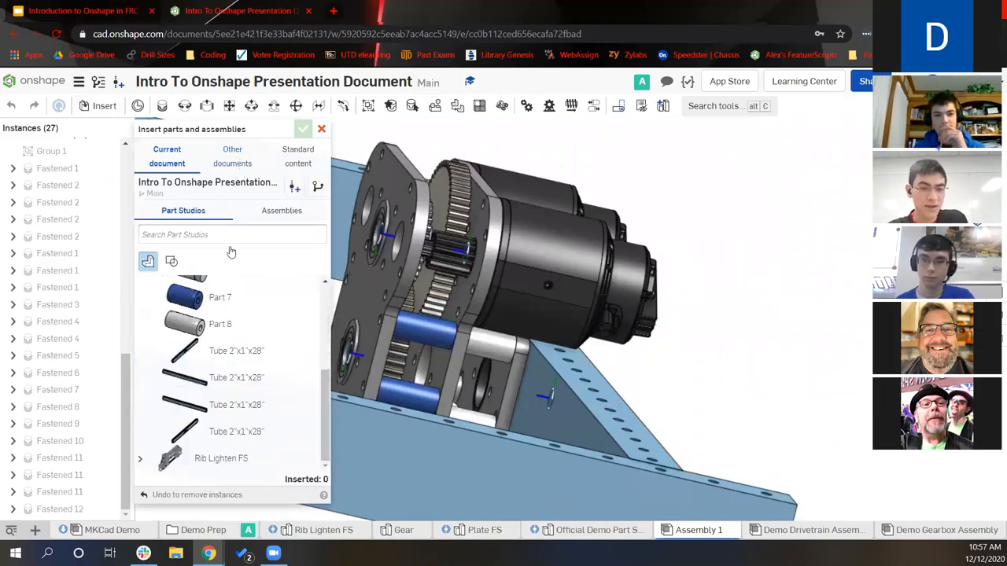
left_click(214, 323)
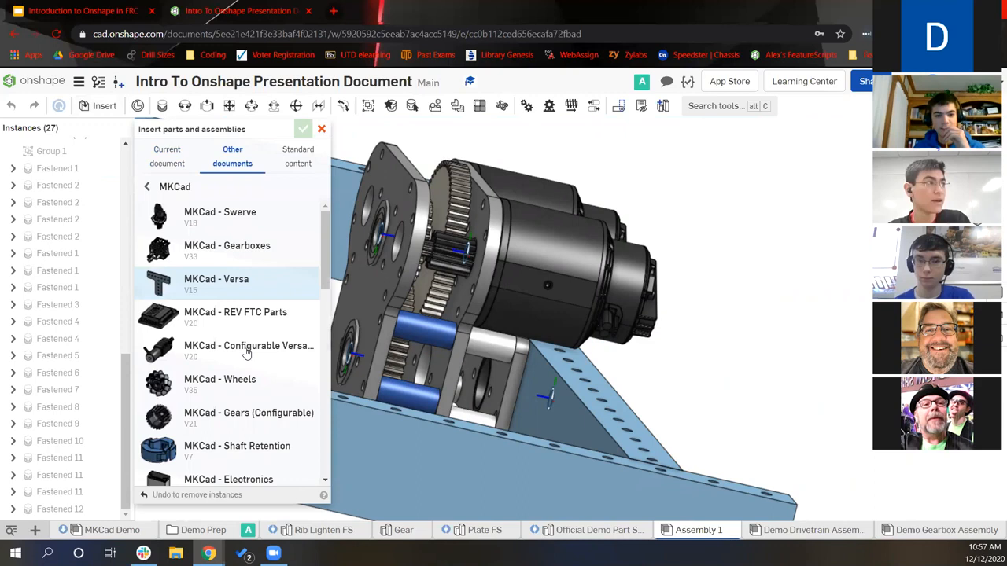
scroll(246, 370, "down", 3)
scroll(249, 394, "down", 4)
left_click(250, 386)
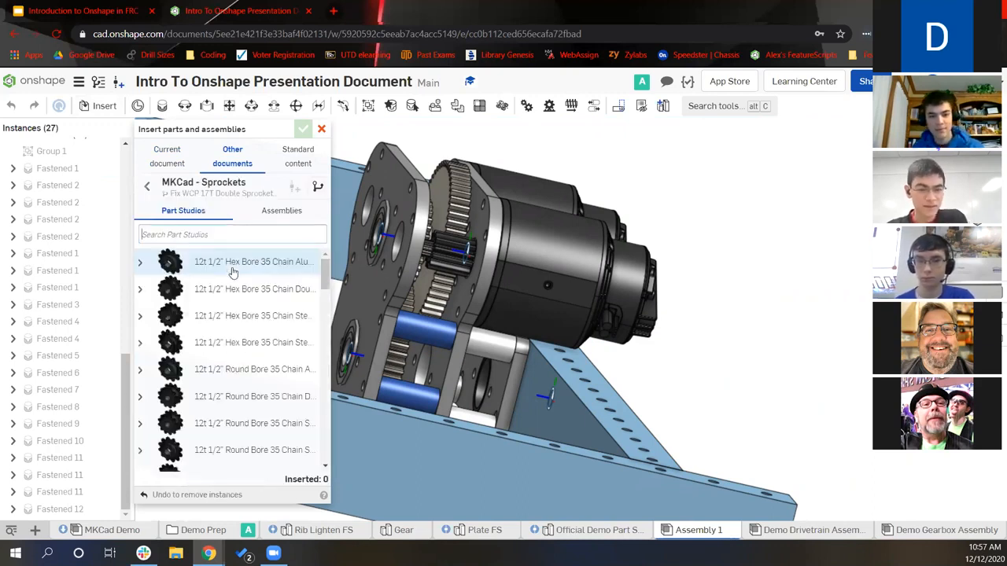
type("17t")
left_click(242, 301)
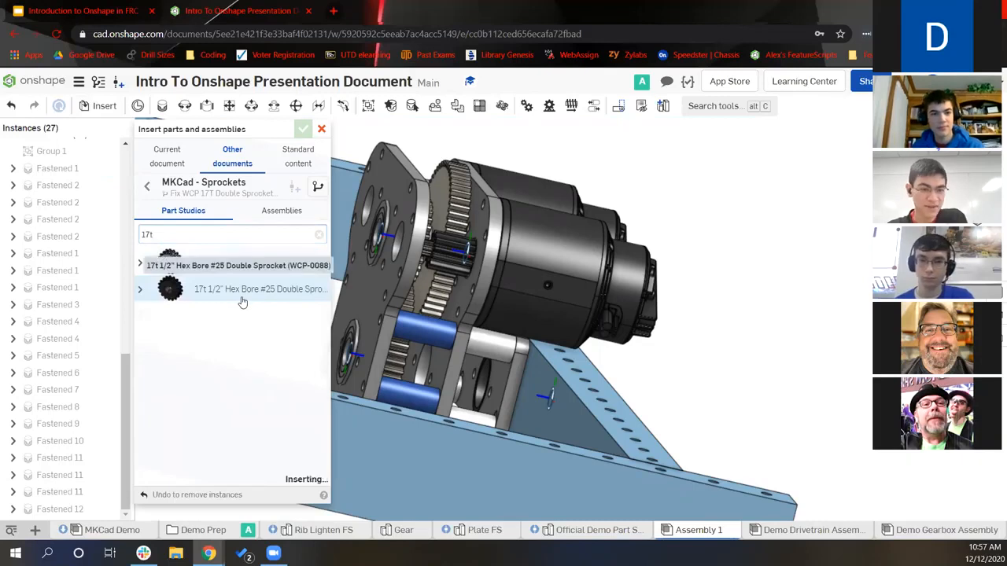
left_click(760, 377)
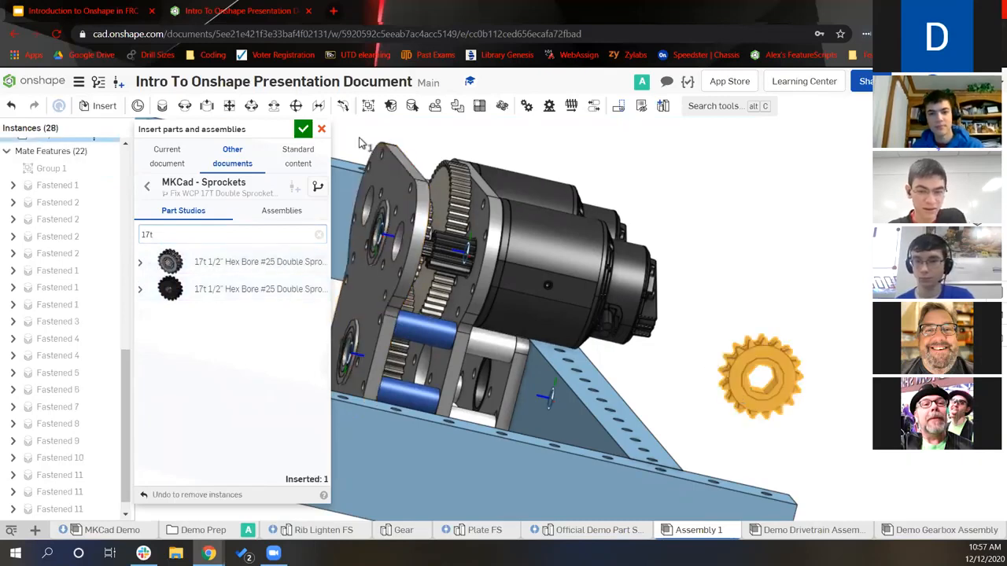
left_click(305, 132)
left_click(162, 107)
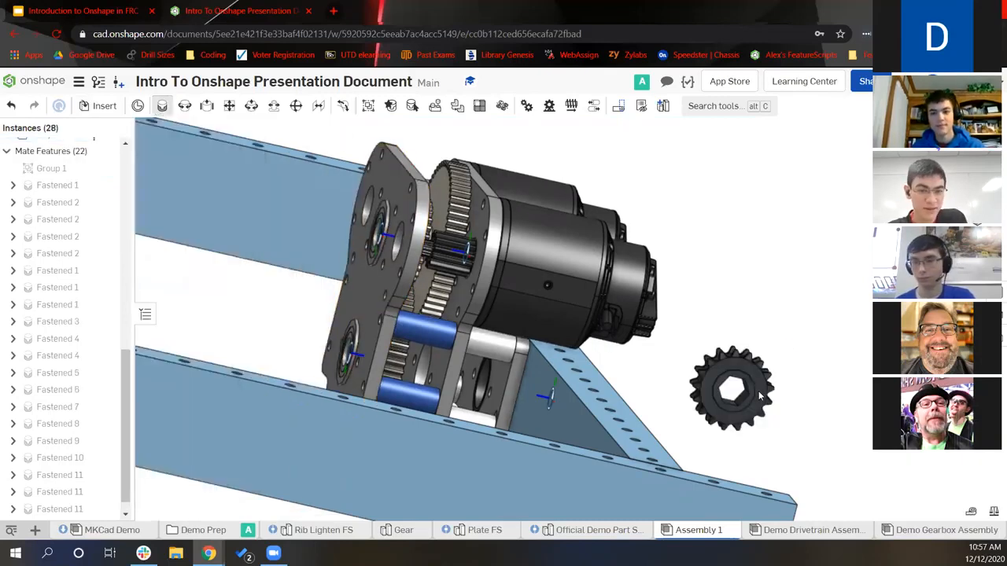
Fastened-mate the 17t sprocket's bore connector to the 0.25 in. plate's connector
scroll(751, 384, "up", 5)
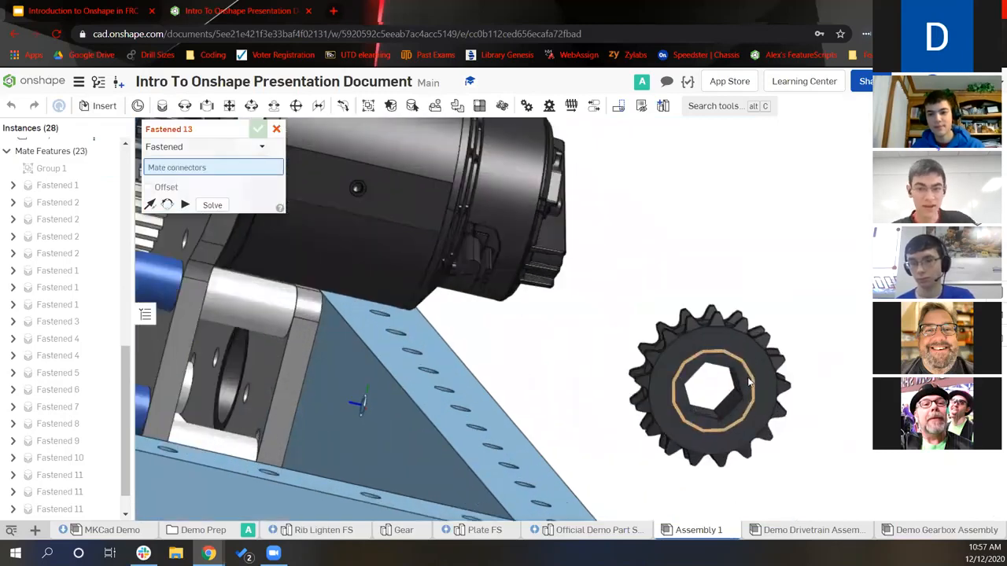
scroll(747, 385, "up", 3)
left_click(682, 401)
scroll(365, 378, "down", 5)
right_click_drag(364, 378, 205, 347)
scroll(201, 347, "up", 5)
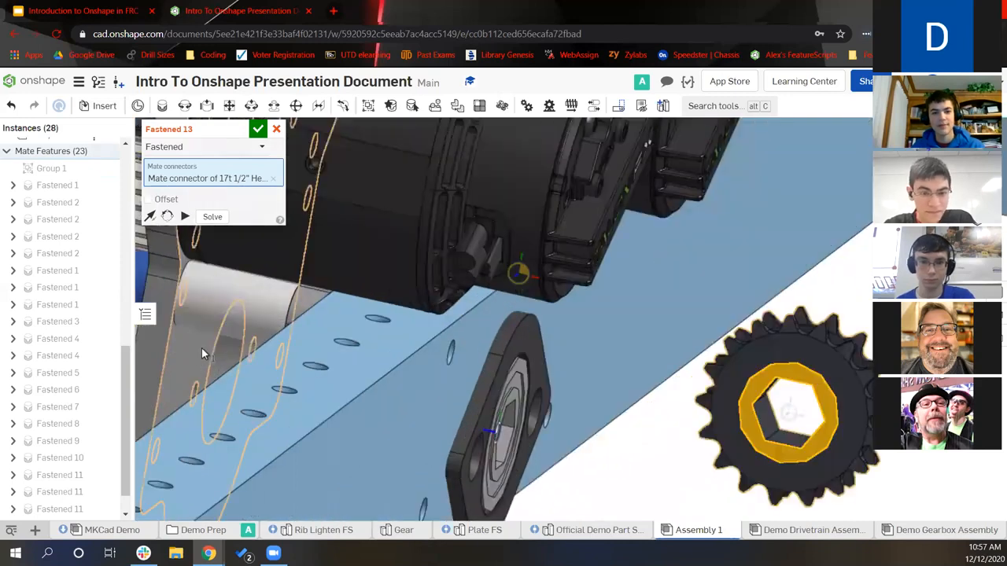
left_click(226, 376)
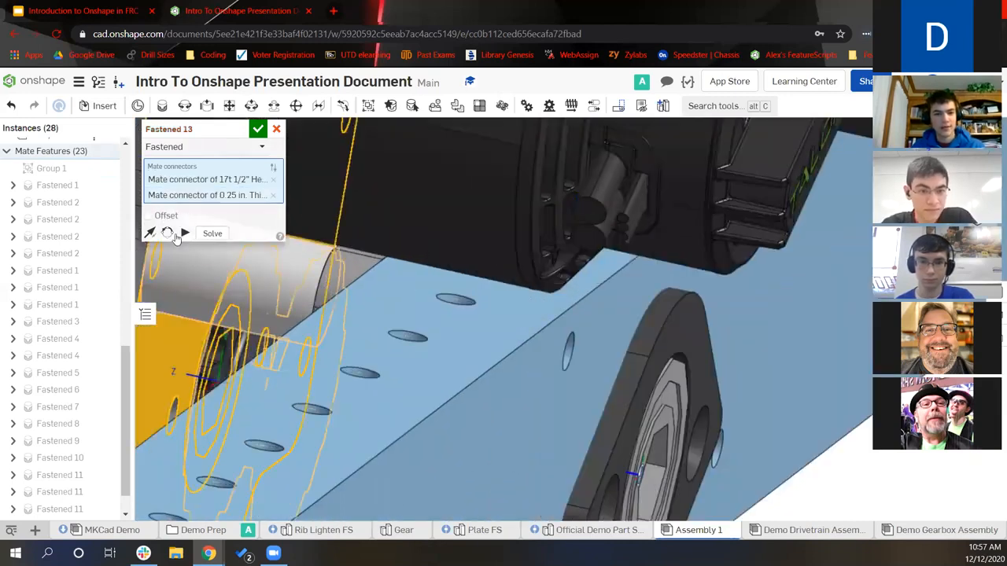
Offset the sprocket mate 3/16 in along Z and accept it as Fastened 13
left_click(175, 236)
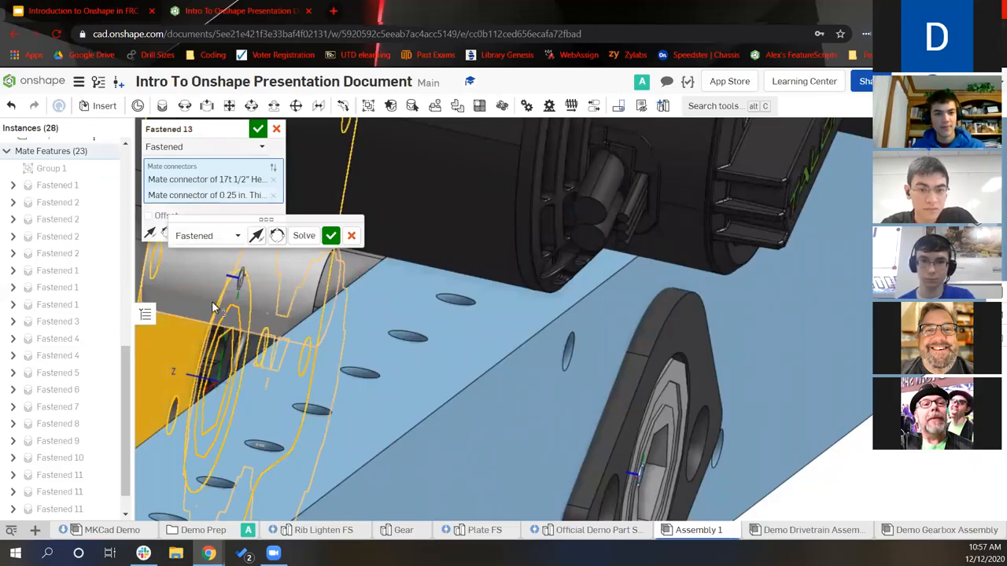
left_click(148, 215)
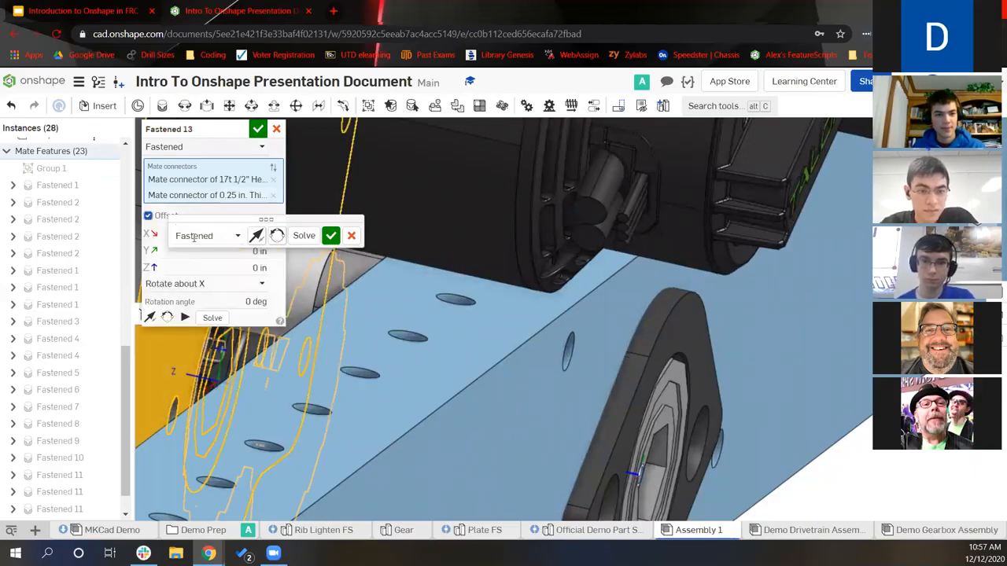
type("3/")
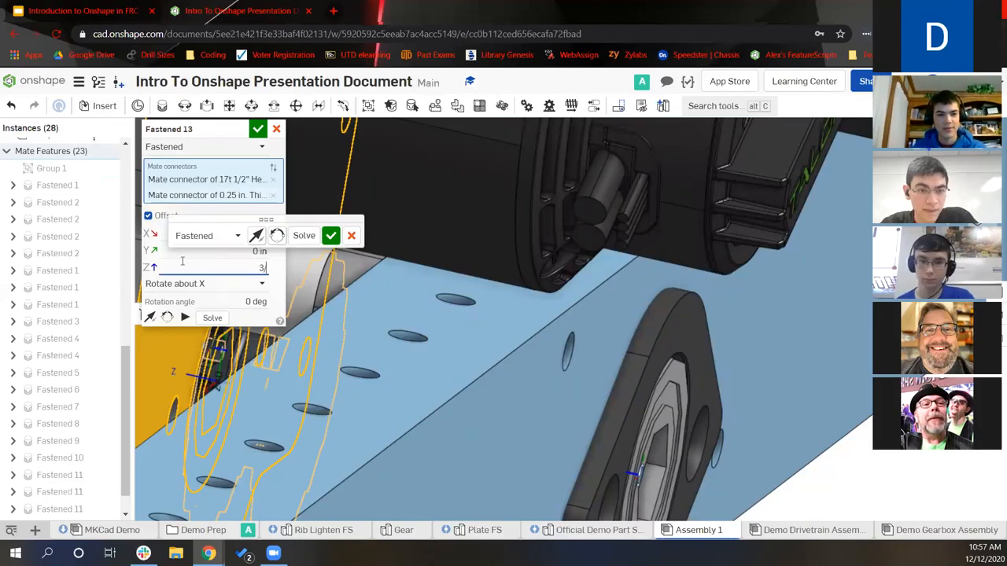
type("16")
key("Return")
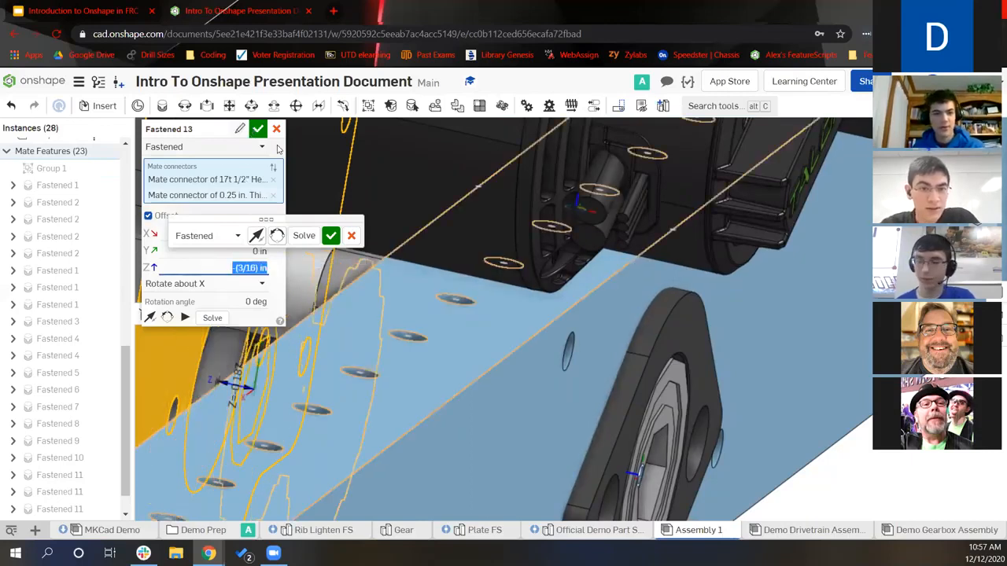
left_click(259, 130)
scroll(464, 281, "down", 3)
right_click_drag(504, 324, 603, 315)
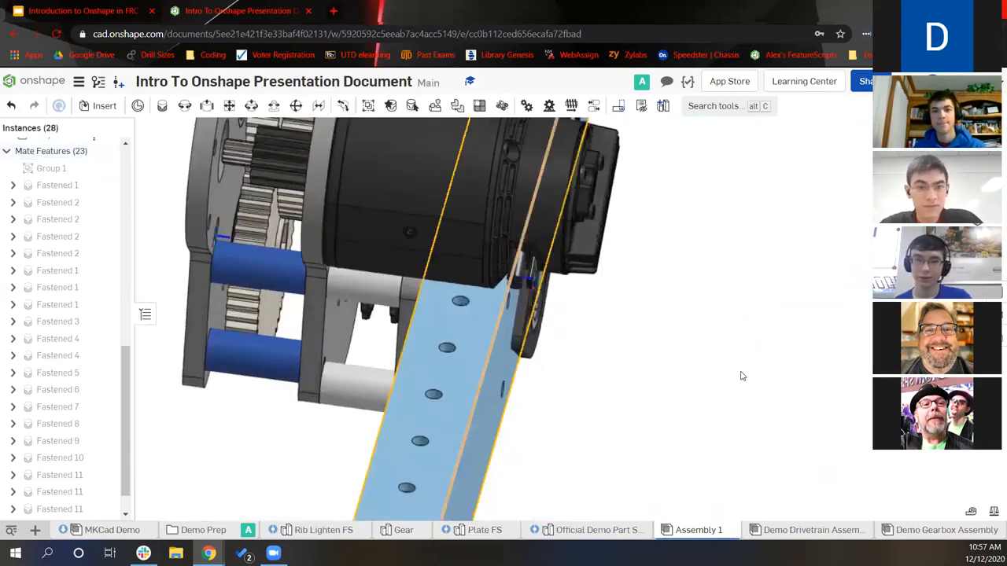
scroll(740, 376, "down", 5)
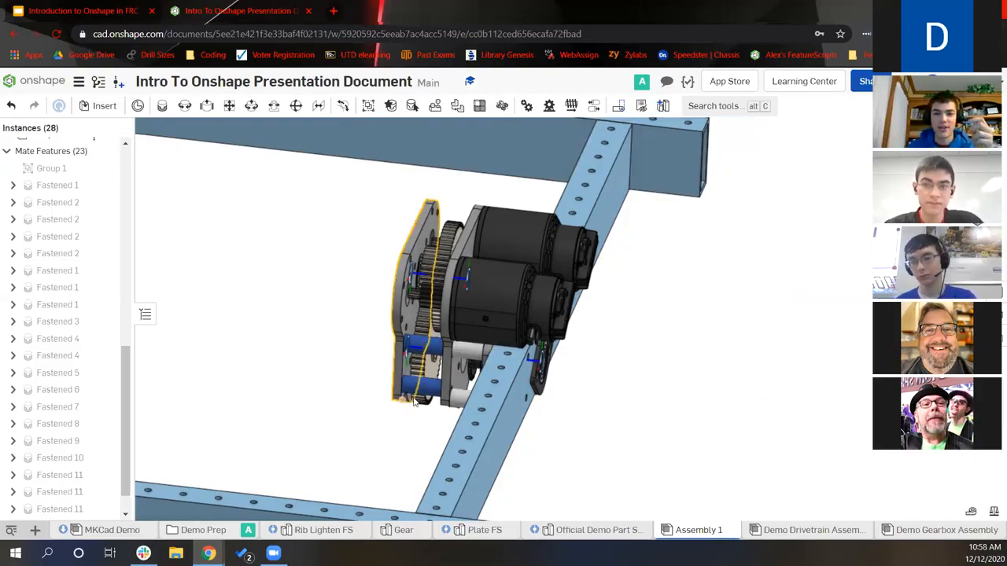
right_click_drag(411, 384, 486, 351)
scroll(472, 346, "up", 5)
right_click_drag(676, 338, 760, 395)
scroll(787, 404, "down", 4)
scroll(820, 378, "down", 6)
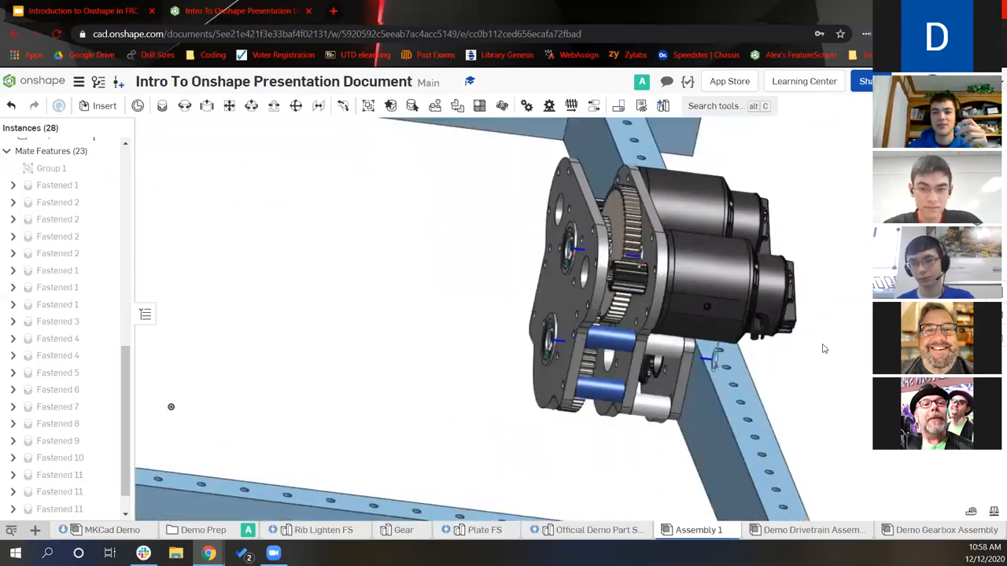
right_click_drag(822, 374, 820, 382)
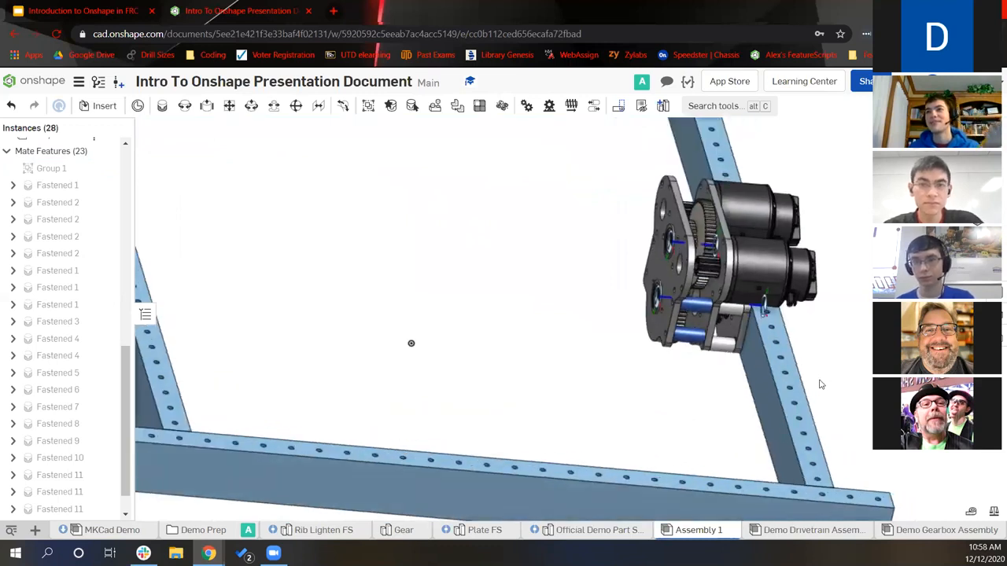
scroll(815, 383, "down", 1)
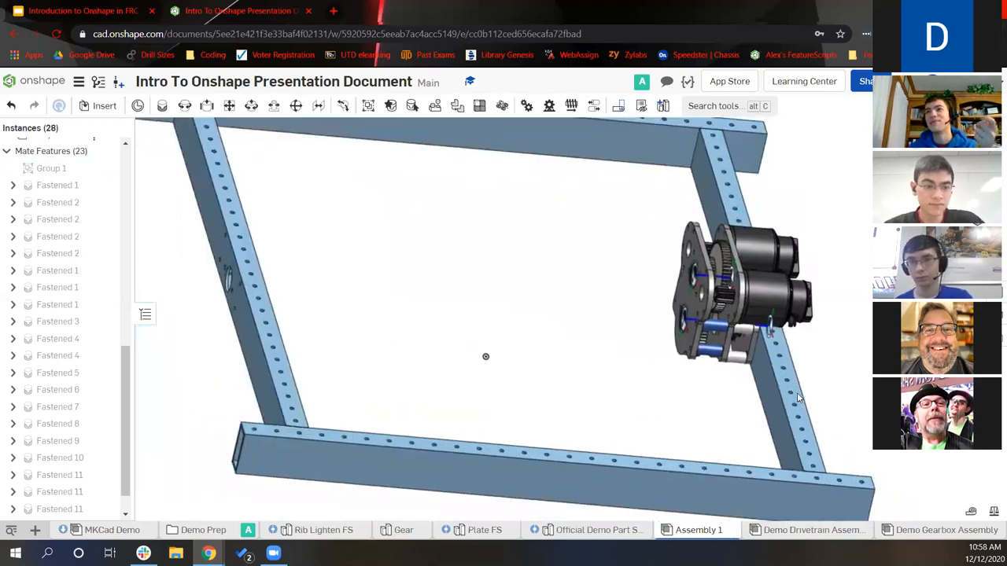
middle_click_drag(815, 383, 798, 394)
scroll(797, 395, "down", 1)
right_click_drag(796, 396, 783, 404)
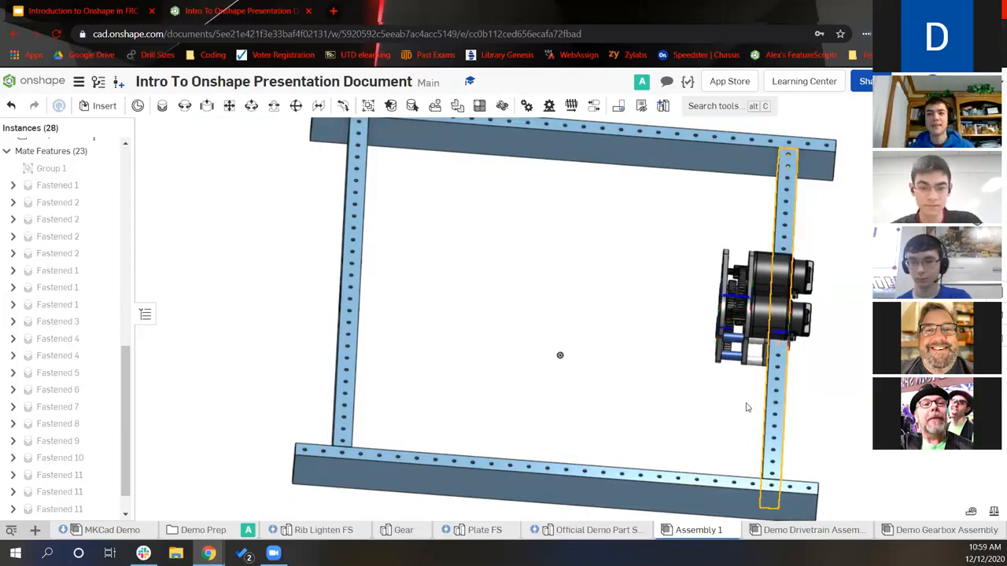
right_click_drag(660, 338, 634, 306)
middle_click_drag(608, 339, 562, 370)
mouse_move(562, 371)
right_mouse_down()
mouse_move(556, 346)
mouse_move(653, 236)
right_mouse_up()
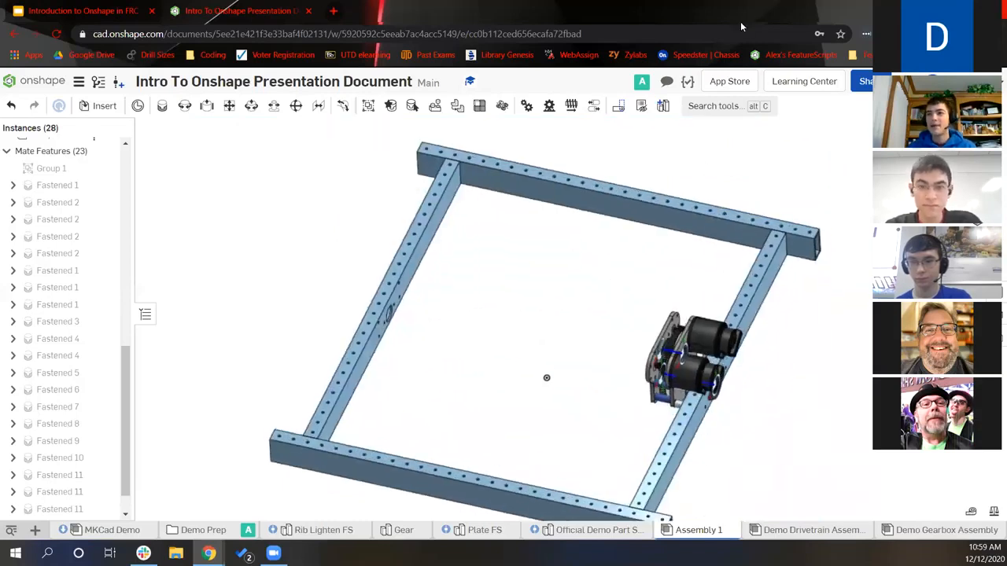